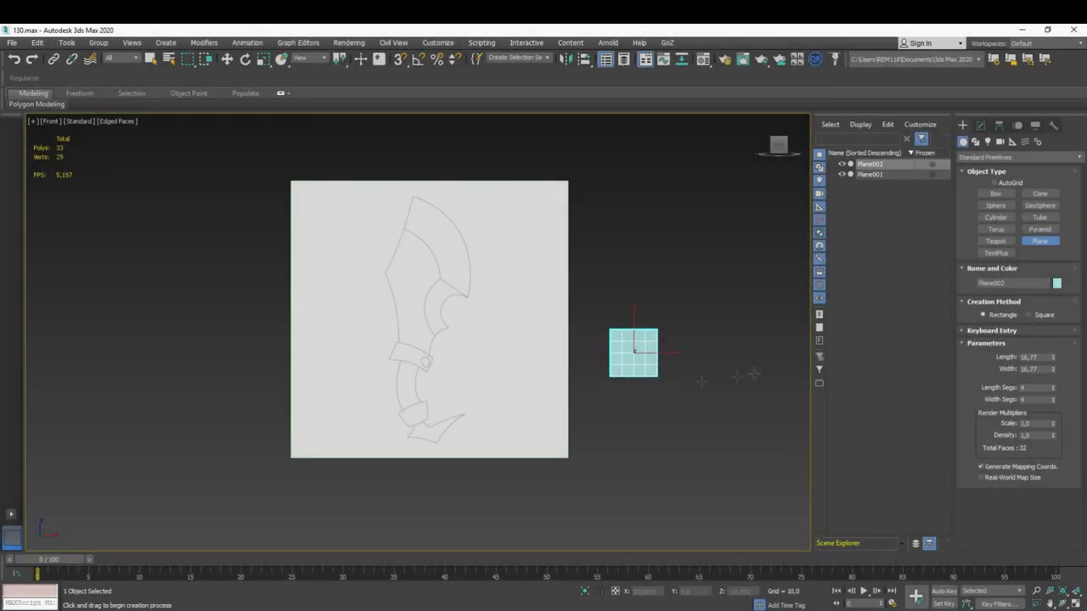
- Convert the small plane to Editable Poly, hide the grid, and place it over the sword reference
{"action": "right_click", "coordinate": [635, 355]}
{"action": "left_click", "coordinate": [755, 485]}
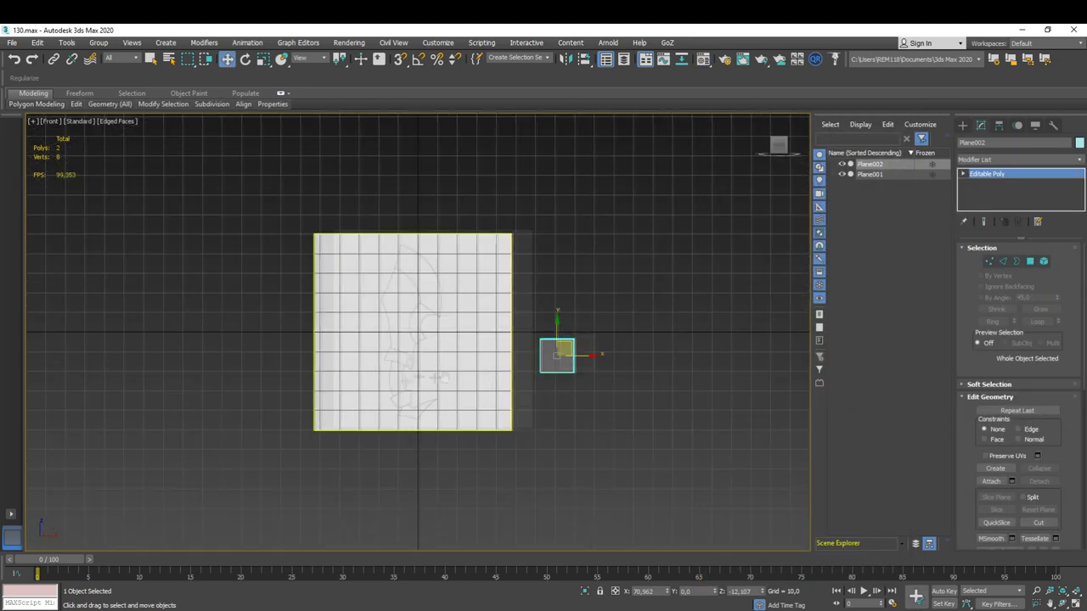
{"action": "key", "text": "g"}
{"action": "scroll", "coordinate": [594, 365], "scroll_direction": "up", "scroll_amount": 5}
{"action": "scroll", "coordinate": [651, 413], "scroll_direction": "down", "scroll_amount": 4}
{"action": "scroll", "coordinate": [526, 305], "scroll_direction": "up", "scroll_amount": 4}
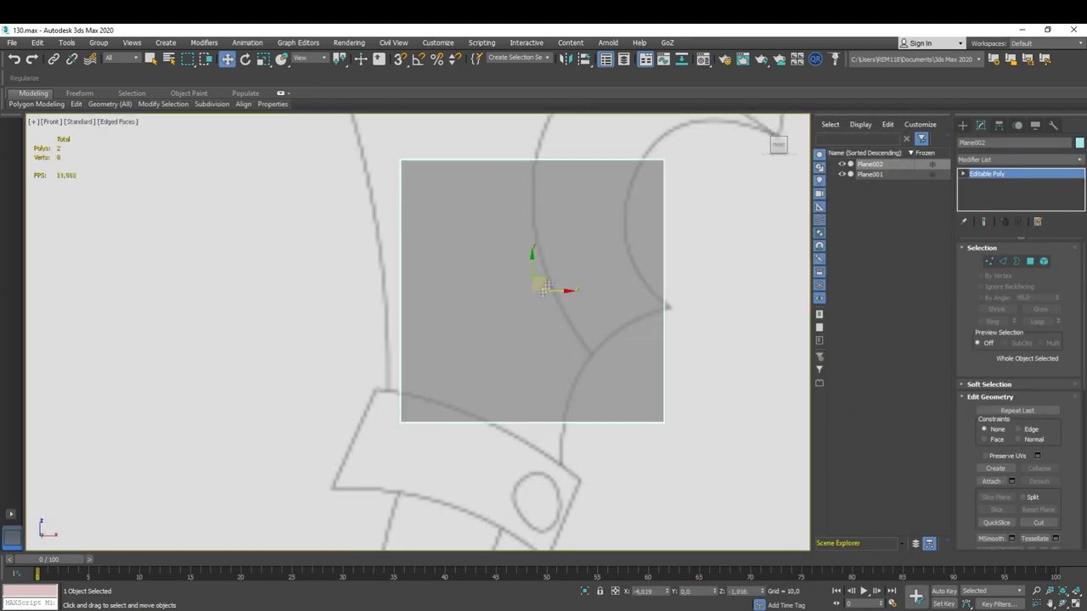
{"action": "left_click_drag", "start_coordinate": [544, 291], "coordinate": [530, 312]}
- Move the plane's four corner vertices onto the blade outline to form a thin band
{"action": "key", "text": "1"}
{"action": "left_click_drag", "start_coordinate": [391, 441], "coordinate": [397, 386]}
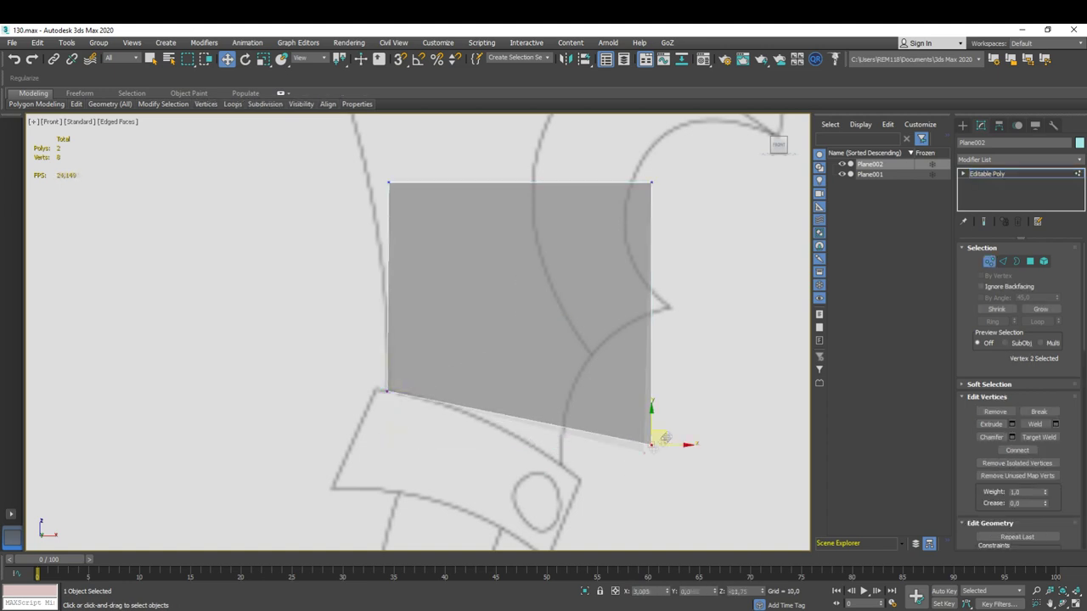
{"action": "left_click_drag", "start_coordinate": [664, 438], "coordinate": [573, 456]}
{"action": "scroll", "coordinate": [508, 548], "scroll_direction": "down", "scroll_amount": 2}
{"action": "left_click_drag", "start_coordinate": [423, 288], "coordinate": [430, 391]}
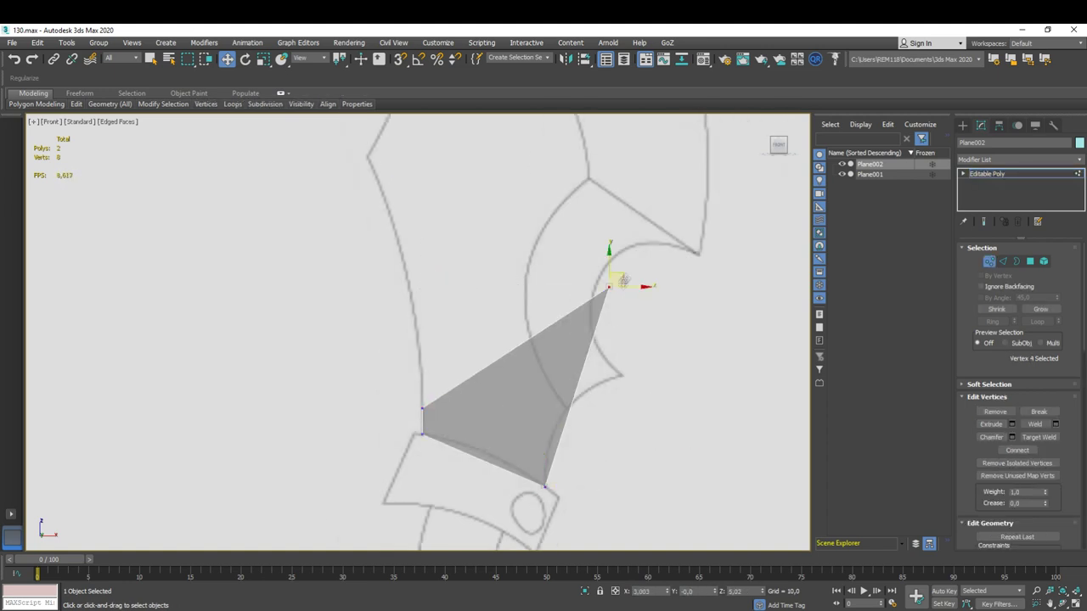
{"action": "left_click_drag", "start_coordinate": [624, 281], "coordinate": [563, 448]}
- Extrude a new polygon row from an edge and reshape its vertices
{"action": "key", "text": "2"}
{"action": "scroll", "coordinate": [563, 449], "scroll_direction": "up", "scroll_amount": 2}
{"action": "left_click_drag", "start_coordinate": [476, 425], "coordinate": [496, 361], "text": "shift"}
{"action": "scroll", "coordinate": [496, 361], "scroll_direction": "up", "scroll_amount": 2}
{"action": "key", "text": "1"}
{"action": "left_click_drag", "start_coordinate": [385, 376], "coordinate": [422, 399]}
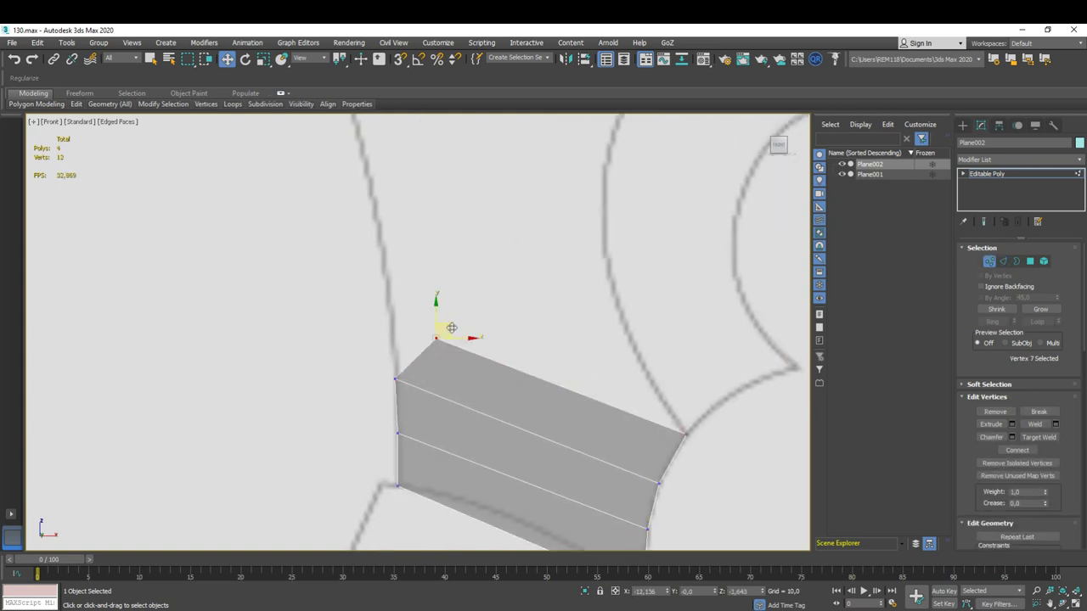
- Extrude five more quad rows up the blade reference by Shift-dragging the top edge
{"action": "key", "text": "2"}
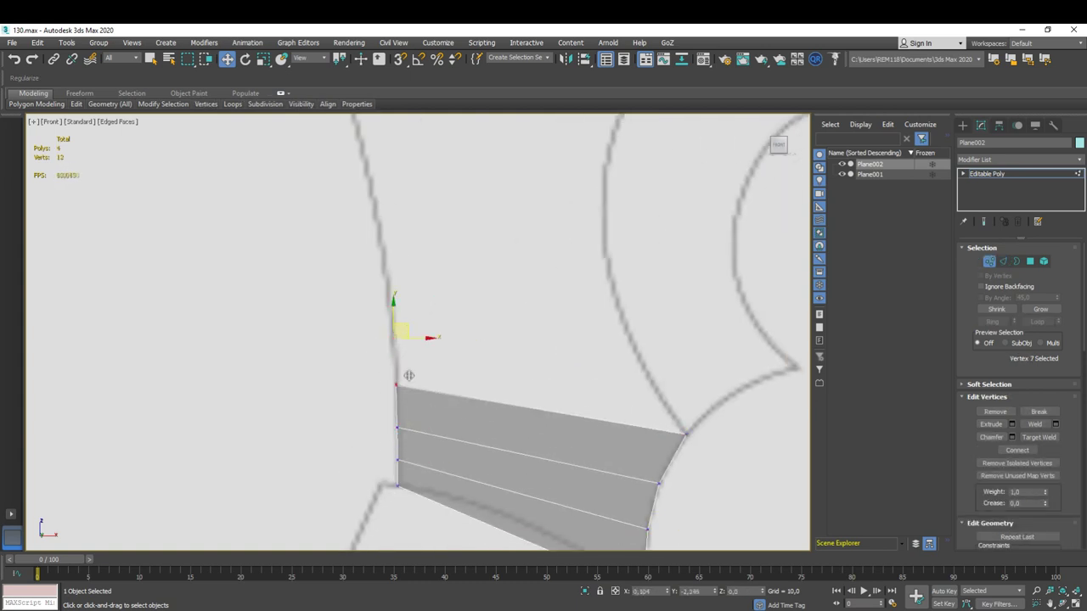
{"action": "scroll", "coordinate": [514, 395], "scroll_direction": "down", "scroll_amount": 2}
{"action": "left_click_drag", "start_coordinate": [514, 395], "coordinate": [501, 326], "text": "shift"}
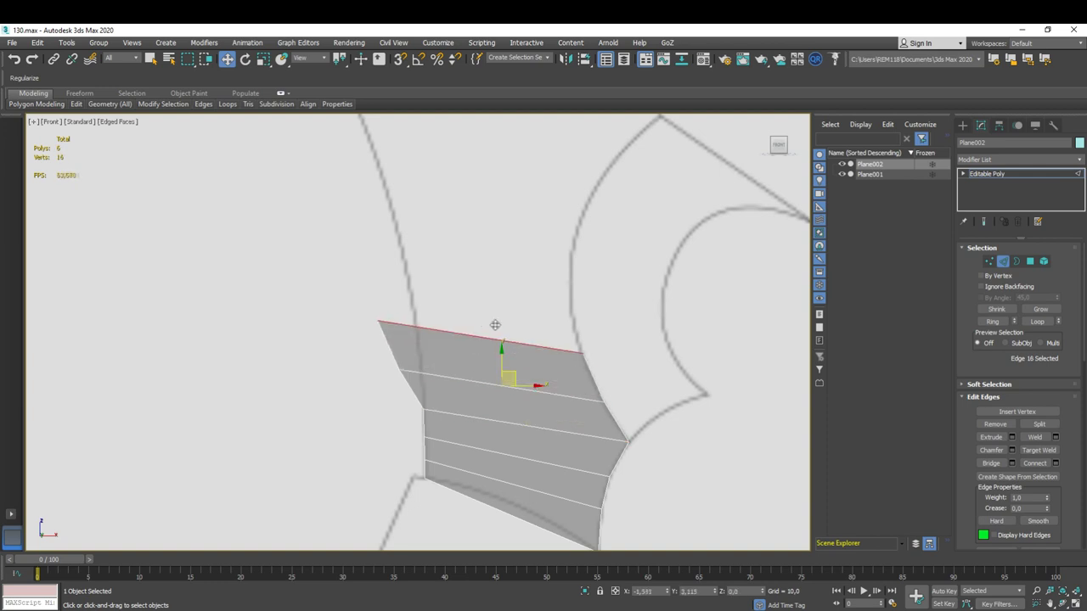
{"action": "scroll", "coordinate": [501, 327], "scroll_direction": "up", "scroll_amount": 2}
{"action": "left_click_drag", "start_coordinate": [502, 365], "coordinate": [494, 339], "text": "shift"}
{"action": "middle_click_drag", "start_coordinate": [494, 339], "coordinate": [534, 323]}
{"action": "mouse_move", "coordinate": [510, 346]}
{"action": "left_mouse_down", "text": "shift"}
{"action": "mouse_move", "coordinate": [512, 283]}
{"action": "mouse_move", "coordinate": [570, 221]}
{"action": "left_mouse_up", "text": "shift"}
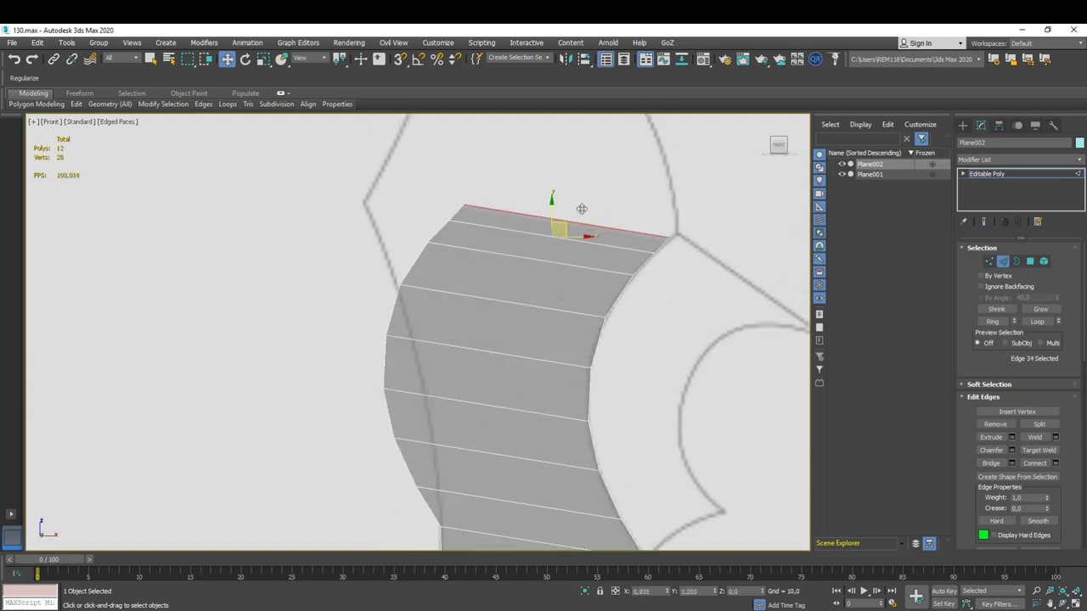
{"action": "scroll", "coordinate": [551, 280], "scroll_direction": "up", "scroll_amount": 2}
{"action": "key", "text": "1"}
{"action": "left_click", "coordinate": [639, 281]}
- Align the strip's edge vertices, especially the left side, onto the reference outline
{"action": "left_click", "coordinate": [666, 251]}
{"action": "mouse_move", "coordinate": [614, 346]}
{"action": "middle_mouse_down"}
{"action": "mouse_move", "coordinate": [602, 307]}
{"action": "mouse_move", "coordinate": [637, 270]}
{"action": "middle_mouse_up"}
{"action": "left_click", "coordinate": [395, 352]}
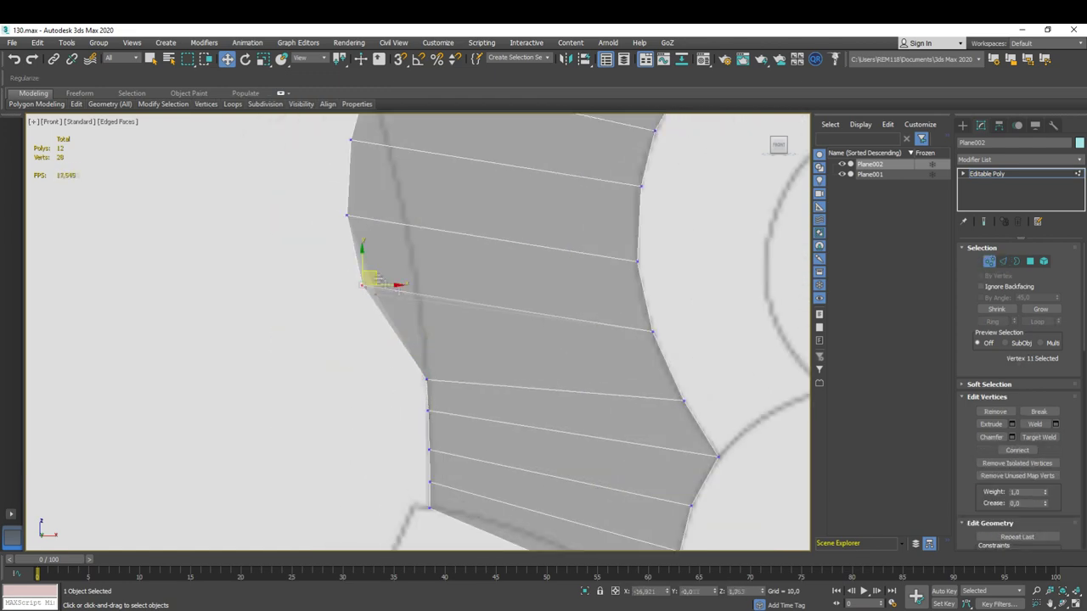
{"action": "middle_click_drag", "start_coordinate": [377, 278], "coordinate": [458, 382]}
{"action": "left_click", "coordinate": [455, 340]}
{"action": "mouse_move", "coordinate": [456, 340]}
{"action": "middle_mouse_down"}
{"action": "mouse_move", "coordinate": [431, 339]}
{"action": "mouse_move", "coordinate": [496, 337]}
{"action": "middle_mouse_up"}
{"action": "left_click", "coordinate": [496, 338]}
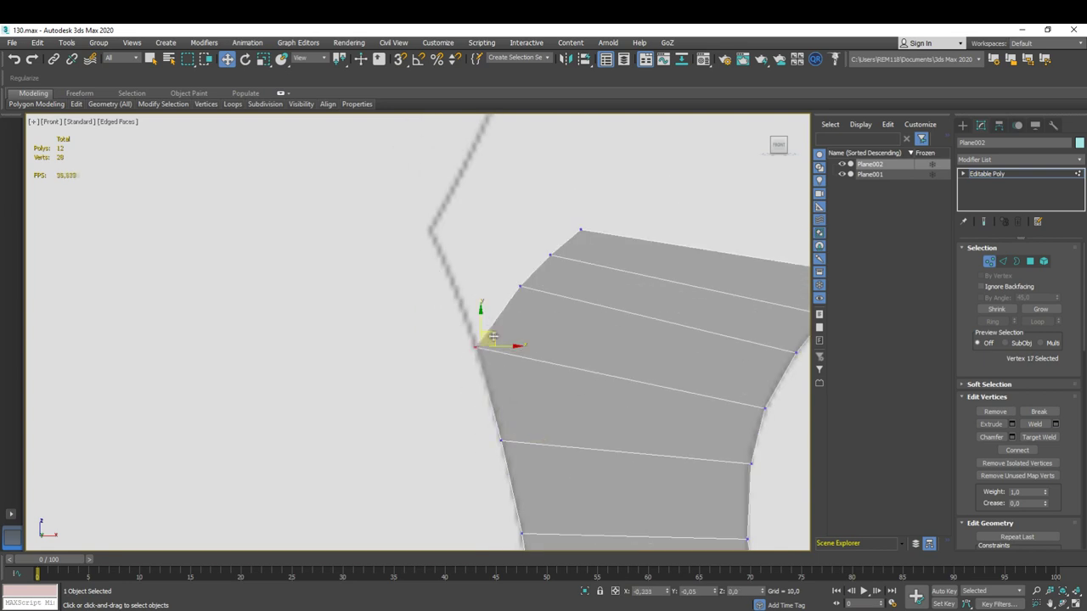
{"action": "scroll", "coordinate": [509, 280], "scroll_direction": "down", "scroll_amount": 2}
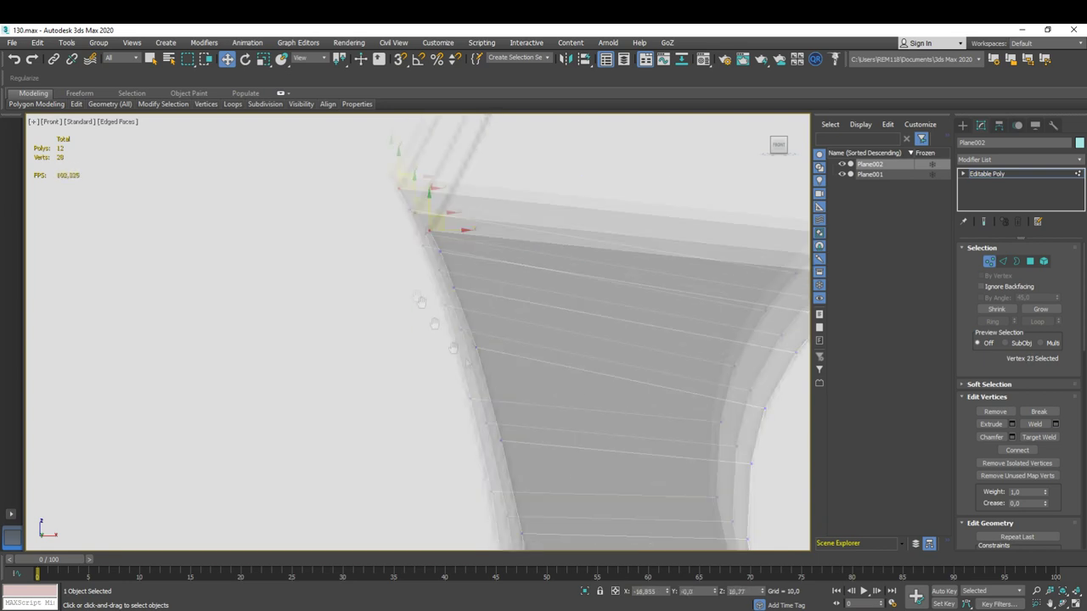
{"action": "left_click", "coordinate": [452, 340]}
{"action": "mouse_move", "coordinate": [452, 320]}
{"action": "middle_mouse_down"}
{"action": "mouse_move", "coordinate": [405, 333]}
{"action": "mouse_move", "coordinate": [473, 363]}
{"action": "middle_mouse_up"}
- Extrude the top edge several more rows up toward the blade tip
{"action": "key", "text": "2"}
{"action": "left_click", "coordinate": [543, 392]}
{"action": "mouse_move", "coordinate": [552, 381]}
{"action": "left_mouse_down", "text": "shift"}
{"action": "mouse_move", "coordinate": [511, 356]}
{"action": "mouse_move", "coordinate": [477, 240]}
{"action": "left_mouse_up", "text": "shift"}
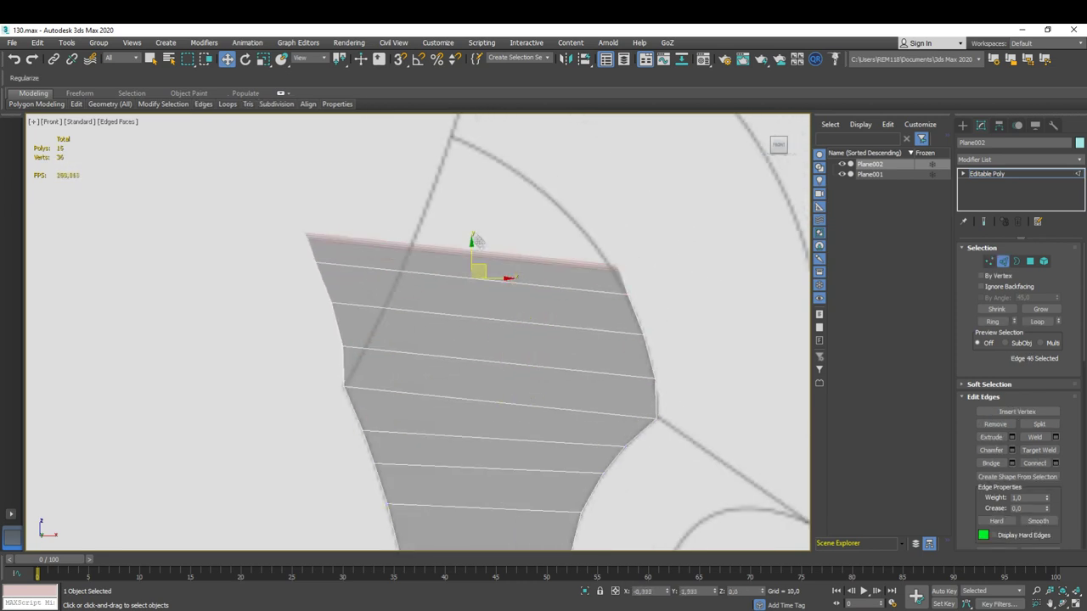
{"action": "middle_click_drag", "start_coordinate": [477, 240], "coordinate": [485, 315]}
{"action": "mouse_move", "coordinate": [485, 315]}
{"action": "left_mouse_down", "text": "shift"}
{"action": "mouse_move", "coordinate": [446, 281]}
{"action": "mouse_move", "coordinate": [436, 253]}
{"action": "mouse_move", "coordinate": [340, 201]}
{"action": "mouse_move", "coordinate": [381, 220]}
{"action": "left_mouse_up", "text": "shift"}
- Move the upper vertices onto the outline and collapse the top end into a pointed tip
{"action": "key", "text": "1"}
{"action": "middle_click_drag", "start_coordinate": [328, 194], "coordinate": [376, 359]}
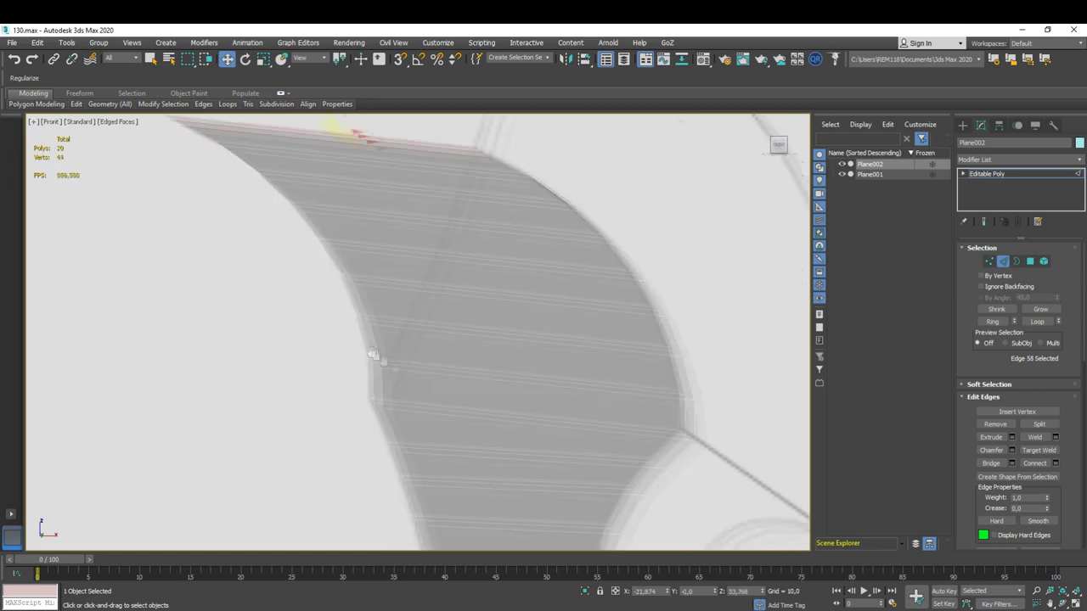
{"action": "left_click", "coordinate": [371, 371]}
{"action": "mouse_move", "coordinate": [361, 296]}
{"action": "left_mouse_down"}
{"action": "mouse_move", "coordinate": [351, 299]}
{"action": "mouse_move", "coordinate": [485, 420]}
{"action": "mouse_move", "coordinate": [351, 324]}
{"action": "mouse_move", "coordinate": [327, 352]}
{"action": "mouse_move", "coordinate": [606, 407]}
{"action": "left_mouse_up"}
{"action": "middle_click_drag", "start_coordinate": [219, 303], "coordinate": [268, 348]}
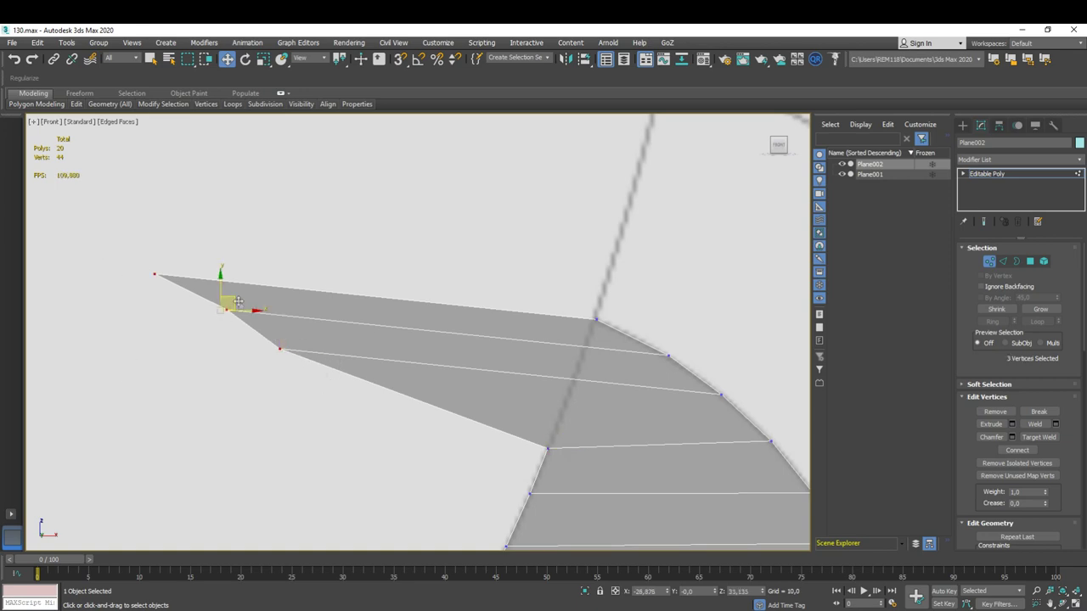
{"action": "left_click_drag", "start_coordinate": [238, 301], "coordinate": [495, 339]}
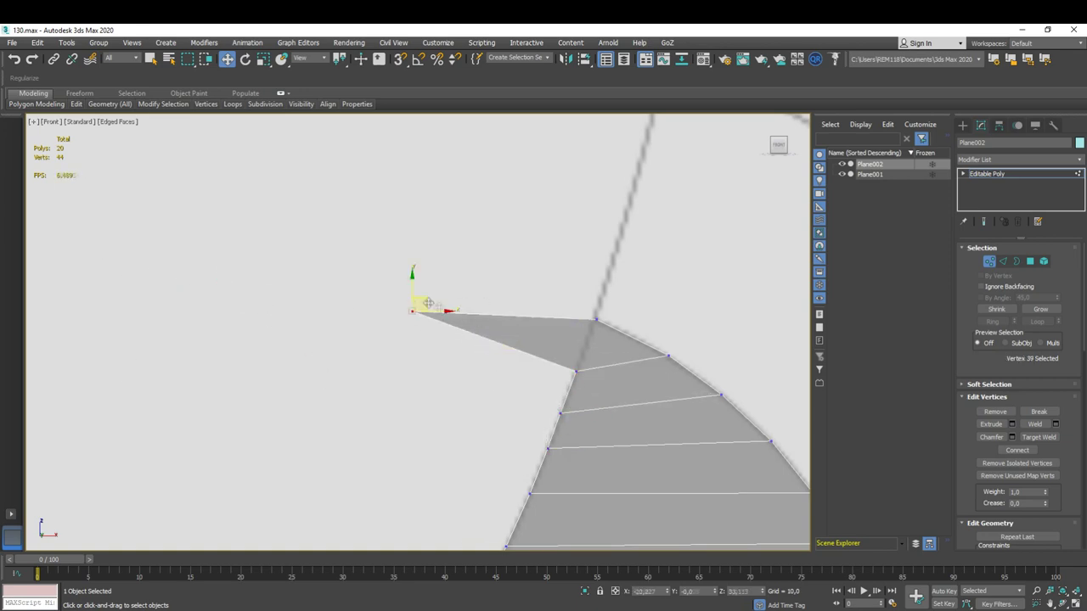
{"action": "scroll", "coordinate": [603, 336], "scroll_direction": "down", "scroll_amount": 10}
{"action": "scroll", "coordinate": [493, 373], "scroll_direction": "up", "scroll_amount": 3}
{"action": "scroll", "coordinate": [492, 373], "scroll_direction": "up", "scroll_amount": 3}
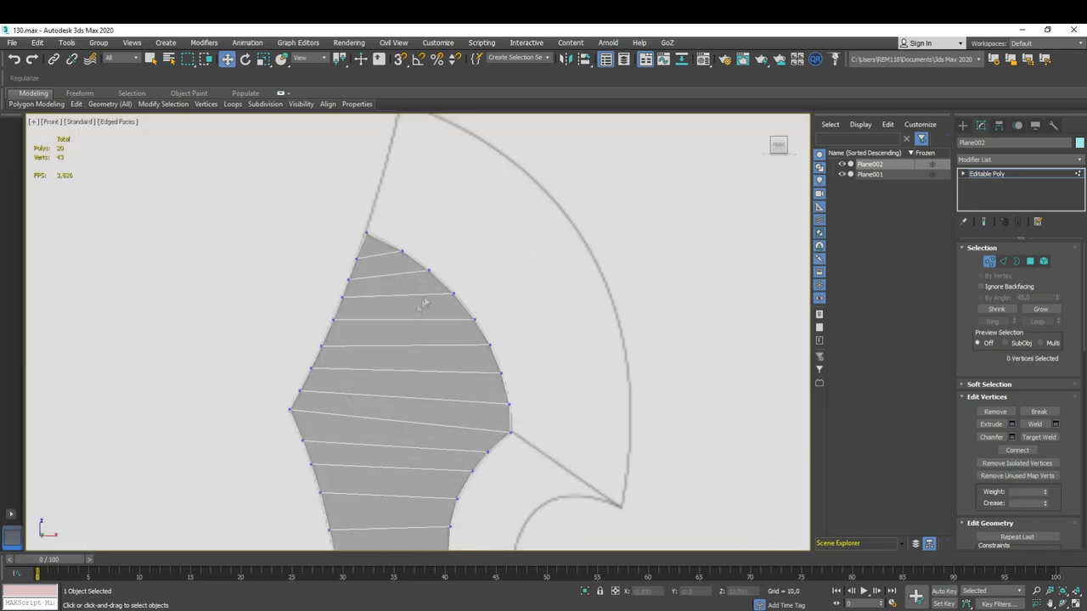
{"action": "scroll", "coordinate": [492, 373], "scroll_direction": "down", "scroll_amount": 4}
{"action": "key", "text": "2"}
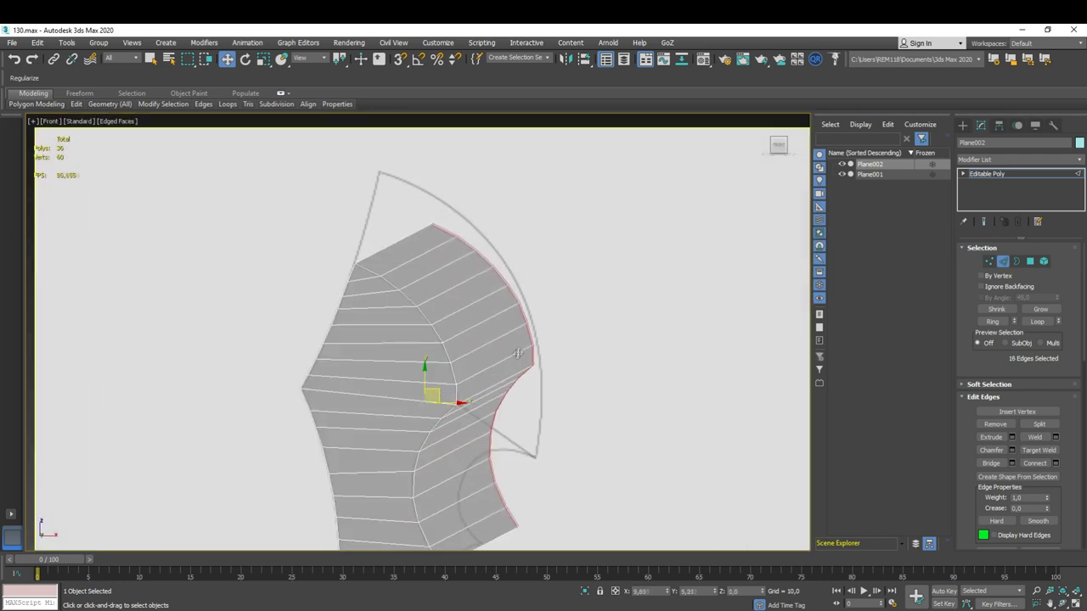
- Pull the topmost vertex along the blade's outer curve
{"action": "key", "text": "1"}
{"action": "left_click", "coordinate": [394, 263]}
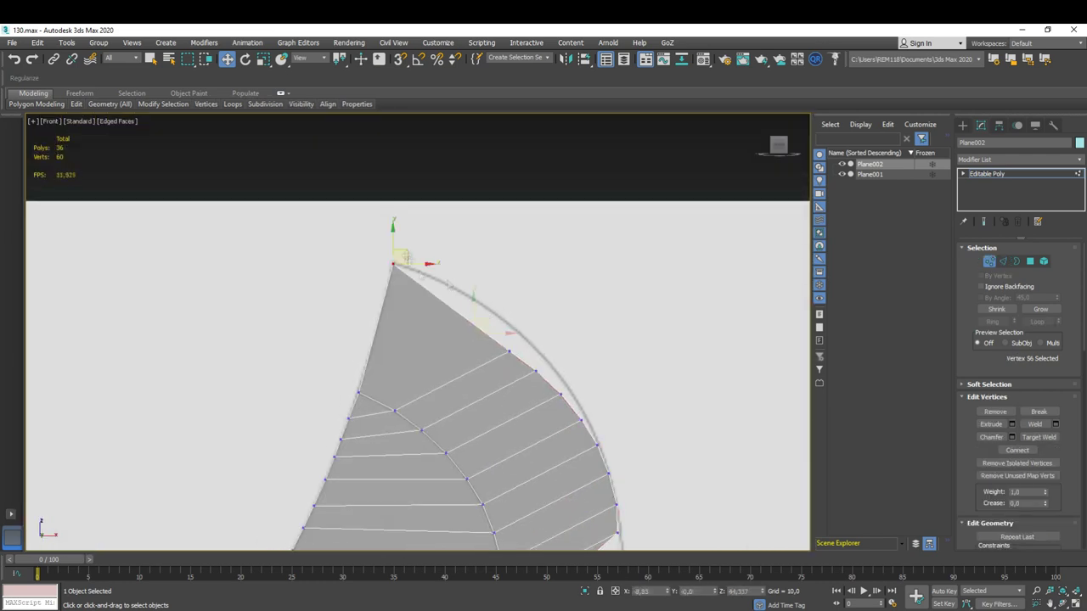
{"action": "left_click_drag", "start_coordinate": [550, 362], "coordinate": [512, 315]}
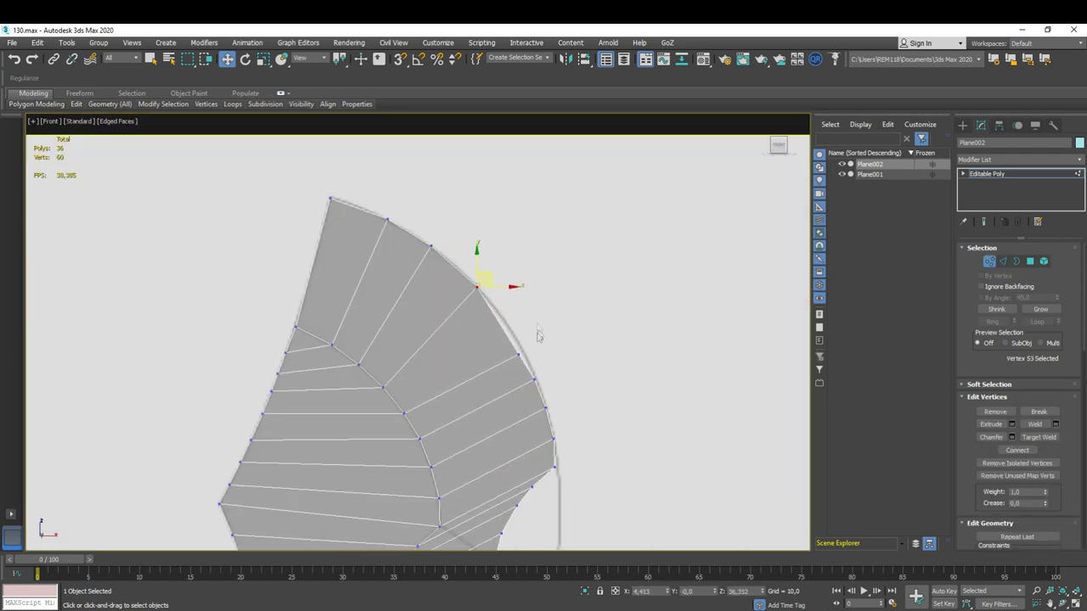
{"action": "scroll", "coordinate": [520, 320], "scroll_direction": "up", "scroll_amount": 2}
{"action": "scroll", "coordinate": [543, 306], "scroll_direction": "up", "scroll_amount": 2}
{"action": "scroll", "coordinate": [559, 289], "scroll_direction": "down", "scroll_amount": 2}
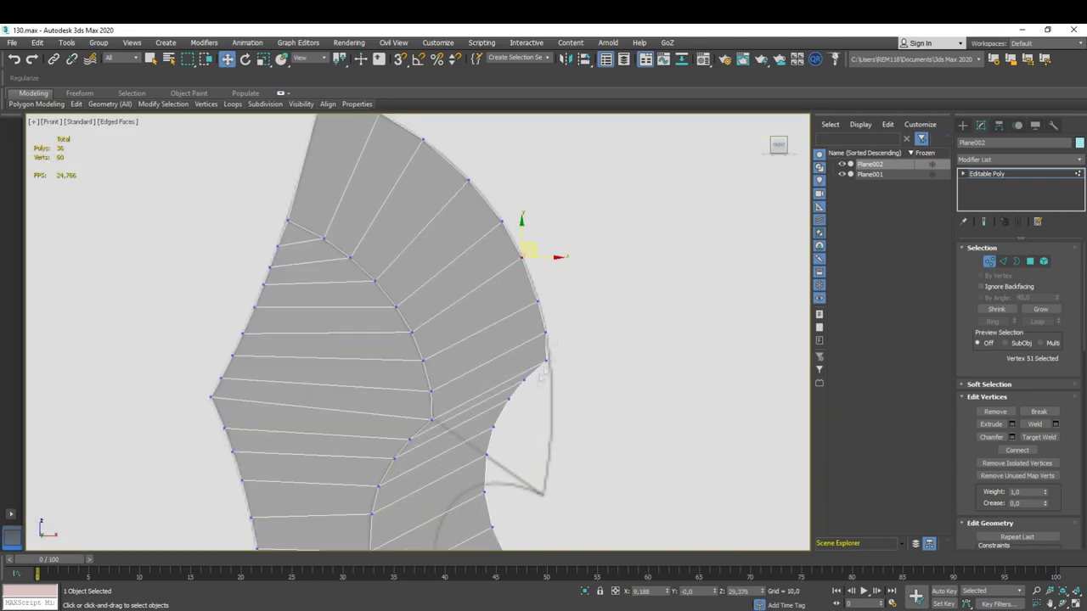
{"action": "scroll", "coordinate": [481, 417], "scroll_direction": "down", "scroll_amount": 2}
{"action": "scroll", "coordinate": [454, 413], "scroll_direction": "down", "scroll_amount": 2}
{"action": "scroll", "coordinate": [455, 413], "scroll_direction": "down", "scroll_amount": 1}
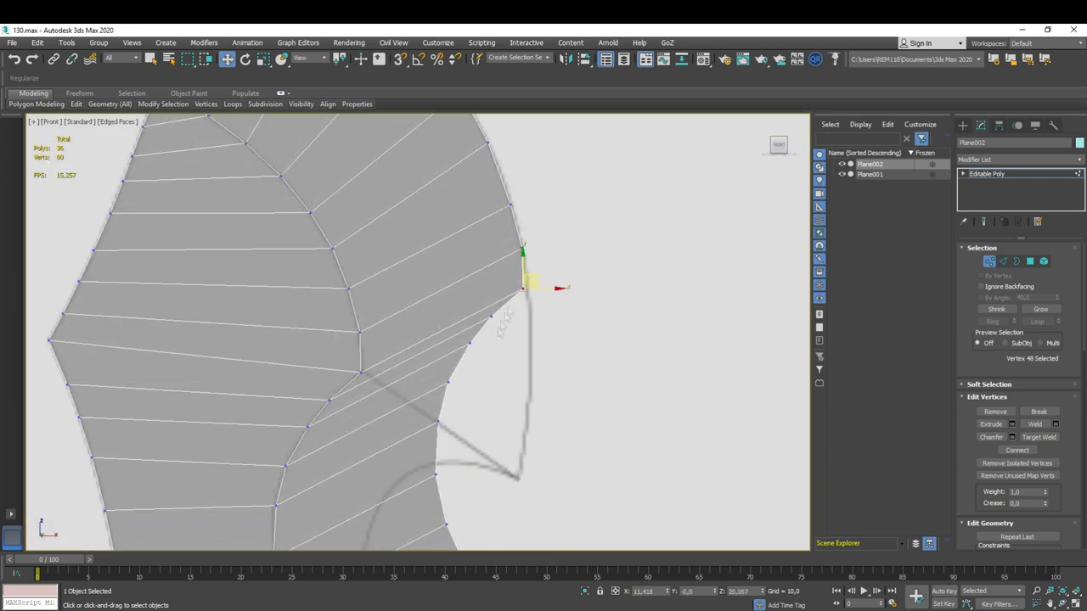
{"action": "scroll", "coordinate": [487, 420], "scroll_direction": "up", "scroll_amount": 3}
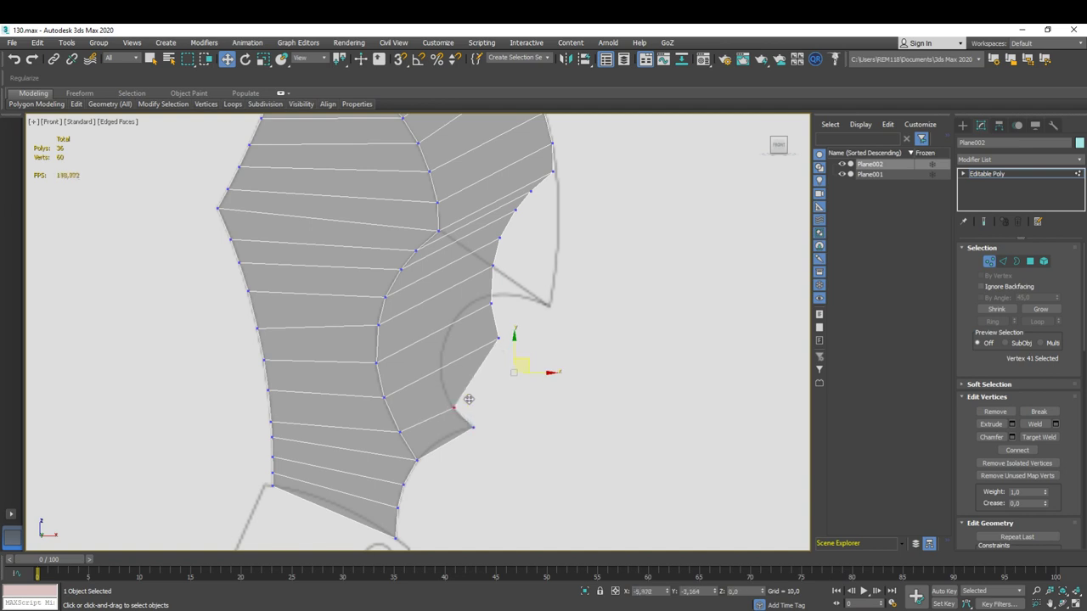
{"action": "scroll", "coordinate": [457, 339], "scroll_direction": "up", "scroll_amount": 3}
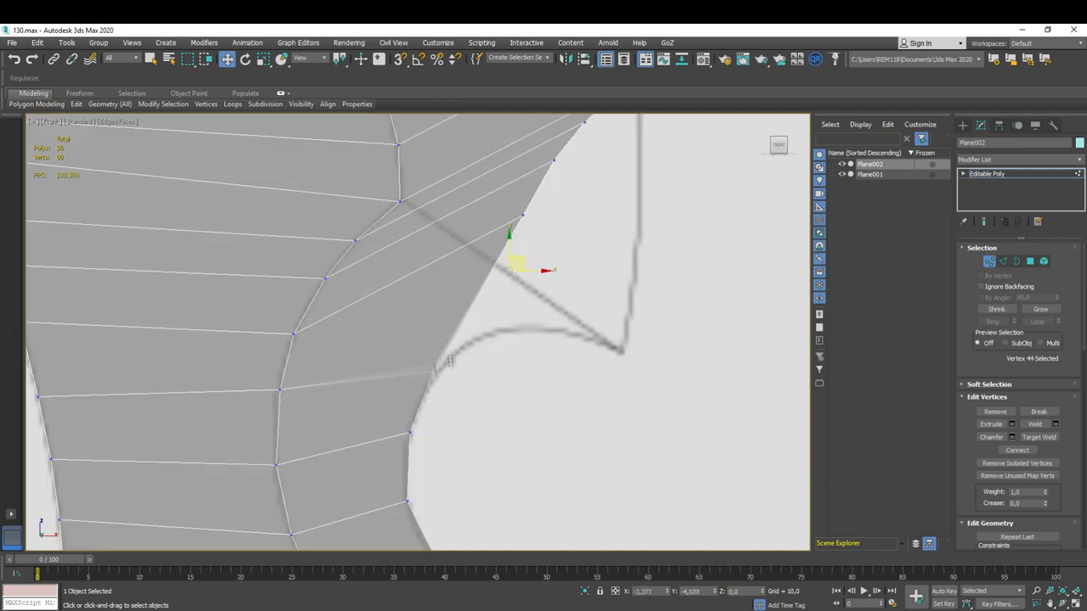
{"action": "scroll", "coordinate": [481, 286], "scroll_direction": "down", "scroll_amount": 1}
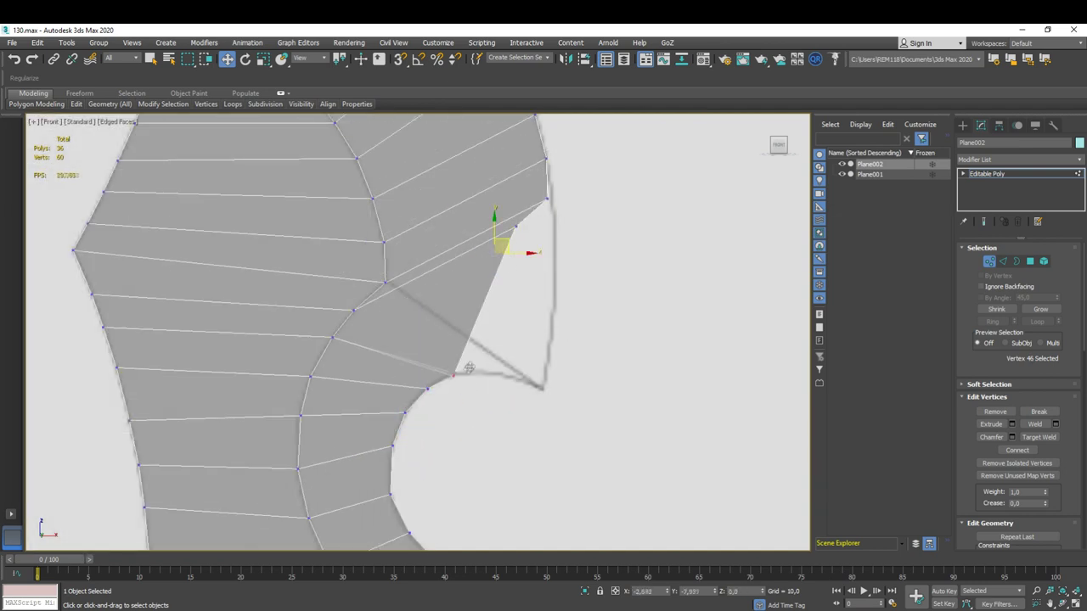
{"action": "middle_click_drag", "start_coordinate": [468, 368], "coordinate": [475, 374]}
- Align vertices along the outer arc and inner curve of the circular notch
{"action": "left_click", "coordinate": [551, 397]}
{"action": "middle_click_drag", "start_coordinate": [540, 276], "coordinate": [526, 254]}
{"action": "left_click", "coordinate": [526, 254]}
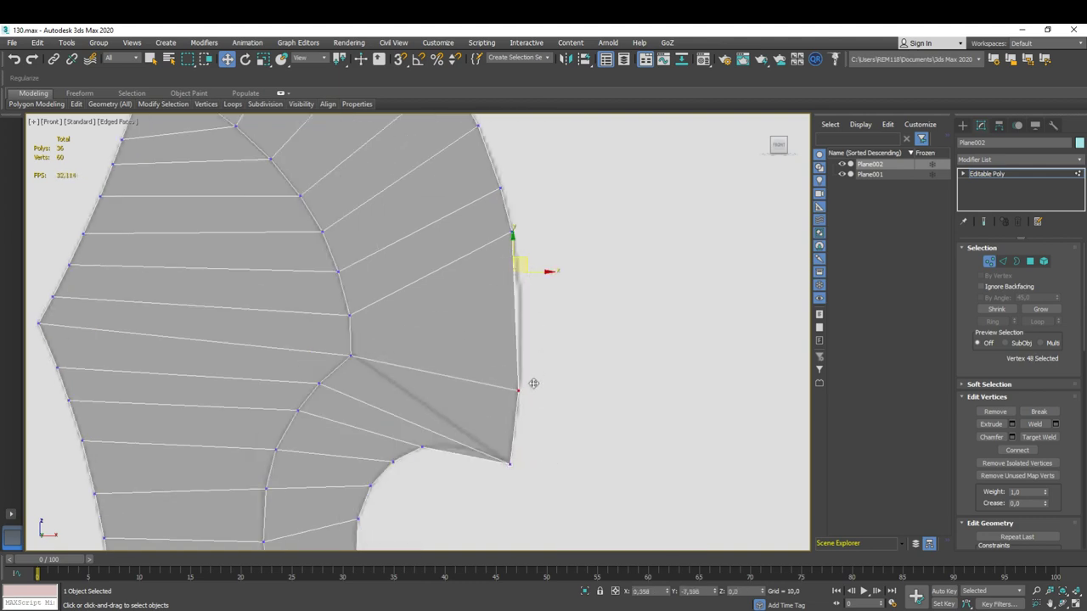
{"action": "middle_click_drag", "start_coordinate": [549, 297], "coordinate": [557, 333]}
{"action": "left_click", "coordinate": [543, 324]}
{"action": "scroll", "coordinate": [540, 254], "scroll_direction": "down", "scroll_amount": 4}
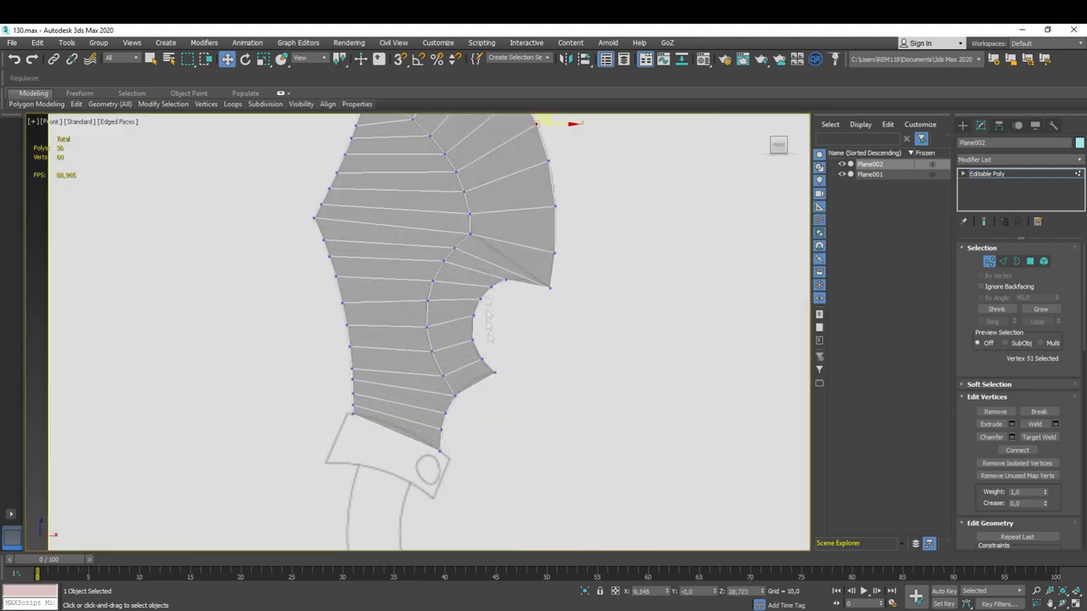
{"action": "scroll", "coordinate": [559, 299], "scroll_direction": "up", "scroll_amount": 3}
{"action": "scroll", "coordinate": [559, 299], "scroll_direction": "up", "scroll_amount": 2}
{"action": "left_click_drag", "start_coordinate": [490, 352], "coordinate": [479, 372]}
{"action": "middle_click_drag", "start_coordinate": [464, 425], "coordinate": [456, 352]}
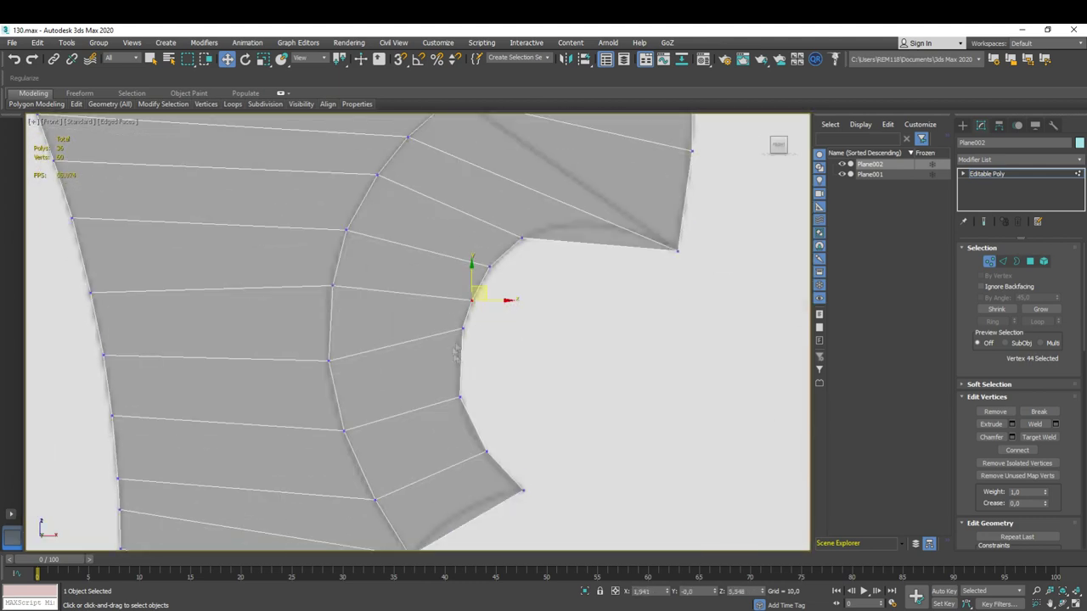
{"action": "middle_click_drag", "start_coordinate": [487, 458], "coordinate": [498, 518]}
{"action": "left_click_drag", "start_coordinate": [468, 420], "coordinate": [469, 432]}
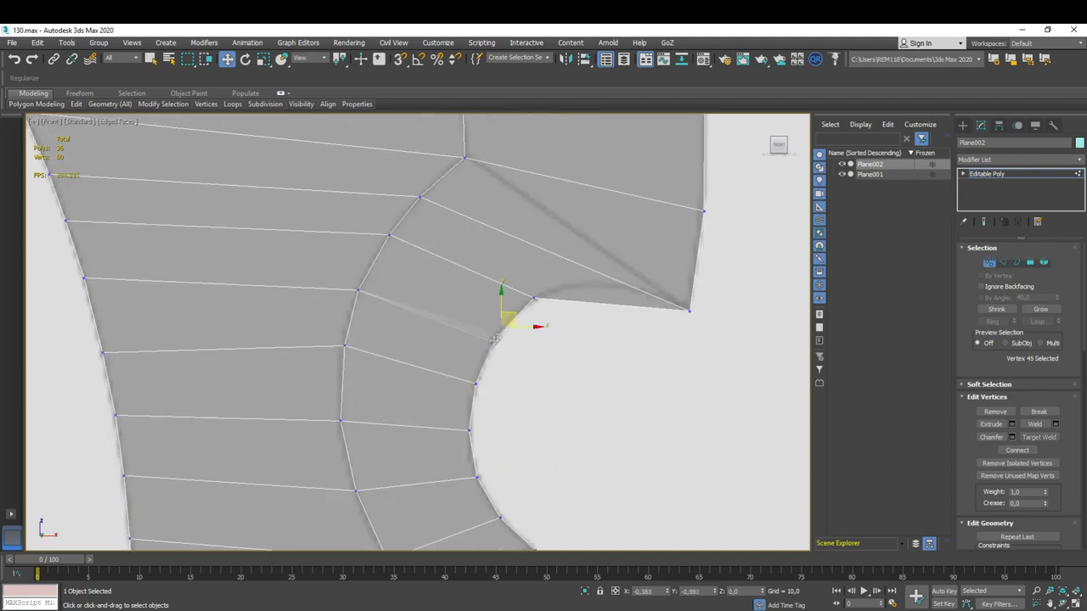
{"action": "scroll", "coordinate": [506, 320], "scroll_direction": "down", "scroll_amount": 2}
- Add connecting edges across the selected edge strip
{"action": "key", "text": "2"}
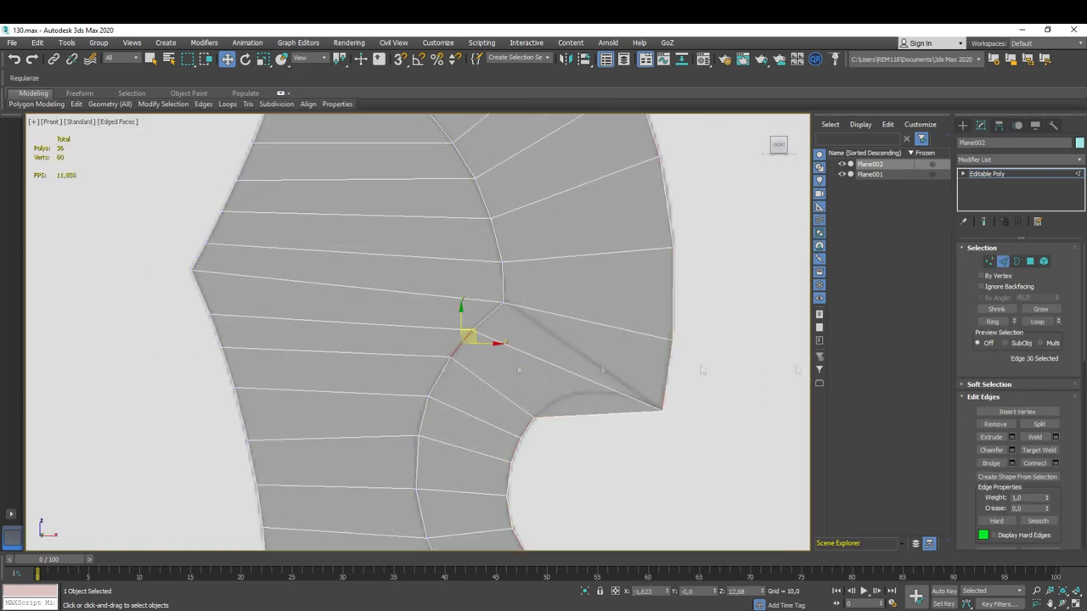
{"action": "left_click", "coordinate": [423, 388]}
{"action": "key", "text": "1"}
{"action": "middle_click_drag", "start_coordinate": [435, 399], "coordinate": [393, 383]}
- Adjust the vertices around the notch, including its corner tip vertex
{"action": "left_click", "coordinate": [533, 390]}
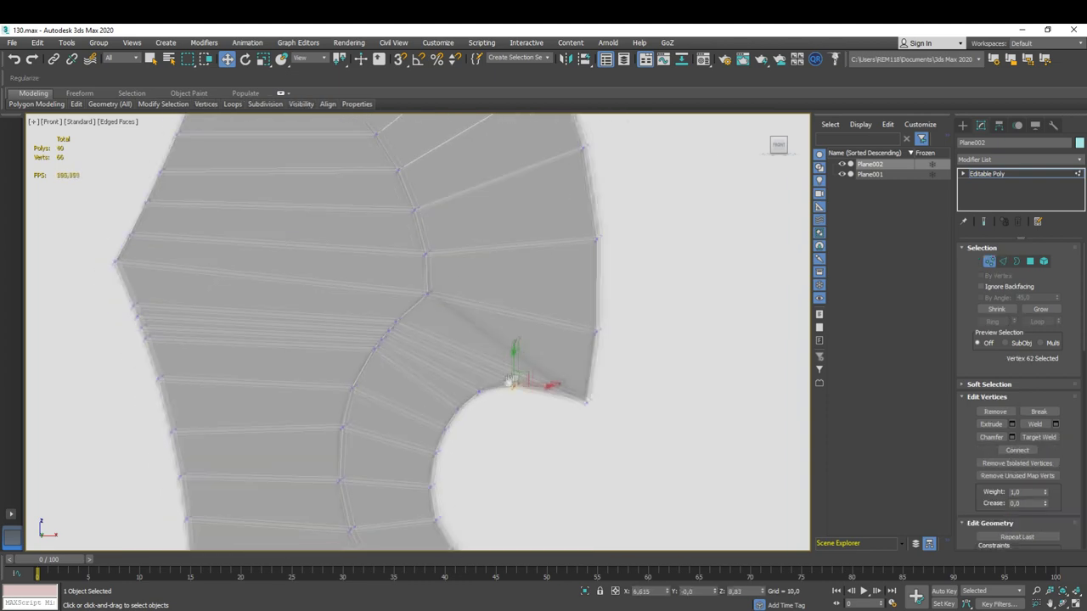
{"action": "scroll", "coordinate": [543, 382], "scroll_direction": "up", "scroll_amount": 1}
{"action": "left_click", "coordinate": [641, 316]}
{"action": "scroll", "coordinate": [496, 411], "scroll_direction": "up", "scroll_amount": 3}
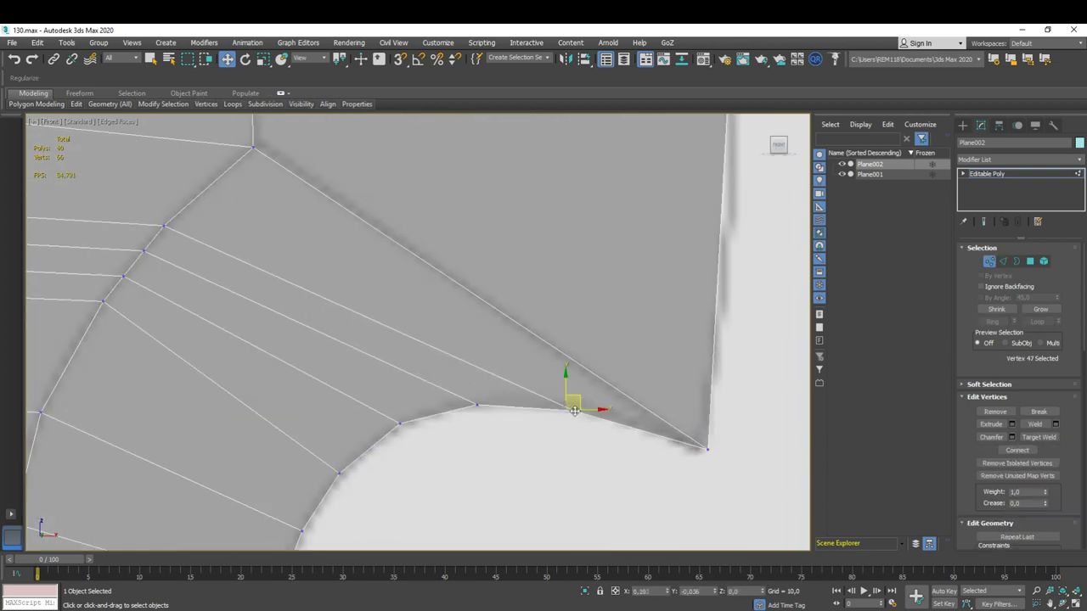
{"action": "scroll", "coordinate": [351, 358], "scroll_direction": "down", "scroll_amount": 2}
{"action": "scroll", "coordinate": [340, 367], "scroll_direction": "down", "scroll_amount": 2}
{"action": "scroll", "coordinate": [357, 356], "scroll_direction": "down", "scroll_amount": 2}
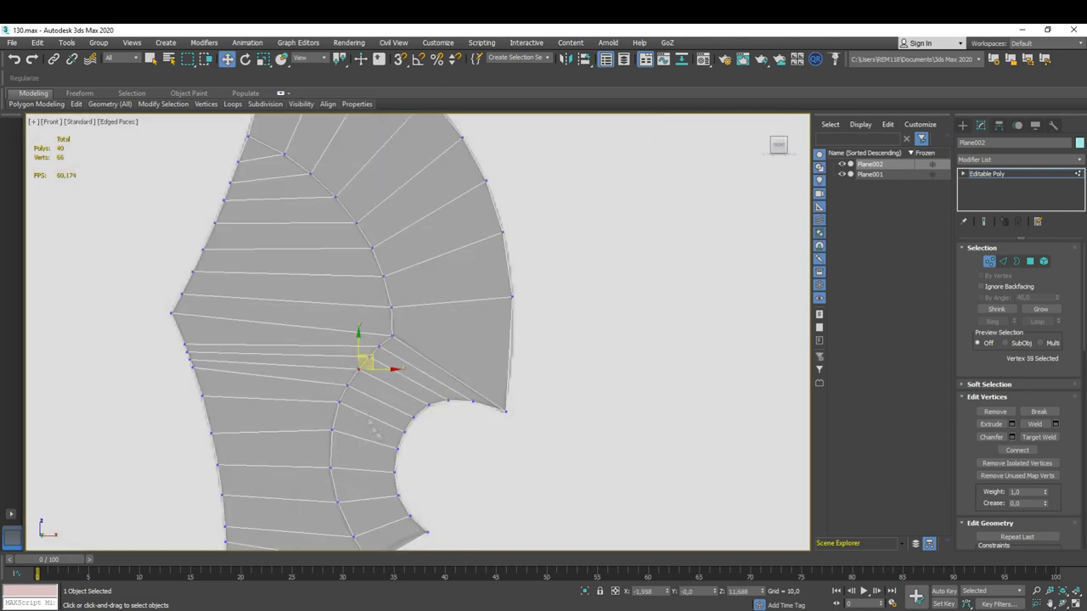
{"action": "mouse_move", "coordinate": [497, 254]}
{"action": "middle_mouse_down"}
{"action": "mouse_move", "coordinate": [528, 369]}
{"action": "mouse_move", "coordinate": [567, 415]}
{"action": "middle_mouse_up"}
- Refine a point on the right outline and select the vertex at the left tip
{"action": "key", "text": "2"}
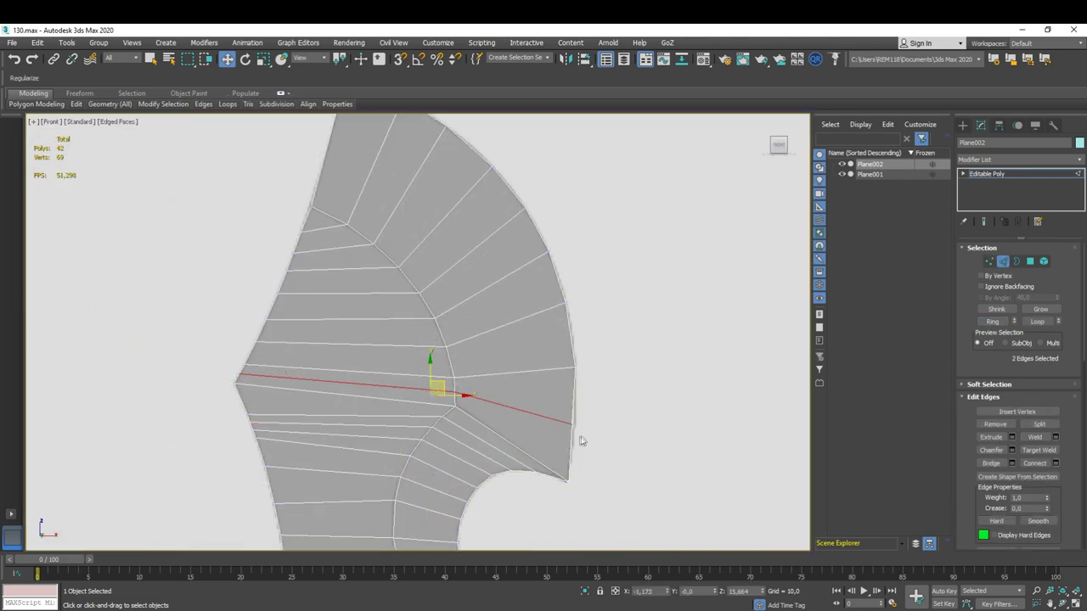
{"action": "key", "text": "1"}
{"action": "left_click", "coordinate": [583, 425]}
{"action": "middle_click_drag", "start_coordinate": [632, 402], "coordinate": [760, 342]}
{"action": "scroll", "coordinate": [427, 364], "scroll_direction": "up", "scroll_amount": 3}
{"action": "left_click", "coordinate": [387, 314]}
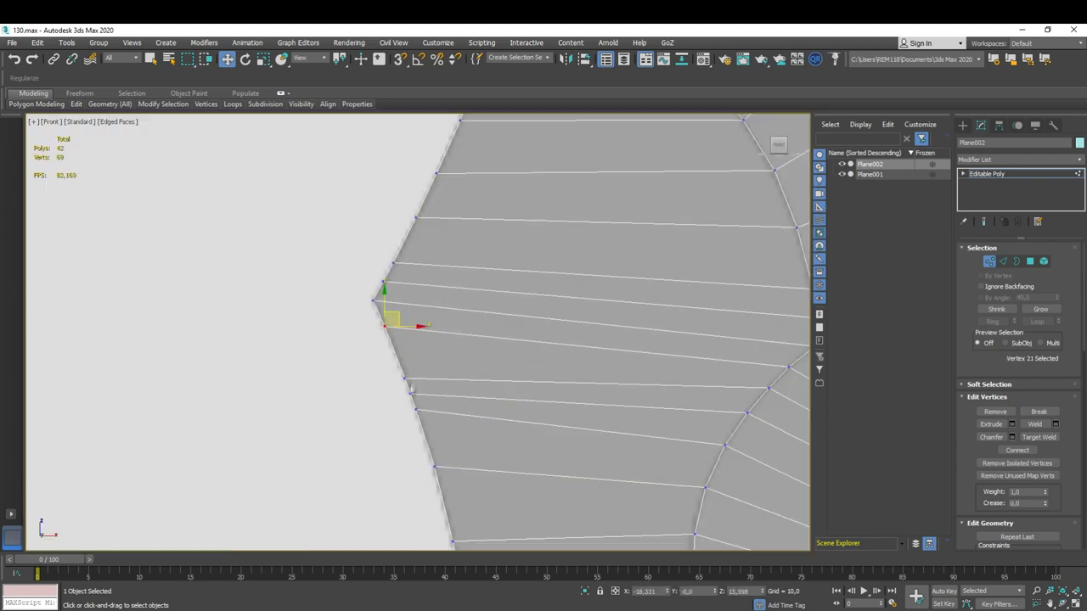
{"action": "scroll", "coordinate": [396, 337], "scroll_direction": "up", "scroll_amount": 2}
{"action": "scroll", "coordinate": [420, 407], "scroll_direction": "down", "scroll_amount": 3}
{"action": "scroll", "coordinate": [428, 416], "scroll_direction": "up", "scroll_amount": 3}
- Nudge the left-edge outline vertices to follow the sketch, then orbit to view the piece
{"action": "left_click", "coordinate": [431, 418]}
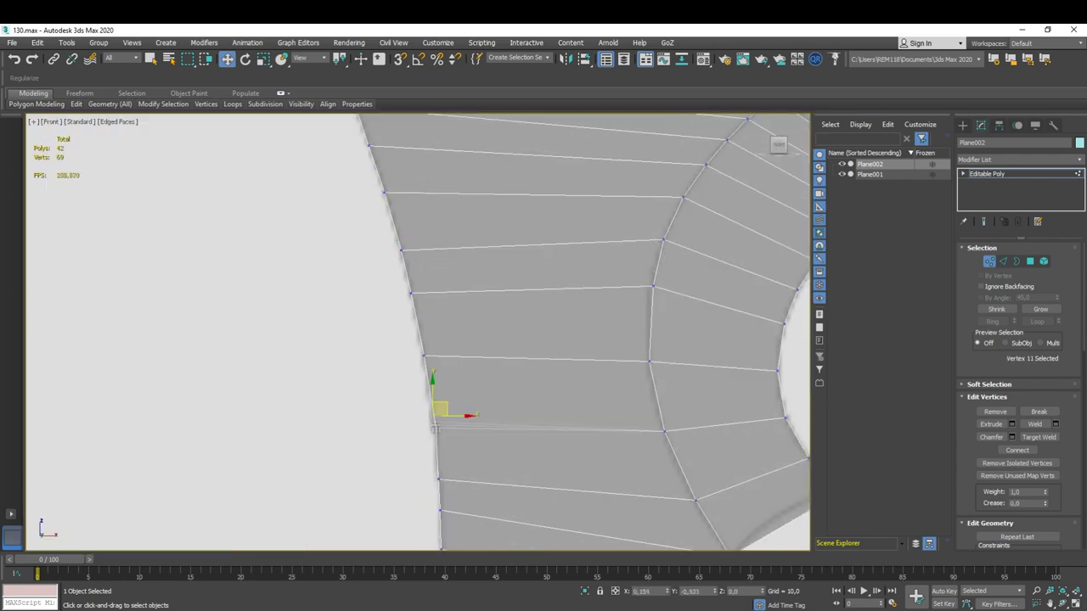
{"action": "left_click", "coordinate": [408, 291]}
{"action": "middle_click_drag", "start_coordinate": [408, 291], "coordinate": [450, 383]}
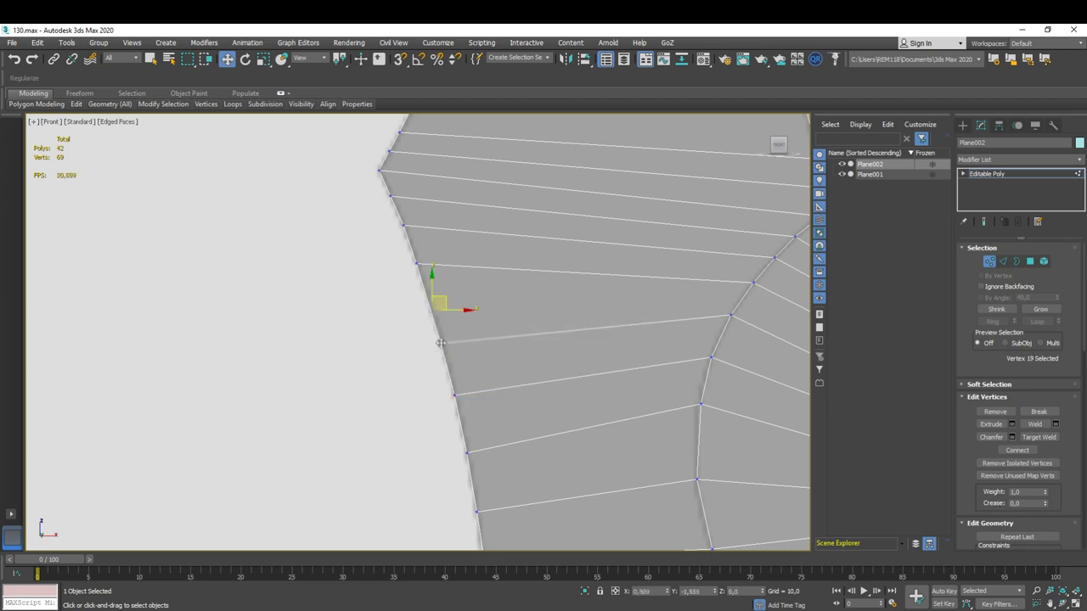
{"action": "left_click", "coordinate": [431, 300]}
{"action": "scroll", "coordinate": [430, 301], "scroll_direction": "down", "scroll_amount": 2}
{"action": "scroll", "coordinate": [439, 289], "scroll_direction": "up", "scroll_amount": 2}
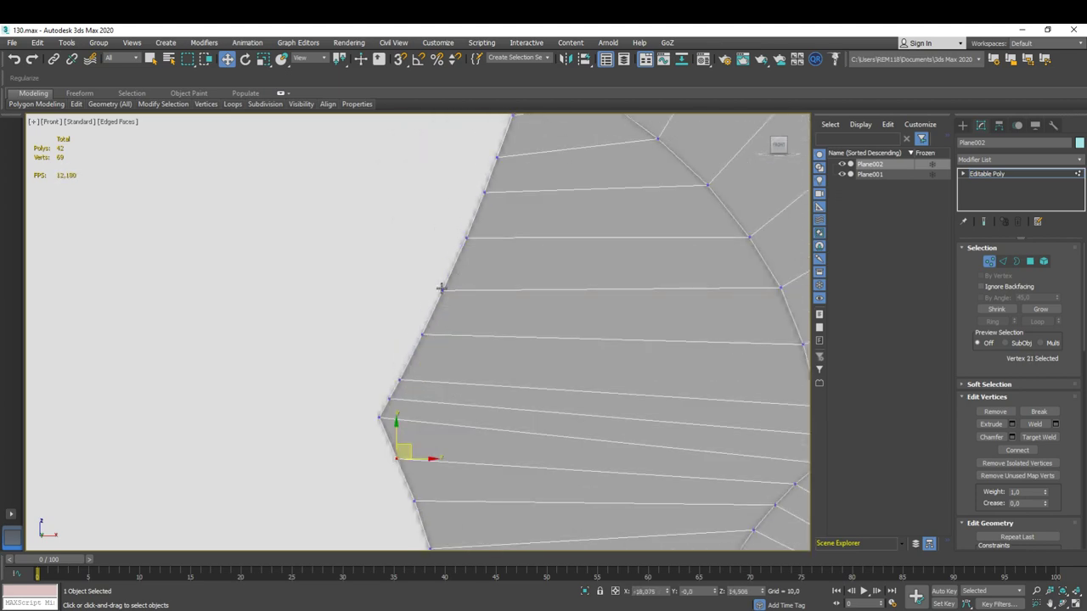
{"action": "scroll", "coordinate": [401, 381], "scroll_direction": "down", "scroll_amount": 2}
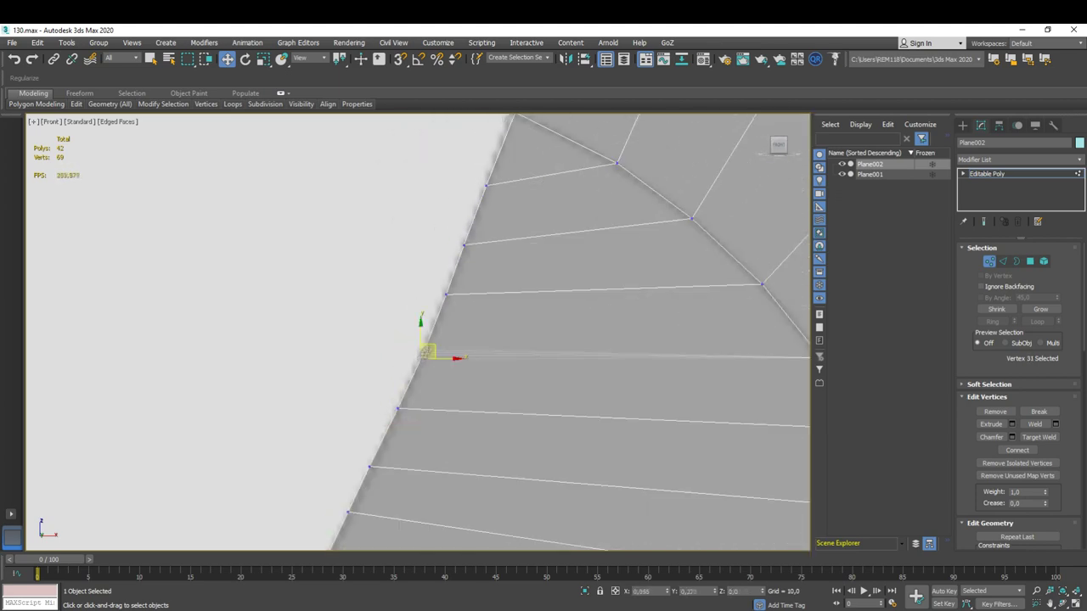
{"action": "scroll", "coordinate": [441, 339], "scroll_direction": "down", "scroll_amount": 5}
{"action": "left_click", "coordinate": [594, 424]}
{"action": "middle_click_drag", "start_coordinate": [475, 365], "coordinate": [535, 366], "text": "alt"}
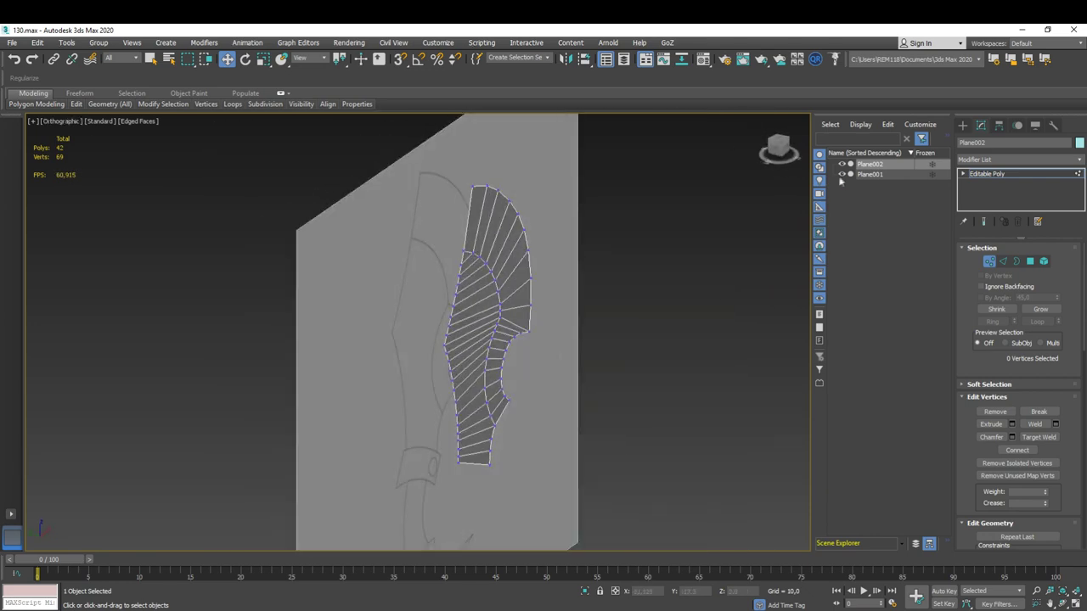
- Hide the reference, add a Shell modifier with increased Outer Amount, and collapse to Editable Poly
{"action": "left_click", "coordinate": [842, 174]}
{"action": "left_click", "coordinate": [984, 173]}
{"action": "left_click", "coordinate": [1018, 159]}
{"action": "left_click", "coordinate": [998, 412]}
{"action": "left_click_drag", "start_coordinate": [1055, 275], "coordinate": [1033, 82]}
{"action": "right_click", "coordinate": [519, 305]}
{"action": "left_click", "coordinate": [662, 417]}
- Undo the collapse and return to the base mesh beneath the Shell modifier
{"action": "middle_click_drag", "start_coordinate": [461, 377], "coordinate": [455, 392], "text": "alt"}
{"action": "key", "text": "f"}
{"action": "key", "text": "ctrl+z"}
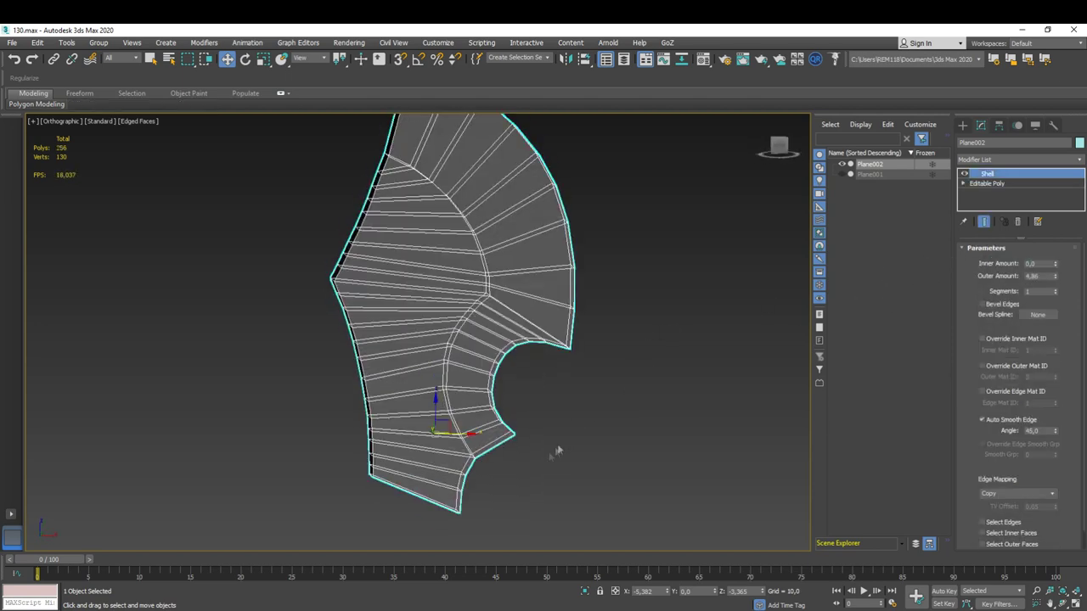
{"action": "scroll", "coordinate": [505, 436], "scroll_direction": "up", "scroll_amount": 3}
{"action": "scroll", "coordinate": [496, 333], "scroll_direction": "up", "scroll_amount": 3}
{"action": "left_click", "coordinate": [986, 184]}
{"action": "scroll", "coordinate": [1055, 481], "scroll_direction": "down", "scroll_amount": 5}
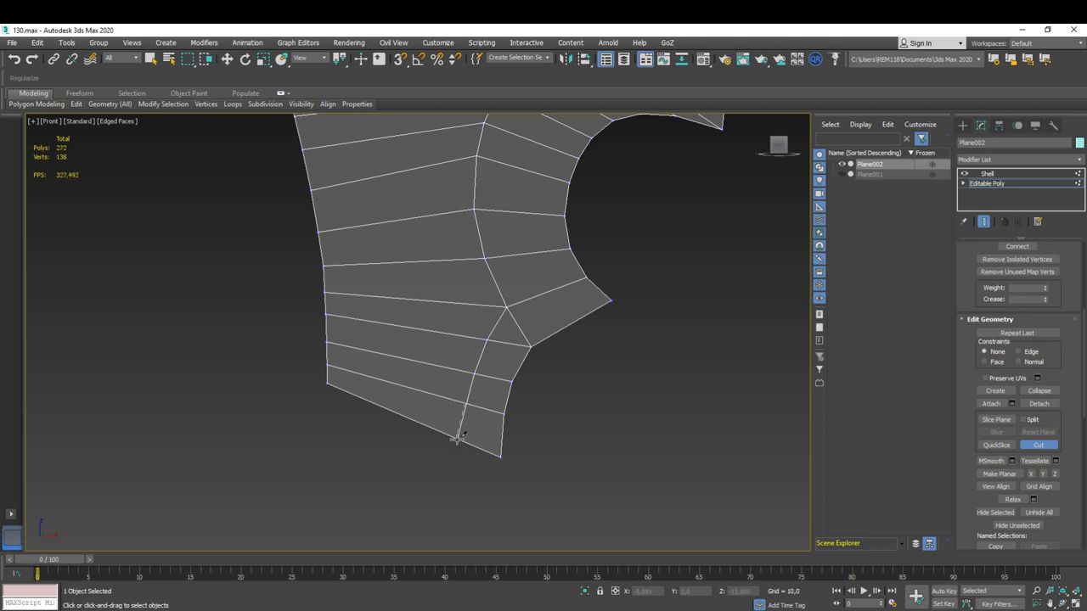
{"action": "scroll", "coordinate": [525, 326], "scroll_direction": "up", "scroll_amount": 5}
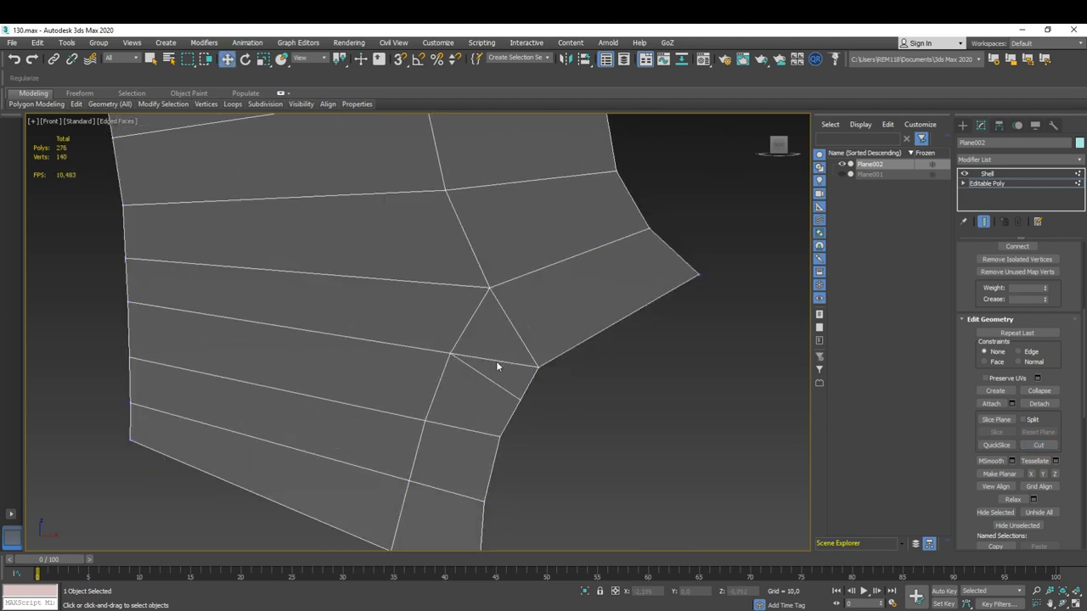
- Tweak base vertices near the notch's lower point, then collapse the shell into one Editable Poly
{"action": "key", "text": "2"}
{"action": "left_click", "coordinate": [497, 361]}
{"action": "key", "text": "1"}
{"action": "scroll", "coordinate": [498, 361], "scroll_direction": "down", "scroll_amount": 3}
{"action": "scroll", "coordinate": [544, 334], "scroll_direction": "up", "scroll_amount": 5}
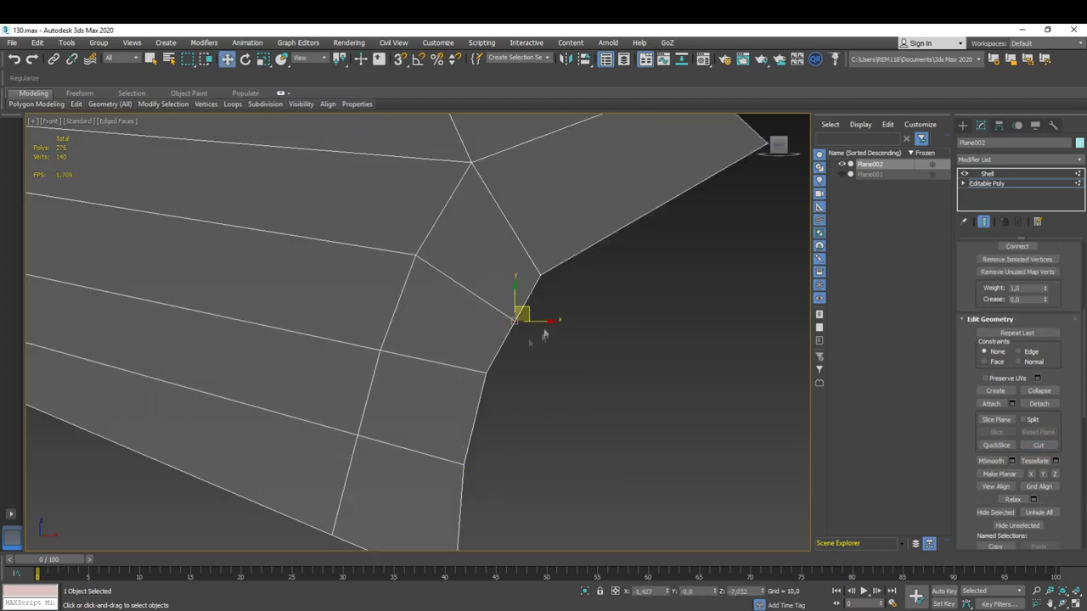
{"action": "scroll", "coordinate": [473, 376], "scroll_direction": "down", "scroll_amount": 3}
{"action": "left_click", "coordinate": [461, 392]}
{"action": "scroll", "coordinate": [487, 348], "scroll_direction": "up", "scroll_amount": 5}
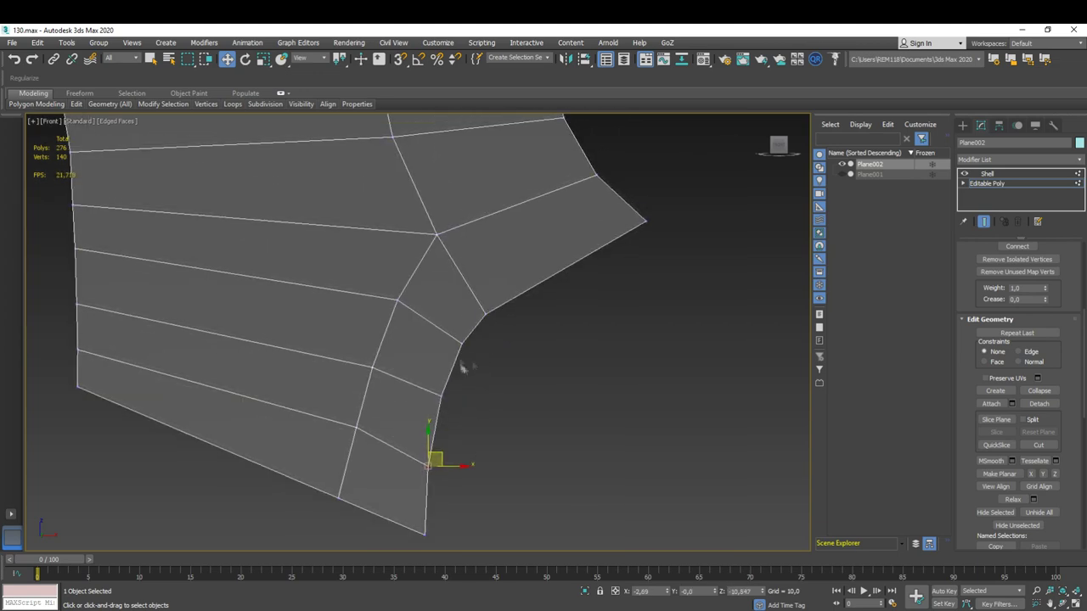
{"action": "middle_click_drag", "start_coordinate": [450, 399], "coordinate": [485, 455], "text": "alt"}
{"action": "scroll", "coordinate": [484, 455], "scroll_direction": "down", "scroll_amount": 3}
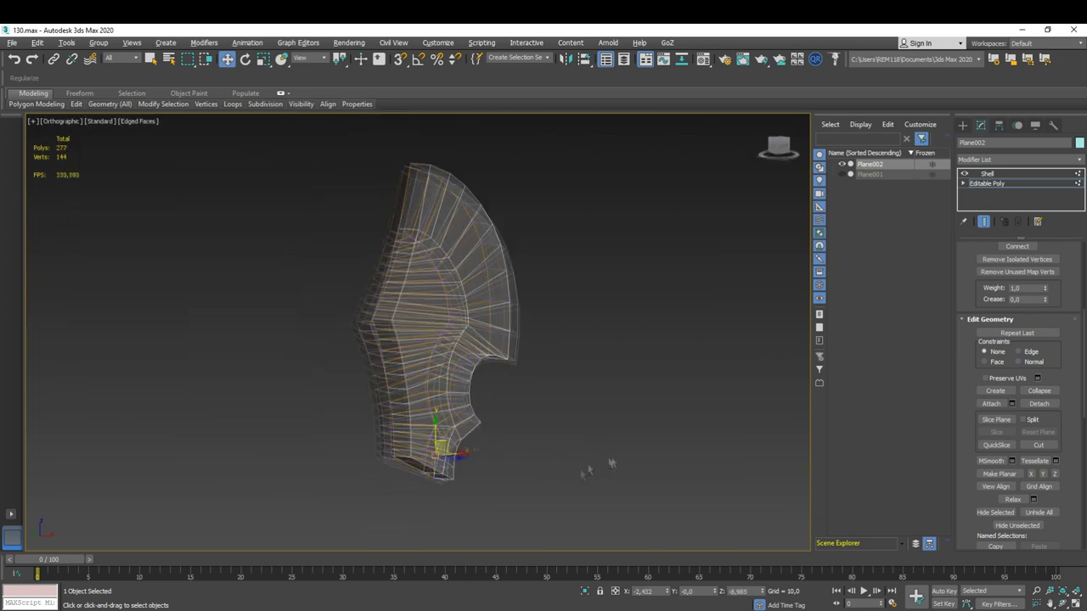
{"action": "right_click", "coordinate": [385, 374]}
{"action": "left_click", "coordinate": [510, 500]}
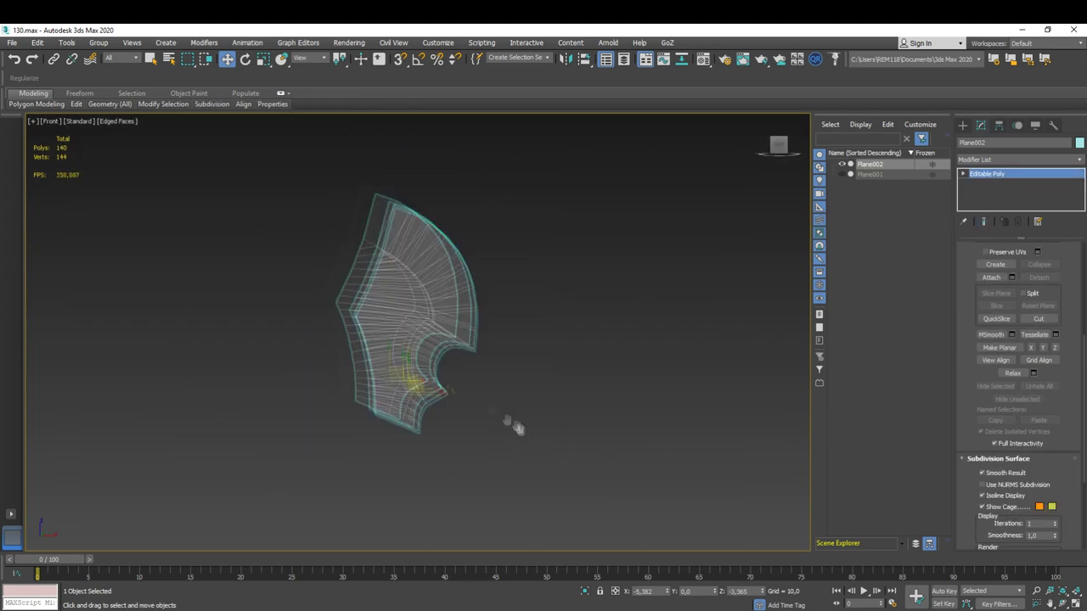
- Frame the thickened piece from the front, enter vertex mode and switch to Scale
{"action": "key", "text": "f"}
{"action": "key", "text": "m"}
{"action": "middle_click_drag", "start_coordinate": [462, 180], "coordinate": [495, 244]}
{"action": "key", "text": "1"}
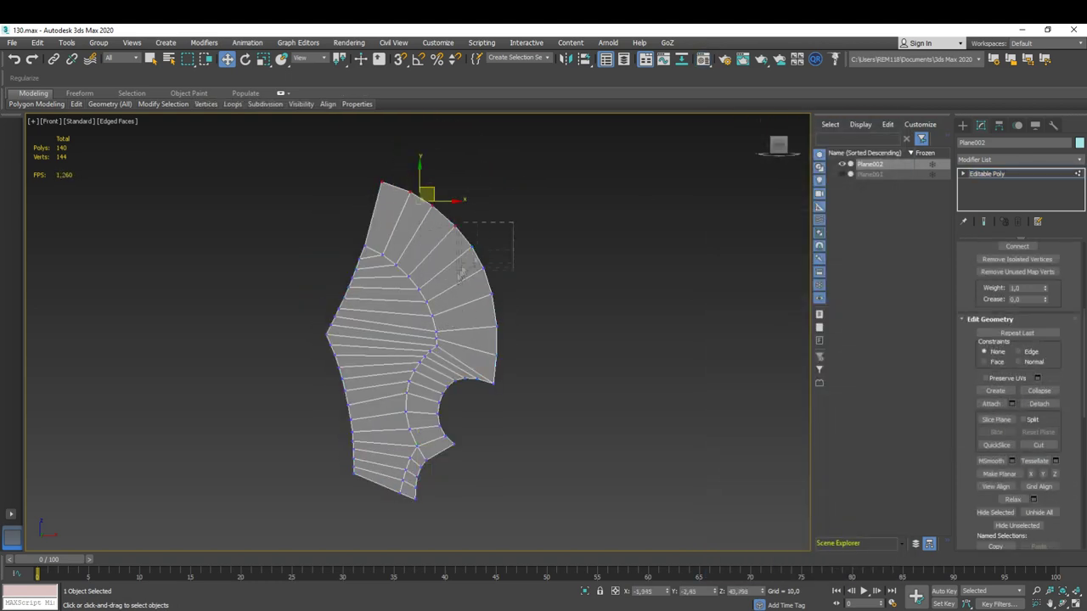
{"action": "mouse_move", "coordinate": [467, 431]}
{"action": "middle_mouse_down", "text": "alt"}
{"action": "mouse_move", "coordinate": [408, 478]}
{"action": "mouse_move", "coordinate": [424, 327]}
{"action": "middle_mouse_up", "text": "alt"}
{"action": "right_click", "coordinate": [425, 326]}
{"action": "left_click", "coordinate": [468, 357]}
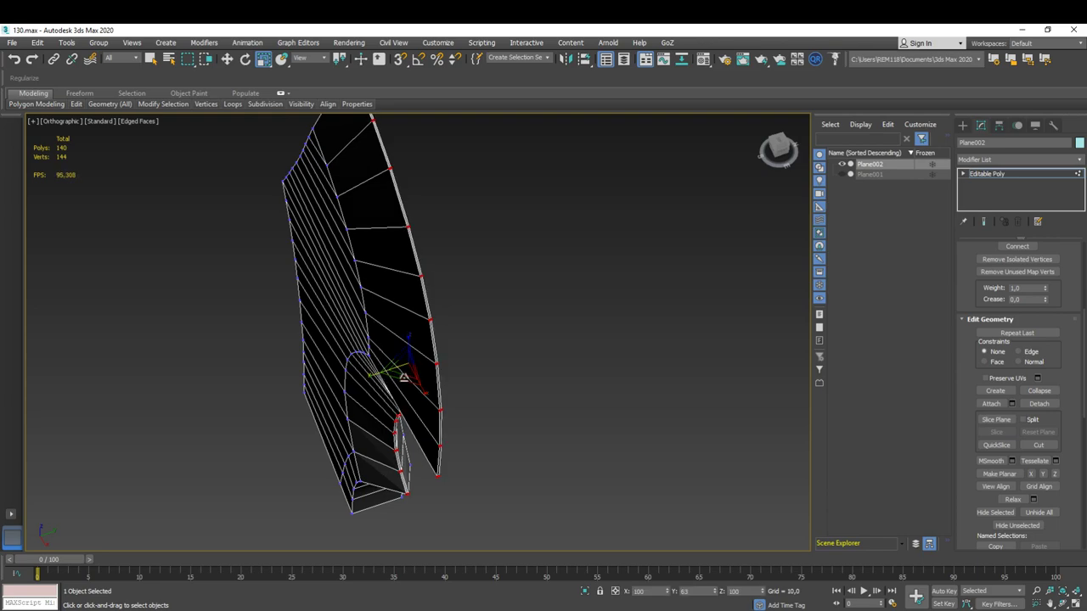
- In edge mode, select the ring of 40 cross edges along the curved band
{"action": "middle_click_drag", "start_coordinate": [399, 376], "coordinate": [416, 337], "text": "alt"}
{"action": "scroll", "coordinate": [416, 337], "scroll_direction": "up", "scroll_amount": 5}
{"action": "scroll", "coordinate": [344, 336], "scroll_direction": "down", "scroll_amount": 5}
{"action": "middle_click_drag", "start_coordinate": [580, 451], "coordinate": [348, 392], "text": "alt"}
{"action": "scroll", "coordinate": [348, 392], "scroll_direction": "up", "scroll_amount": 5}
{"action": "scroll", "coordinate": [573, 405], "scroll_direction": "down", "scroll_amount": 5}
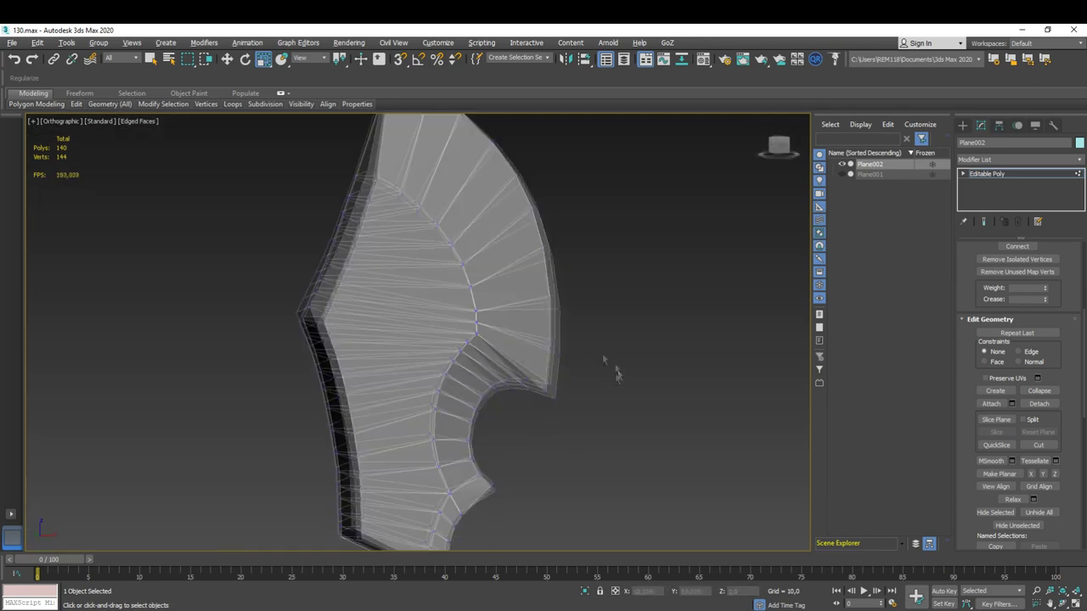
{"action": "middle_click_drag", "start_coordinate": [573, 405], "coordinate": [468, 408], "text": "alt"}
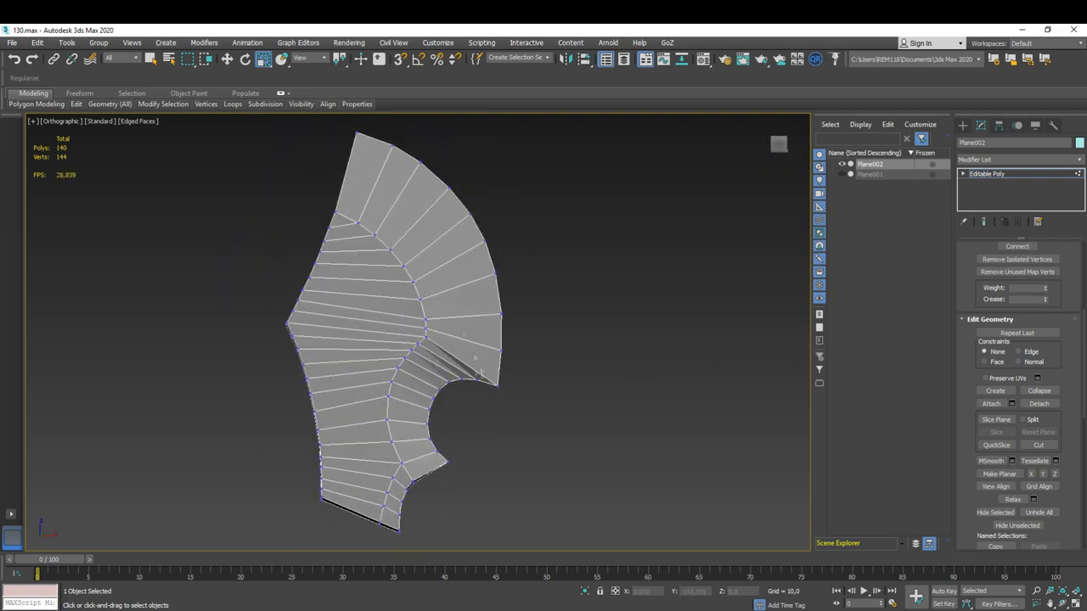
{"action": "key", "text": "2"}
{"action": "scroll", "coordinate": [991, 323], "scroll_direction": "up", "scroll_amount": 5}
{"action": "left_click", "coordinate": [991, 322]}
{"action": "middle_click_drag", "start_coordinate": [670, 461], "coordinate": [722, 489], "text": "alt"}
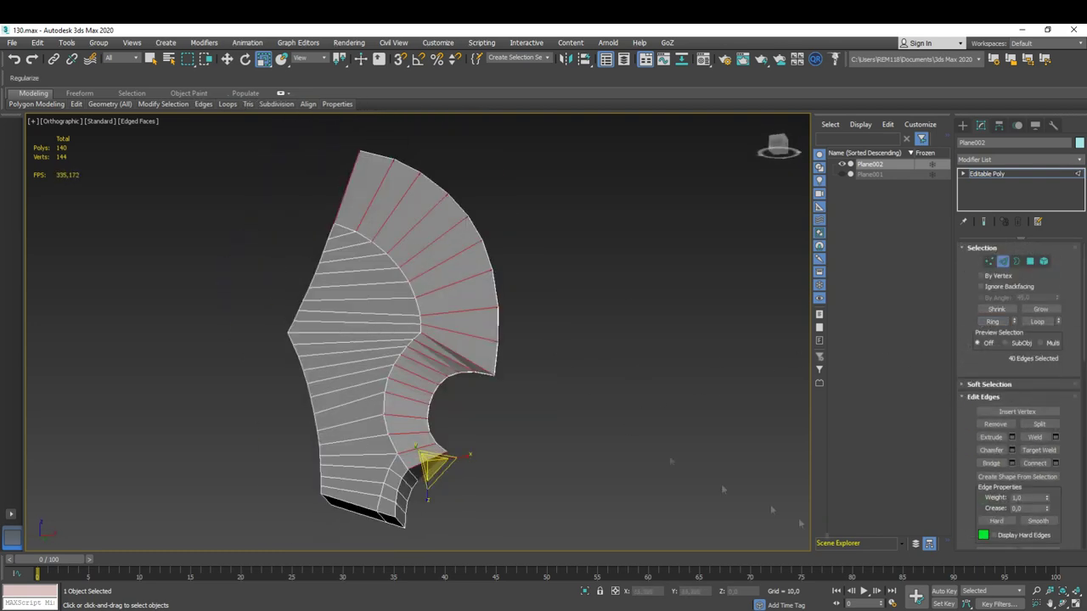
- Connect the ring edges with 3 segments for three lengthwise loops, then turn off Edged Faces
{"action": "mouse_move", "coordinate": [526, 448]}
{"action": "middle_mouse_down", "text": "alt"}
{"action": "mouse_move", "coordinate": [621, 447]}
{"action": "mouse_move", "coordinate": [402, 359]}
{"action": "mouse_move", "coordinate": [379, 400]}
{"action": "mouse_move", "coordinate": [347, 383]}
{"action": "mouse_move", "coordinate": [540, 374]}
{"action": "mouse_move", "coordinate": [436, 504]}
{"action": "middle_mouse_up", "text": "alt"}
{"action": "key", "text": "3"}
{"action": "key", "text": "ctrl+a"}
{"action": "key", "text": "2"}
{"action": "key", "text": "4"}
{"action": "key", "text": "2"}
{"action": "middle_click_drag", "start_coordinate": [398, 411], "coordinate": [388, 416], "text": "alt"}
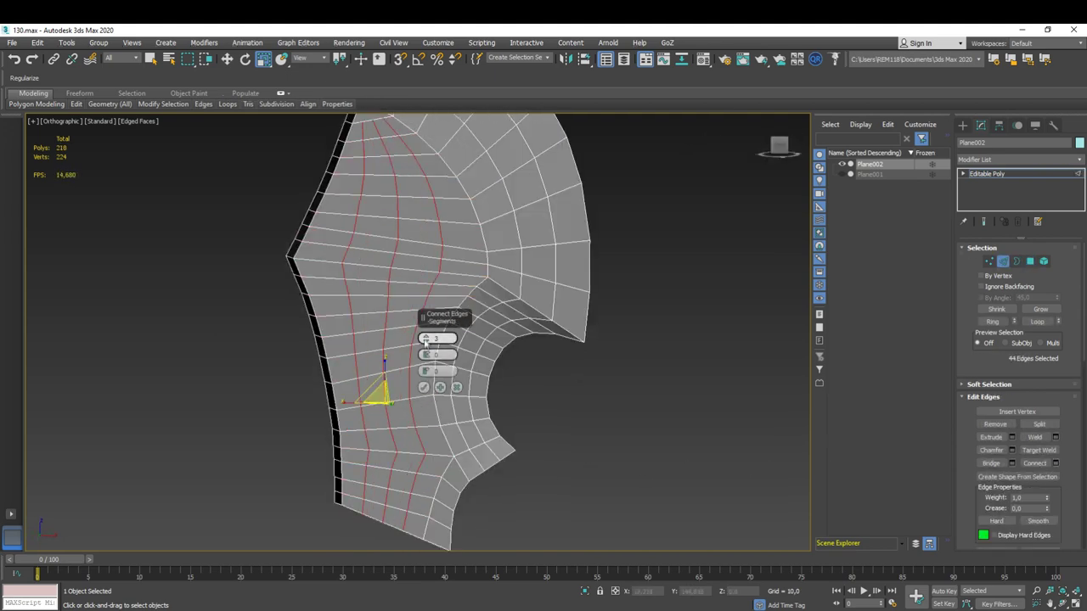
{"action": "left_click", "coordinate": [456, 388]}
{"action": "mouse_move", "coordinate": [456, 388]}
{"action": "middle_mouse_down", "text": "alt"}
{"action": "mouse_move", "coordinate": [436, 437]}
{"action": "mouse_move", "coordinate": [311, 418]}
{"action": "mouse_move", "coordinate": [402, 427]}
{"action": "mouse_move", "coordinate": [405, 378]}
{"action": "middle_mouse_up", "text": "alt"}
{"action": "key", "text": "F4"}
{"action": "scroll", "coordinate": [436, 436], "scroll_direction": "down", "scroll_amount": 3}
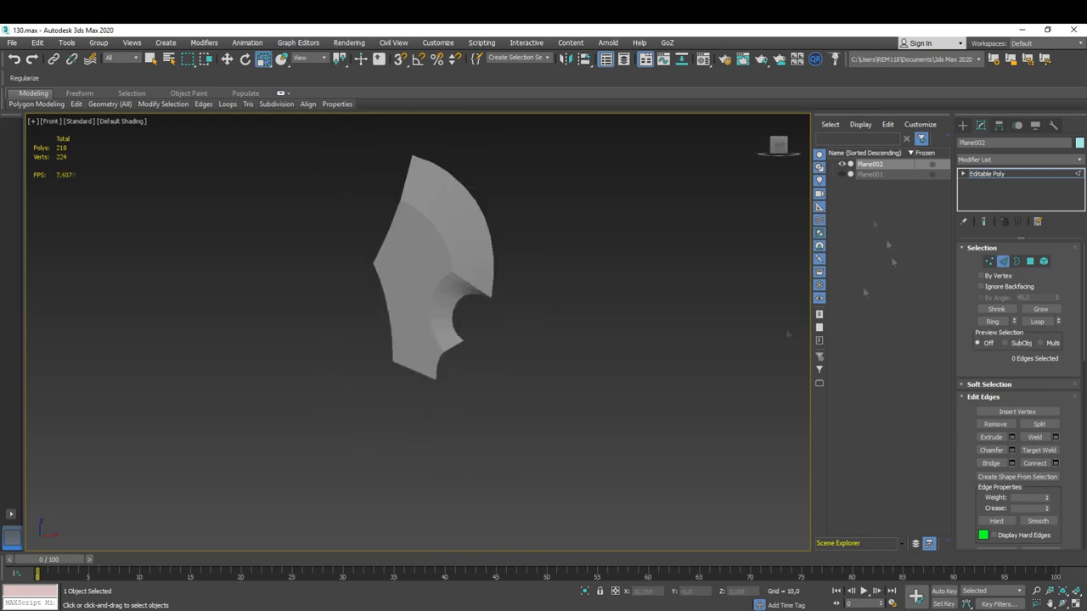
- Draw a small square plane beside the notch and give it the grey material
{"action": "left_click", "coordinate": [841, 174]}
{"action": "scroll", "coordinate": [662, 365], "scroll_direction": "up", "scroll_amount": 5}
{"action": "key", "text": "F4"}
{"action": "middle_click_drag", "start_coordinate": [673, 361], "coordinate": [684, 381]}
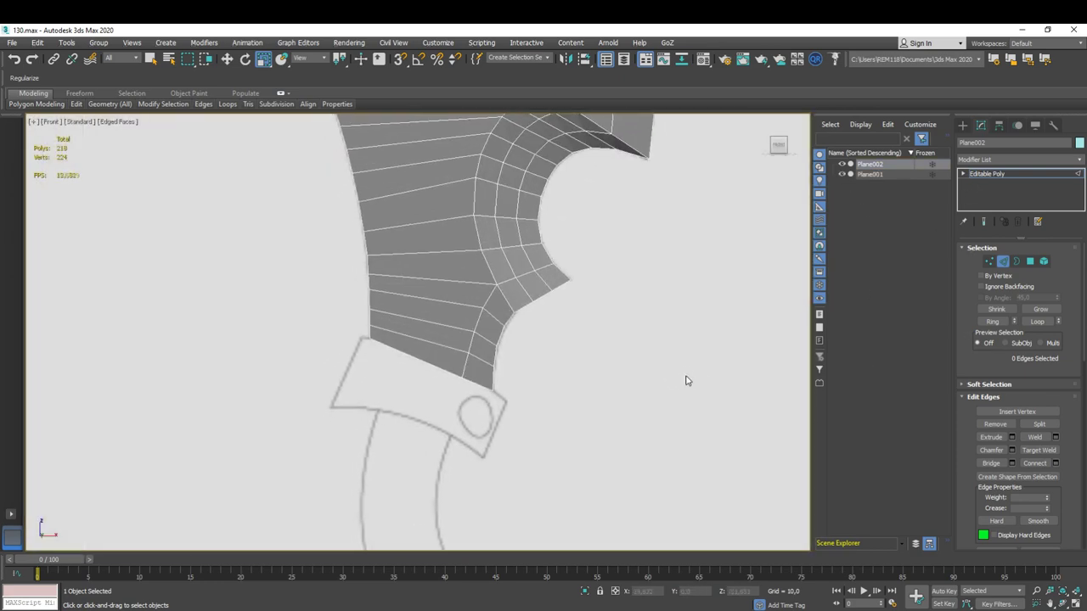
{"action": "left_click_drag", "start_coordinate": [538, 325], "coordinate": [599, 386]}
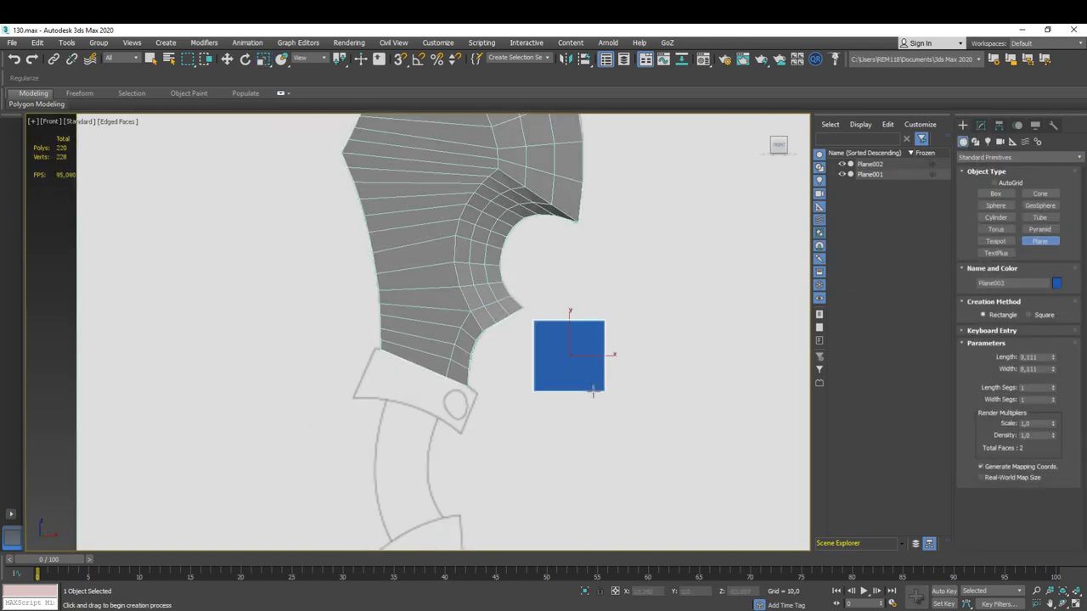
{"action": "key", "text": "m"}
{"action": "left_click_drag", "start_coordinate": [788, 191], "coordinate": [569, 355]}
- In the left view, select Plane002 and adjust its pivot only
{"action": "key", "text": "l"}
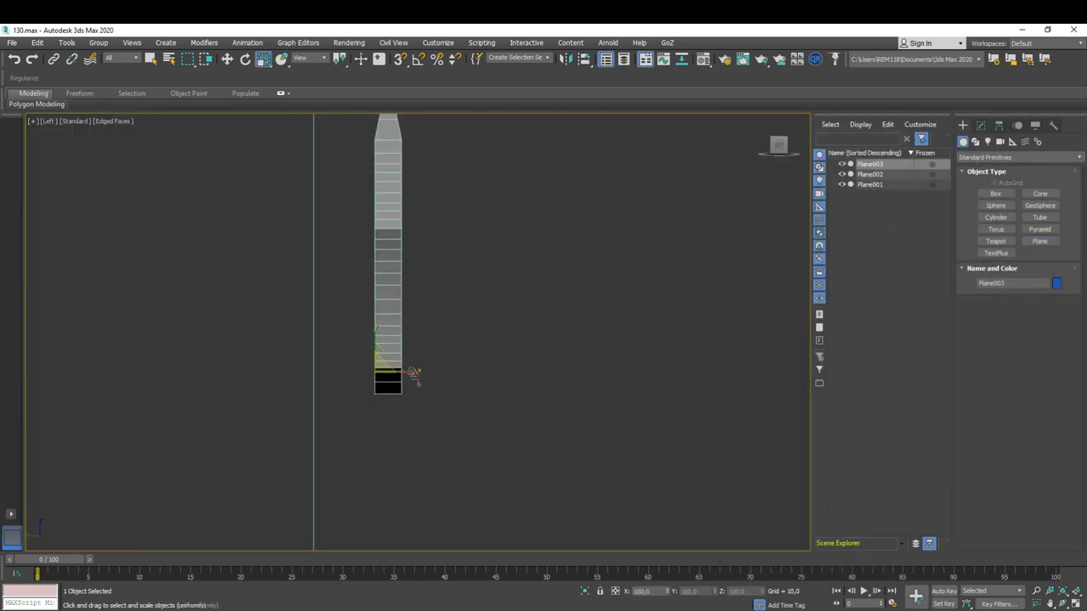
{"action": "left_click", "coordinate": [392, 327]}
{"action": "left_click", "coordinate": [981, 125]}
{"action": "left_click", "coordinate": [1017, 203]}
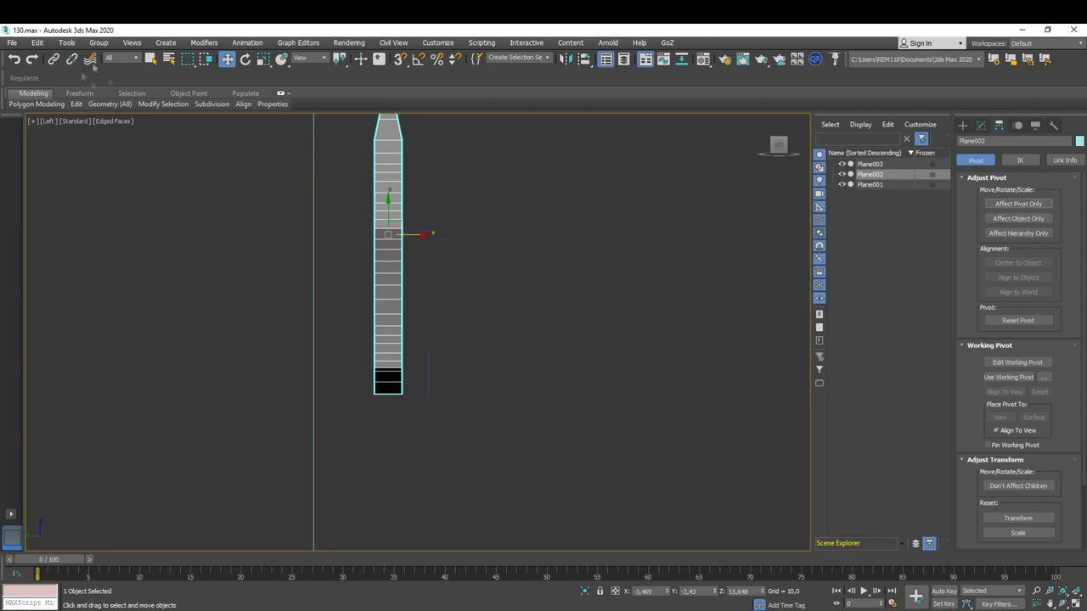
{"action": "right_click", "coordinate": [227, 57]}
- Convert Plane003 to Editable Poly in the front view and enter vertex mode
{"action": "left_click", "coordinate": [152, 349]}
{"action": "scroll", "coordinate": [412, 327], "scroll_direction": "up", "scroll_amount": 2}
{"action": "left_click", "coordinate": [486, 399]}
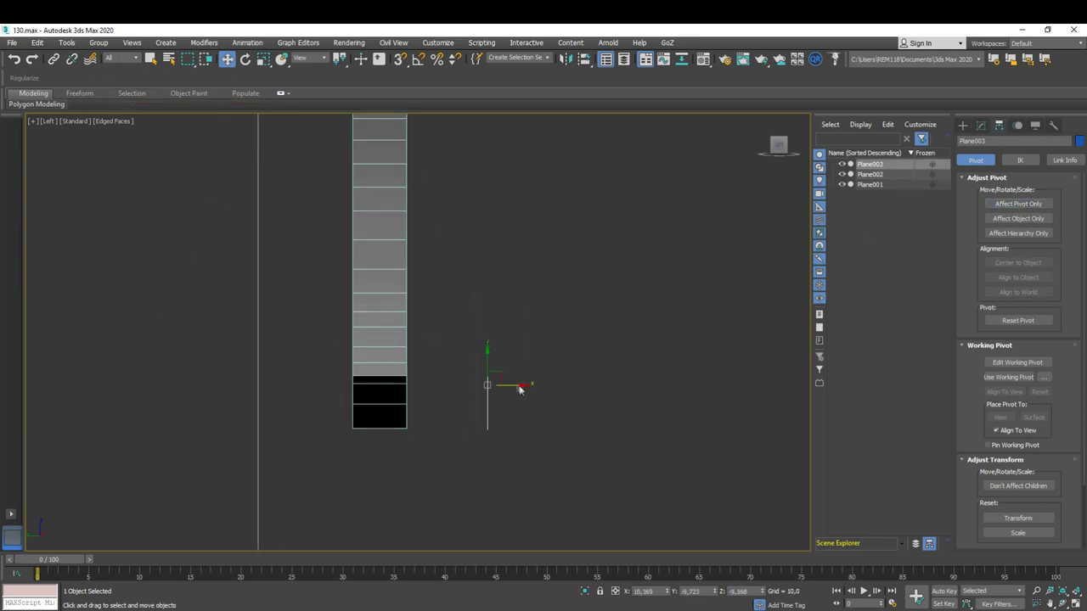
{"action": "key", "text": "f"}
{"action": "scroll", "coordinate": [448, 330], "scroll_direction": "up", "scroll_amount": 2}
{"action": "key", "text": "m"}
{"action": "key", "text": "m"}
{"action": "left_click", "coordinate": [981, 125]}
{"action": "right_click", "coordinate": [401, 327]}
{"action": "left_click", "coordinate": [535, 456]}
{"action": "scroll", "coordinate": [400, 342], "scroll_direction": "up", "scroll_amount": 2}
{"action": "right_click", "coordinate": [401, 342]}
{"action": "left_click", "coordinate": [450, 447]}
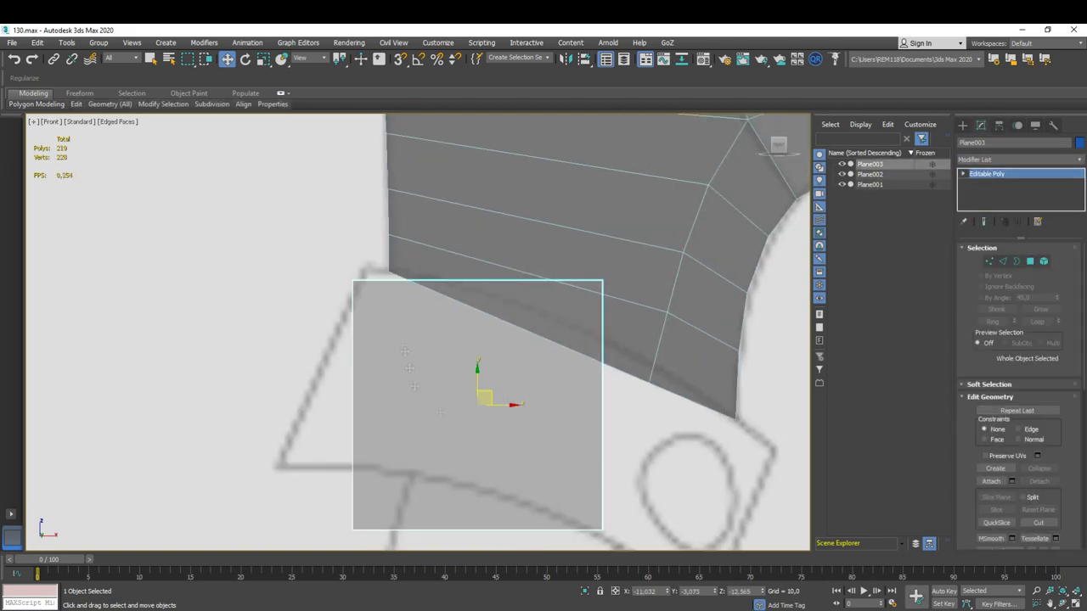
- Move Plane003's vertices into a rectangle lying under the guard
{"action": "left_click_drag", "start_coordinate": [327, 260], "coordinate": [376, 307]}
{"action": "left_click", "coordinate": [350, 520]}
{"action": "middle_click_drag", "start_coordinate": [475, 382], "coordinate": [289, 356]}
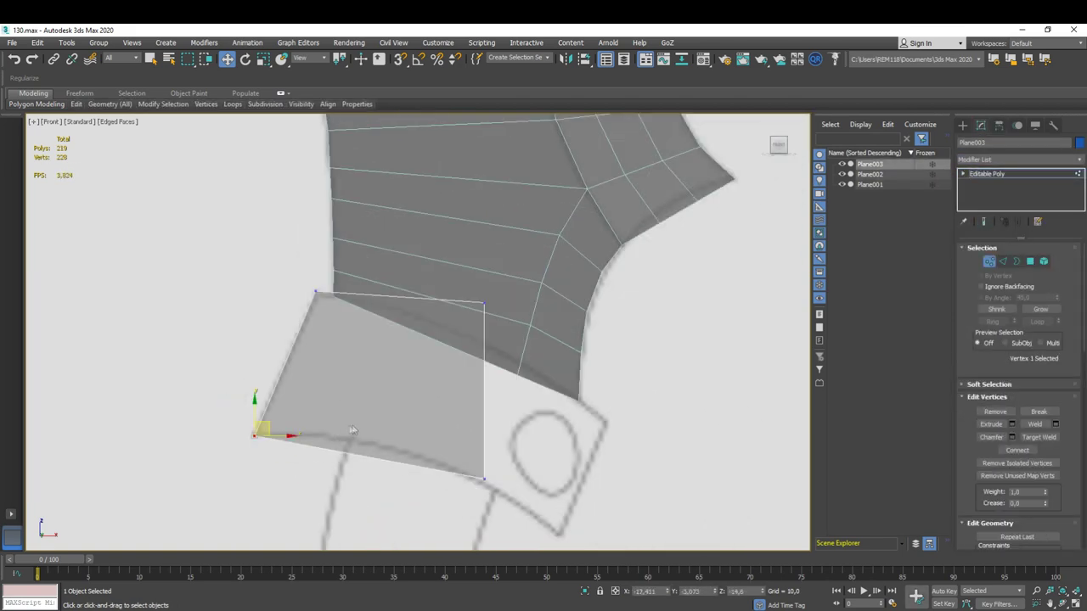
{"action": "left_click_drag", "start_coordinate": [426, 273], "coordinate": [543, 414]}
{"action": "left_click_drag", "start_coordinate": [417, 460], "coordinate": [496, 515]}
{"action": "middle_click_drag", "start_coordinate": [407, 323], "coordinate": [450, 270]}
- Connect edges across Plane003 to split it into four quad sections
{"action": "key", "text": "2"}
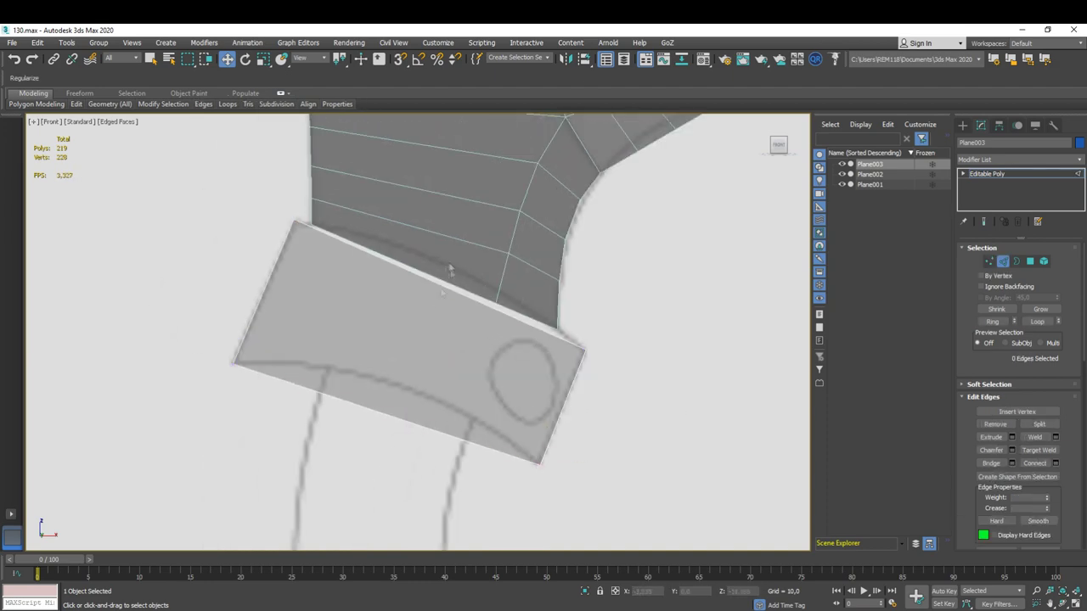
{"action": "left_click", "coordinate": [424, 387]}
{"action": "middle_click_drag", "start_coordinate": [423, 340], "coordinate": [419, 396]}
{"action": "key", "text": "1"}
{"action": "left_click", "coordinate": [386, 327]}
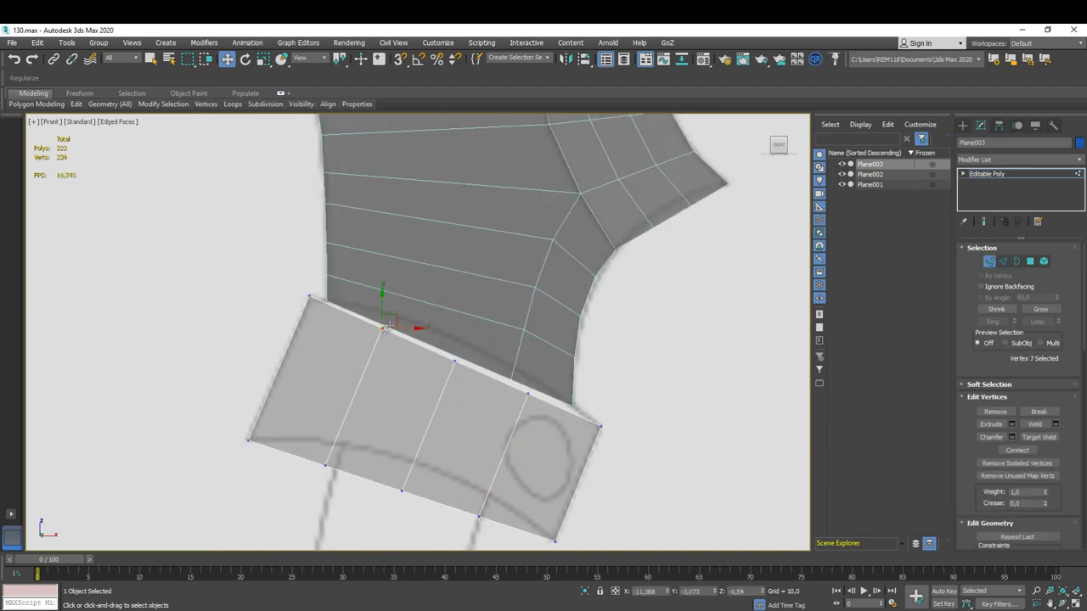
- Bend the band's vertices into a curve hugging the guard's lower edge
{"action": "scroll", "coordinate": [485, 340], "scroll_direction": "up", "scroll_amount": 2}
{"action": "scroll", "coordinate": [444, 388], "scroll_direction": "down", "scroll_amount": 2}
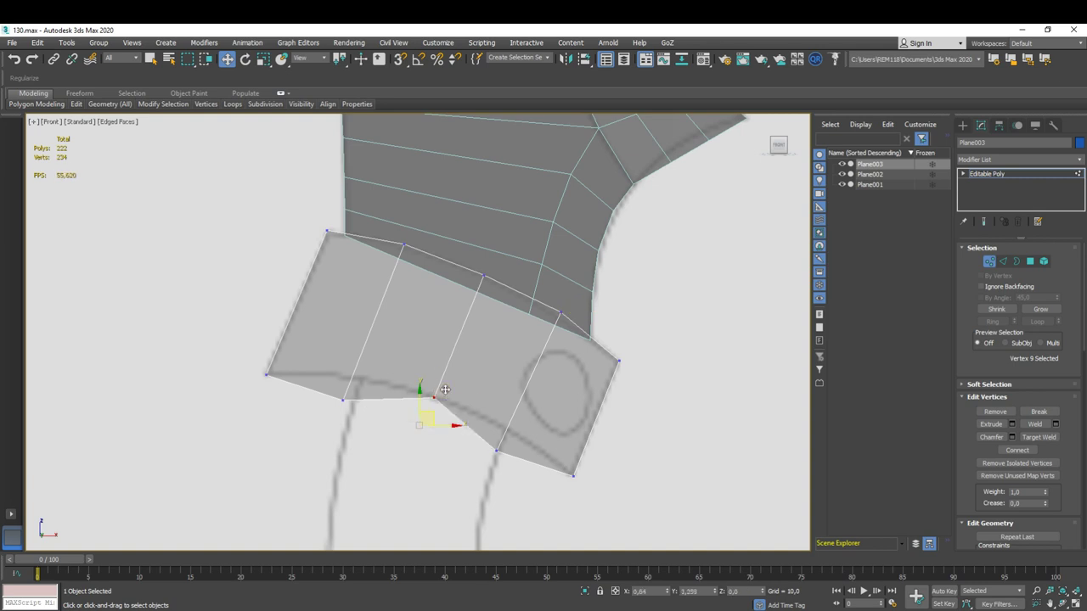
{"action": "middle_click_drag", "start_coordinate": [444, 388], "coordinate": [472, 383]}
{"action": "scroll", "coordinate": [359, 338], "scroll_direction": "down", "scroll_amount": 2}
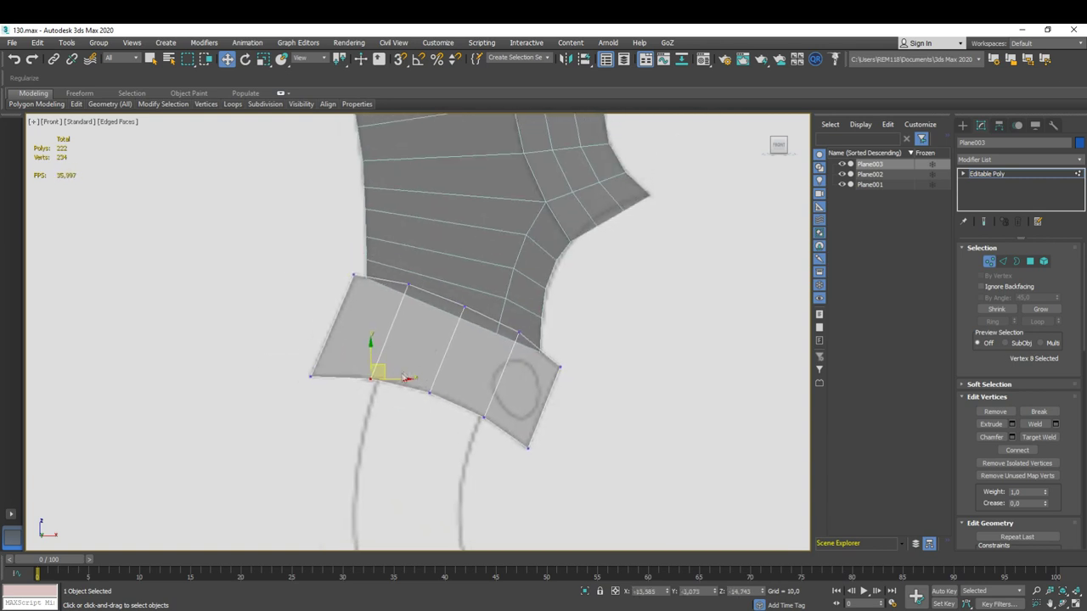
{"action": "middle_click_drag", "start_coordinate": [376, 368], "coordinate": [376, 388]}
{"action": "key", "text": "2"}
{"action": "left_click", "coordinate": [466, 274]}
{"action": "left_click", "coordinate": [442, 332]}
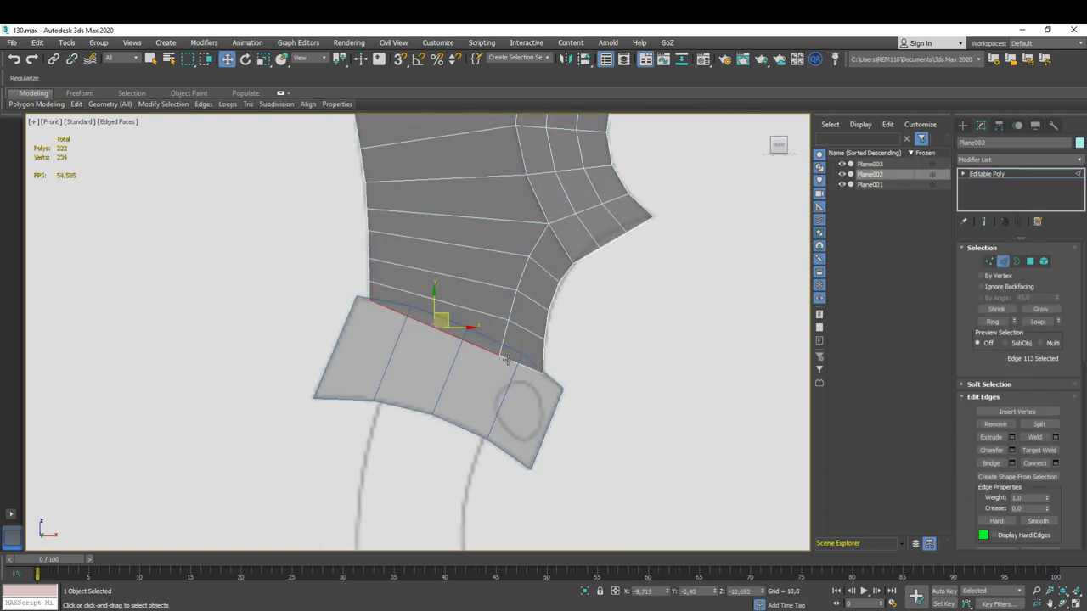
{"action": "left_click", "coordinate": [869, 163]}
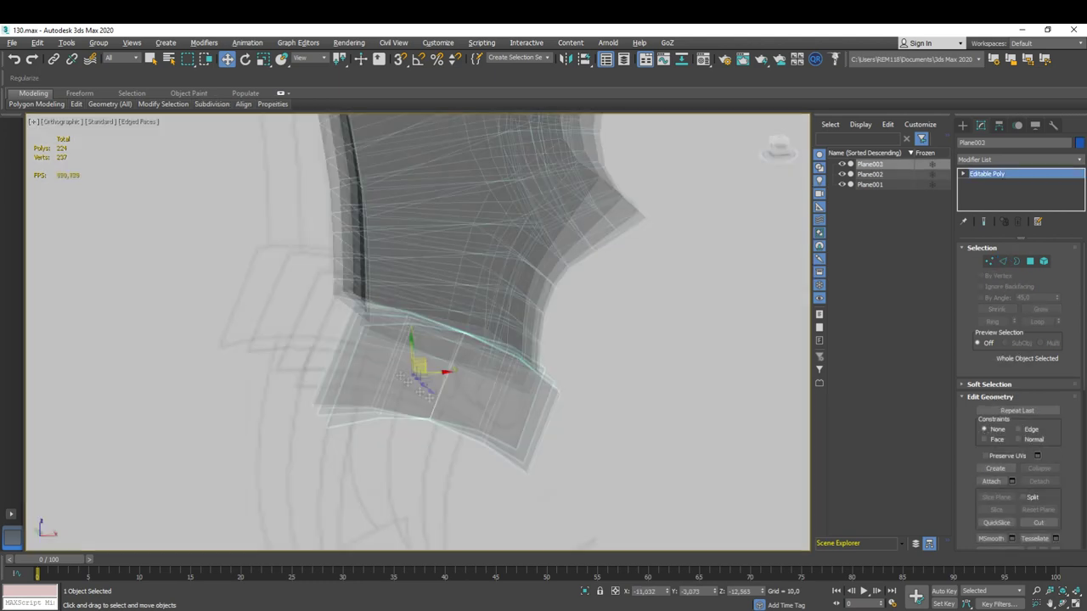
- Shift-drag the band's edges to extrude its side walls
{"action": "middle_click_drag", "start_coordinate": [680, 323], "coordinate": [864, 314], "text": "alt"}
{"action": "key", "text": "2"}
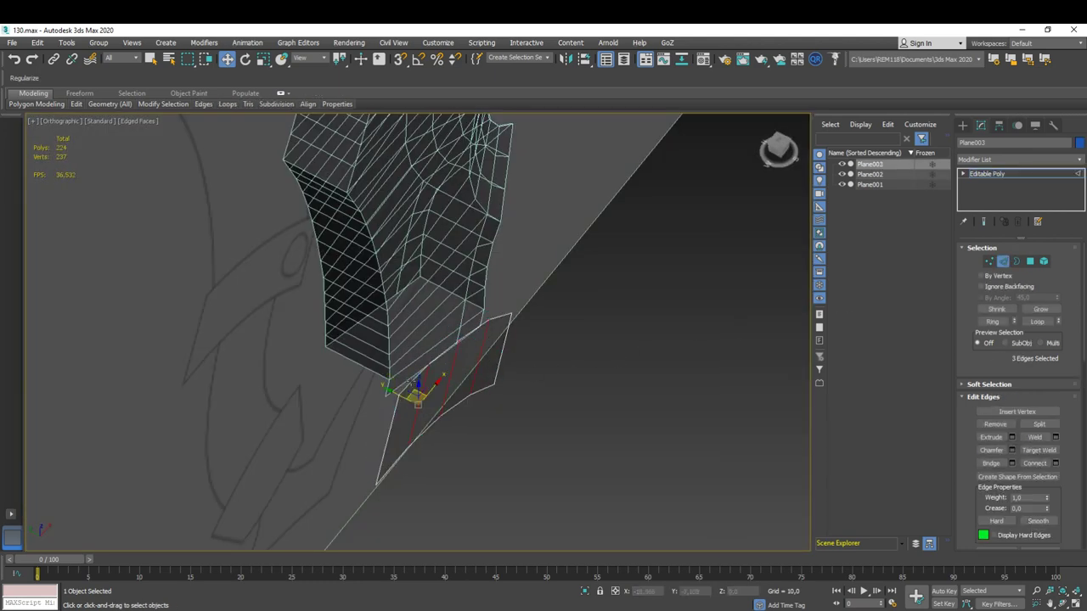
{"action": "left_click_drag", "start_coordinate": [430, 378], "coordinate": [411, 398], "text": "shift"}
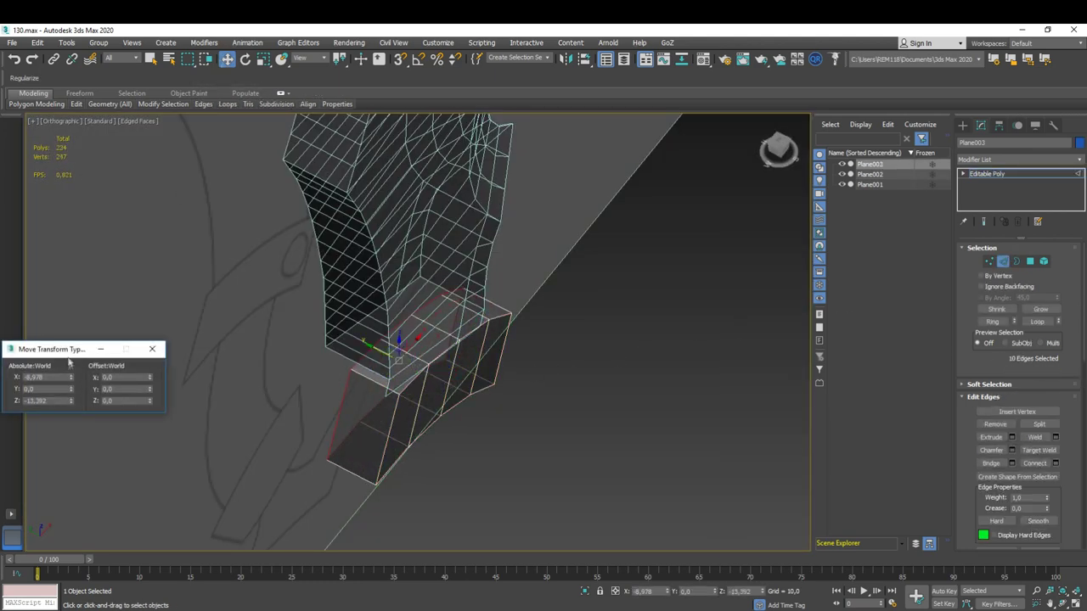
{"action": "left_click", "coordinate": [986, 174]}
- Add a Symmetry modifier mirroring on Z, then return to the band's base vertices
{"action": "left_click", "coordinate": [1018, 159]}
{"action": "scroll", "coordinate": [1017, 475], "scroll_direction": "down", "scroll_amount": 15}
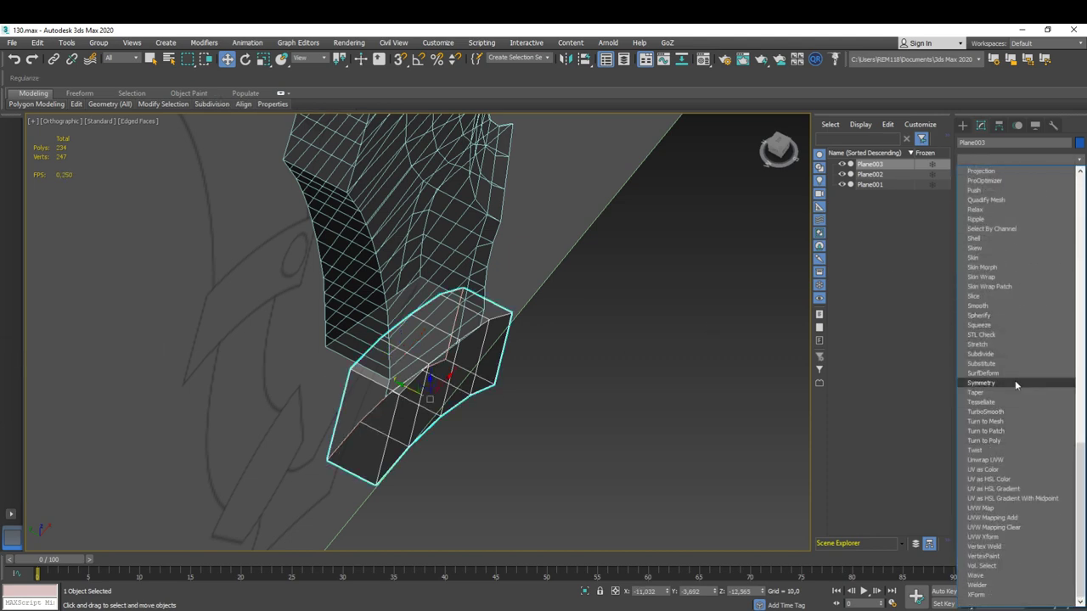
{"action": "left_click", "coordinate": [985, 388]}
{"action": "left_click", "coordinate": [1036, 270]}
{"action": "scroll", "coordinate": [435, 355], "scroll_direction": "up", "scroll_amount": 3}
{"action": "right_click", "coordinate": [434, 355]}
{"action": "left_click", "coordinate": [442, 403]}
{"action": "left_click", "coordinate": [986, 193]}
{"action": "key", "text": "1"}
{"action": "middle_click_drag", "start_coordinate": [356, 340], "coordinate": [381, 347], "text": "alt"}
{"action": "key", "text": "f"}
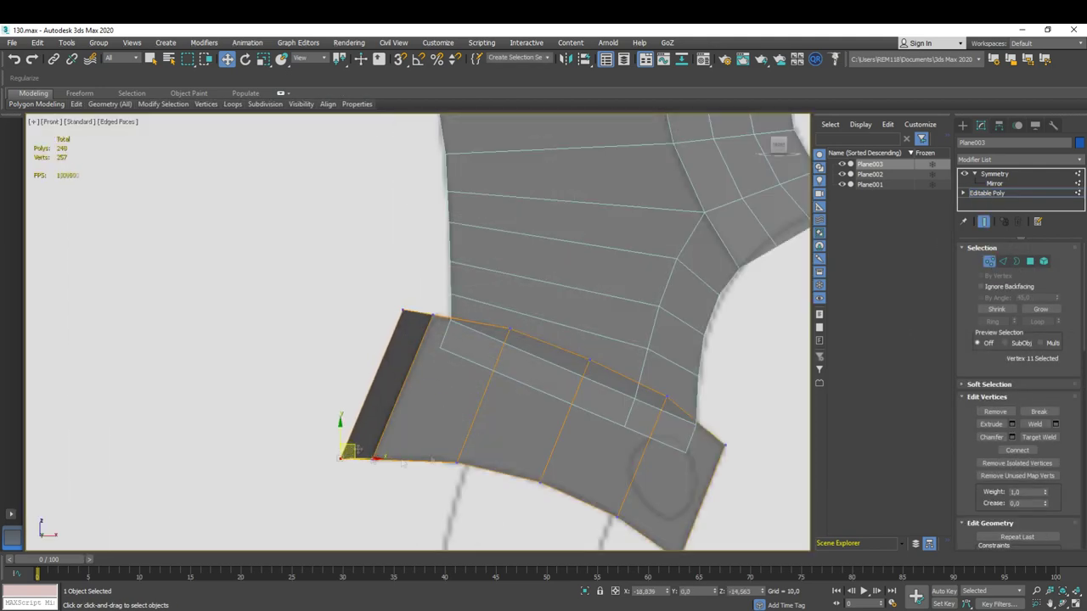
- Check the band's thickness, then collapse its Symmetry into a single editable poly
{"action": "middle_click_drag", "start_coordinate": [355, 447], "coordinate": [484, 400], "text": "alt"}
{"action": "key", "text": "f"}
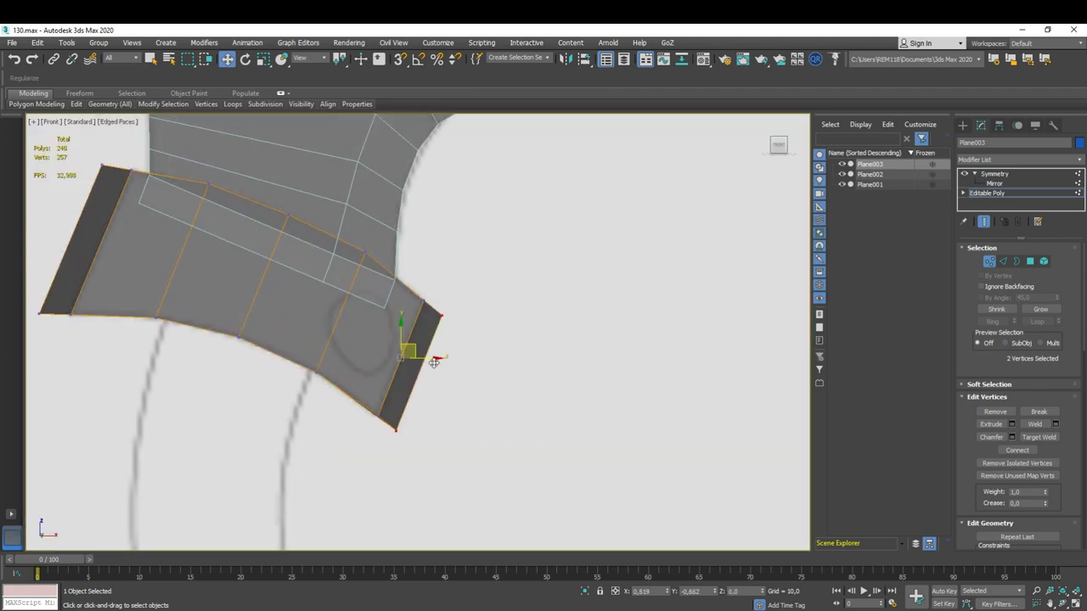
{"action": "middle_click_drag", "start_coordinate": [399, 430], "coordinate": [386, 462], "text": "alt"}
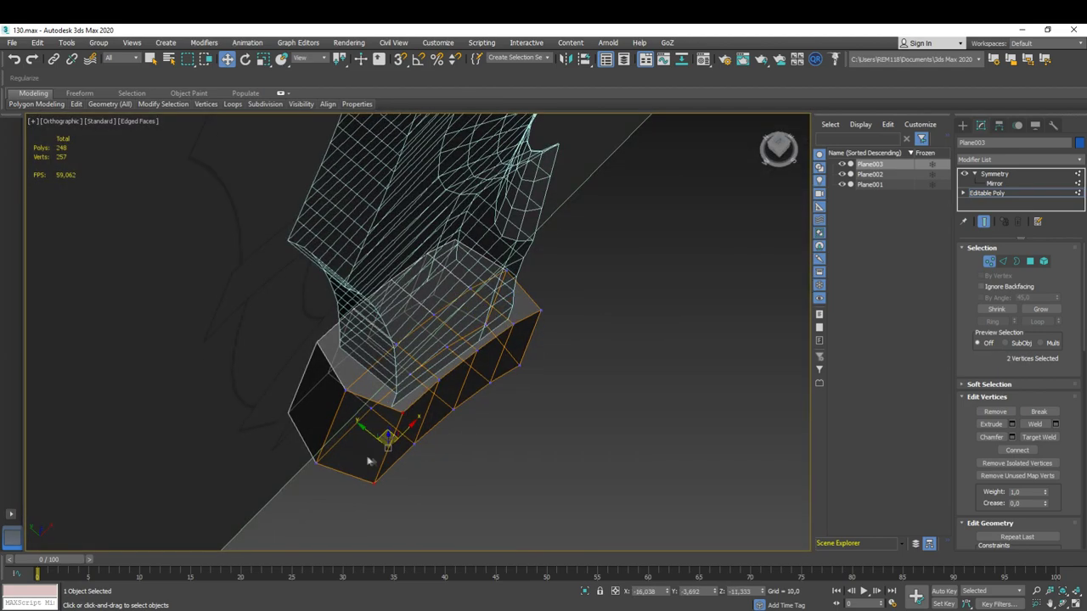
{"action": "mouse_move", "coordinate": [384, 460]}
{"action": "middle_mouse_down", "text": "alt"}
{"action": "mouse_move", "coordinate": [468, 431]}
{"action": "mouse_move", "coordinate": [356, 333]}
{"action": "middle_mouse_up", "text": "alt"}
{"action": "middle_click_drag", "start_coordinate": [360, 385], "coordinate": [351, 349], "text": "alt"}
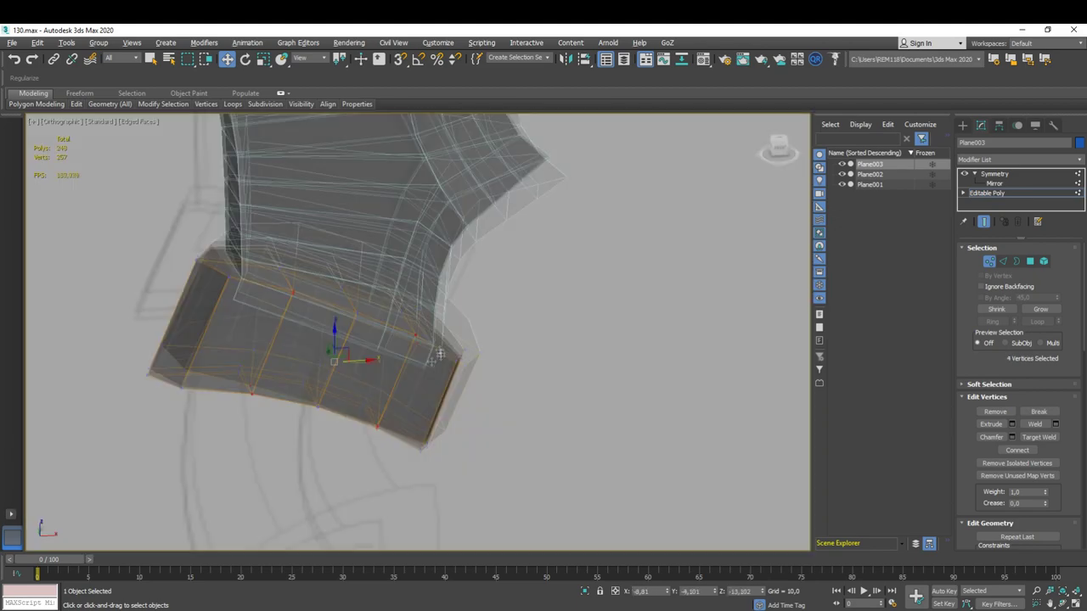
{"action": "middle_click_drag", "start_coordinate": [365, 349], "coordinate": [466, 405], "text": "alt"}
{"action": "right_click", "coordinate": [425, 365]}
{"action": "left_click", "coordinate": [509, 485]}
- Delete the two polygons on Plane002's lower edge and select the open border loop
{"action": "middle_click_drag", "start_coordinate": [402, 333], "coordinate": [407, 365], "text": "alt"}
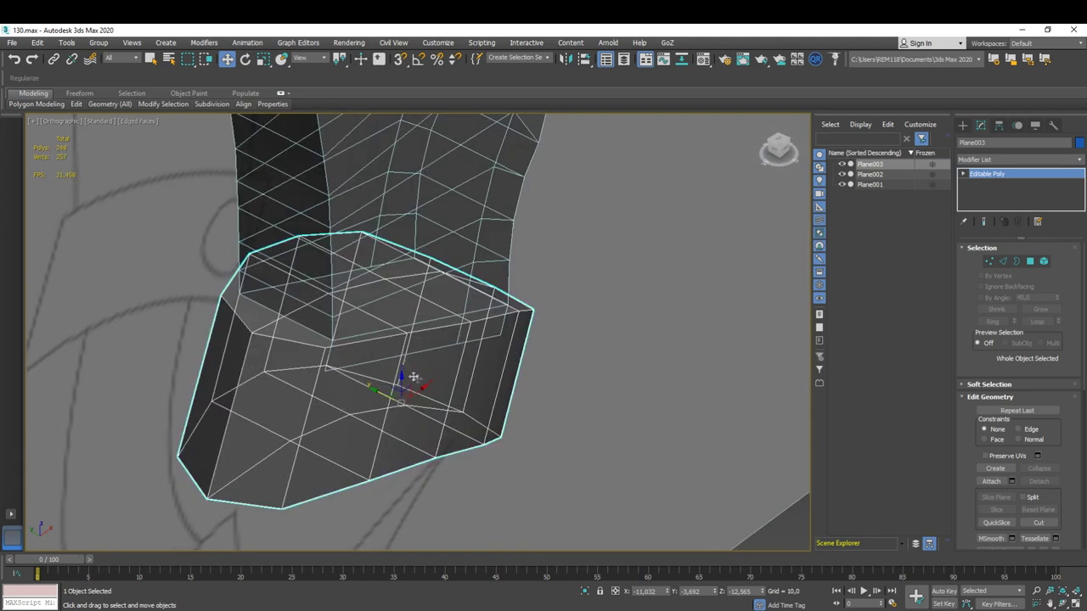
{"action": "key", "text": "f"}
{"action": "left_click", "coordinate": [448, 367]}
{"action": "key", "text": "4"}
{"action": "key", "text": "Delete"}
{"action": "key", "text": "2"}
{"action": "double_click", "coordinate": [381, 337]}
{"action": "scroll", "coordinate": [425, 327], "scroll_direction": "down", "scroll_amount": 2}
{"action": "scroll", "coordinate": [419, 337], "scroll_direction": "down", "scroll_amount": 2}
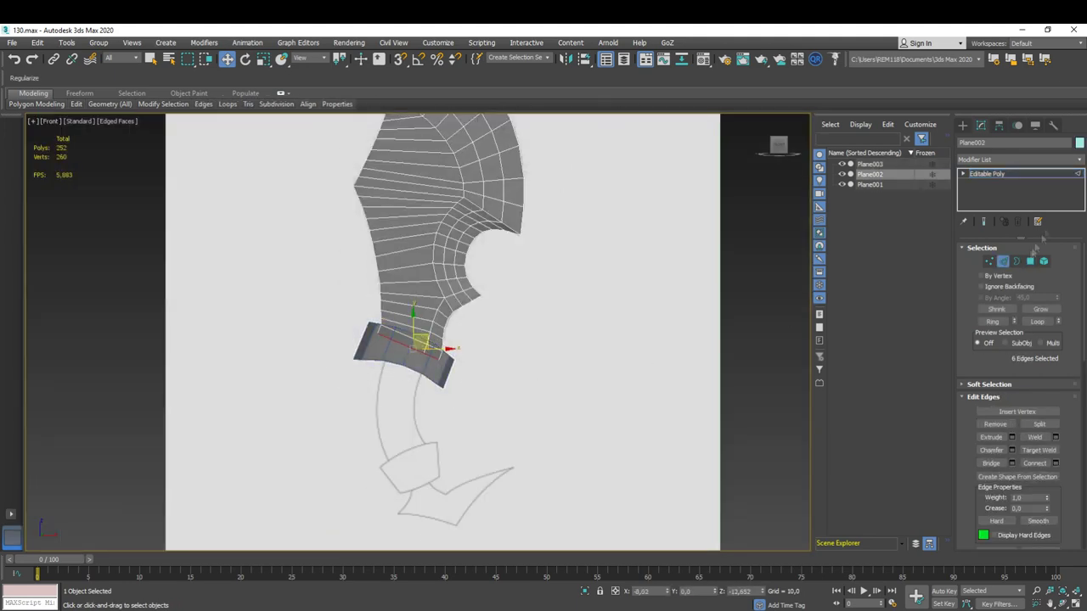
- Shift-drag Plane002's bottom border edges downward into a new strip of faces
{"action": "key", "text": "2"}
{"action": "middle_click_drag", "start_coordinate": [425, 340], "coordinate": [441, 322], "text": "alt"}
{"action": "key", "text": "f"}
{"action": "scroll", "coordinate": [382, 339], "scroll_direction": "up", "scroll_amount": 2}
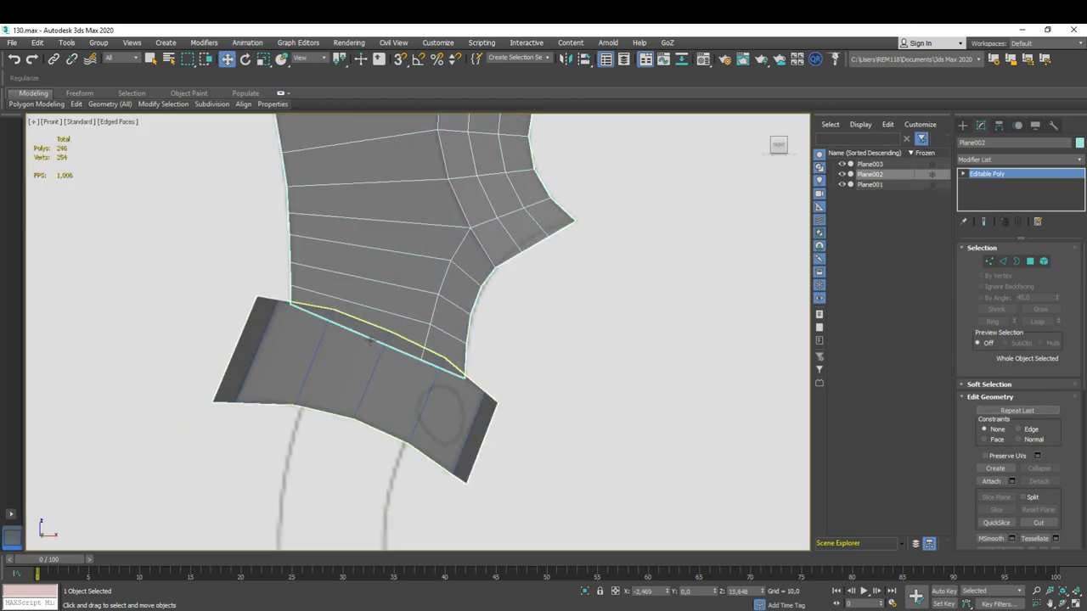
{"action": "key", "text": "2"}
{"action": "left_click_drag", "start_coordinate": [370, 341], "coordinate": [406, 363], "text": "shift"}
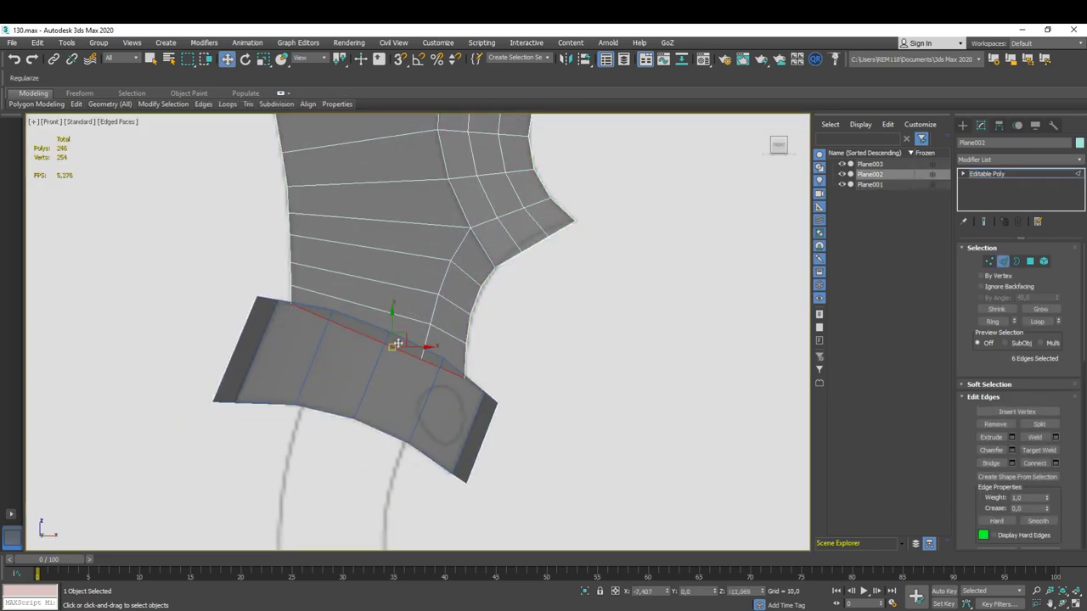
- Undo the edge extension, clear the selection and orbit around the sword
{"action": "scroll", "coordinate": [377, 361], "scroll_direction": "up", "scroll_amount": 2}
{"action": "key", "text": "ctrl+z"}
{"action": "scroll", "coordinate": [410, 348], "scroll_direction": "down", "scroll_amount": 3}
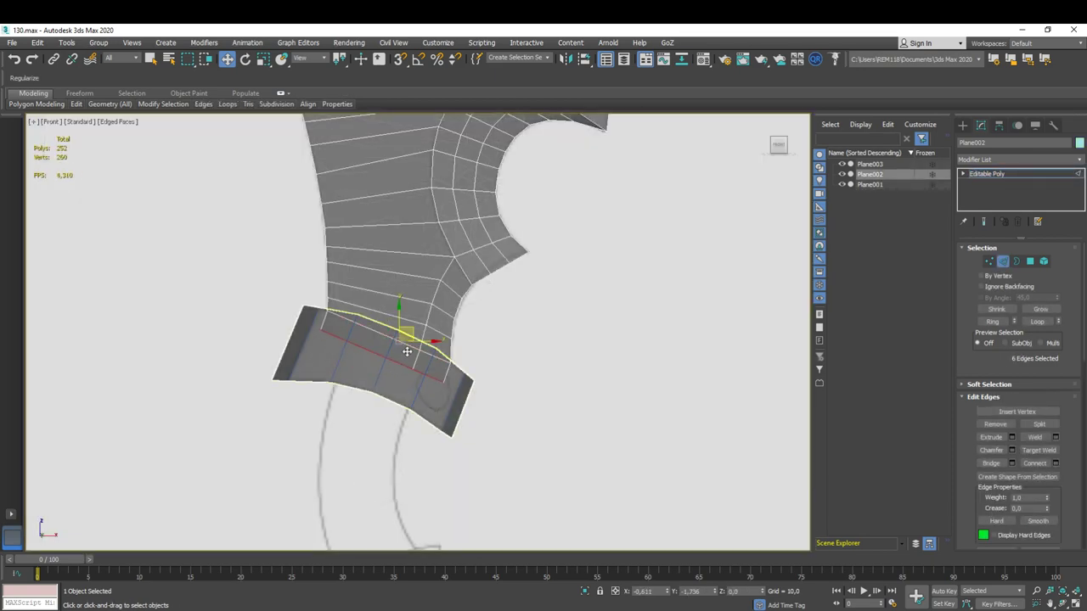
{"action": "scroll", "coordinate": [407, 351], "scroll_direction": "down", "scroll_amount": 2}
{"action": "middle_click_drag", "start_coordinate": [407, 351], "coordinate": [458, 382], "text": "alt"}
{"action": "scroll", "coordinate": [458, 382], "scroll_direction": "down", "scroll_amount": 3}
{"action": "left_click", "coordinate": [502, 433]}
{"action": "middle_click_drag", "start_coordinate": [502, 433], "coordinate": [502, 433], "text": "alt"}
{"action": "scroll", "coordinate": [502, 433], "scroll_direction": "up", "scroll_amount": 3}
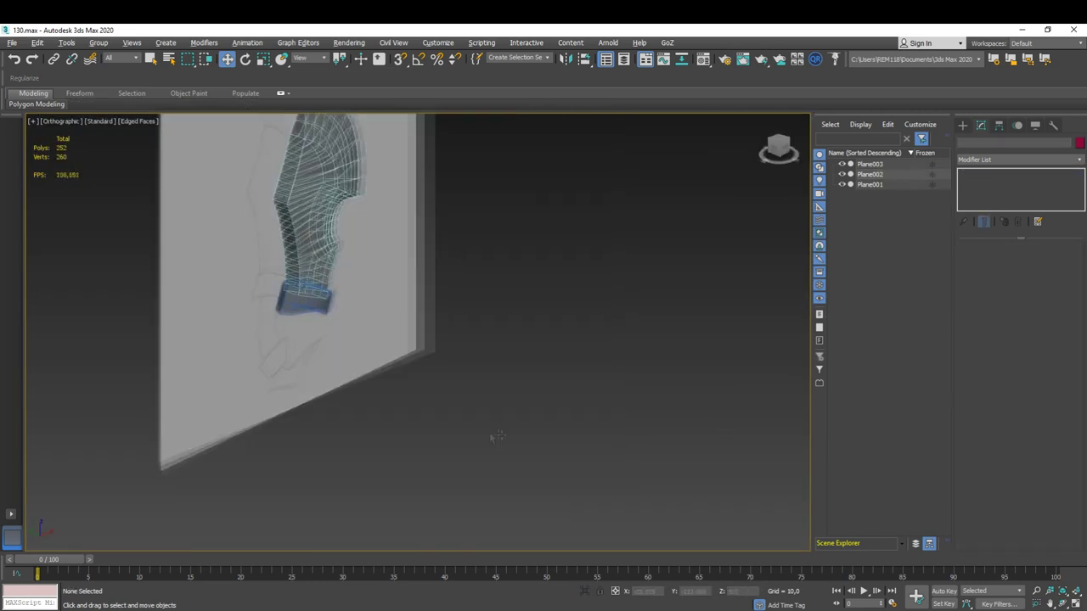
- Draw a new cylinder, Cylinder001, in perspective view and convert it to Editable Poly
{"action": "key", "text": "p"}
{"action": "key", "text": "c"}
{"action": "left_click_drag", "start_coordinate": [533, 463], "coordinate": [557, 463]}
{"action": "left_click", "coordinate": [533, 448]}
{"action": "right_click", "coordinate": [534, 450]}
{"action": "right_click", "coordinate": [535, 450]}
{"action": "left_click", "coordinate": [679, 592]}
- In front view, tilt Cylinder001 to match the angle of the collar band
{"action": "middle_click_drag", "start_coordinate": [535, 450], "coordinate": [491, 406], "text": "alt"}
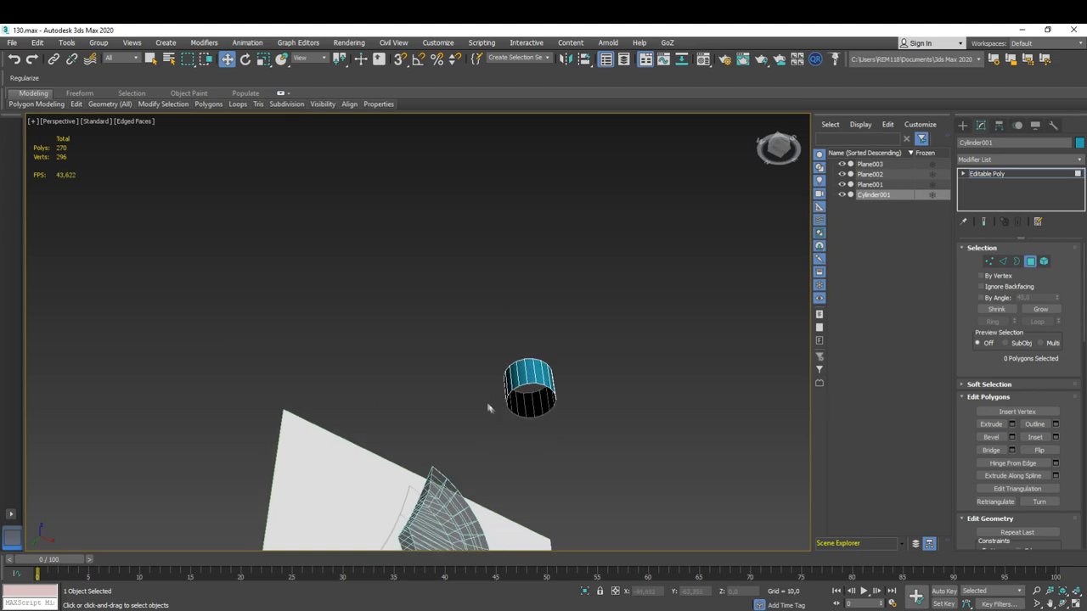
{"action": "key", "text": "f"}
{"action": "left_click", "coordinate": [999, 125]}
{"action": "scroll", "coordinate": [422, 294], "scroll_direction": "up", "scroll_amount": 2}
{"action": "key", "text": "m"}
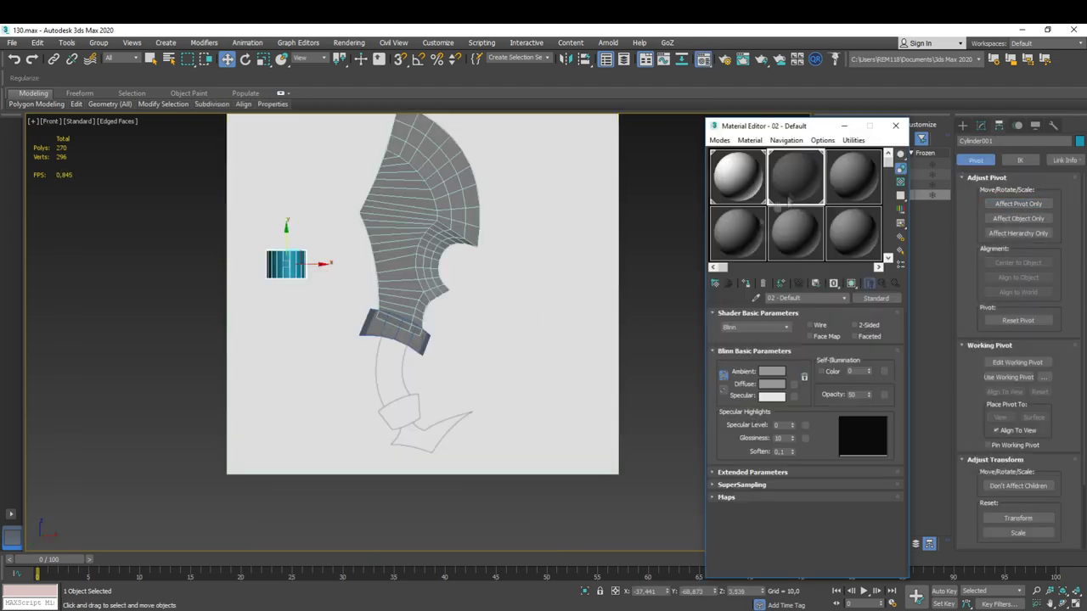
{"action": "left_click", "coordinate": [894, 125]}
{"action": "middle_click_drag", "start_coordinate": [286, 264], "coordinate": [412, 363]}
{"action": "scroll", "coordinate": [416, 365], "scroll_direction": "up", "scroll_amount": 5}
{"action": "right_click", "coordinate": [434, 346]}
{"action": "left_click", "coordinate": [459, 368]}
{"action": "mouse_move", "coordinate": [413, 359]}
{"action": "left_mouse_down"}
{"action": "mouse_move", "coordinate": [420, 353]}
{"action": "mouse_move", "coordinate": [139, 473]}
{"action": "left_mouse_up"}
- Move the cylinder under the band and scale it to 87%
{"action": "key", "text": "w"}
{"action": "key", "text": "r"}
{"action": "key", "text": "F12"}
{"action": "left_click", "coordinate": [981, 125]}
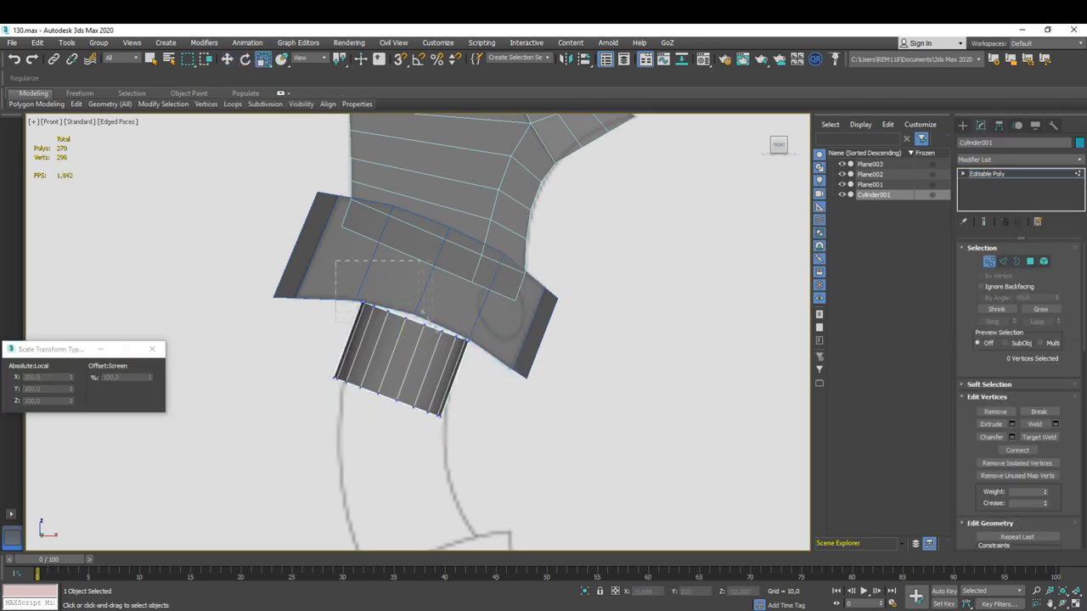
- Move the cylinder's vertex ring down to shorten it
{"action": "right_click", "coordinate": [412, 315]}
{"action": "left_click", "coordinate": [382, 255]}
{"action": "key", "text": "w"}
{"action": "left_click_drag", "start_coordinate": [406, 261], "coordinate": [374, 355]}
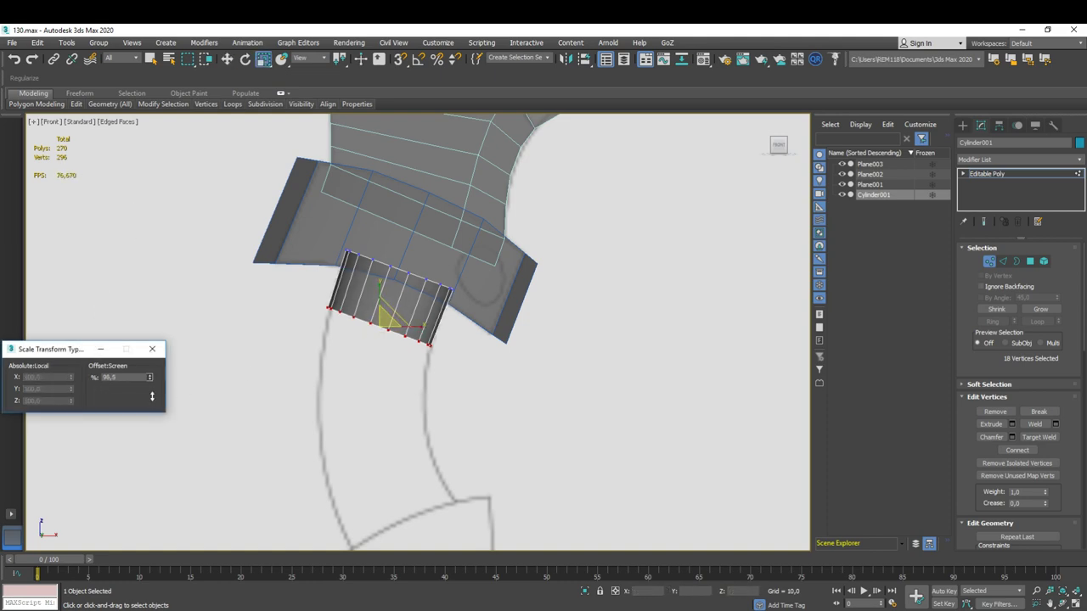
- Extrude the bottom edge ring downward and rotate it into a bent grip section
{"action": "key", "text": "2"}
{"action": "right_click", "coordinate": [377, 325]}
{"action": "left_click", "coordinate": [399, 333]}
{"action": "left_click_drag", "start_coordinate": [378, 332], "coordinate": [373, 382], "text": "shift"}
{"action": "right_click", "coordinate": [381, 365]}
{"action": "left_click", "coordinate": [403, 384]}
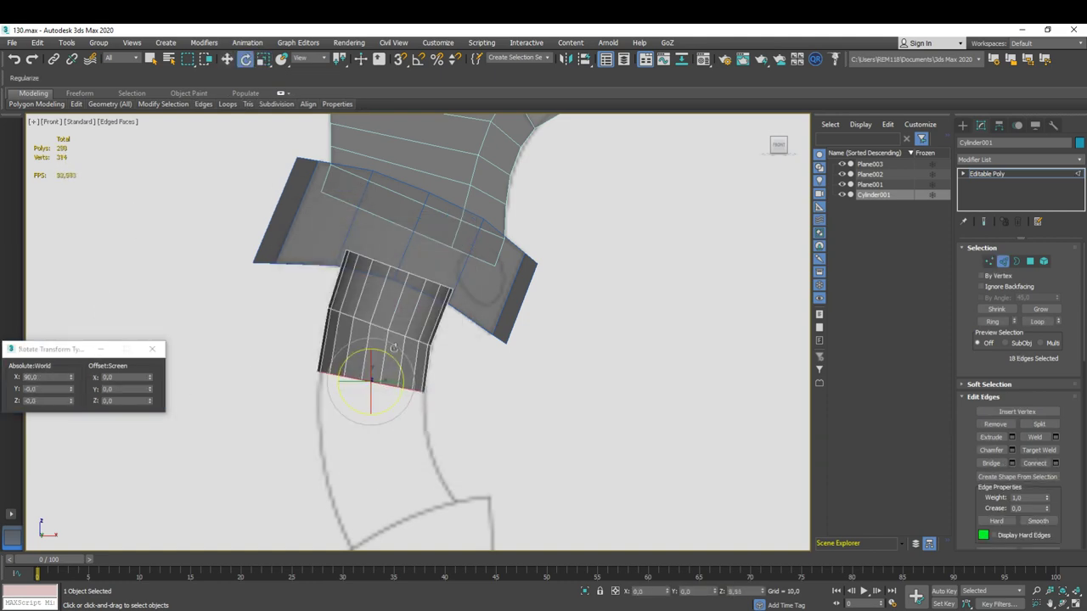
{"action": "middle_click_drag", "start_coordinate": [393, 348], "coordinate": [360, 316]}
{"action": "left_click_drag", "start_coordinate": [363, 361], "coordinate": [366, 378], "text": "shift"}
- Extend the bent grip down with another edge-ring segment
{"action": "right_click", "coordinate": [352, 380]}
{"action": "left_click", "coordinate": [397, 403]}
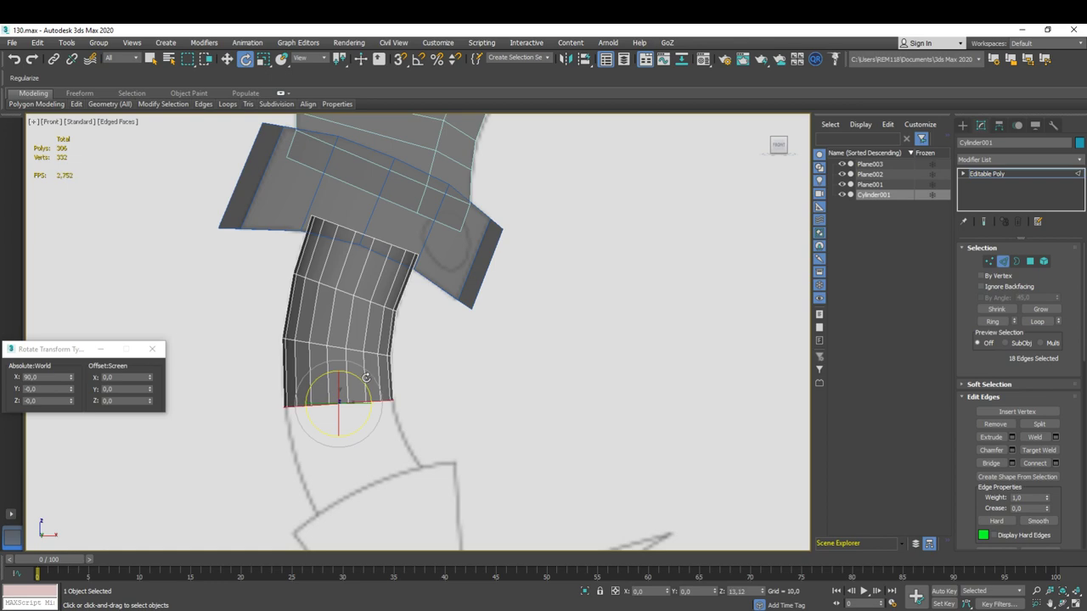
{"action": "right_click", "coordinate": [365, 377]}
{"action": "middle_click_drag", "start_coordinate": [366, 377], "coordinate": [346, 321]}
{"action": "right_click", "coordinate": [344, 322]}
{"action": "left_click", "coordinate": [358, 338]}
{"action": "left_click_drag", "start_coordinate": [348, 333], "coordinate": [344, 371], "text": "shift"}
{"action": "right_click", "coordinate": [344, 371]}
{"action": "left_click", "coordinate": [360, 389]}
- Add one more grip segment and widen the lower edge loops to 105%
{"action": "right_click", "coordinate": [347, 376]}
{"action": "left_click", "coordinate": [362, 386]}
{"action": "key", "text": "r"}
{"action": "left_click_drag", "start_coordinate": [151, 376], "coordinate": [151, 378]}
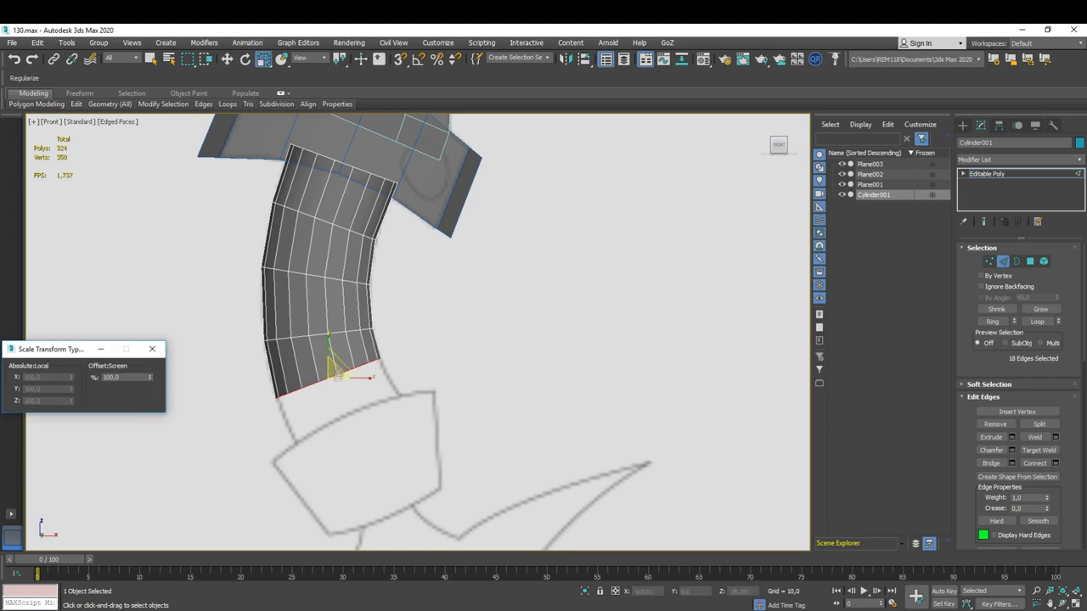
{"action": "key", "text": "w"}
{"action": "left_click_drag", "start_coordinate": [339, 371], "coordinate": [370, 424], "text": "shift"}
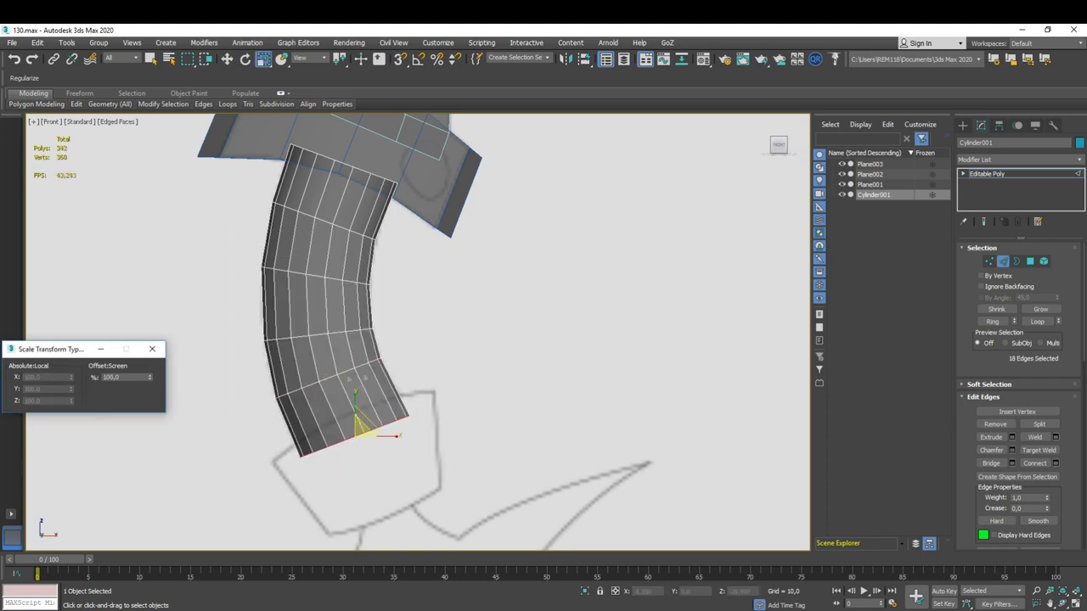
{"action": "middle_click_drag", "start_coordinate": [368, 429], "coordinate": [399, 356], "text": "alt"}
{"action": "key", "text": "2"}
{"action": "key", "text": "r"}
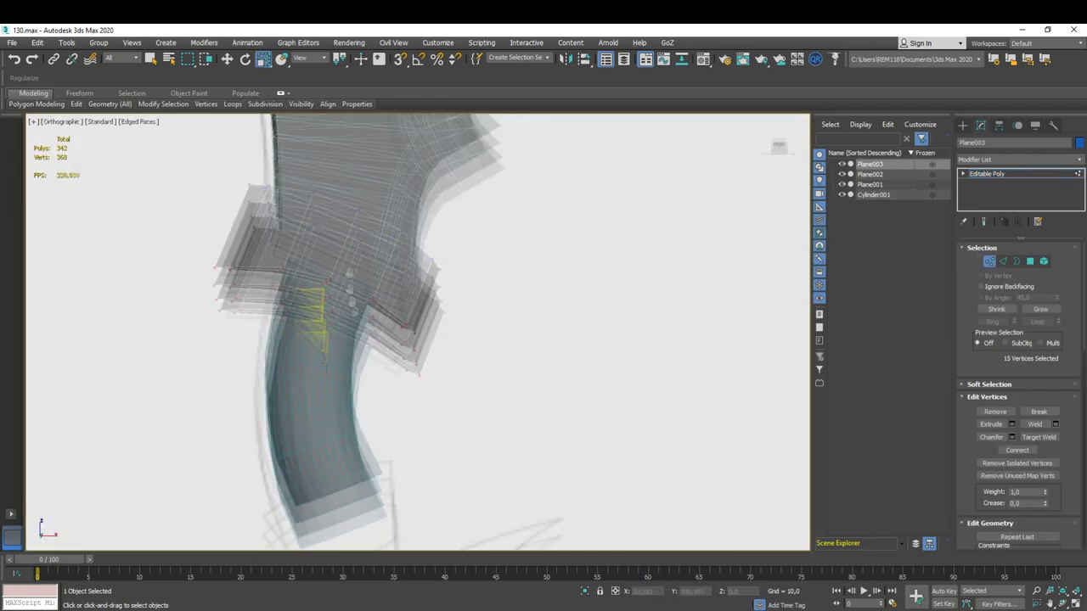
- Chamfer the guard edges and Shift-scale a copy of the handle's bottom face ring outward
{"action": "left_click_drag", "start_coordinate": [212, 215], "coordinate": [422, 305]}
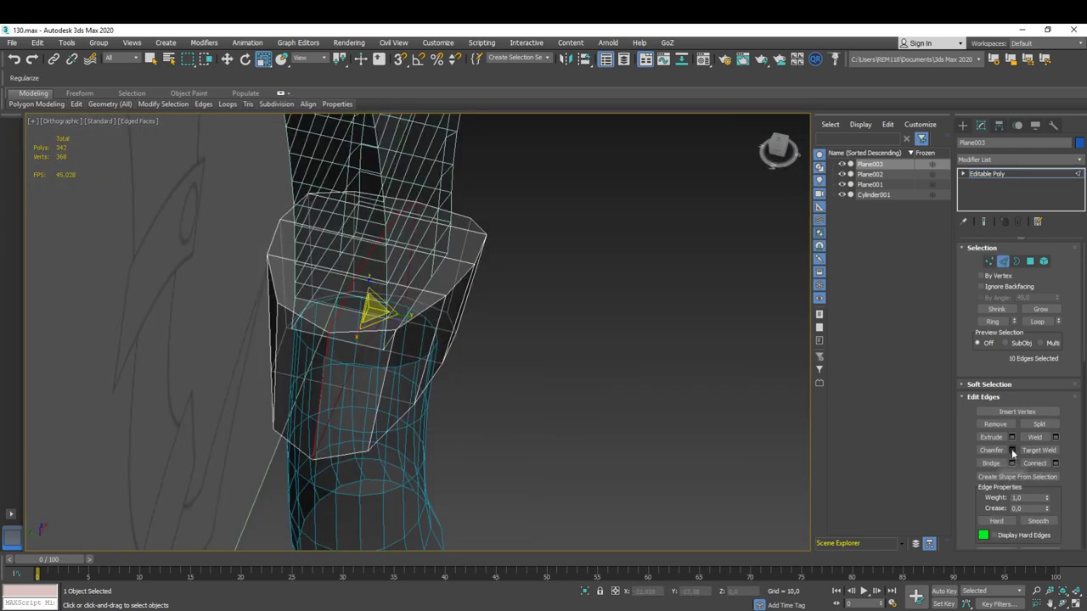
{"action": "left_click", "coordinate": [1011, 450]}
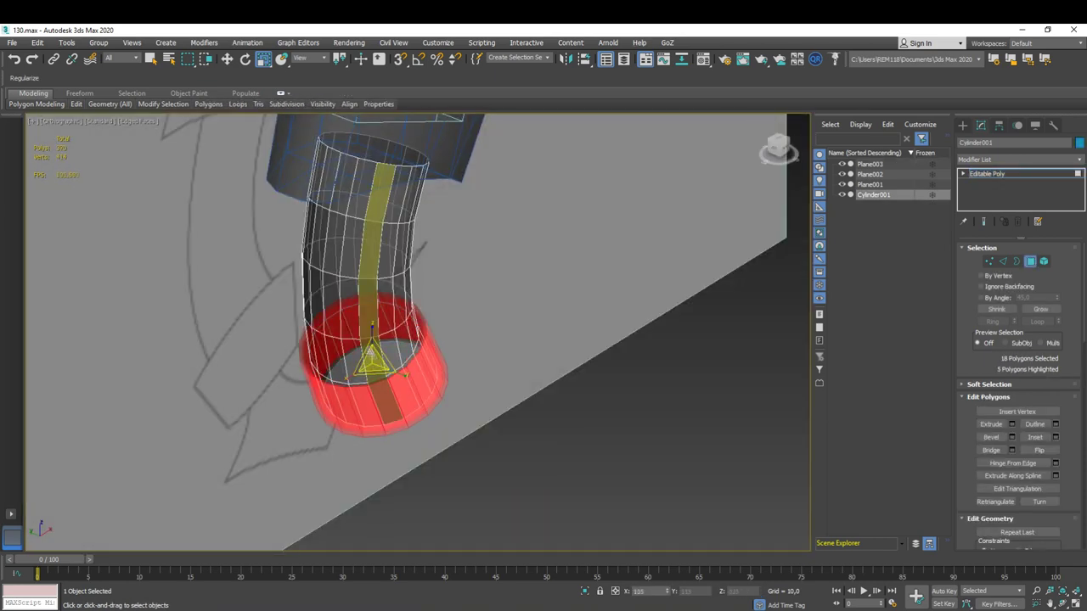
{"action": "left_click_drag", "start_coordinate": [374, 364], "coordinate": [386, 335], "text": "shift"}
- Keep the cloned faces and detach the enlarged ring as Object001
{"action": "key", "text": "Return"}
{"action": "left_click", "coordinate": [1030, 476]}
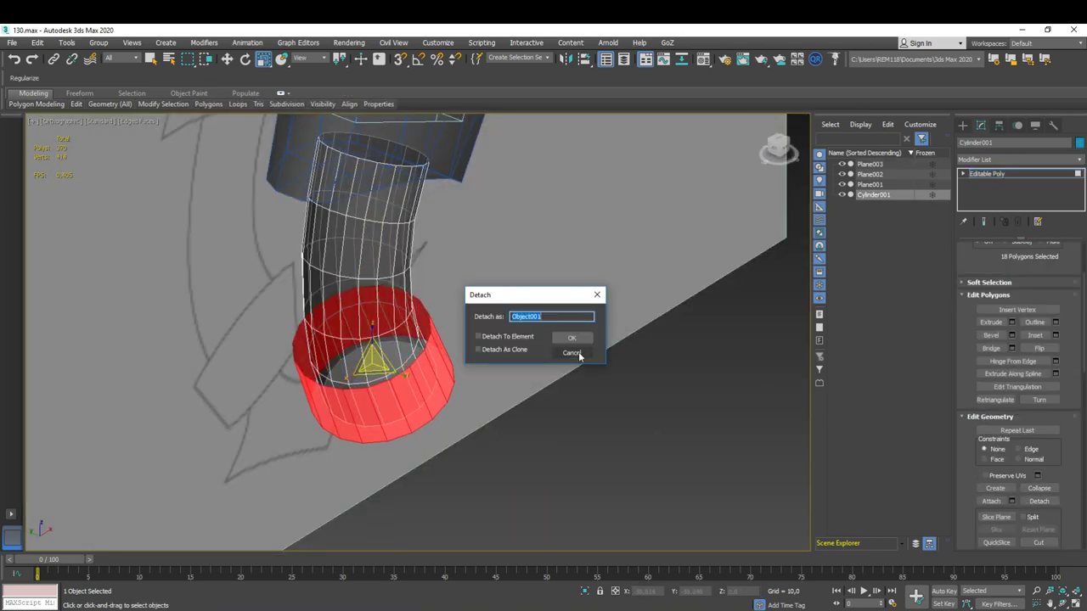
{"action": "left_click", "coordinate": [570, 347]}
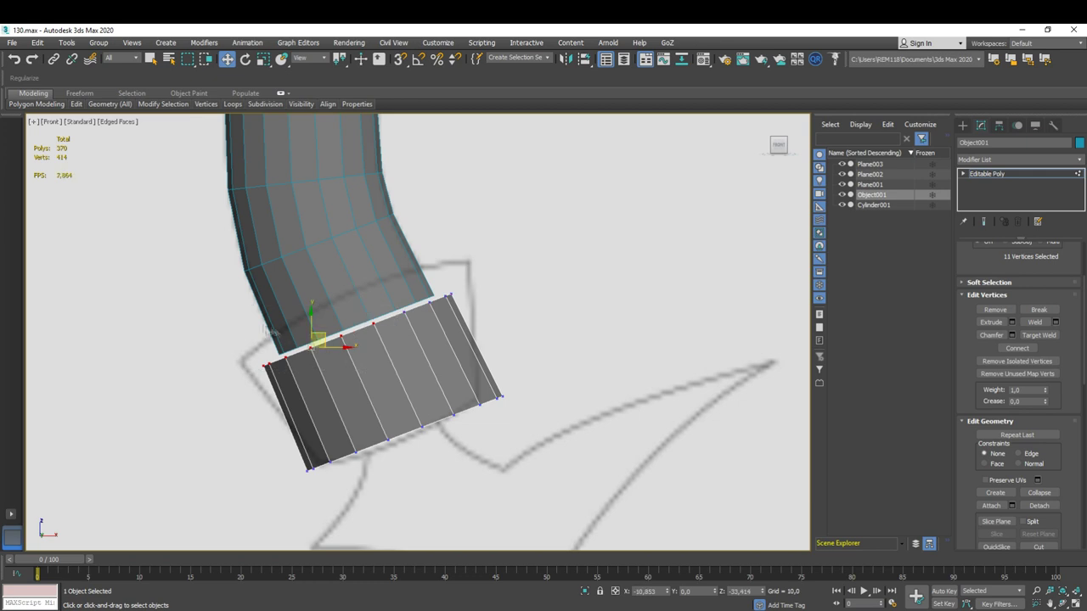
- Shift and scale Object001's top vertices up and left to follow the handle
{"action": "left_click_drag", "start_coordinate": [416, 320], "coordinate": [386, 289]}
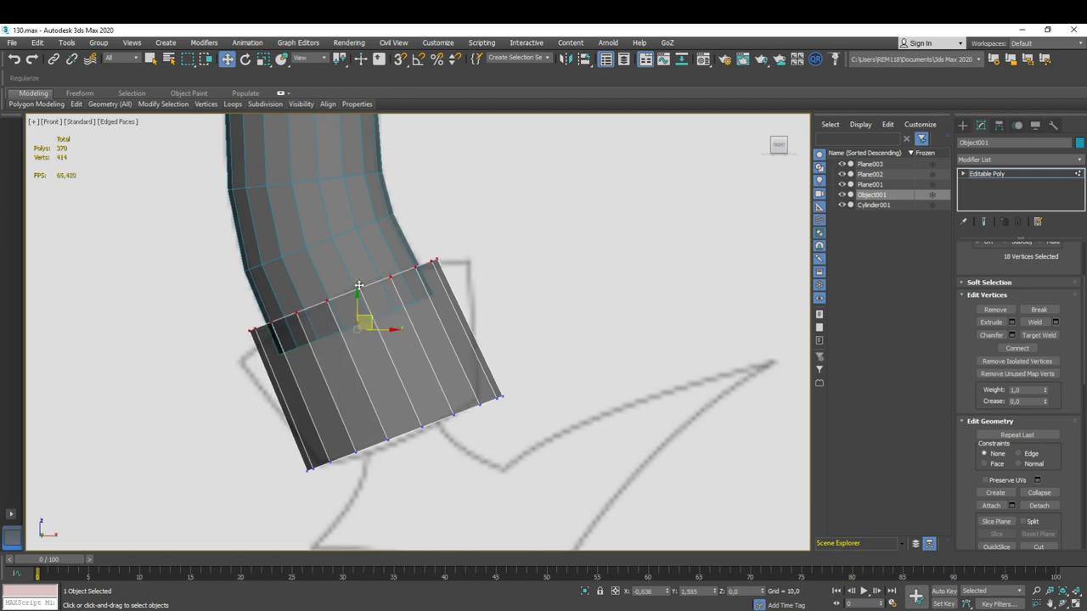
{"action": "key", "text": "r"}
{"action": "right_click", "coordinate": [263, 58]}
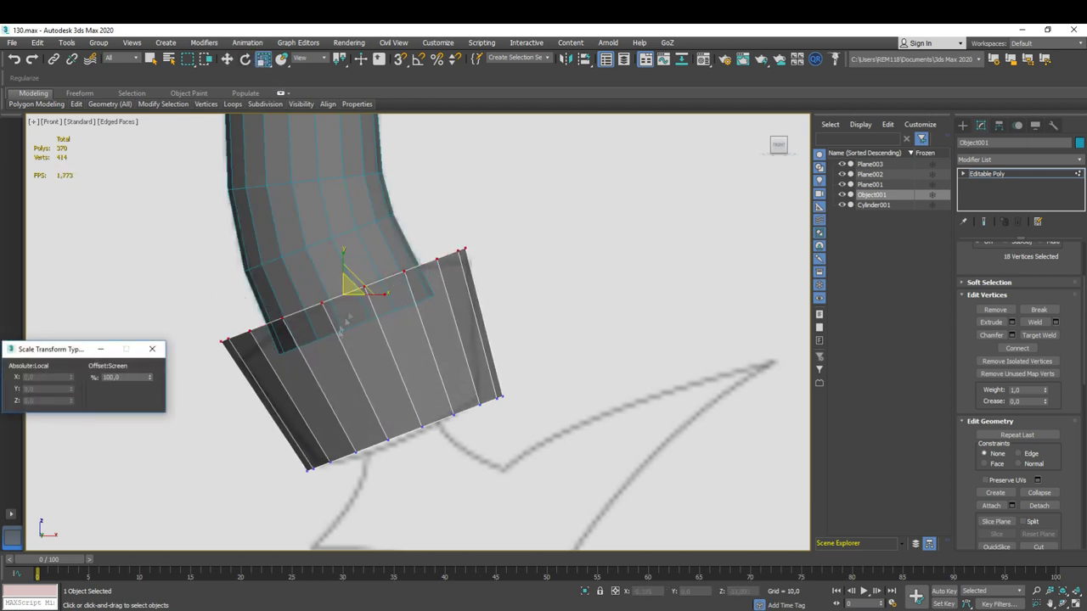
{"action": "scroll", "coordinate": [356, 282], "scroll_direction": "up", "scroll_amount": 2}
{"action": "key", "text": "w"}
{"action": "middle_click_drag", "start_coordinate": [357, 281], "coordinate": [410, 307]}
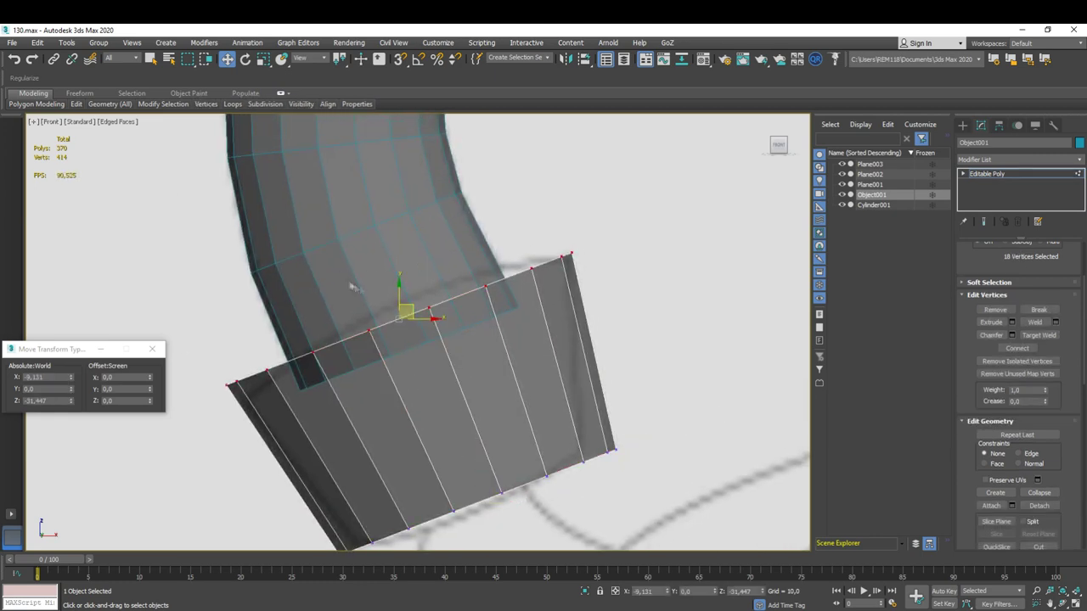
{"action": "left_click_drag", "start_coordinate": [515, 251], "coordinate": [511, 247]}
{"action": "scroll", "coordinate": [511, 247], "scroll_direction": "down", "scroll_amount": 2}
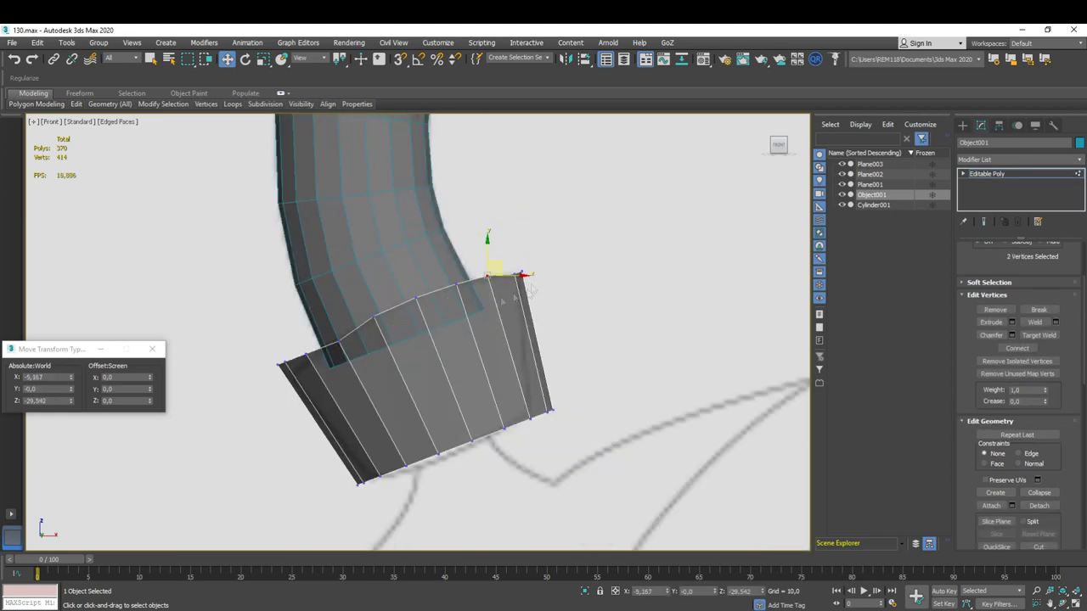
{"action": "scroll", "coordinate": [547, 281], "scroll_direction": "up", "scroll_amount": 4}
{"action": "scroll", "coordinate": [356, 316], "scroll_direction": "down", "scroll_amount": 2}
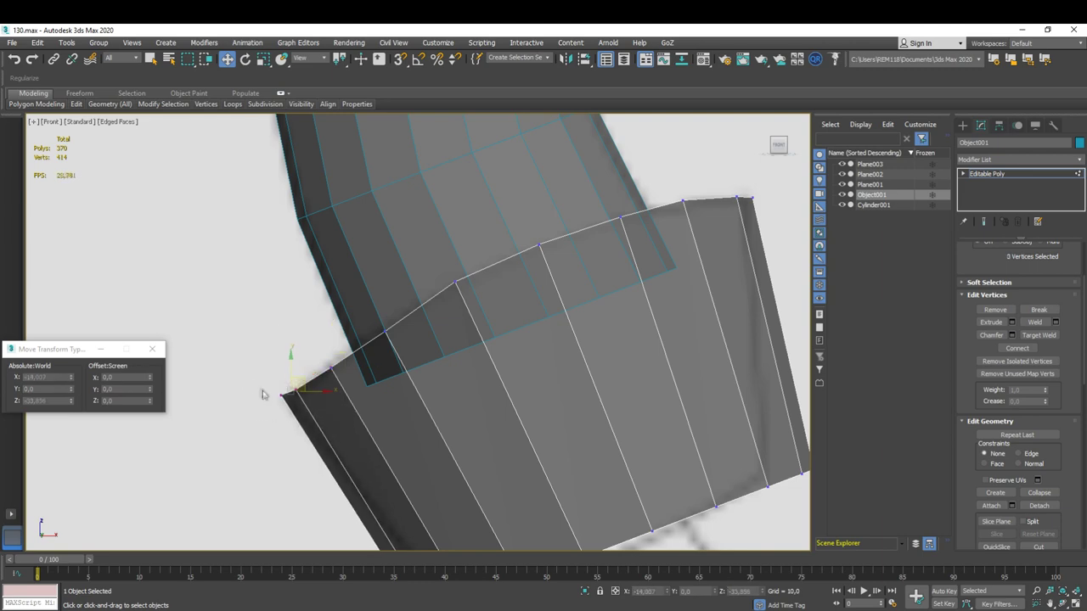
- Reposition the ring's top-edge vertices and taper its bottom edge inward
{"action": "left_click_drag", "start_coordinate": [382, 316], "coordinate": [428, 317]}
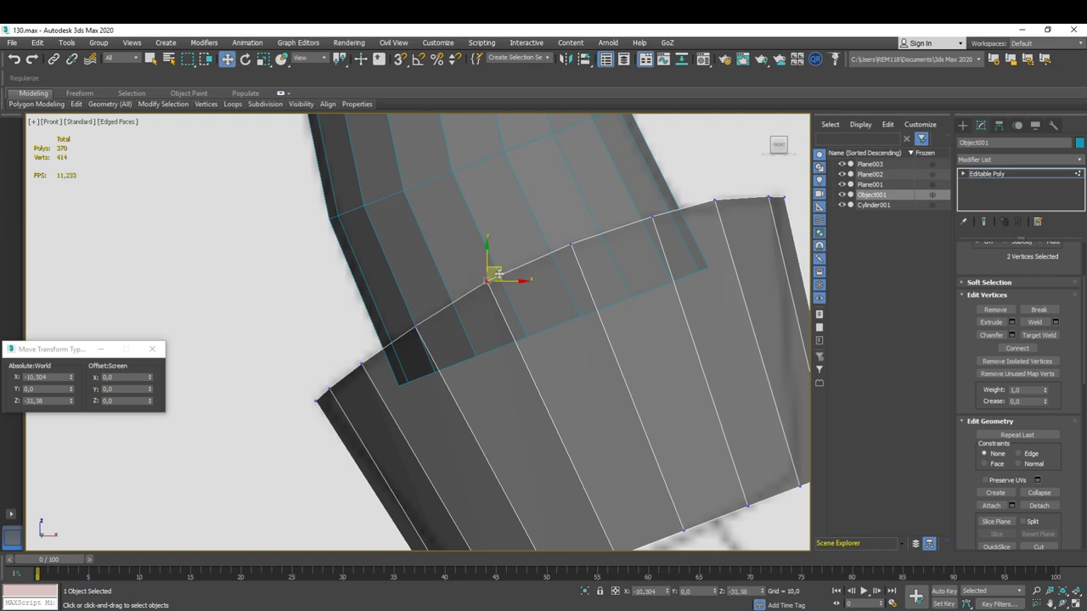
{"action": "scroll", "coordinate": [499, 273], "scroll_direction": "down", "scroll_amount": 3}
{"action": "scroll", "coordinate": [461, 376], "scroll_direction": "up", "scroll_amount": 3}
{"action": "left_click_drag", "start_coordinate": [393, 371], "coordinate": [418, 373]}
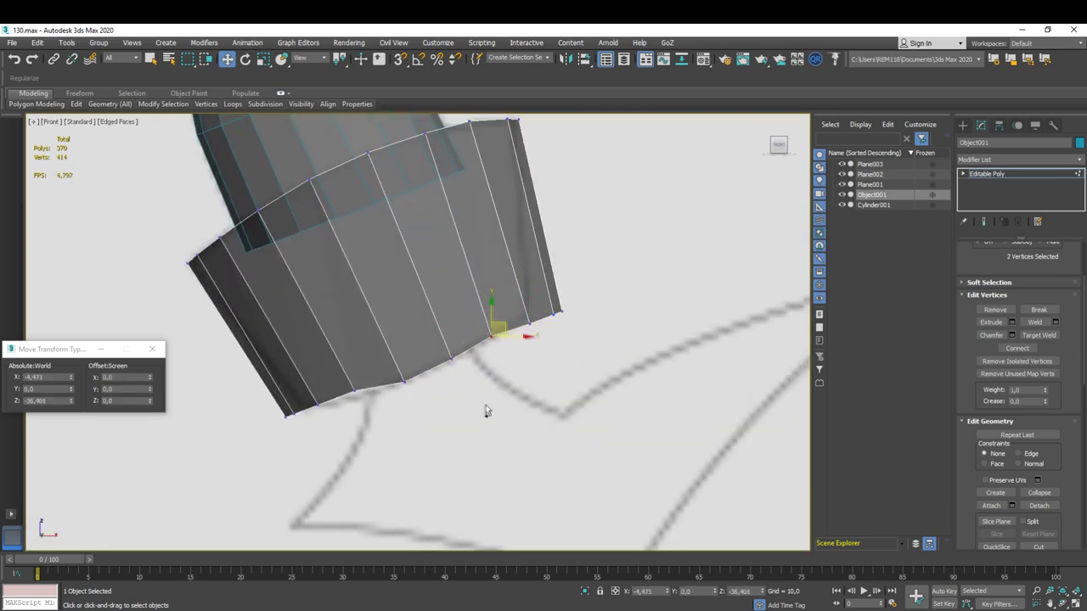
{"action": "left_click_drag", "start_coordinate": [428, 355], "coordinate": [433, 366]}
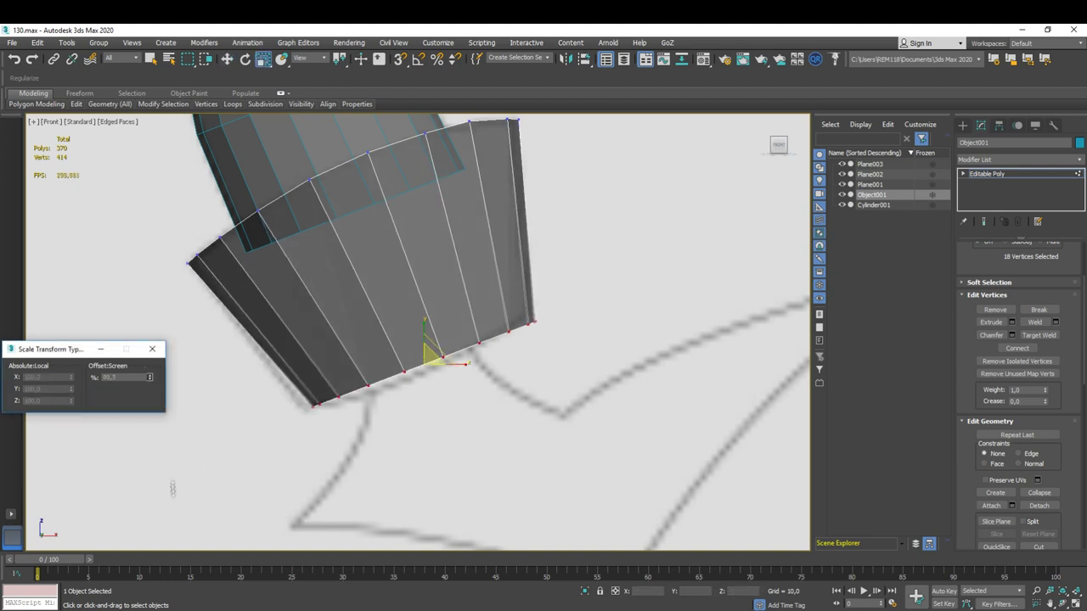
{"action": "key", "text": "w"}
{"action": "scroll", "coordinate": [432, 359], "scroll_direction": "up", "scroll_amount": 2}
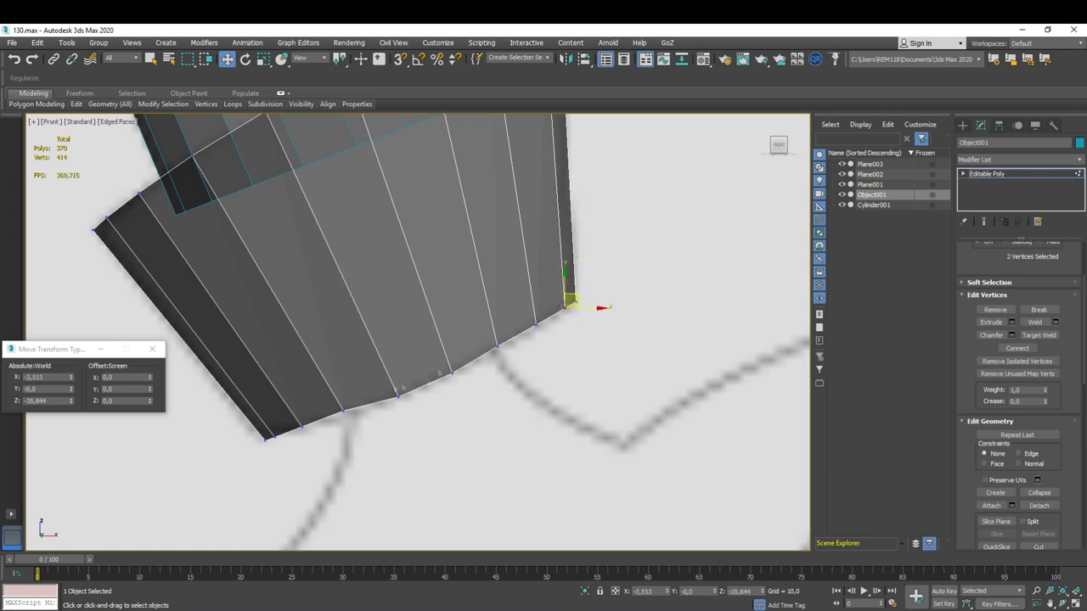
- Adjust the vertex pairs along the ring's lower edge, then select the rim edges for scaling
{"action": "left_click", "coordinate": [302, 426]}
{"action": "mouse_move", "coordinate": [273, 446]}
{"action": "middle_mouse_down"}
{"action": "mouse_move", "coordinate": [371, 402]}
{"action": "mouse_move", "coordinate": [341, 413]}
{"action": "middle_mouse_up"}
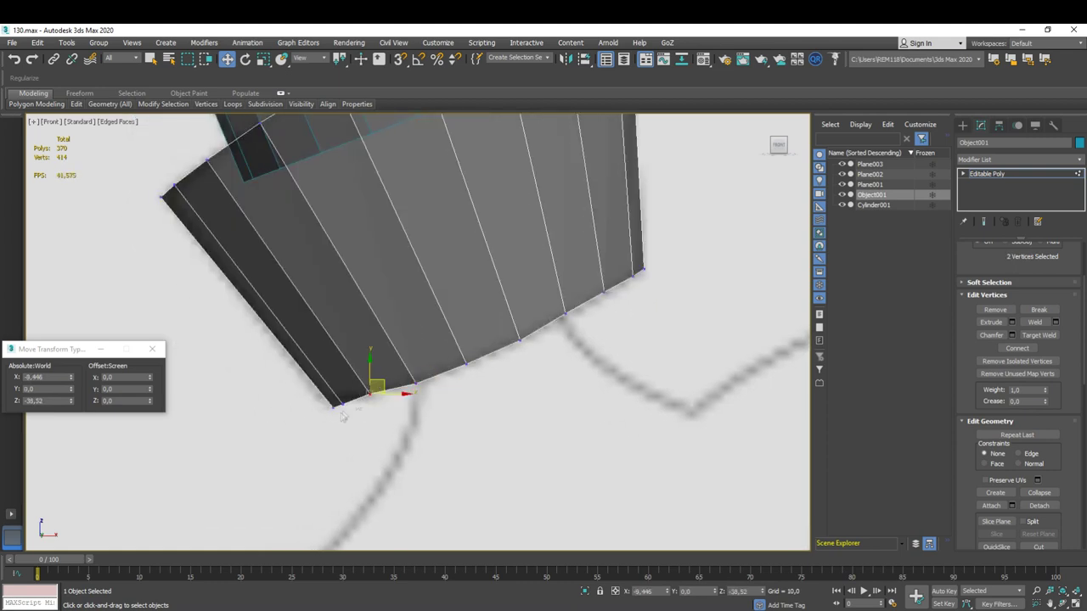
{"action": "scroll", "coordinate": [394, 410], "scroll_direction": "up", "scroll_amount": 2}
{"action": "left_click", "coordinate": [390, 383]}
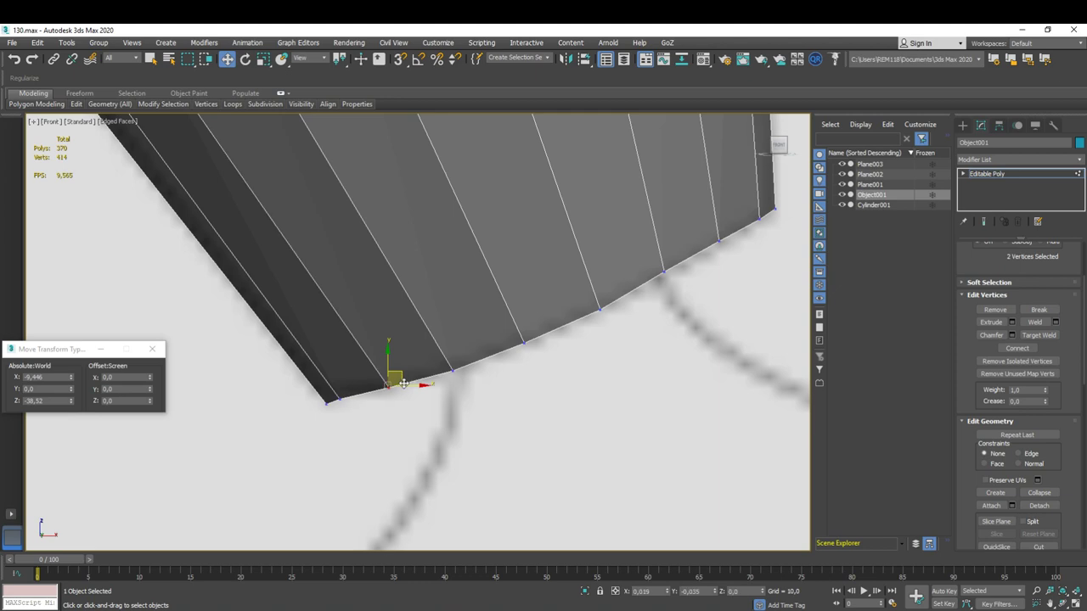
{"action": "scroll", "coordinate": [342, 412], "scroll_direction": "down", "scroll_amount": 3}
{"action": "middle_click_drag", "start_coordinate": [343, 412], "coordinate": [408, 356], "text": "alt"}
{"action": "key", "text": "2"}
{"action": "right_click", "coordinate": [427, 337]}
{"action": "left_click", "coordinate": [452, 367]}
- Shift-scale the collar's open rim edges inward to cap its end
{"action": "middle_click_drag", "start_coordinate": [400, 315], "coordinate": [425, 309], "text": "alt"}
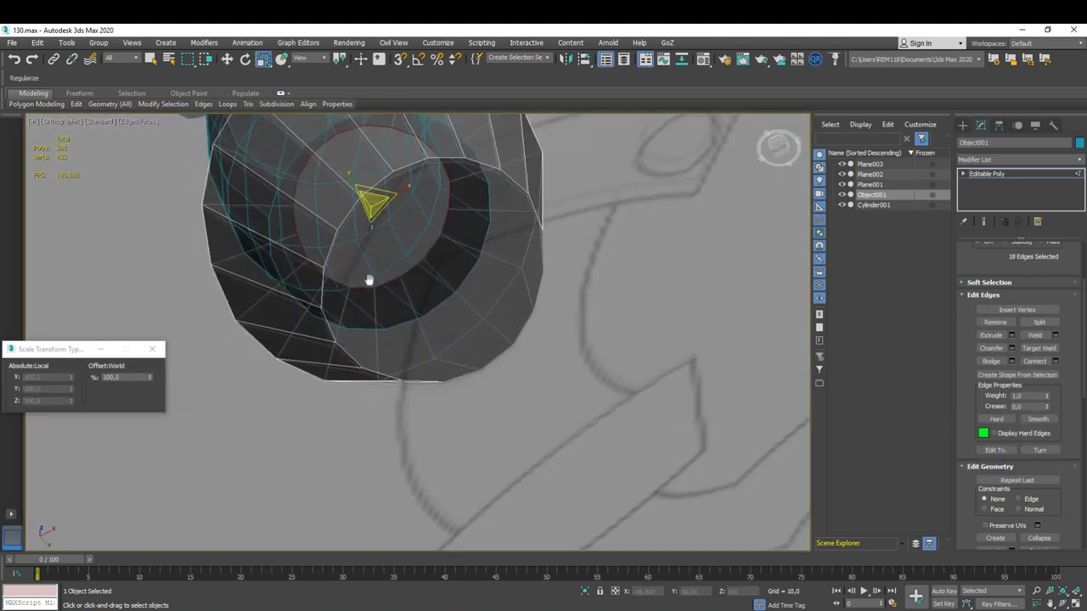
{"action": "left_click_drag", "start_coordinate": [437, 332], "coordinate": [437, 373], "text": "shift"}
{"action": "scroll", "coordinate": [1019, 391], "scroll_direction": "down", "scroll_amount": 5}
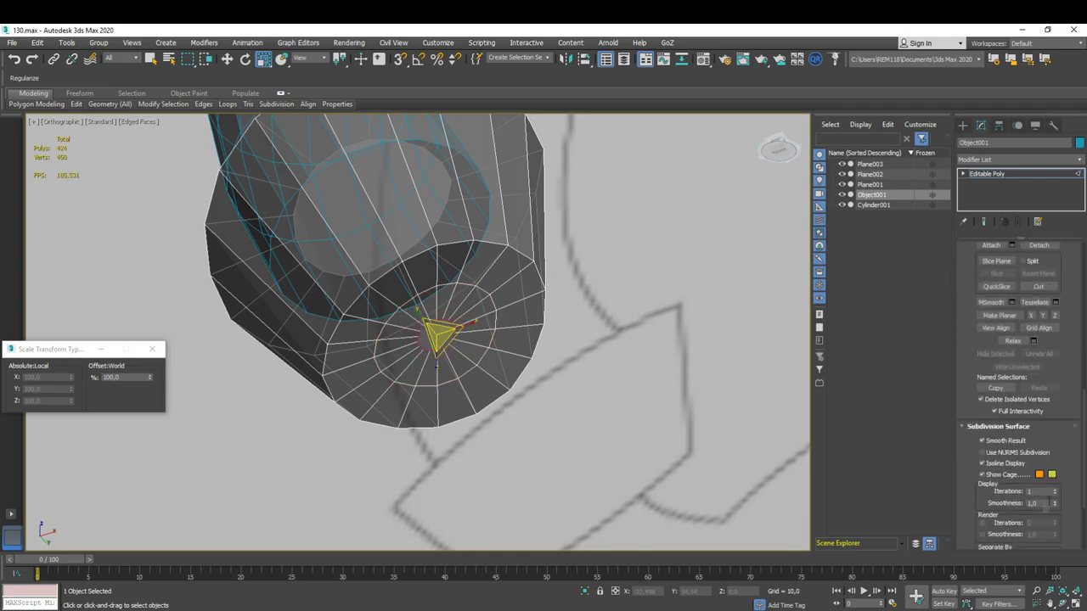
{"action": "mouse_move", "coordinate": [437, 333]}
{"action": "middle_mouse_down", "text": "alt"}
{"action": "mouse_move", "coordinate": [442, 156]}
{"action": "mouse_move", "coordinate": [497, 393]}
{"action": "mouse_move", "coordinate": [502, 369]}
{"action": "mouse_move", "coordinate": [413, 463]}
{"action": "mouse_move", "coordinate": [509, 407]}
{"action": "mouse_move", "coordinate": [582, 399]}
{"action": "mouse_move", "coordinate": [406, 416]}
{"action": "middle_mouse_up", "text": "alt"}
{"action": "key", "text": "6"}
- Chamfer the collar's rim edges, bringing the scene to 460 polygons
{"action": "key", "text": "m"}
{"action": "key", "text": "2"}
{"action": "key", "text": "ctrl+shift+c"}
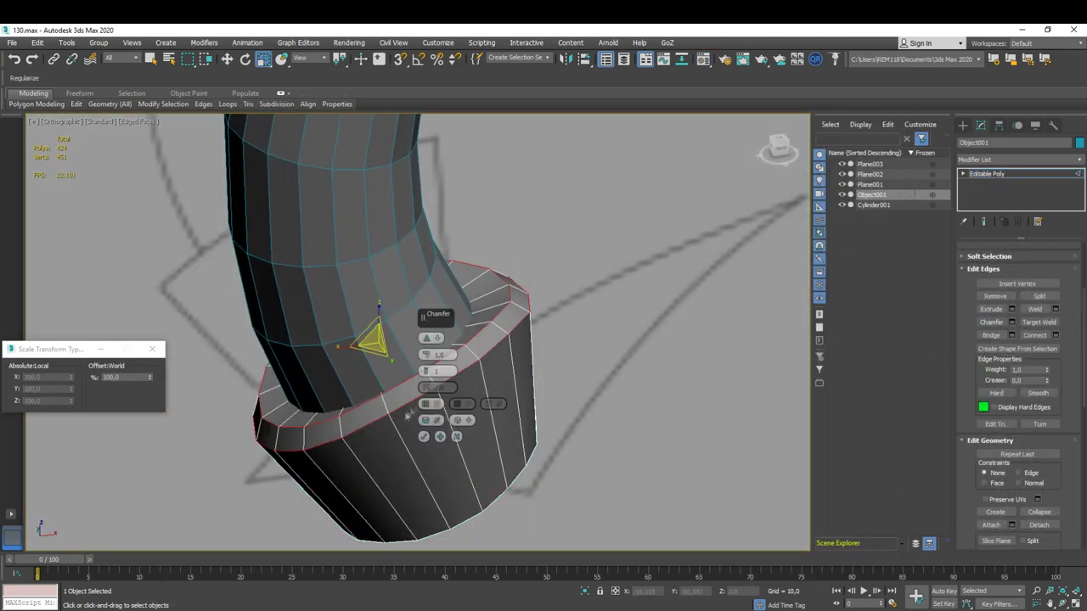
{"action": "mouse_move", "coordinate": [561, 354]}
{"action": "middle_mouse_down", "text": "alt"}
{"action": "mouse_move", "coordinate": [444, 376]}
{"action": "mouse_move", "coordinate": [769, 402]}
{"action": "middle_mouse_up", "text": "alt"}
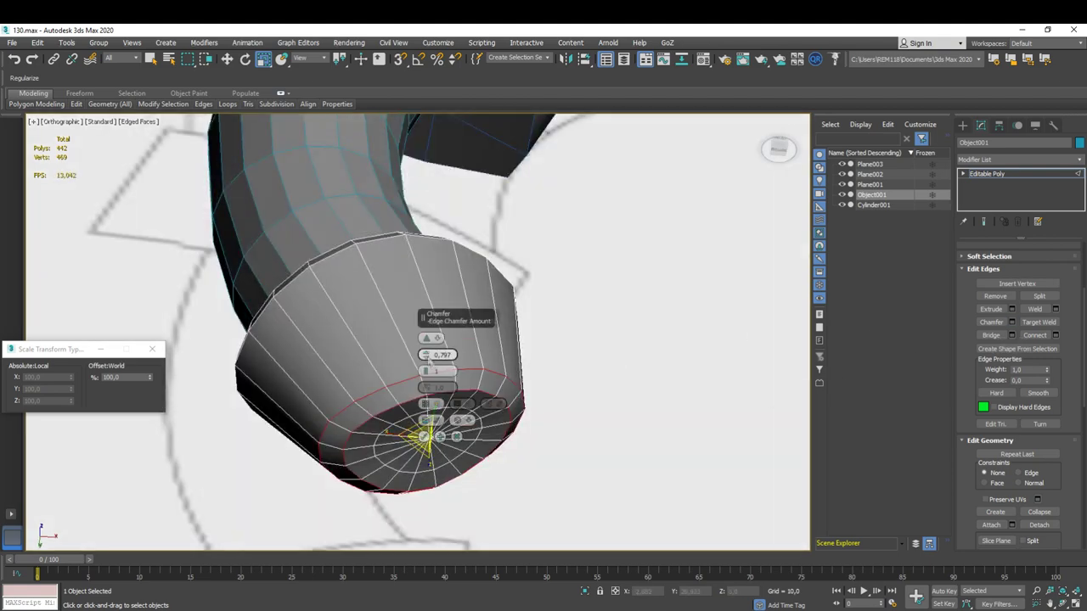
{"action": "left_click", "coordinate": [463, 403]}
{"action": "scroll", "coordinate": [438, 401], "scroll_direction": "down", "scroll_amount": 5}
{"action": "middle_click_drag", "start_coordinate": [438, 400], "coordinate": [509, 399], "text": "alt"}
{"action": "scroll", "coordinate": [438, 401], "scroll_direction": "up", "scroll_amount": 5}
{"action": "key", "text": "f"}
{"action": "left_click", "coordinate": [961, 124]}
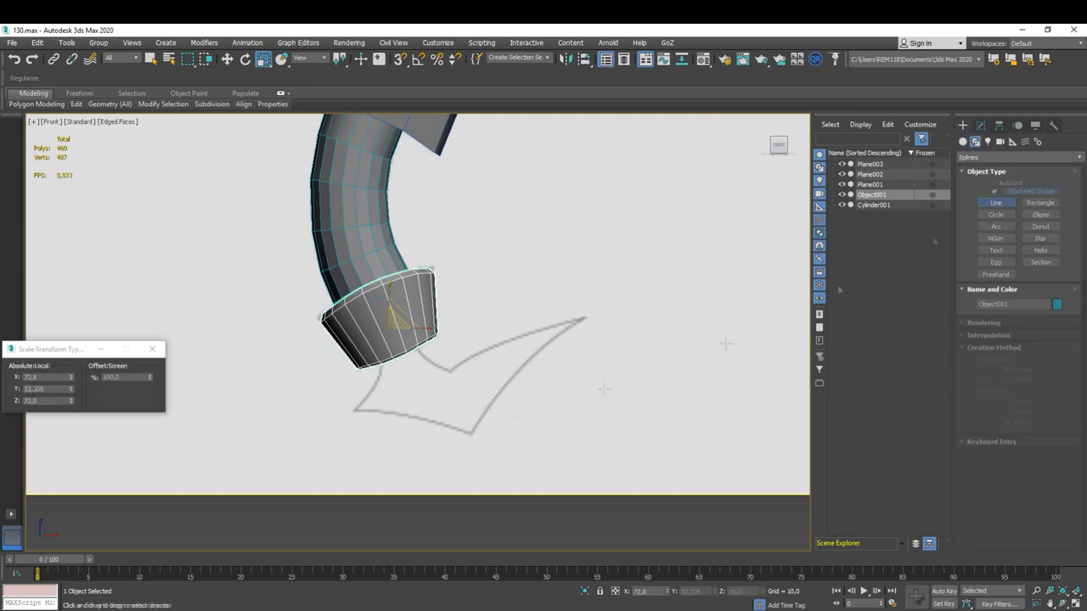
- Trace the angular sketched shape below the collar as a closed spline, Line001
{"action": "left_click", "coordinate": [995, 202]}
{"action": "left_click", "coordinate": [363, 332]}
{"action": "left_click", "coordinate": [651, 263]}
{"action": "scroll", "coordinate": [651, 262], "scroll_direction": "up", "scroll_amount": 4}
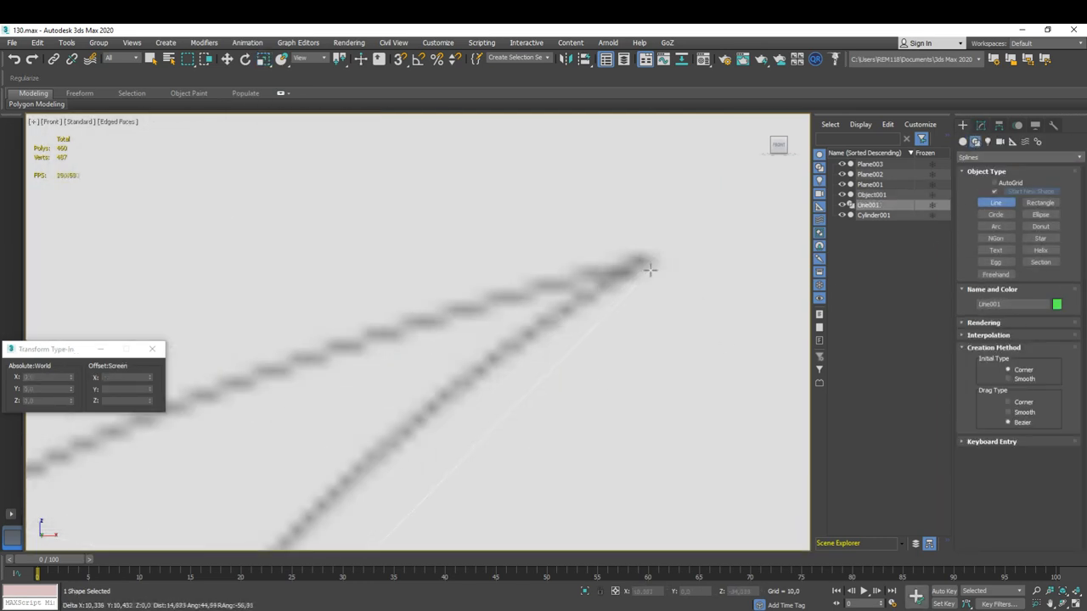
{"action": "scroll", "coordinate": [520, 323], "scroll_direction": "down", "scroll_amount": 3}
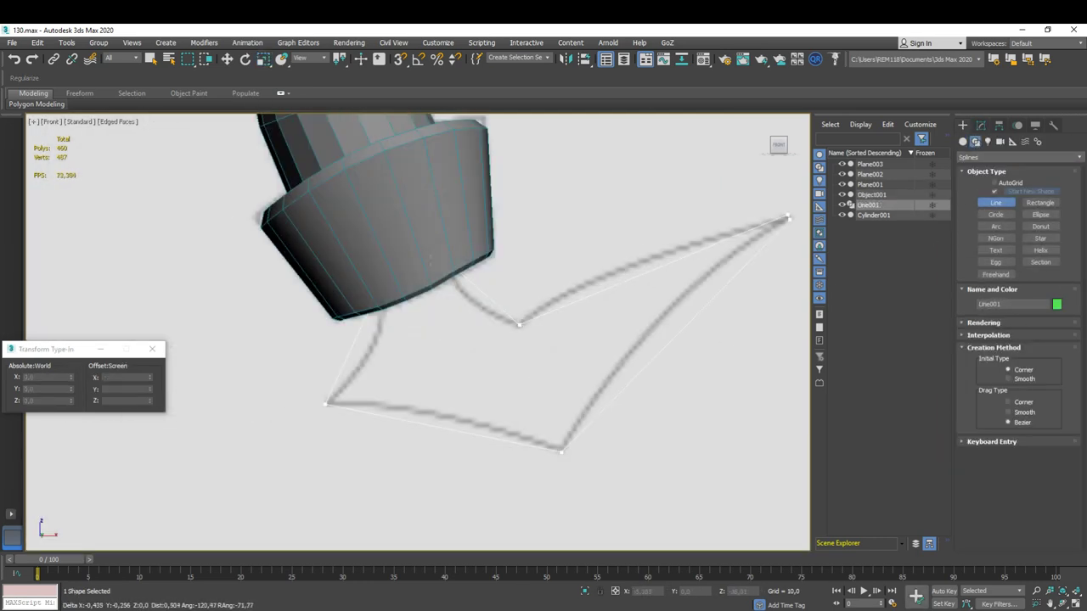
{"action": "key", "text": "F3"}
{"action": "left_click", "coordinate": [381, 284]}
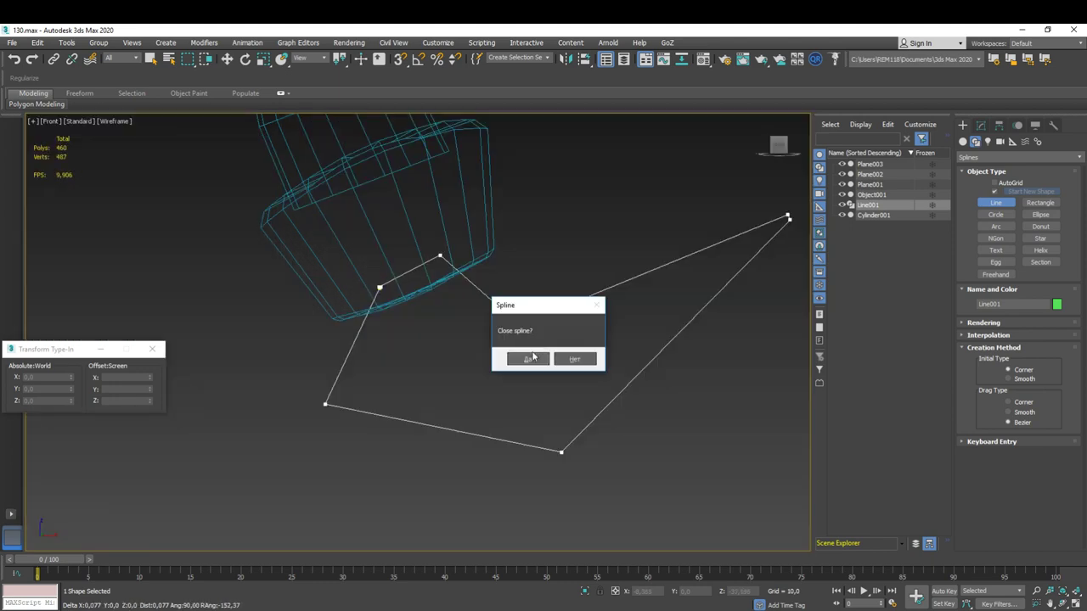
{"action": "left_click", "coordinate": [521, 357]}
{"action": "middle_click_drag", "start_coordinate": [521, 356], "coordinate": [584, 316], "text": "alt"}
{"action": "key", "text": "F3"}
{"action": "key", "text": "r"}
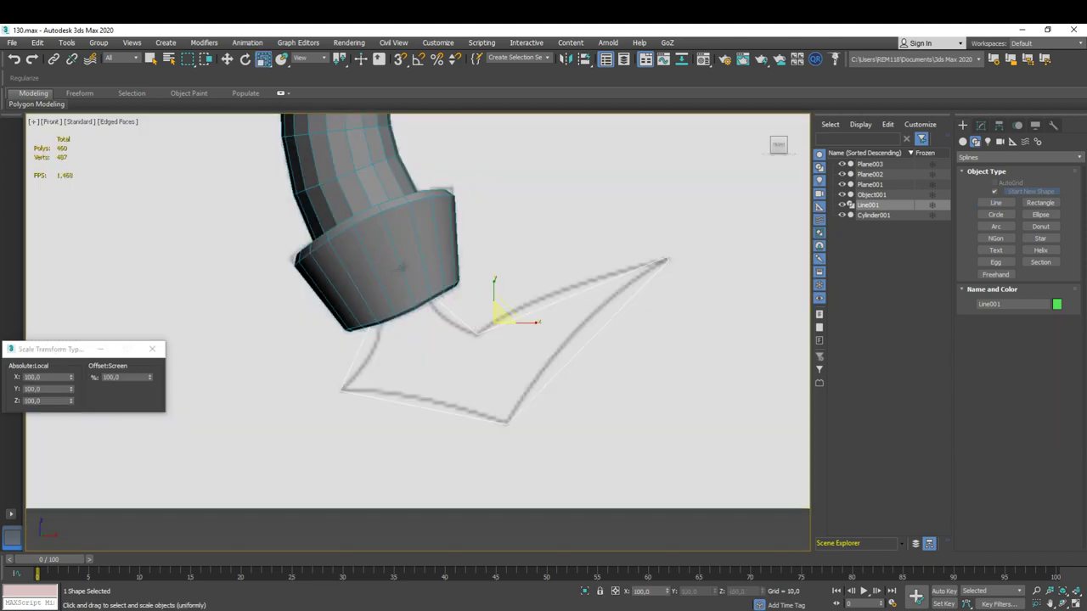
{"action": "right_click", "coordinate": [541, 315]}
- Convert the guard outline to Editable Poly and make it see-through
{"action": "left_click", "coordinate": [666, 443]}
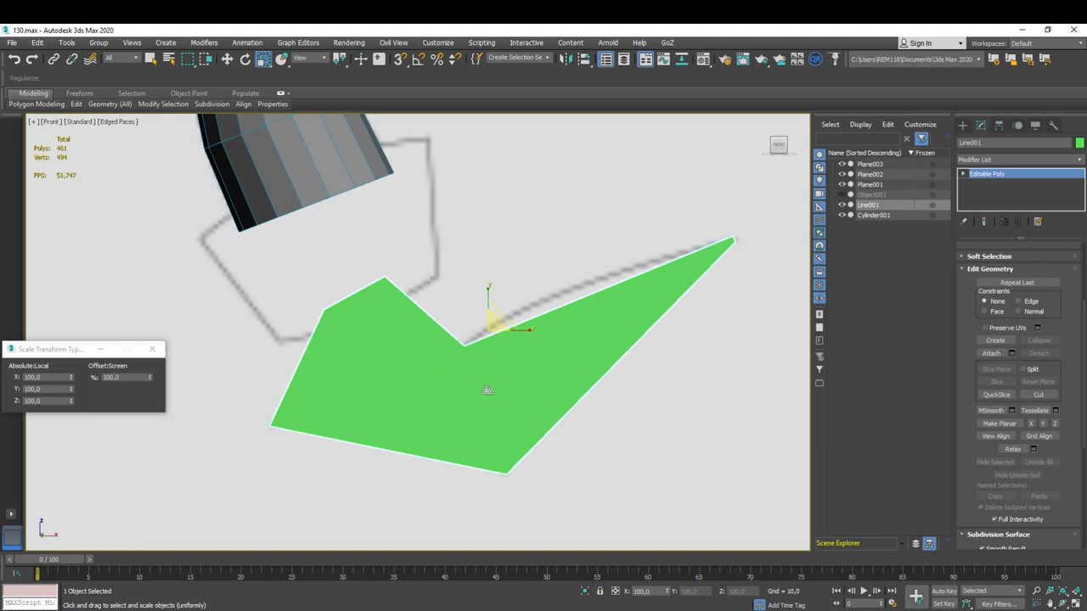
{"action": "key", "text": "m"}
{"action": "left_click", "coordinate": [895, 124]}
{"action": "key", "text": "alt+x"}
{"action": "middle_click_drag", "start_coordinate": [475, 339], "coordinate": [509, 322], "text": "alt"}
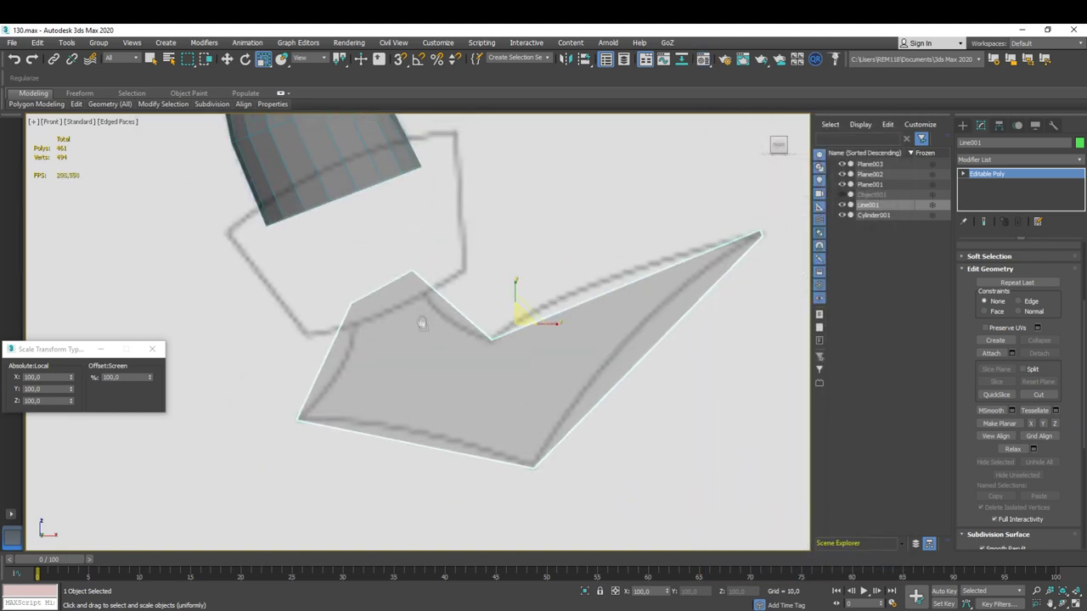
- Cut a first new edge across the flat guard shape
{"action": "key", "text": "2"}
{"action": "scroll", "coordinate": [505, 340], "scroll_direction": "up", "scroll_amount": 2}
{"action": "key", "text": "1"}
{"action": "key", "text": "alt+c"}
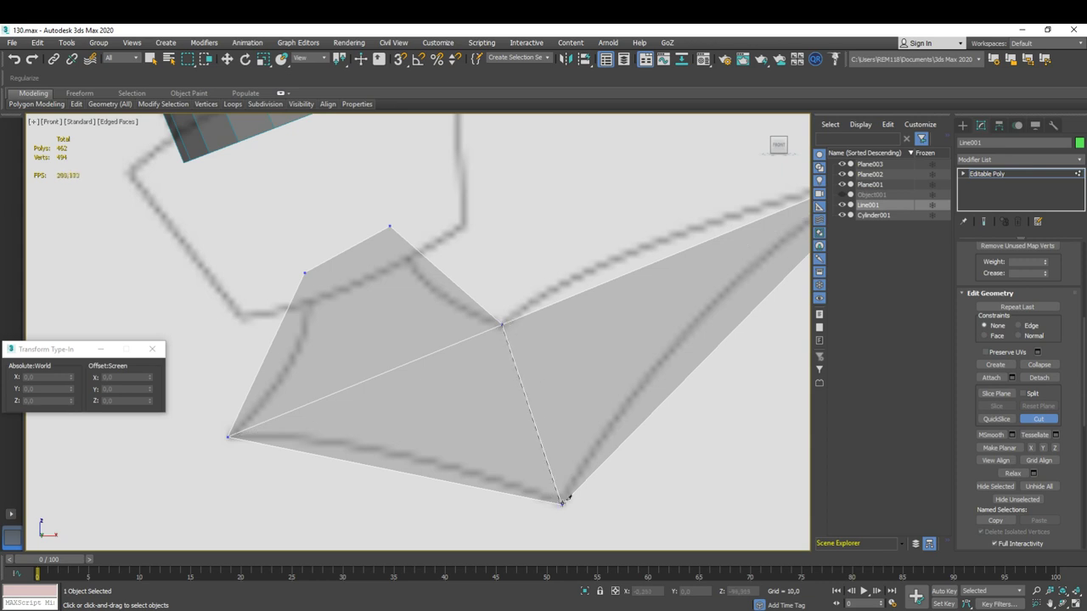
{"action": "middle_click_drag", "start_coordinate": [504, 384], "coordinate": [525, 395]}
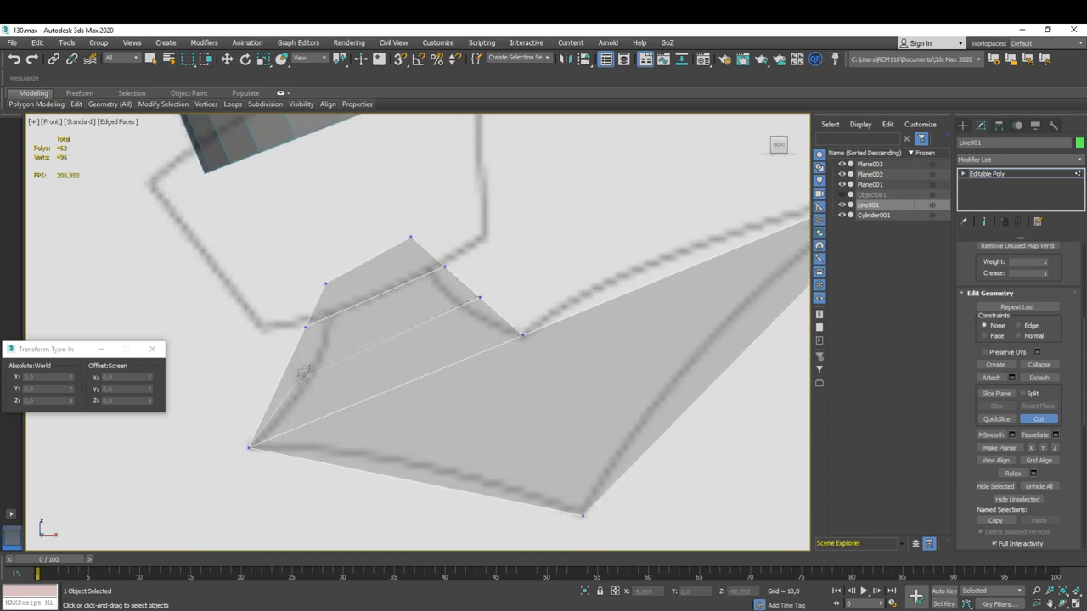
{"action": "right_click", "coordinate": [314, 380]}
- Move a vertex down and right to reshape the wing
{"action": "right_click", "coordinate": [449, 267]}
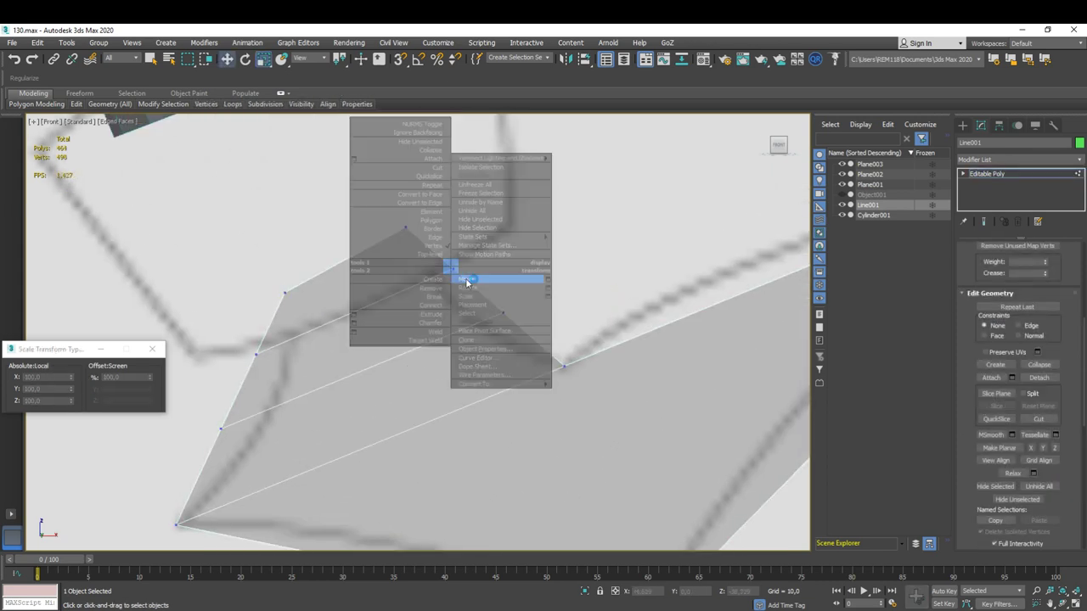
{"action": "left_click", "coordinate": [476, 279]}
{"action": "left_click_drag", "start_coordinate": [453, 263], "coordinate": [495, 332]}
{"action": "scroll", "coordinate": [438, 327], "scroll_direction": "down", "scroll_amount": 2}
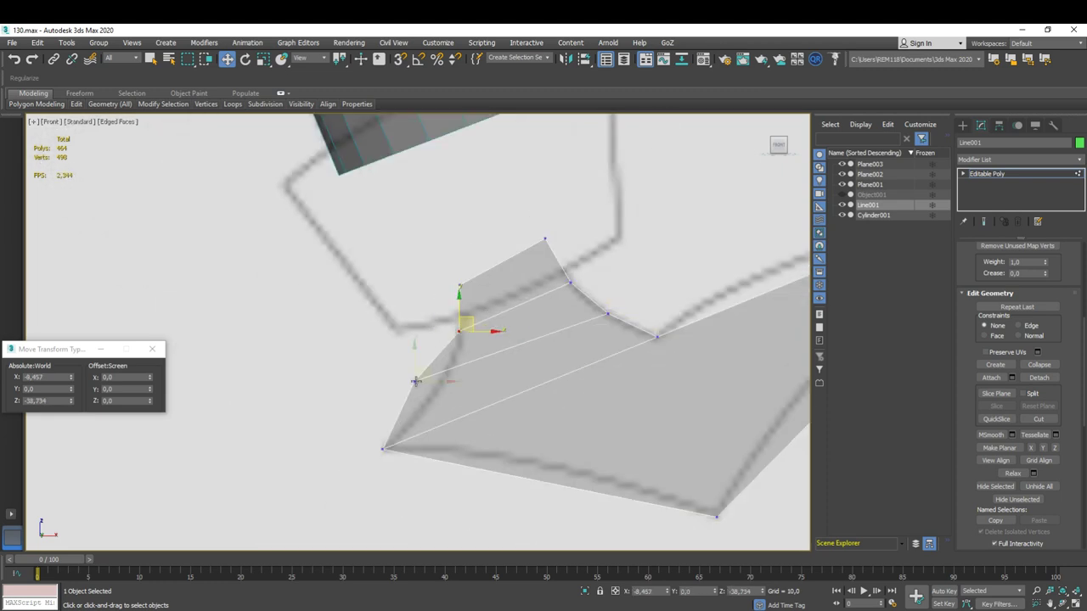
{"action": "middle_click_drag", "start_coordinate": [448, 370], "coordinate": [375, 356]}
- Connect the parallel edges across the left section with a new edge loop
{"action": "key", "text": "2"}
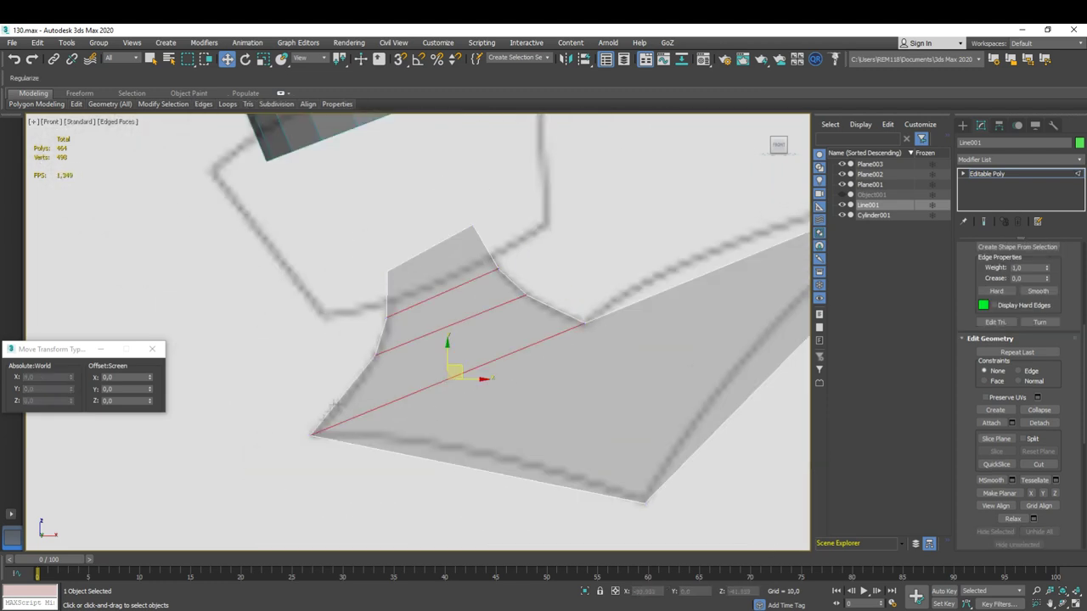
{"action": "left_click", "coordinate": [353, 374]}
{"action": "scroll", "coordinate": [1010, 390], "scroll_direction": "up", "scroll_amount": 1}
{"action": "left_click", "coordinate": [1056, 296]}
{"action": "left_click", "coordinate": [430, 381]}
{"action": "key", "text": "1"}
{"action": "scroll", "coordinate": [335, 374], "scroll_direction": "up", "scroll_amount": 3}
- Connect the edges across the long section with new edges
{"action": "middle_click_drag", "start_coordinate": [761, 204], "coordinate": [556, 287]}
{"action": "left_click", "coordinate": [556, 287]}
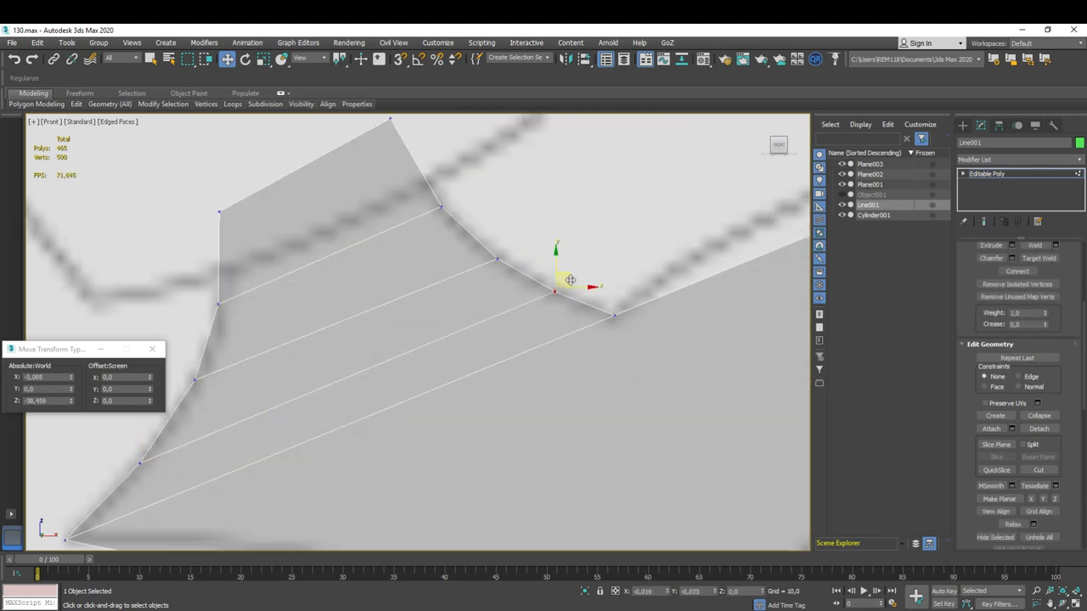
{"action": "scroll", "coordinate": [461, 255], "scroll_direction": "down", "scroll_amount": 4}
{"action": "mouse_move", "coordinate": [461, 308]}
{"action": "middle_mouse_down", "text": "alt"}
{"action": "mouse_move", "coordinate": [450, 350]}
{"action": "mouse_move", "coordinate": [544, 289]}
{"action": "middle_mouse_up", "text": "alt"}
{"action": "key", "text": "2"}
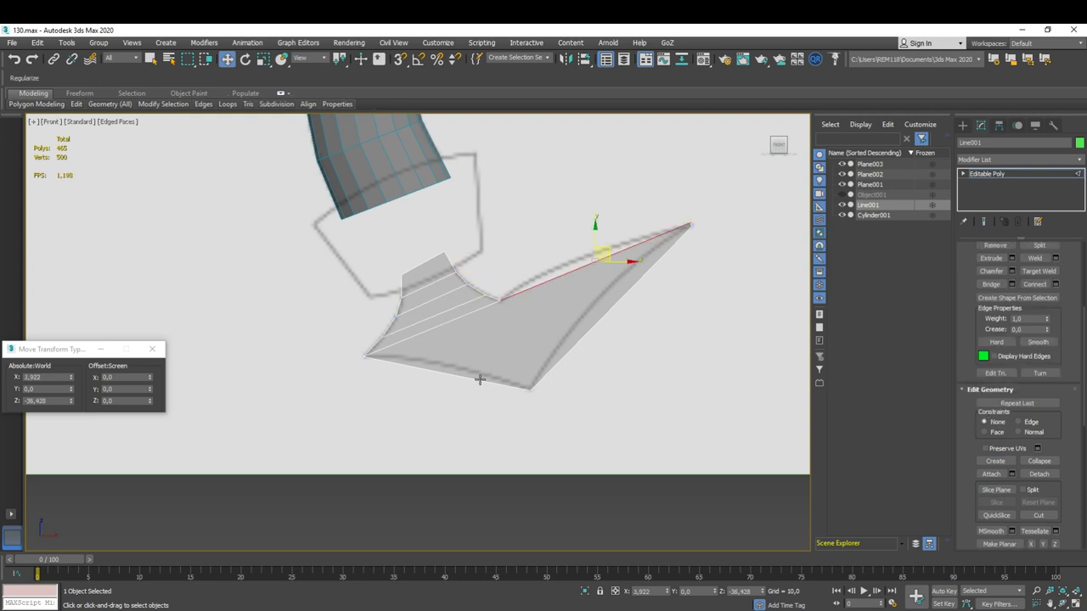
{"action": "left_click", "coordinate": [1055, 285]}
{"action": "left_click", "coordinate": [424, 384]}
{"action": "key", "text": "1"}
- Raise two lower vertices near the wing tip
{"action": "scroll", "coordinate": [522, 338], "scroll_direction": "up", "scroll_amount": 3}
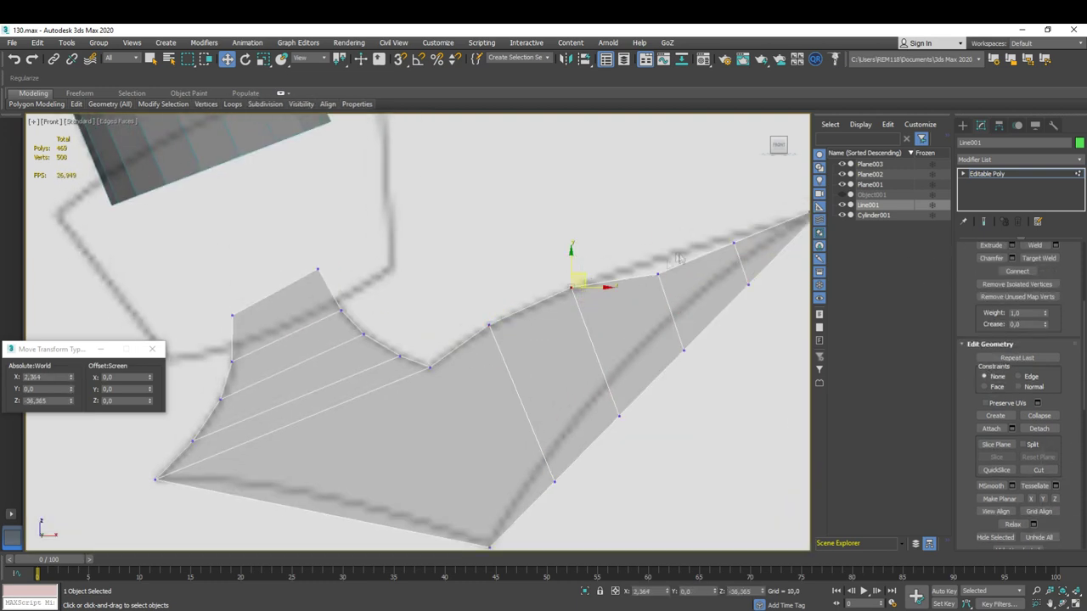
{"action": "scroll", "coordinate": [643, 342], "scroll_direction": "up", "scroll_amount": 1}
{"action": "left_click_drag", "start_coordinate": [599, 374], "coordinate": [589, 344]}
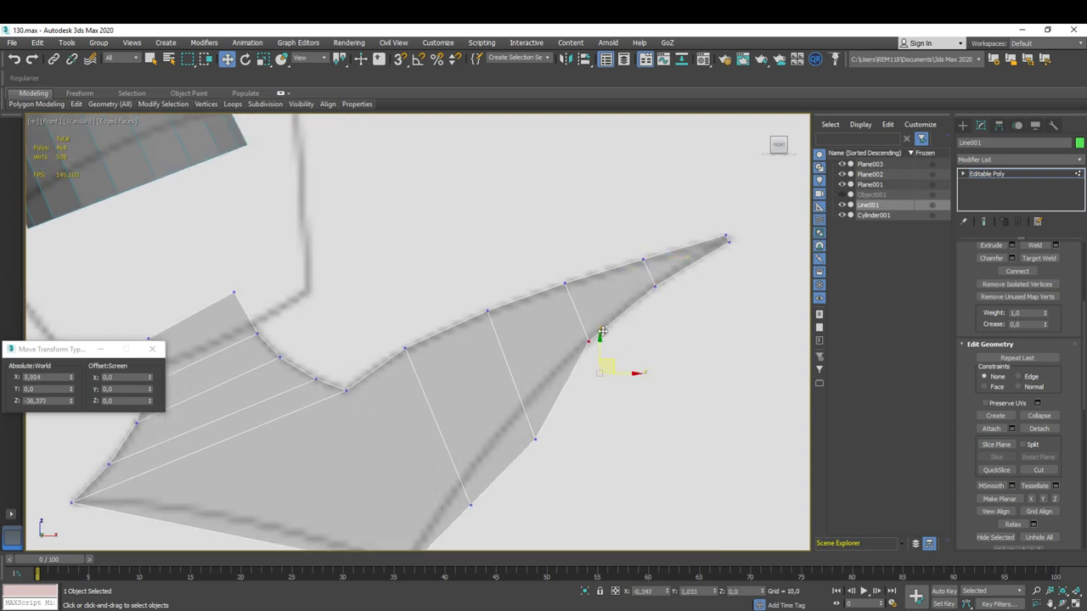
{"action": "middle_click_drag", "start_coordinate": [589, 344], "coordinate": [622, 296]}
{"action": "left_click_drag", "start_coordinate": [568, 390], "coordinate": [556, 361]}
{"action": "middle_click_drag", "start_coordinate": [556, 361], "coordinate": [568, 309]}
{"action": "mouse_move", "coordinate": [456, 480]}
{"action": "middle_mouse_down"}
{"action": "mouse_move", "coordinate": [592, 456]}
{"action": "mouse_move", "coordinate": [571, 453]}
{"action": "middle_mouse_up"}
- Cut a new edge from the top middle vertex down to the bottom edge
{"action": "key", "text": "alt+c"}
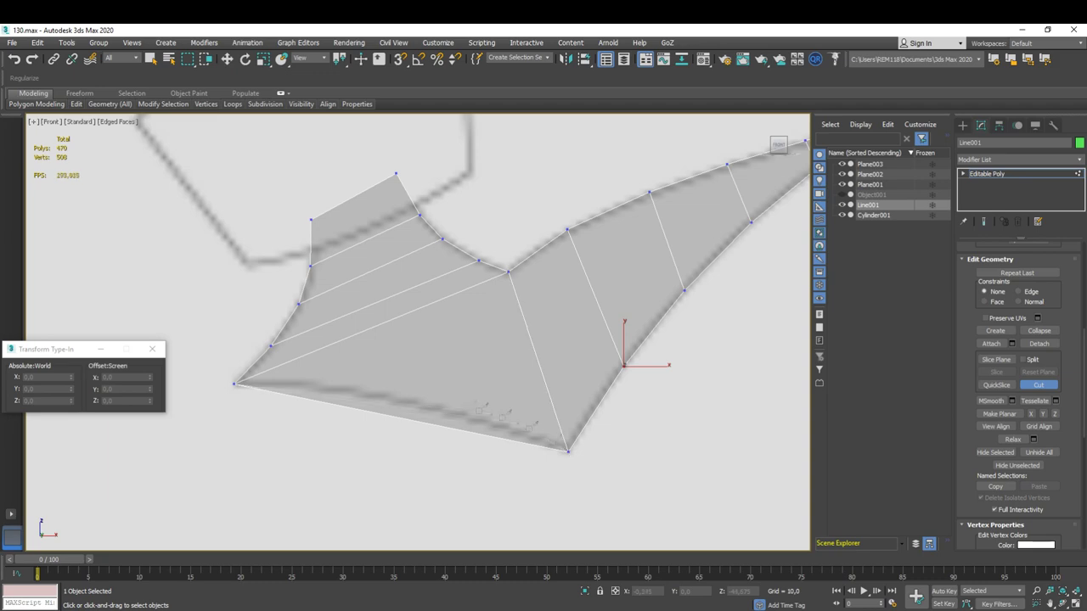
{"action": "middle_click_drag", "start_coordinate": [503, 416], "coordinate": [521, 431]}
{"action": "left_click", "coordinate": [527, 286]}
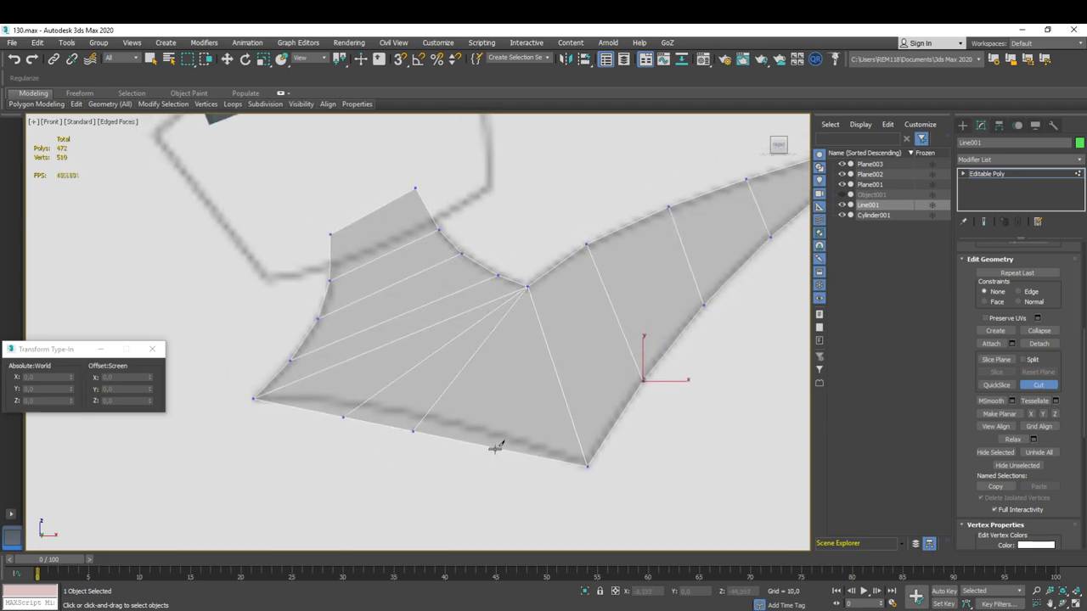
{"action": "left_click", "coordinate": [528, 286]}
{"action": "scroll", "coordinate": [458, 399], "scroll_direction": "up", "scroll_amount": 2}
- Check the new vertex on the bottom edge, then clear the selection
{"action": "key", "text": "w"}
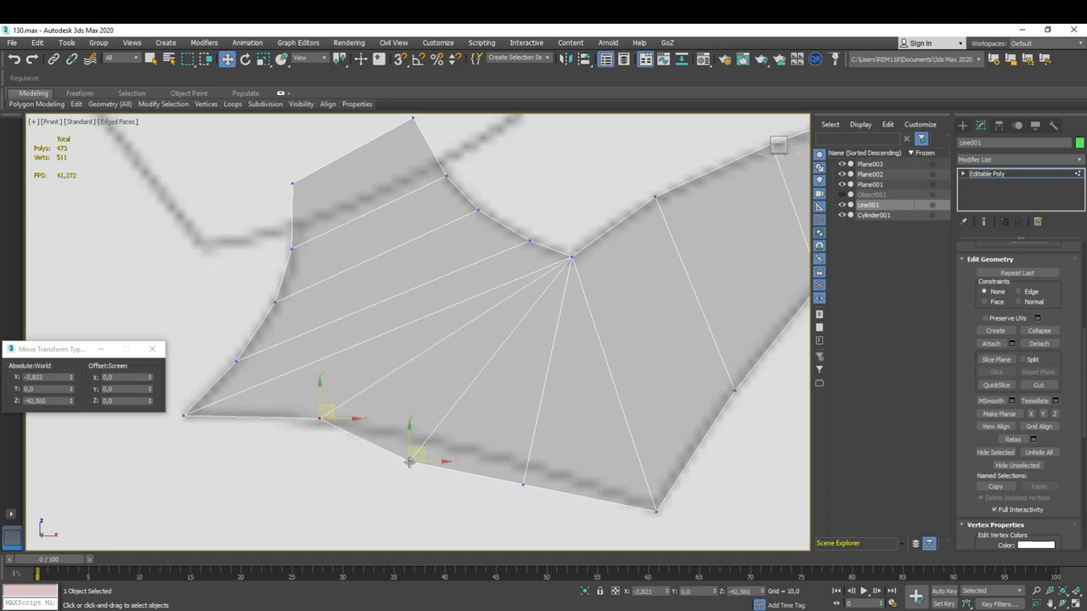
{"action": "left_click", "coordinate": [533, 465]}
{"action": "scroll", "coordinate": [456, 495], "scroll_direction": "down", "scroll_amount": 4}
{"action": "scroll", "coordinate": [483, 413], "scroll_direction": "up", "scroll_amount": 4}
{"action": "left_click", "coordinate": [483, 414]}
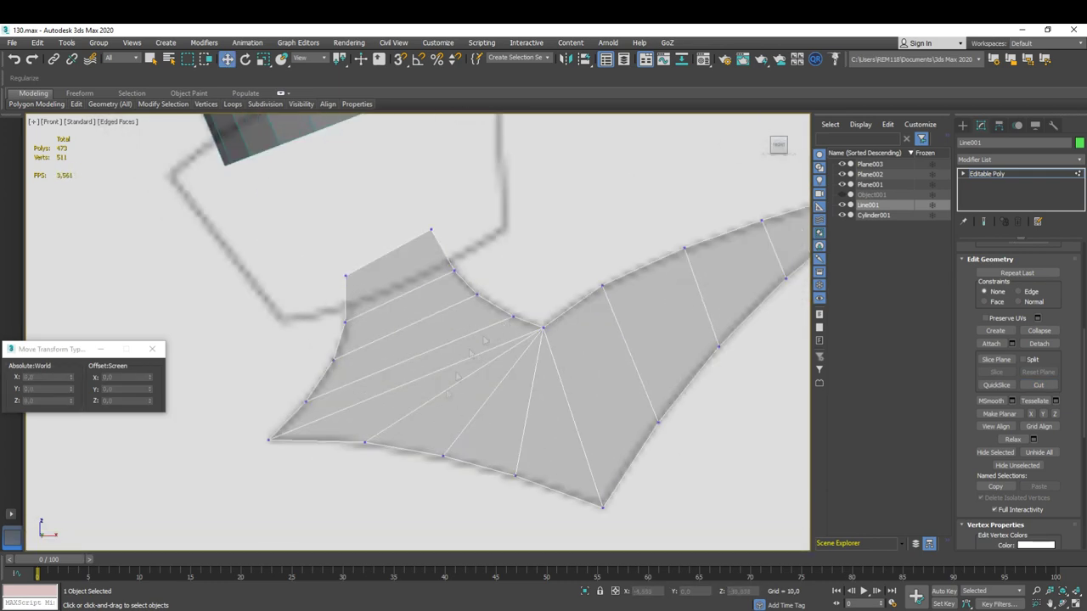
{"action": "mouse_move", "coordinate": [484, 339]}
{"action": "middle_mouse_down", "text": "alt"}
{"action": "mouse_move", "coordinate": [473, 399]}
{"action": "mouse_move", "coordinate": [472, 373]}
{"action": "middle_mouse_up", "text": "alt"}
- Remove a fan edge and a diagonal edge from the hub vertex
{"action": "left_click", "coordinate": [475, 364]}
{"action": "key", "text": "BackSpace"}
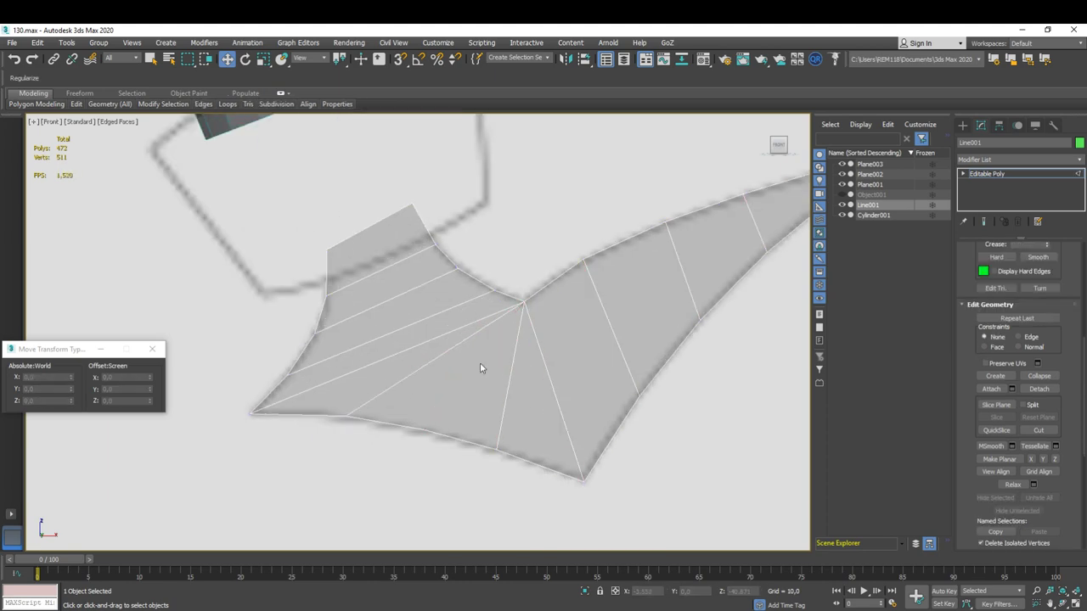
{"action": "key", "text": "2"}
{"action": "left_click", "coordinate": [473, 343]}
{"action": "key", "text": "BackSpace"}
{"action": "left_click", "coordinate": [483, 336]}
{"action": "key", "text": "1"}
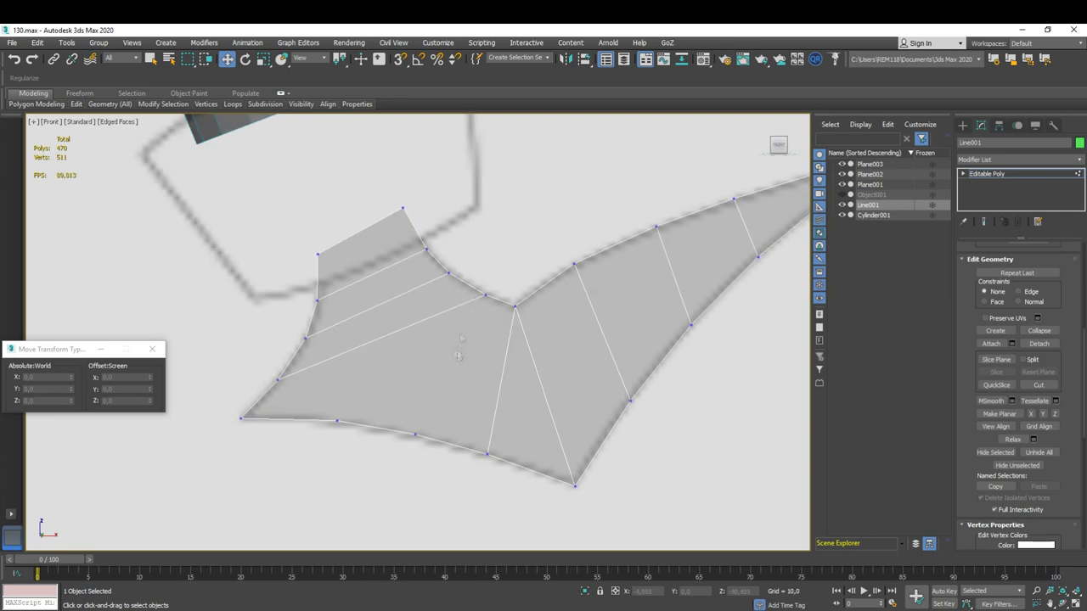
- Cut a new edge from the hub and remove the selected edge
{"action": "key", "text": "alt+c"}
{"action": "mouse_move", "coordinate": [355, 399]}
{"action": "middle_mouse_down"}
{"action": "mouse_move", "coordinate": [361, 441]}
{"action": "mouse_move", "coordinate": [407, 421]}
{"action": "middle_mouse_up"}
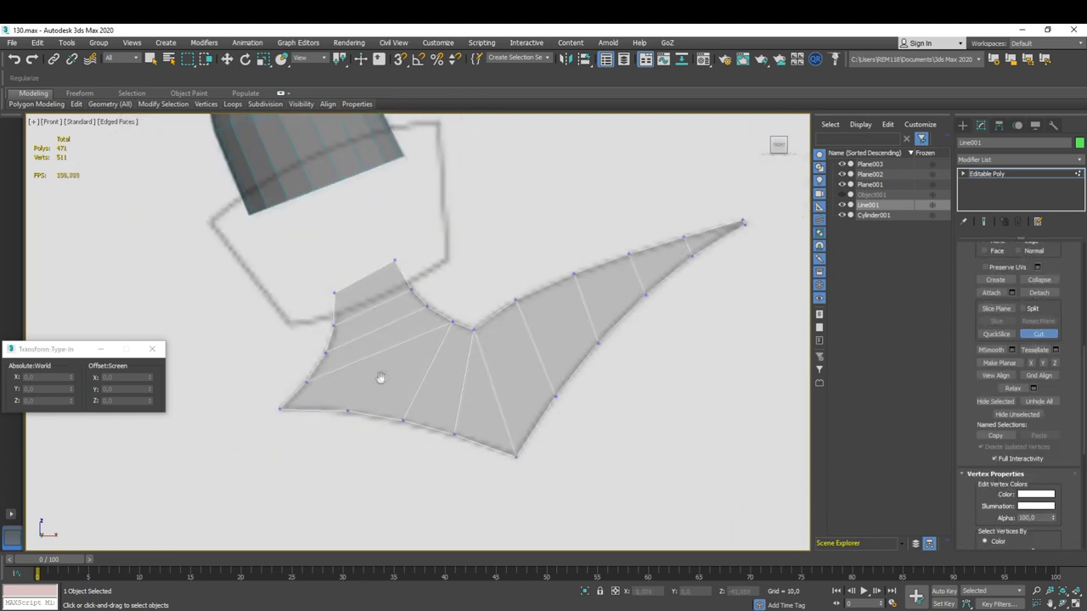
{"action": "left_click", "coordinate": [482, 280]}
{"action": "middle_click_drag", "start_coordinate": [406, 373], "coordinate": [408, 375]}
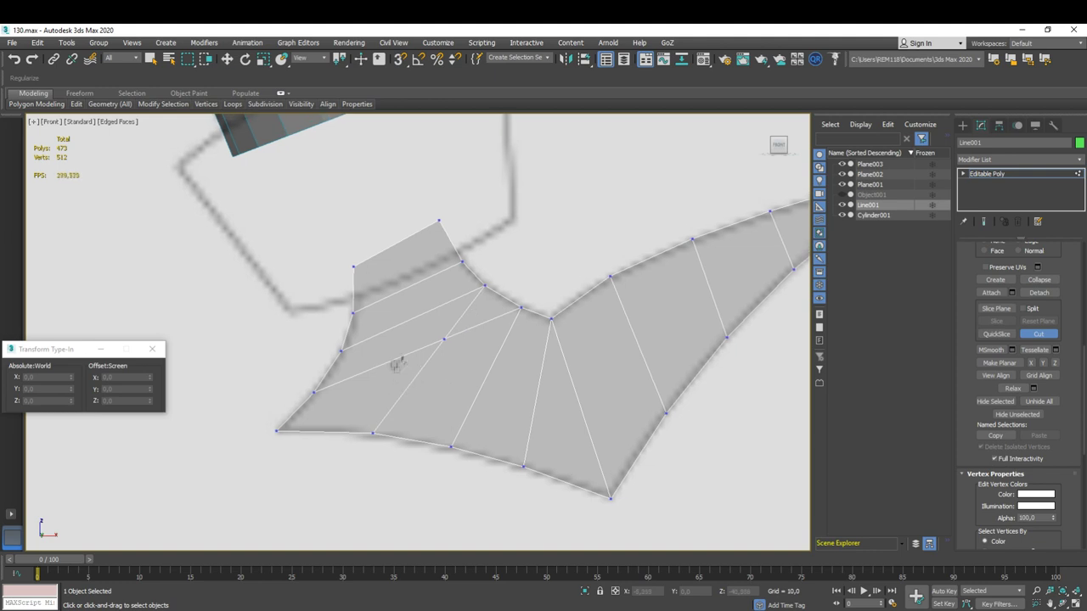
{"action": "key", "text": "w"}
{"action": "key", "text": "2"}
{"action": "key", "text": "ctrl+BackSpace"}
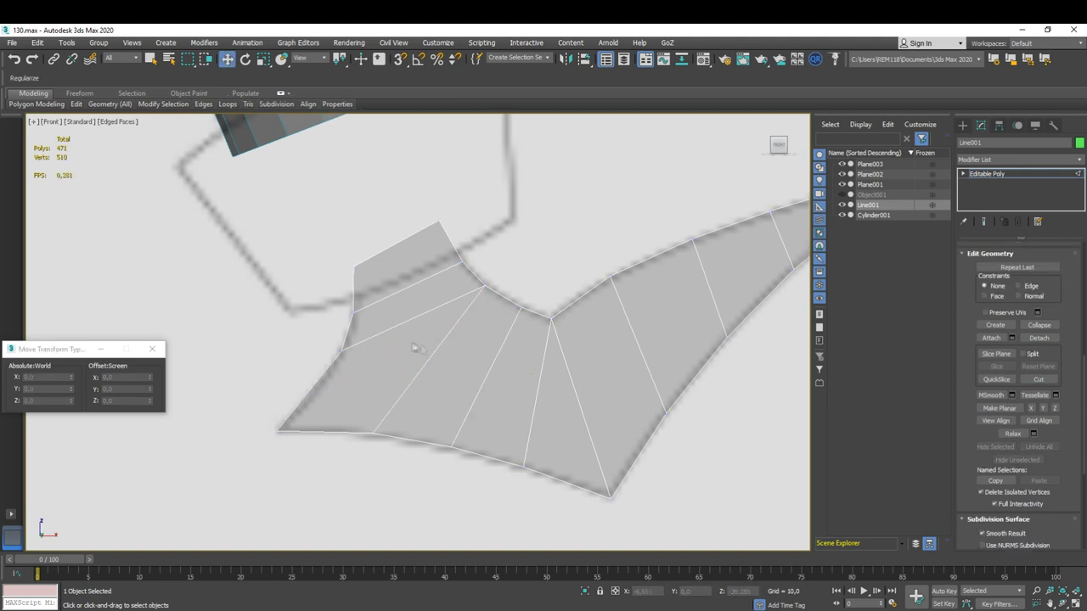
- Select a vertex on the left border of the guard
{"action": "scroll", "coordinate": [411, 348], "scroll_direction": "up", "scroll_amount": 2}
{"action": "scroll", "coordinate": [411, 348], "scroll_direction": "up", "scroll_amount": 2}
{"action": "scroll", "coordinate": [411, 348], "scroll_direction": "down", "scroll_amount": 3}
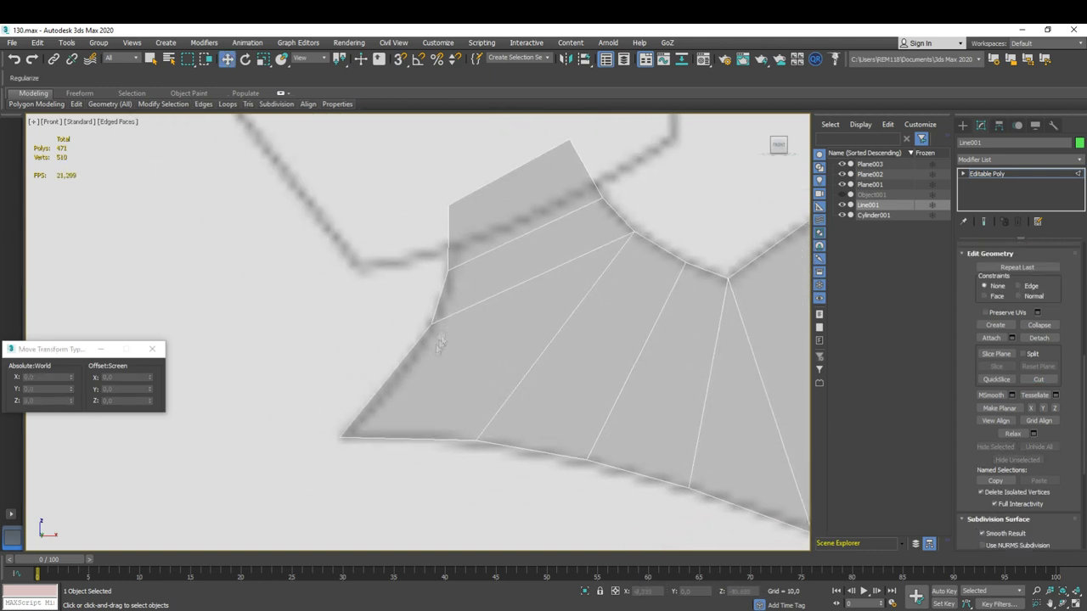
{"action": "key", "text": "1"}
{"action": "left_click", "coordinate": [433, 322]}
{"action": "middle_click_drag", "start_coordinate": [433, 325], "coordinate": [450, 297]}
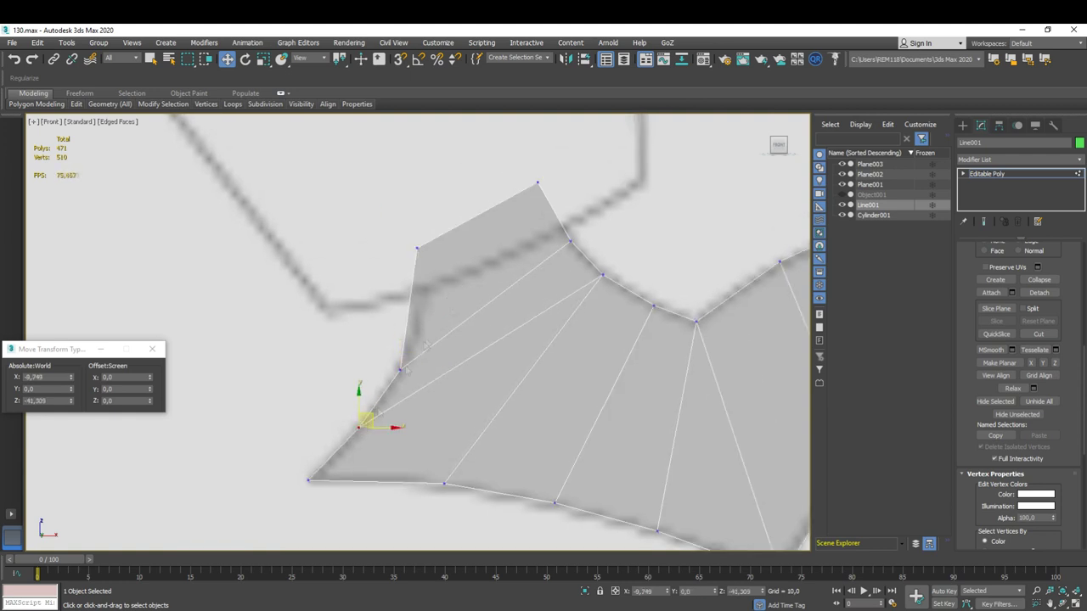
- Connect the upper strip edges with a new edge
{"action": "key", "text": "2"}
{"action": "middle_click_drag", "start_coordinate": [361, 429], "coordinate": [393, 311]}
{"action": "scroll", "coordinate": [1035, 301], "scroll_direction": "up", "scroll_amount": 3}
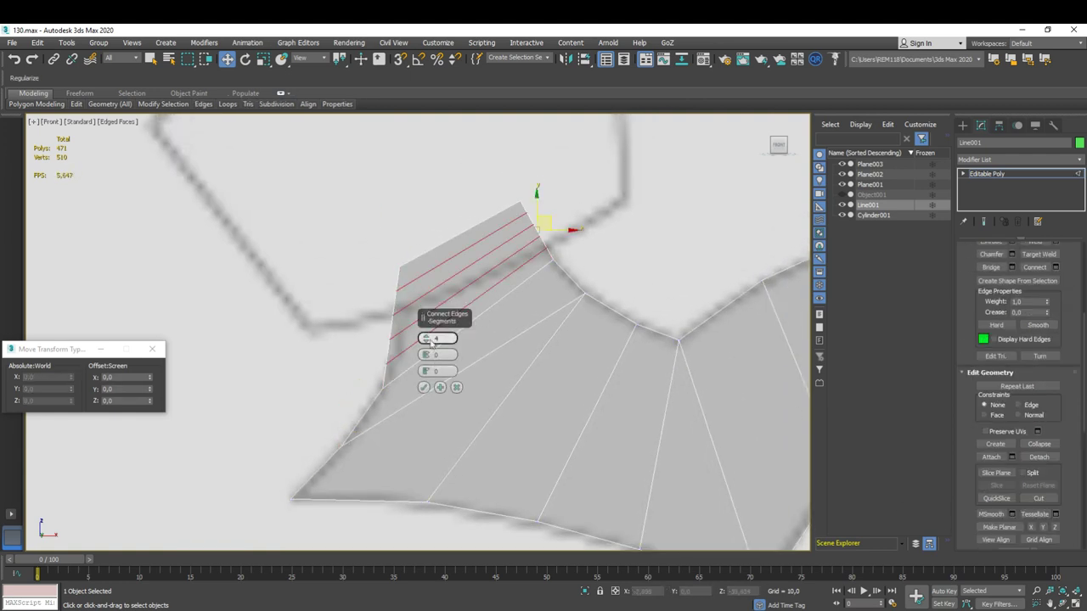
{"action": "left_click", "coordinate": [423, 387]}
{"action": "key", "text": "1"}
{"action": "left_click", "coordinate": [400, 334]}
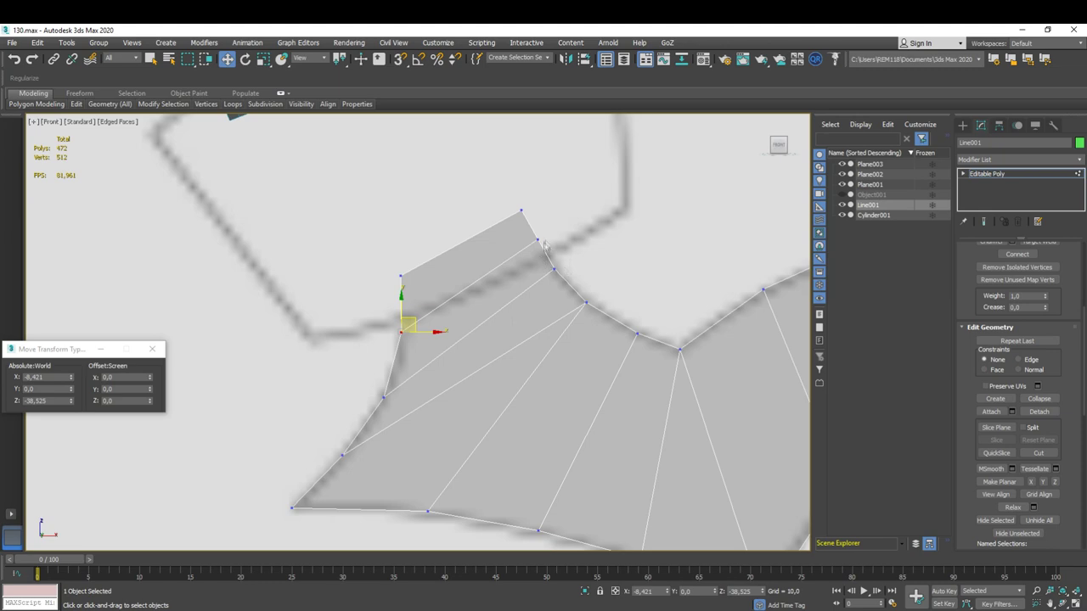
- Clear the vertex selection and reframe the wing mesh
{"action": "scroll", "coordinate": [544, 249], "scroll_direction": "down", "scroll_amount": 2}
{"action": "scroll", "coordinate": [369, 466], "scroll_direction": "down", "scroll_amount": 3}
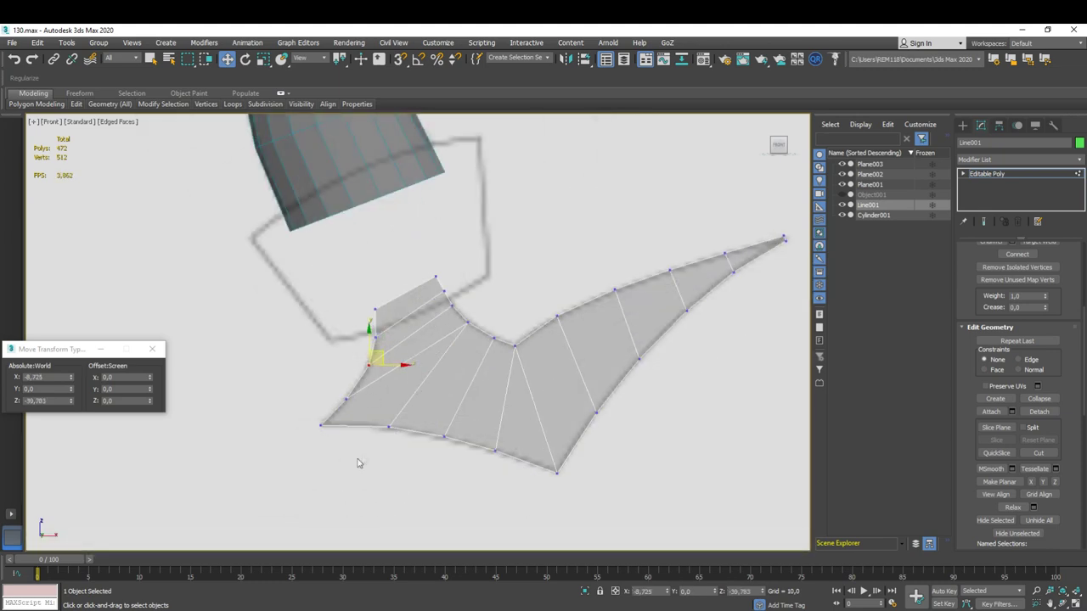
{"action": "left_click", "coordinate": [358, 462]}
{"action": "scroll", "coordinate": [376, 456], "scroll_direction": "down", "scroll_amount": 1}
{"action": "scroll", "coordinate": [401, 418], "scroll_direction": "up", "scroll_amount": 2}
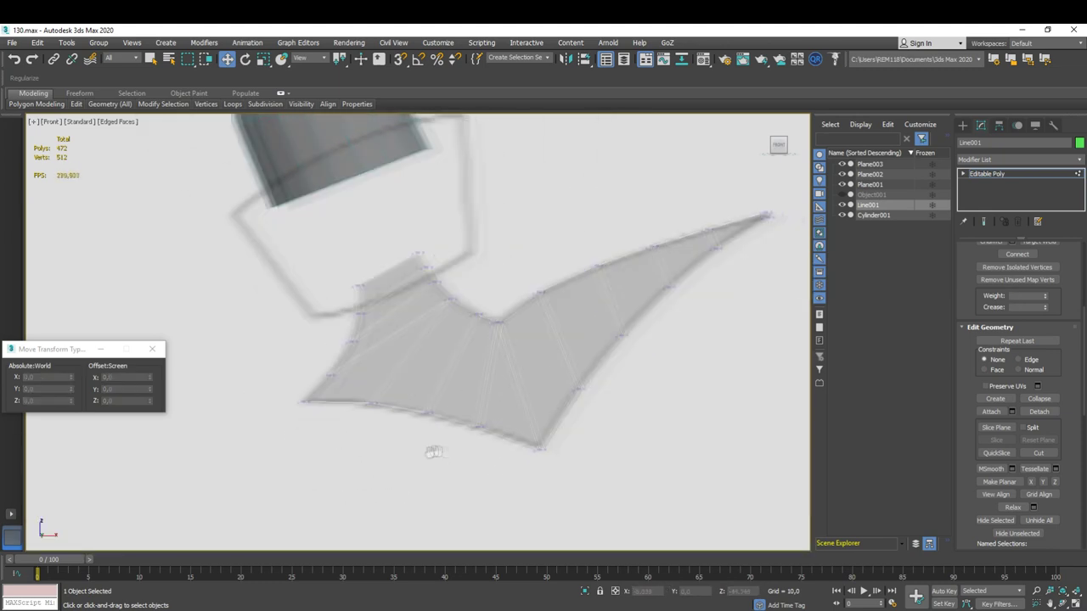
{"action": "scroll", "coordinate": [420, 430], "scroll_direction": "up", "scroll_amount": 2}
{"action": "middle_click_drag", "start_coordinate": [415, 475], "coordinate": [421, 452]}
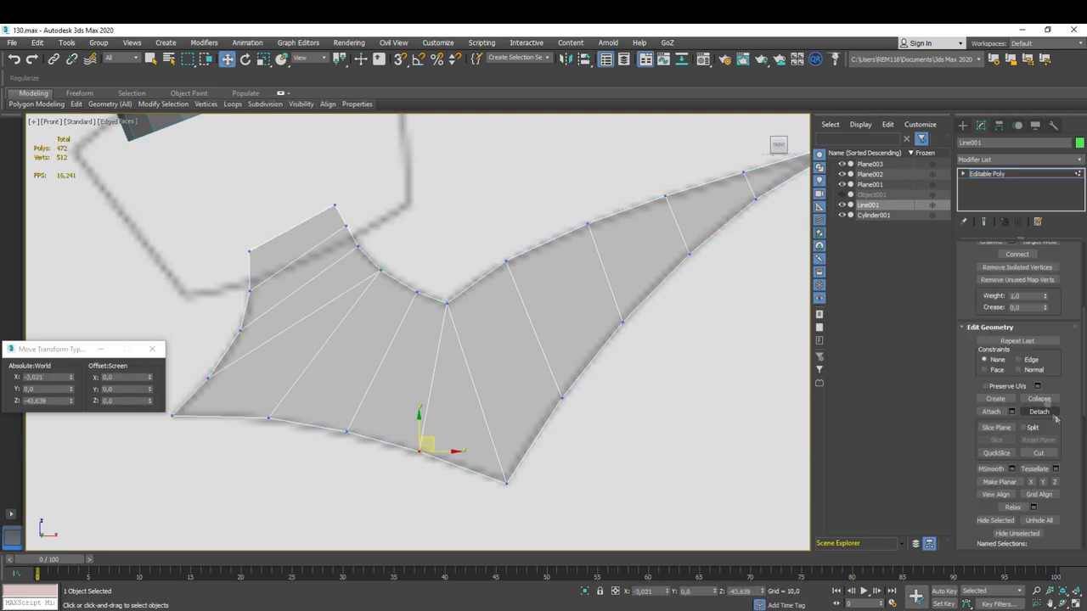
{"action": "key", "text": "2"}
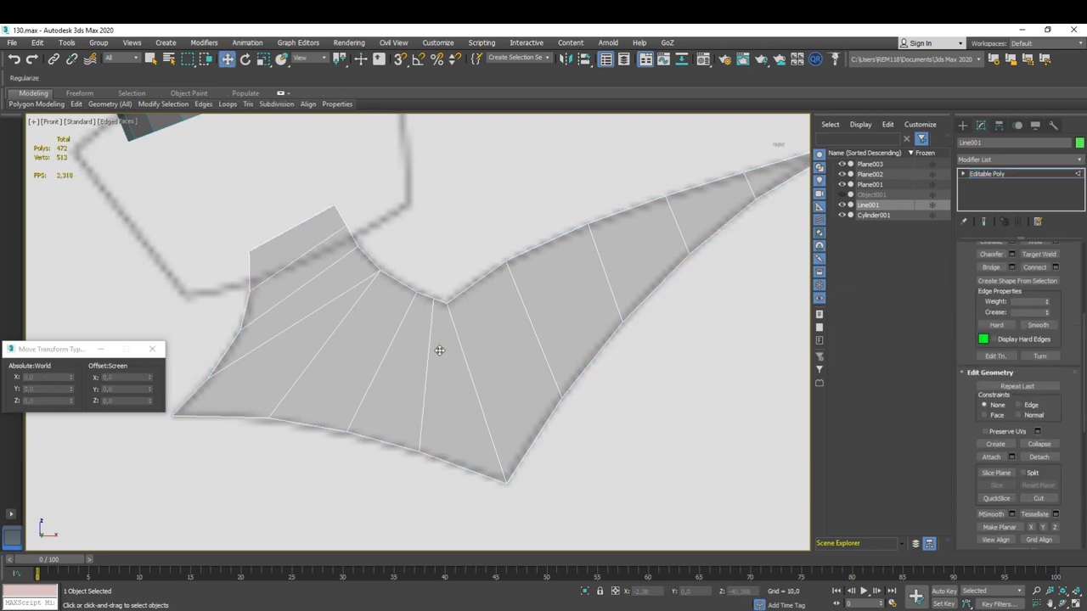
{"action": "middle_click_drag", "start_coordinate": [437, 347], "coordinate": [437, 374], "text": "alt"}
- Inspect the wing's new strips from an angled view
{"action": "key", "text": "1"}
{"action": "scroll", "coordinate": [342, 376], "scroll_direction": "up", "scroll_amount": 2}
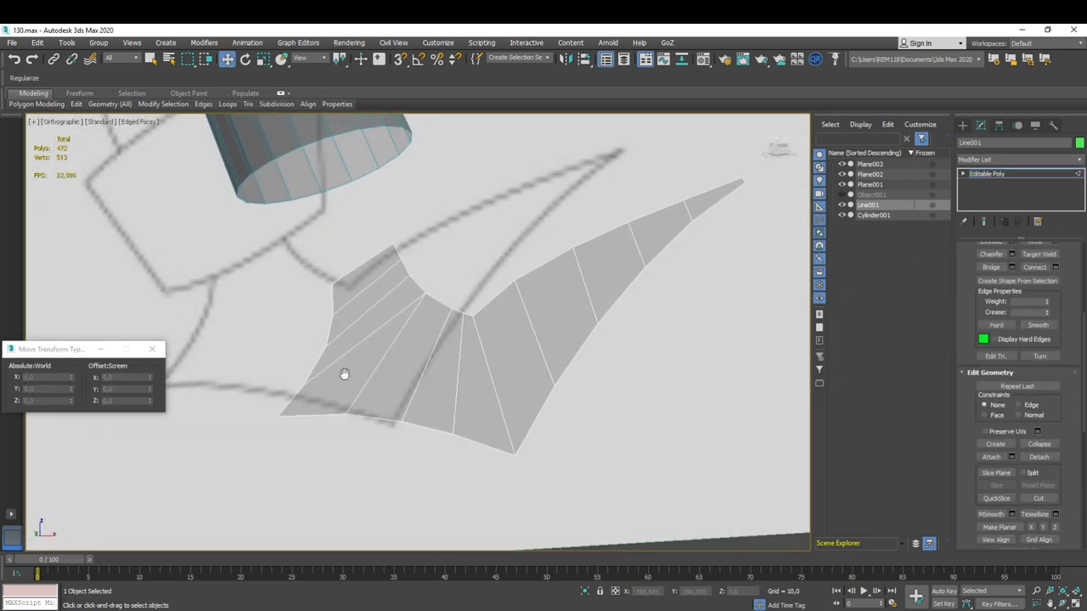
{"action": "scroll", "coordinate": [376, 400], "scroll_direction": "up", "scroll_amount": 2}
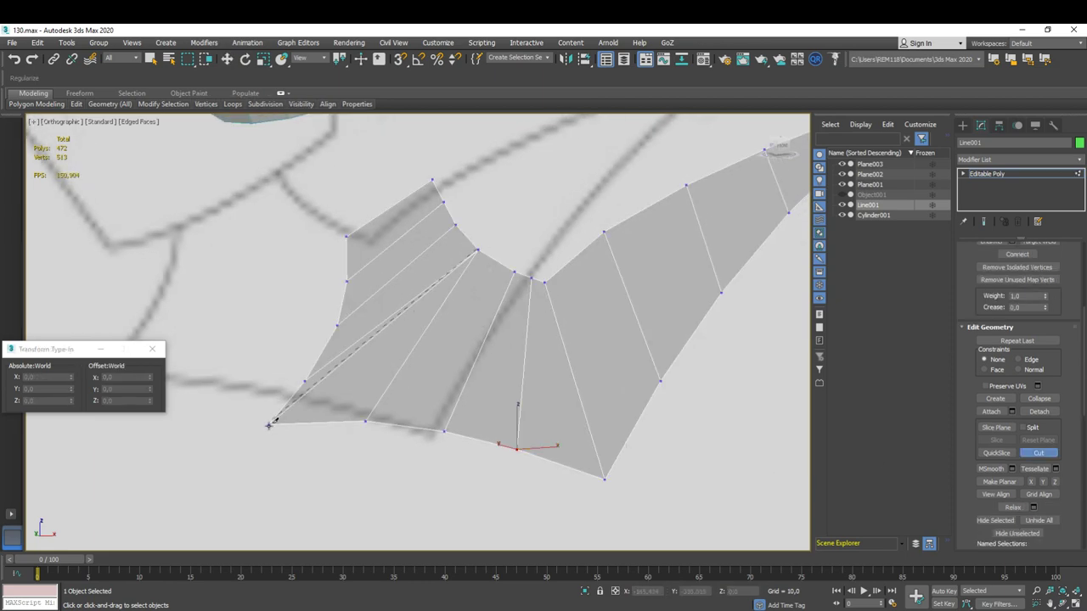
{"action": "middle_click_drag", "start_coordinate": [425, 331], "coordinate": [408, 332]}
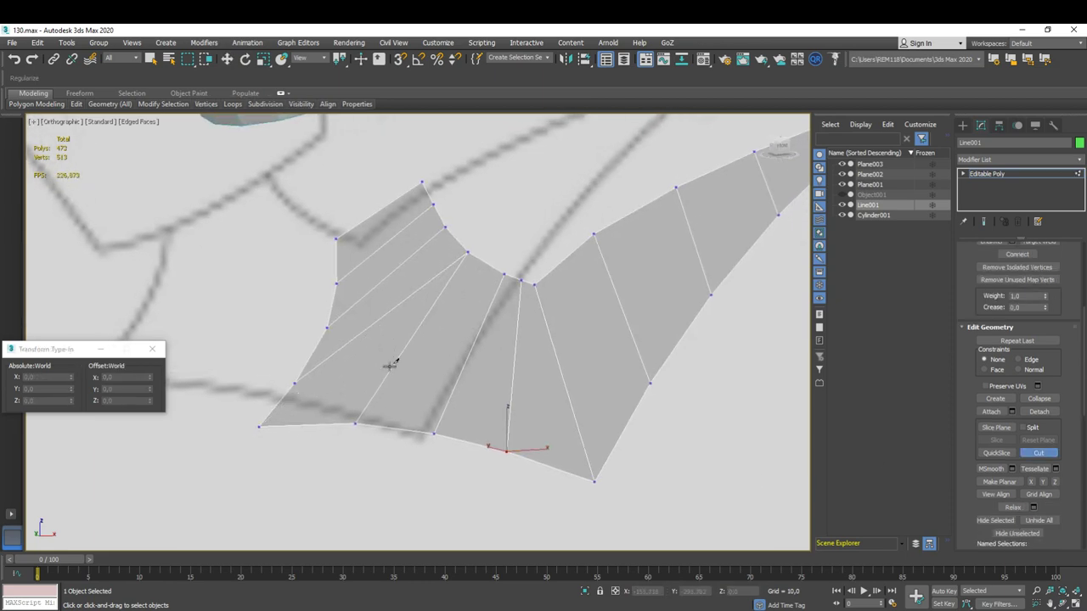
{"action": "key", "text": "2"}
{"action": "middle_click_drag", "start_coordinate": [507, 407], "coordinate": [482, 372], "text": "alt"}
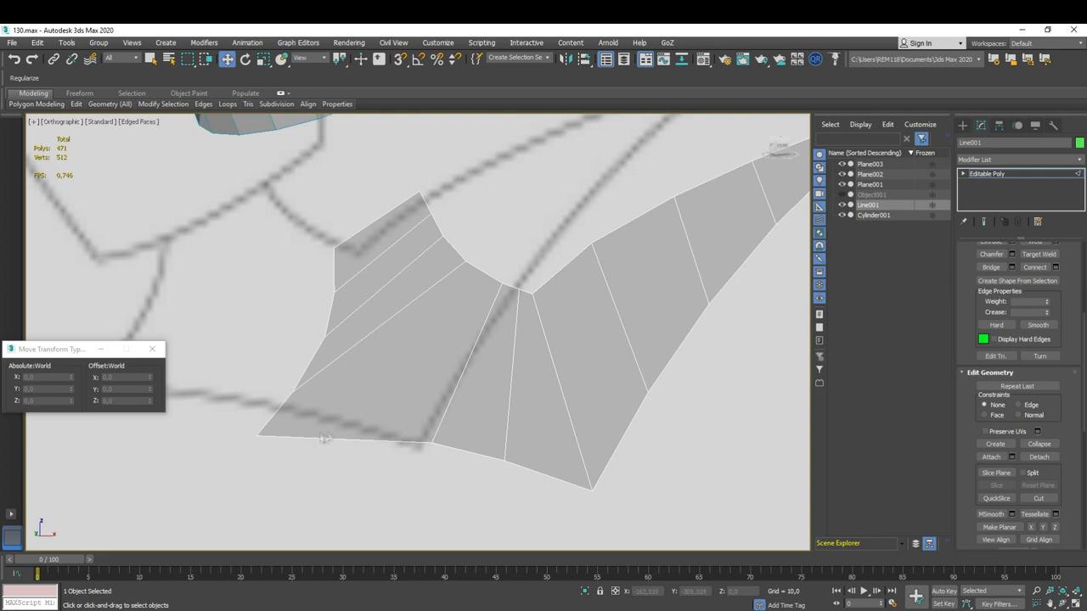
{"action": "key", "text": "1"}
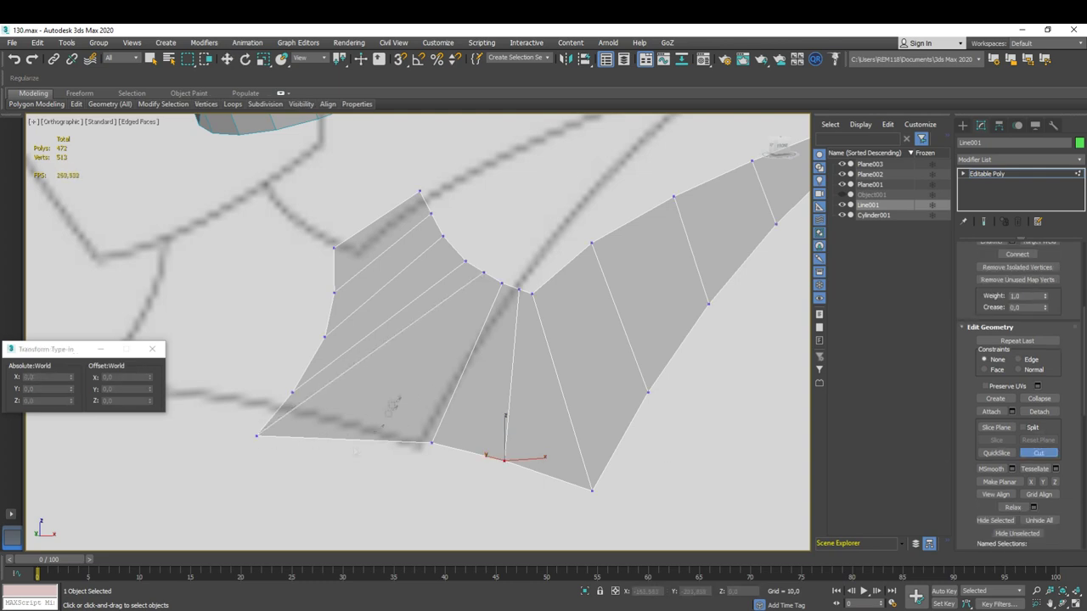
- View the cut guard from the front in Move mode and open the Modifier List
{"action": "key", "text": "f"}
{"action": "scroll", "coordinate": [356, 366], "scroll_direction": "up", "scroll_amount": 5}
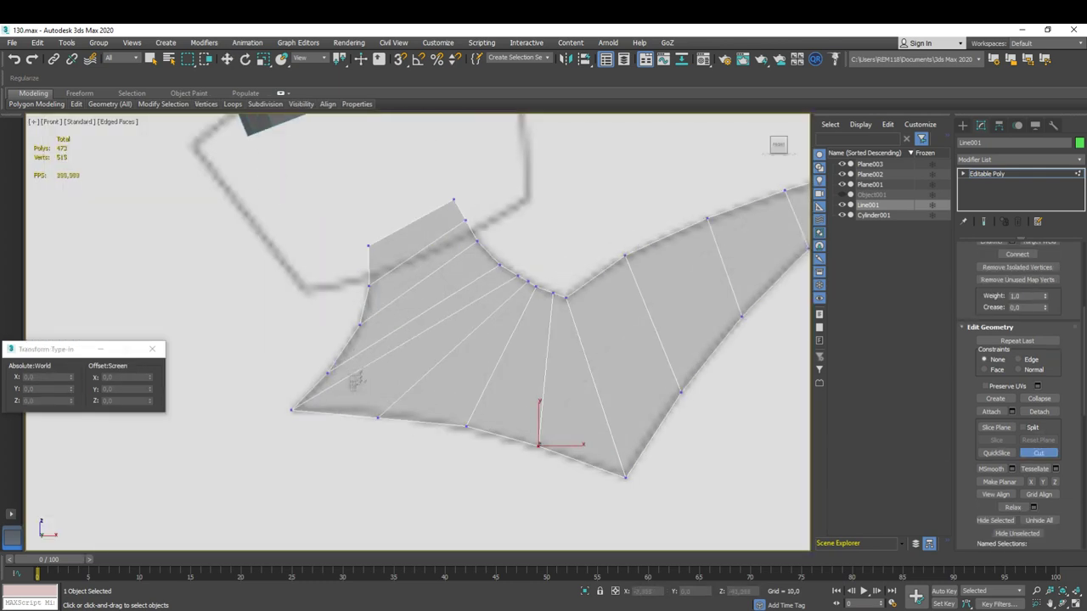
{"action": "key", "text": "w"}
{"action": "scroll", "coordinate": [487, 311], "scroll_direction": "up", "scroll_amount": 2}
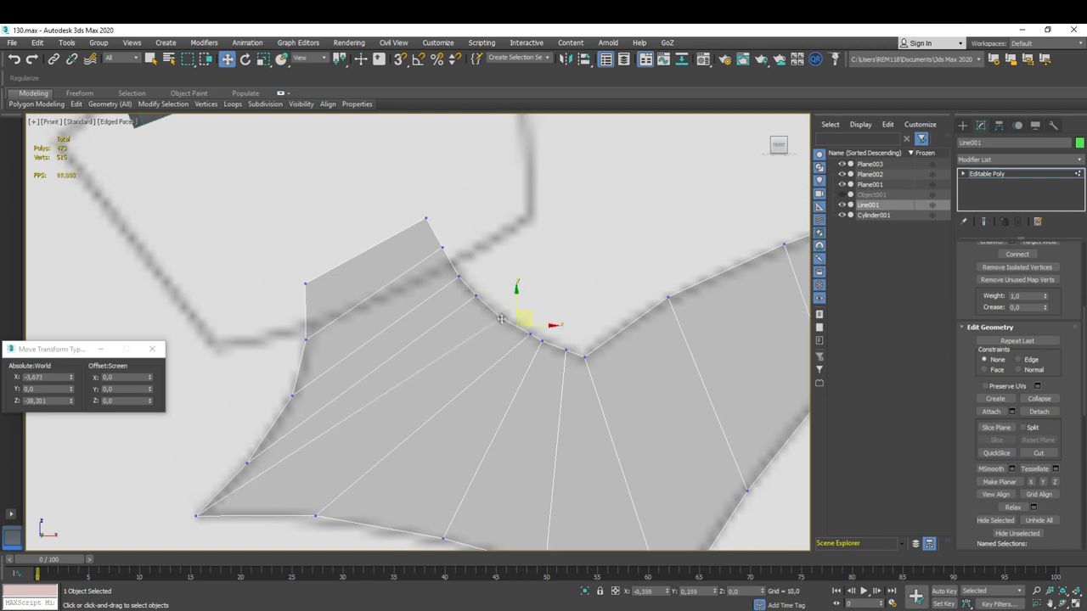
{"action": "scroll", "coordinate": [534, 339], "scroll_direction": "down", "scroll_amount": 3}
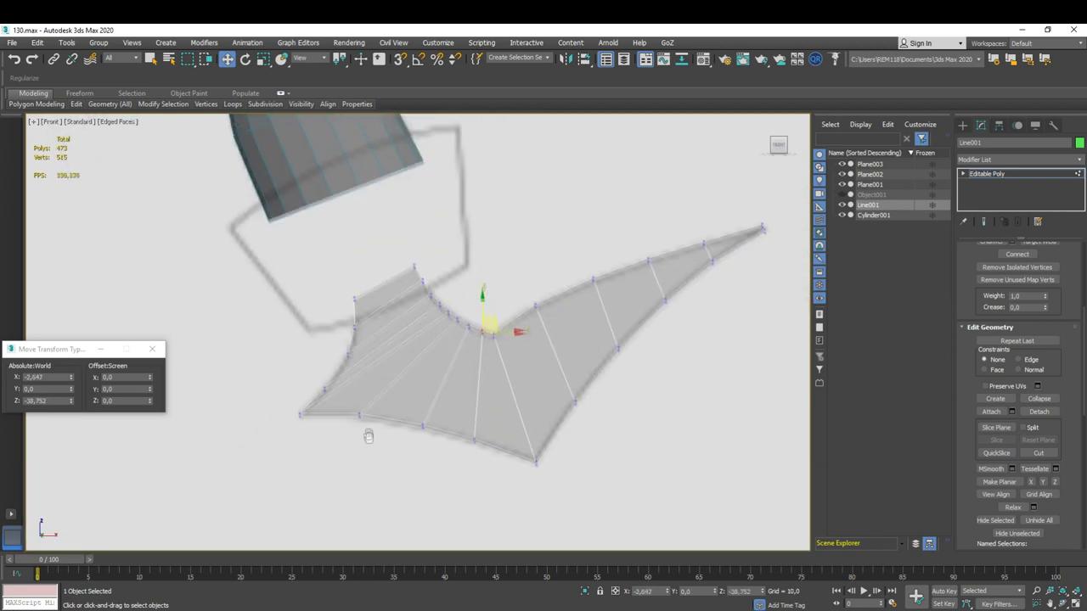
{"action": "scroll", "coordinate": [363, 424], "scroll_direction": "up", "scroll_amount": 3}
{"action": "middle_click_drag", "start_coordinate": [416, 357], "coordinate": [510, 339], "text": "alt"}
{"action": "left_click", "coordinate": [1019, 159]}
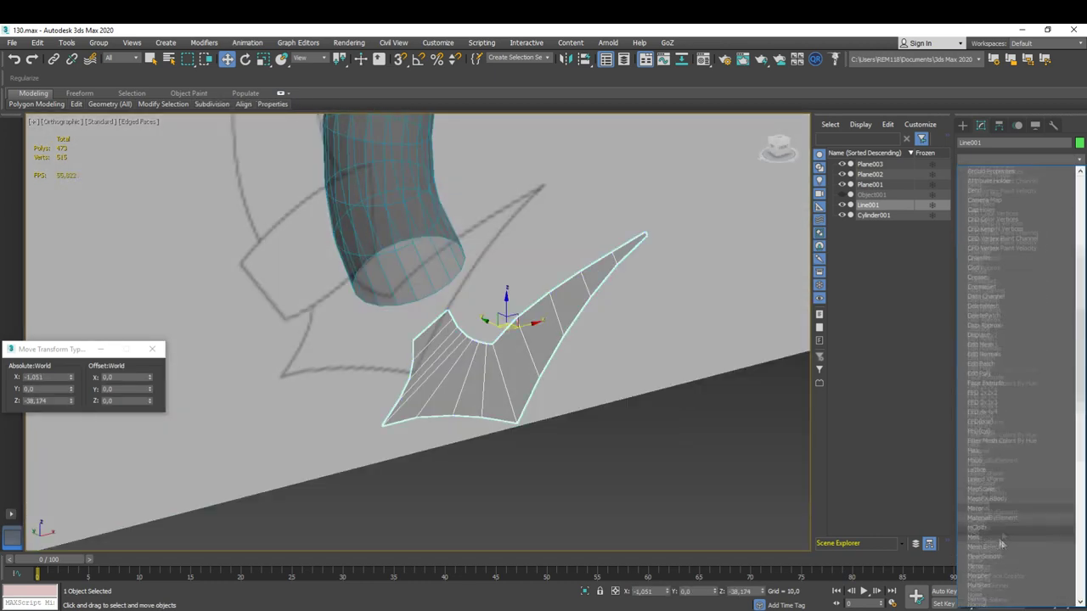
- Add a Shell with a larger Outer Amount and convert to Editable Poly
{"action": "left_click", "coordinate": [974, 441]}
{"action": "left_click_drag", "start_coordinate": [1054, 257], "coordinate": [1052, 346]}
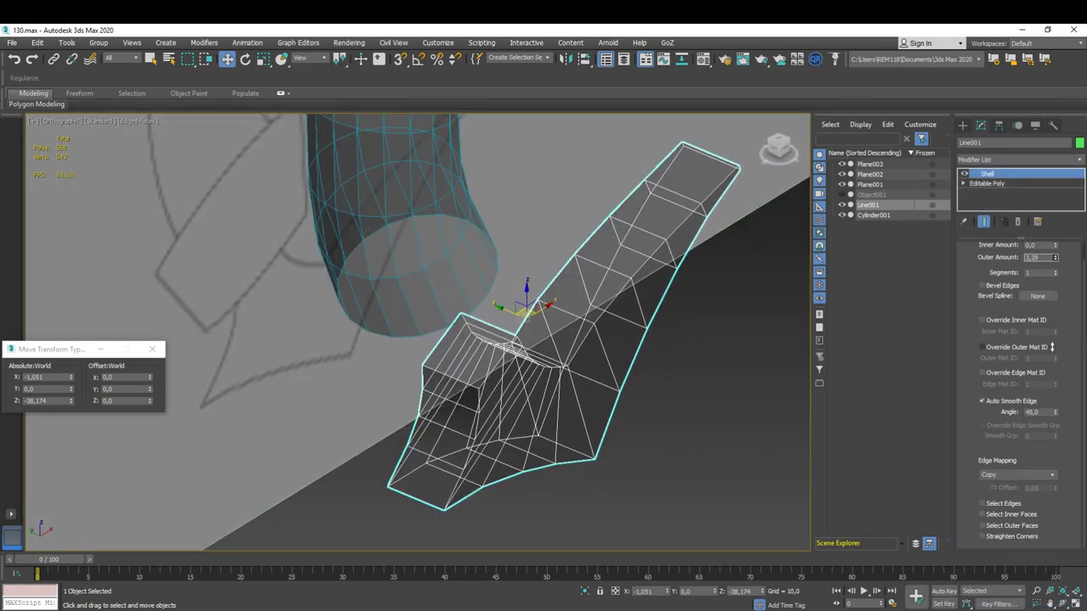
{"action": "left_click", "coordinate": [669, 530]}
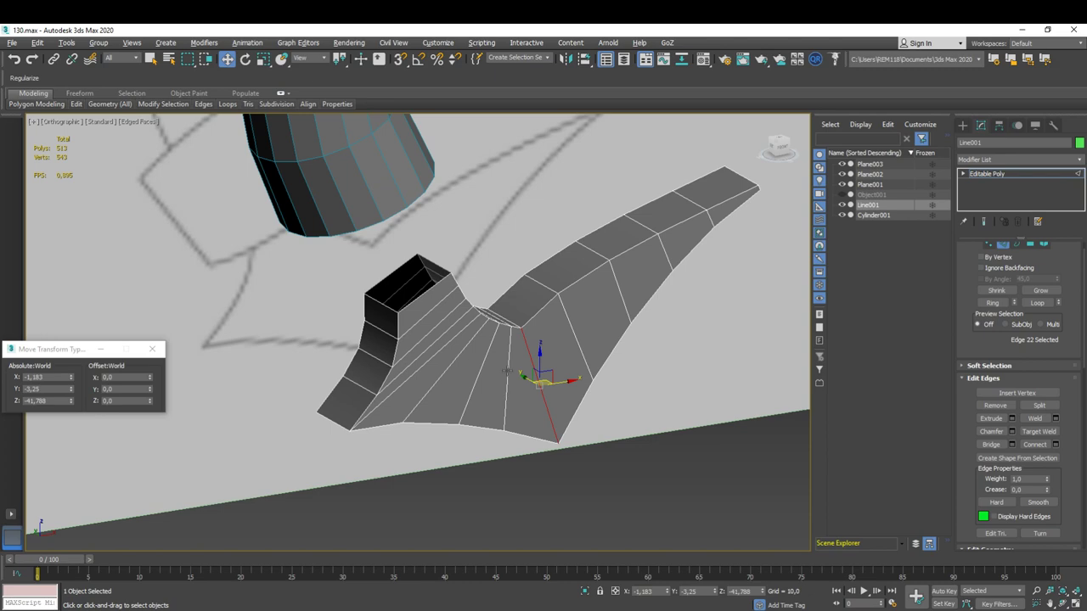
- Ring the side edges and connect a new loop around the piece
{"action": "left_click", "coordinate": [992, 302]}
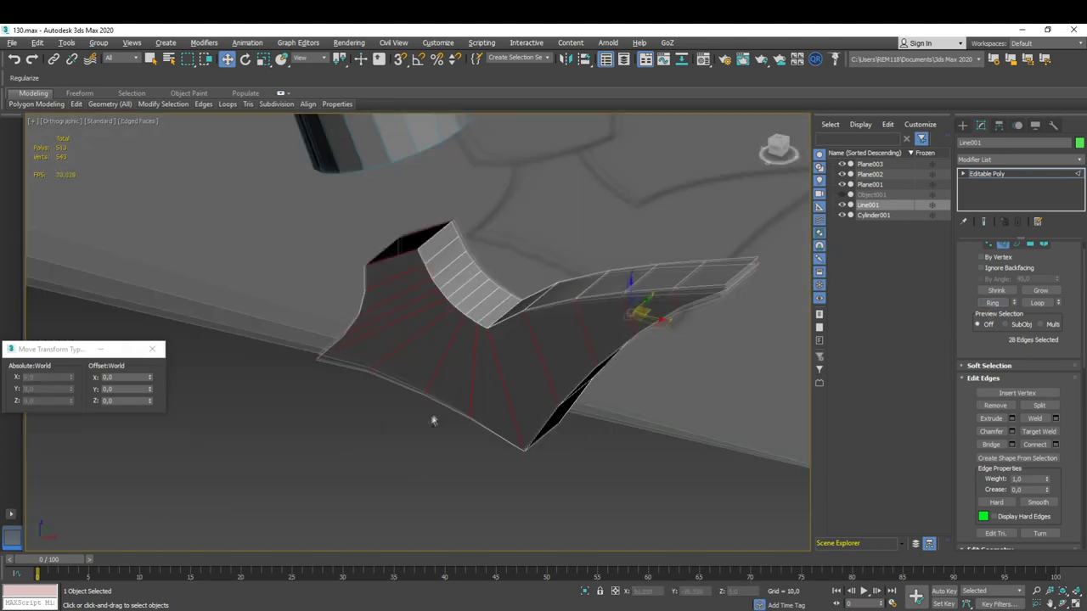
{"action": "left_click", "coordinate": [422, 387]}
{"action": "middle_click_drag", "start_coordinate": [423, 387], "coordinate": [451, 377], "text": "alt"}
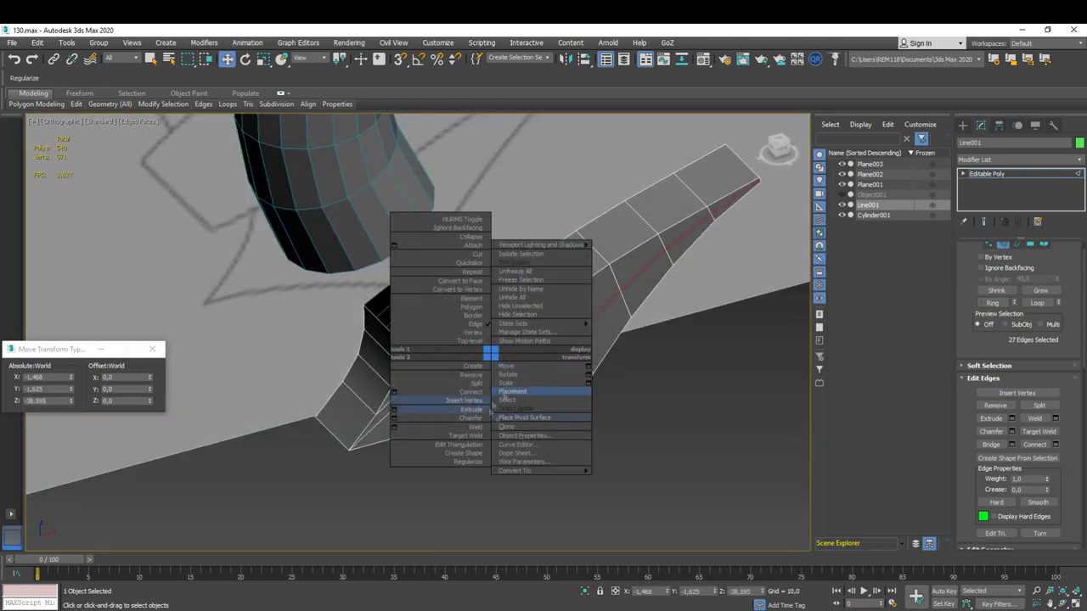
{"action": "left_click", "coordinate": [506, 383]}
{"action": "middle_click_drag", "start_coordinate": [551, 353], "coordinate": [499, 359], "text": "alt"}
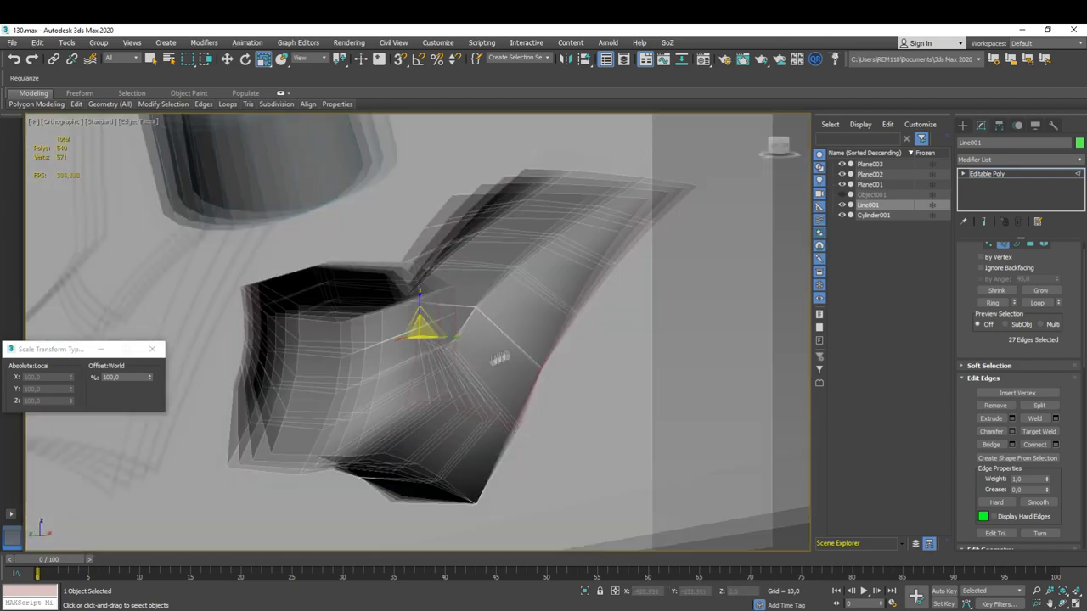
{"action": "right_click", "coordinate": [461, 363]}
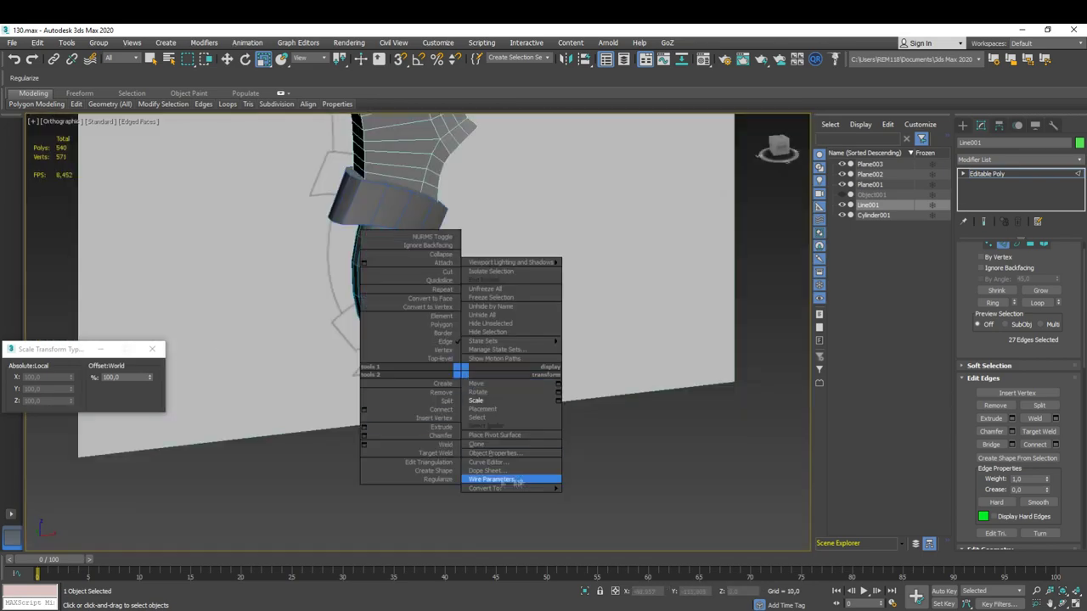
{"action": "left_click", "coordinate": [509, 478]}
{"action": "middle_click_drag", "start_coordinate": [475, 365], "coordinate": [441, 356], "text": "alt"}
- Add an FFD 3x3x3 lattice to the guard and collapse it into the mesh
{"action": "left_click", "coordinate": [1019, 160]}
{"action": "left_click", "coordinate": [974, 392]}
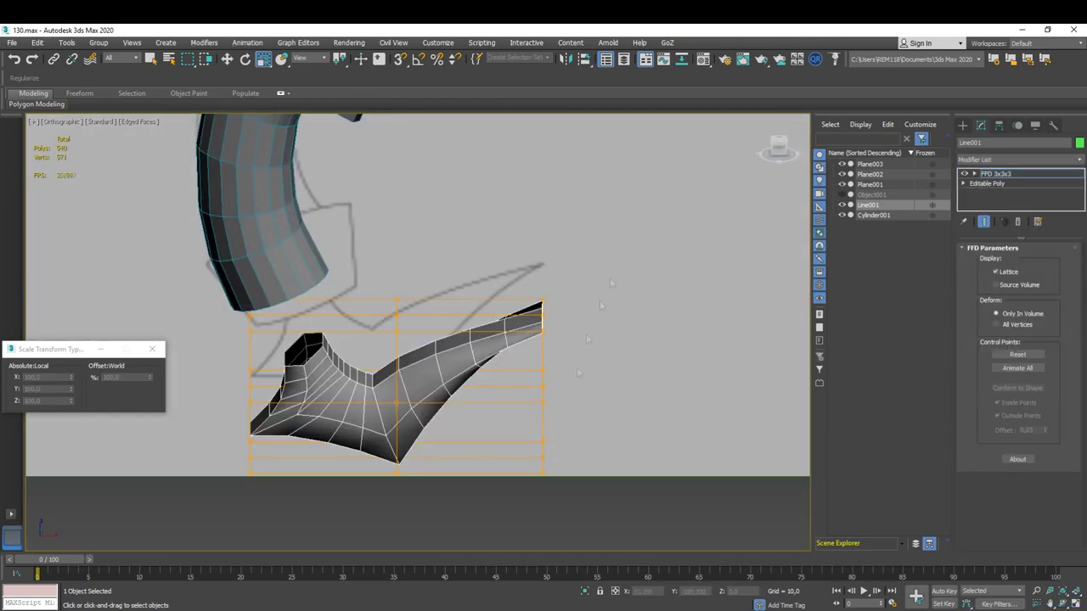
{"action": "middle_click_drag", "start_coordinate": [509, 373], "coordinate": [550, 389], "text": "alt"}
{"action": "middle_click_drag", "start_coordinate": [466, 383], "coordinate": [474, 463], "text": "alt"}
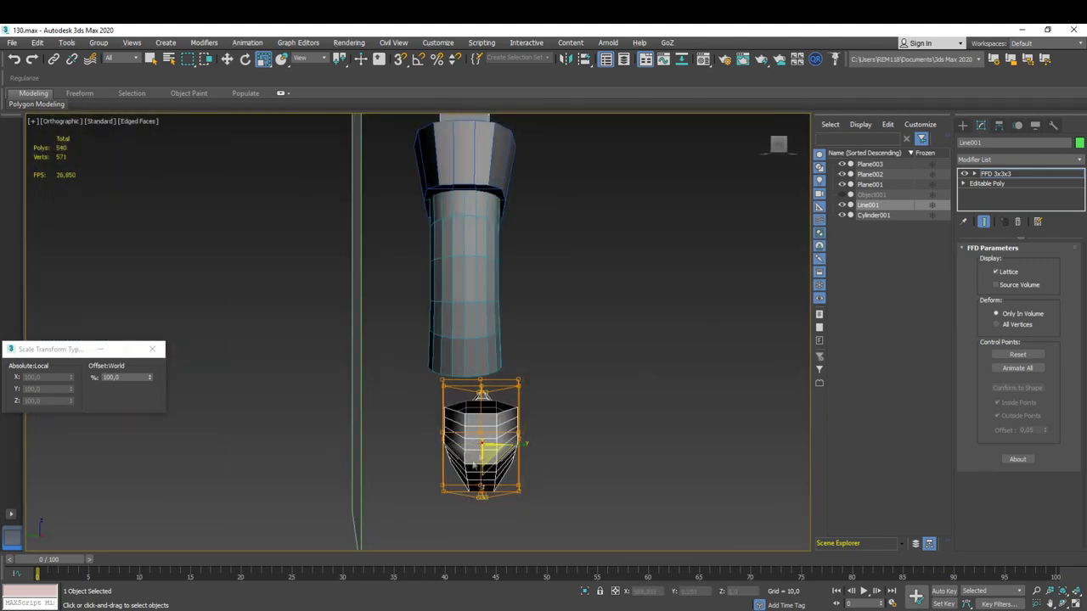
{"action": "left_click", "coordinate": [986, 183]}
- Adjust only the guard's pivot and switch to polygon editing
{"action": "left_click", "coordinate": [981, 125]}
{"action": "left_click", "coordinate": [1017, 204]}
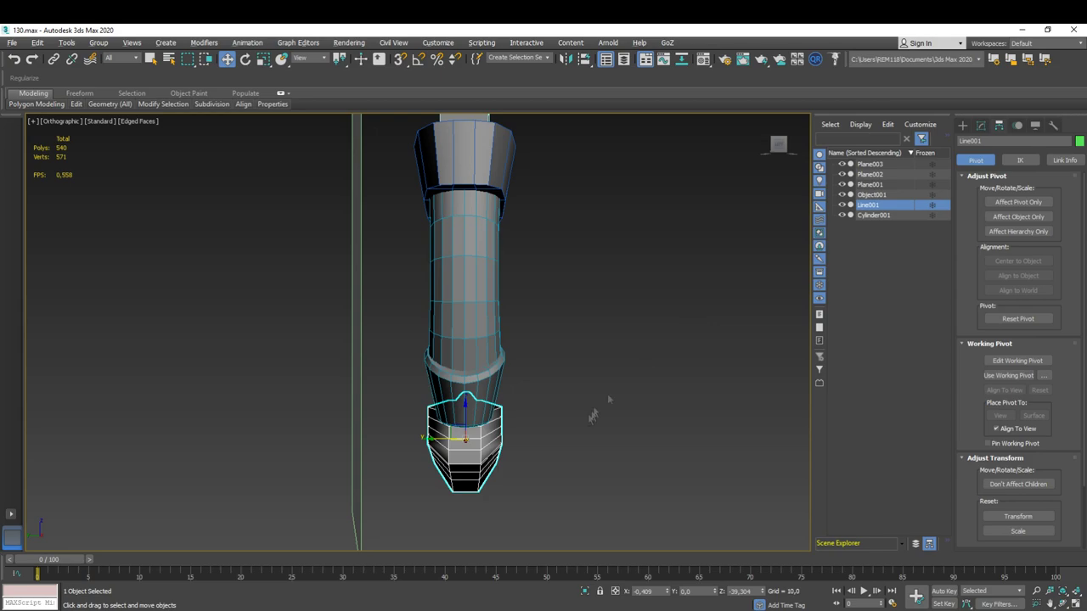
{"action": "middle_click_drag", "start_coordinate": [607, 399], "coordinate": [476, 357], "text": "alt"}
{"action": "mouse_move", "coordinate": [527, 390]}
{"action": "middle_mouse_down", "text": "alt"}
{"action": "mouse_move", "coordinate": [509, 376]}
{"action": "mouse_move", "coordinate": [544, 350]}
{"action": "mouse_move", "coordinate": [556, 377]}
{"action": "mouse_move", "coordinate": [454, 475]}
{"action": "mouse_move", "coordinate": [475, 450]}
{"action": "mouse_move", "coordinate": [442, 399]}
{"action": "mouse_move", "coordinate": [475, 424]}
{"action": "middle_mouse_up", "text": "alt"}
{"action": "key", "text": "2"}
{"action": "key", "text": "2"}
{"action": "left_click", "coordinate": [1030, 263]}
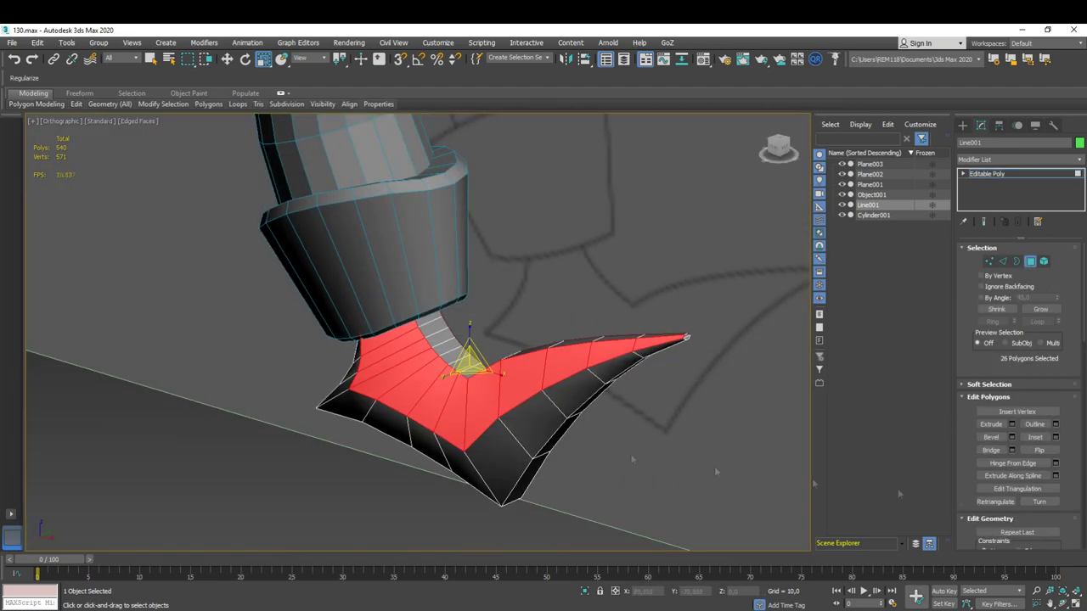
- Select the curved handle mesh, Cylinder001
{"action": "scroll", "coordinate": [1046, 498], "scroll_direction": "down", "scroll_amount": 5}
{"action": "scroll", "coordinate": [395, 530], "scroll_direction": "down", "scroll_amount": 3}
{"action": "middle_click_drag", "start_coordinate": [393, 517], "coordinate": [483, 453], "text": "alt"}
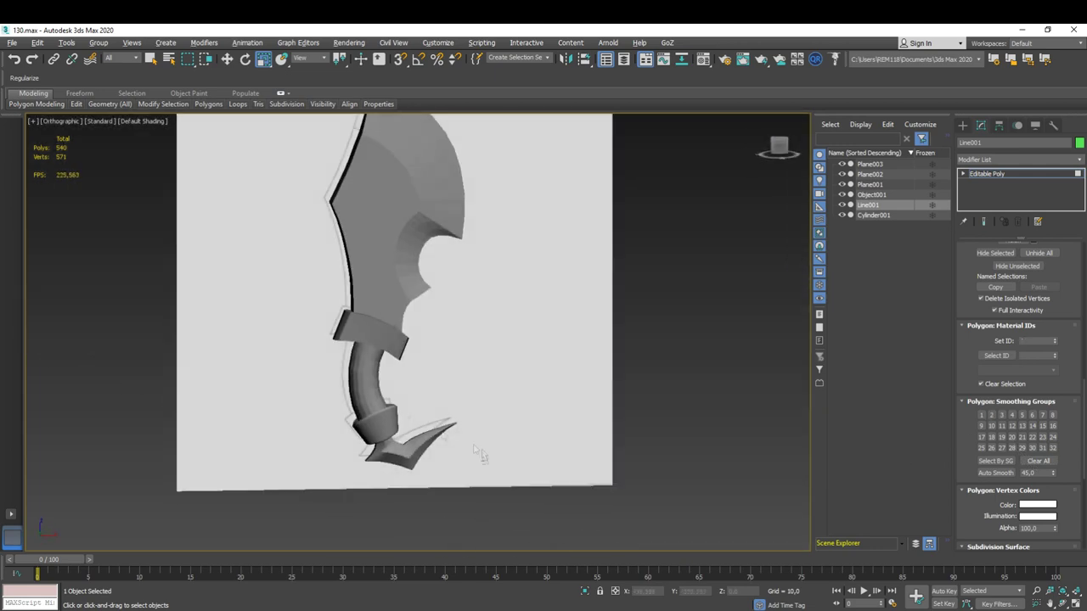
{"action": "scroll", "coordinate": [364, 412], "scroll_direction": "up", "scroll_amount": 4}
{"action": "key", "text": "4"}
{"action": "left_click", "coordinate": [374, 390]}
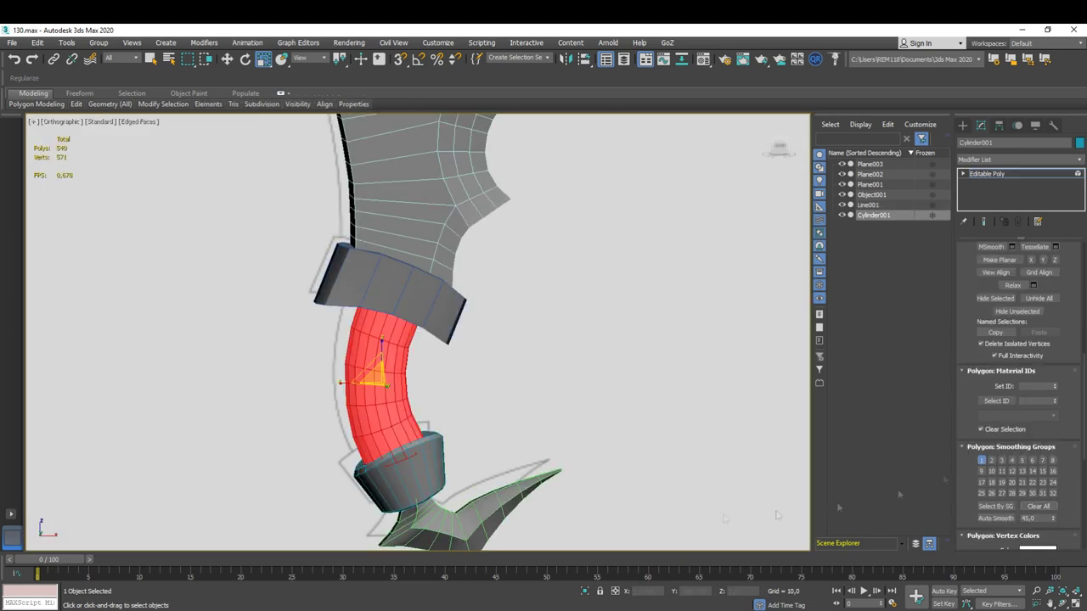
- Frame the handle's lower ring with the scale tool and Vertex mode active
{"action": "scroll", "coordinate": [594, 451], "scroll_direction": "down", "scroll_amount": 3}
{"action": "middle_click_drag", "start_coordinate": [595, 450], "coordinate": [583, 455], "text": "alt"}
{"action": "scroll", "coordinate": [496, 455], "scroll_direction": "up", "scroll_amount": 4}
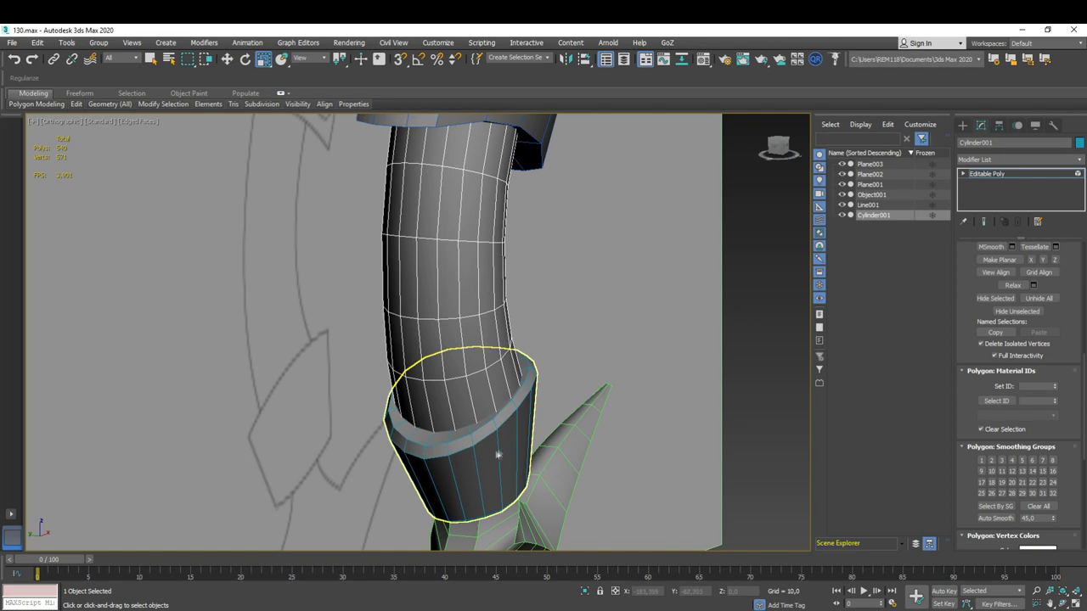
{"action": "key", "text": "4"}
{"action": "key", "text": "r"}
{"action": "middle_click_drag", "start_coordinate": [507, 451], "coordinate": [501, 392], "text": "alt"}
{"action": "key", "text": "1"}
{"action": "scroll", "coordinate": [502, 395], "scroll_direction": "down", "scroll_amount": 5}
- Hide the reference sketch plane Plane001 and switch to a Perspective view
{"action": "left_click", "coordinate": [501, 395]}
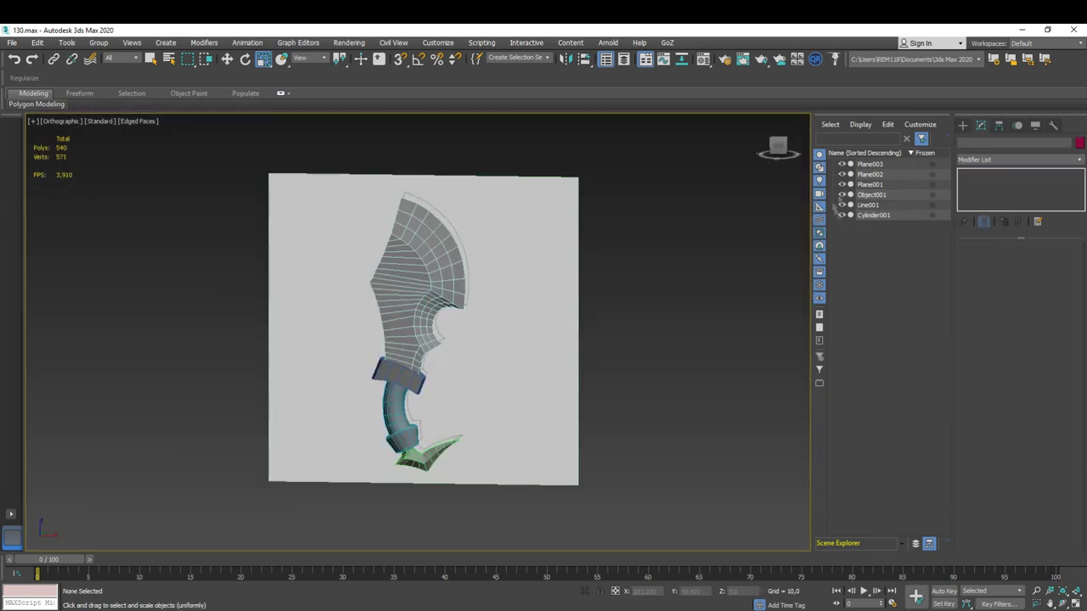
{"action": "key", "text": "p"}
{"action": "scroll", "coordinate": [510, 396], "scroll_direction": "down", "scroll_amount": 2}
{"action": "mouse_move", "coordinate": [529, 432]}
{"action": "middle_mouse_down", "text": "alt"}
{"action": "mouse_move", "coordinate": [286, 393]}
{"action": "mouse_move", "coordinate": [486, 349]}
{"action": "mouse_move", "coordinate": [410, 356]}
{"action": "middle_mouse_up", "text": "alt"}
{"action": "scroll", "coordinate": [451, 333], "scroll_direction": "up", "scroll_amount": 5}
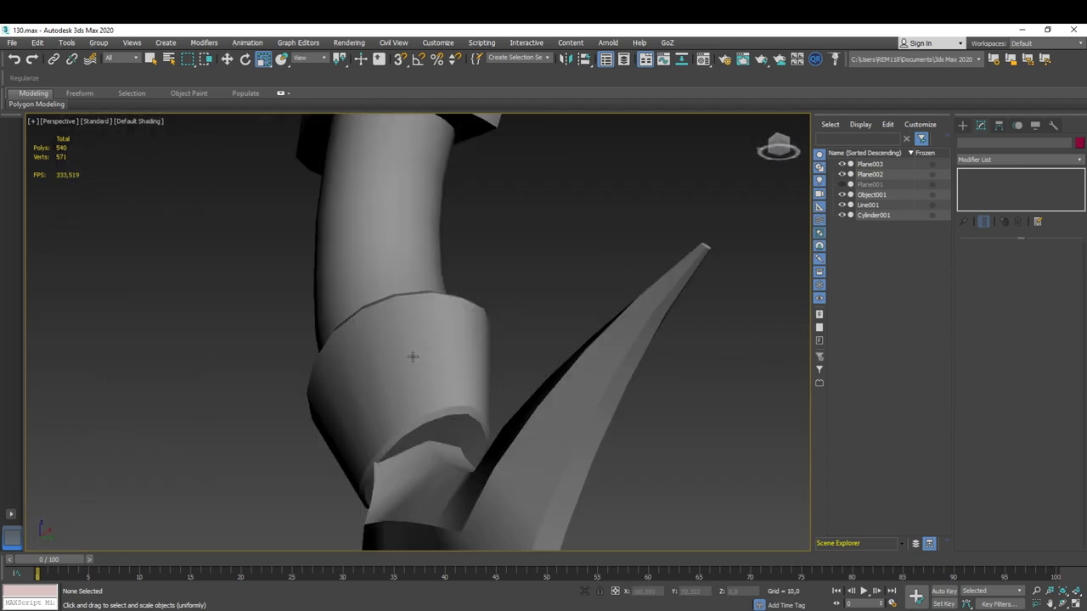
- Select the lower ring Object001 in Vertex mode
{"action": "left_click", "coordinate": [410, 357]}
{"action": "key", "text": "1"}
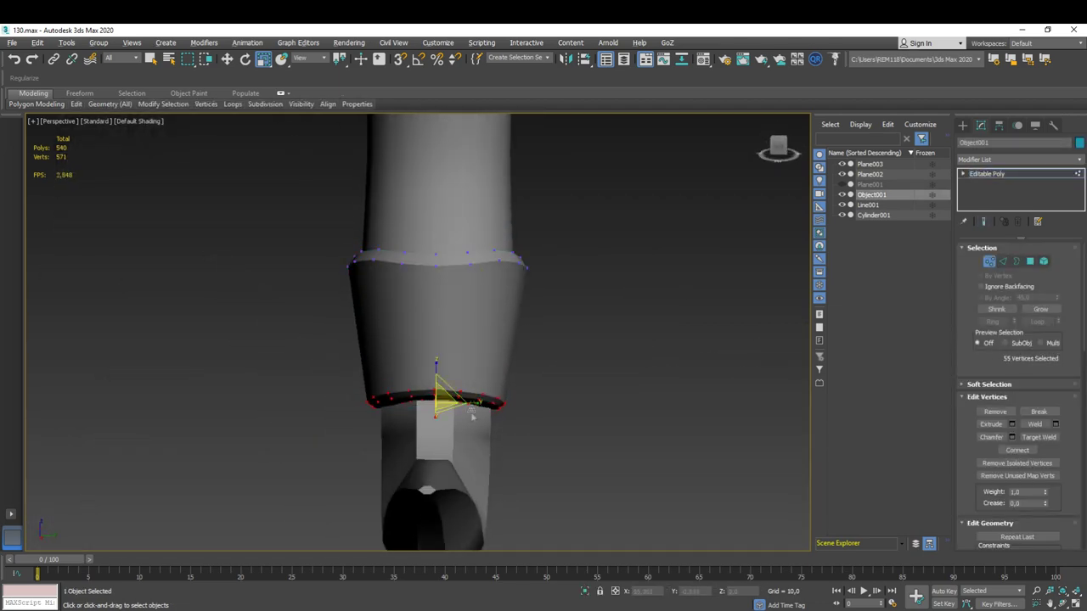
{"action": "scroll", "coordinate": [473, 416], "scroll_direction": "down", "scroll_amount": 5}
{"action": "scroll", "coordinate": [538, 424], "scroll_direction": "up", "scroll_amount": 3}
- Give the side faces of guard Plane003 smoothing group 3
{"action": "left_click", "coordinate": [376, 448]}
{"action": "scroll", "coordinate": [376, 448], "scroll_direction": "up", "scroll_amount": 4}
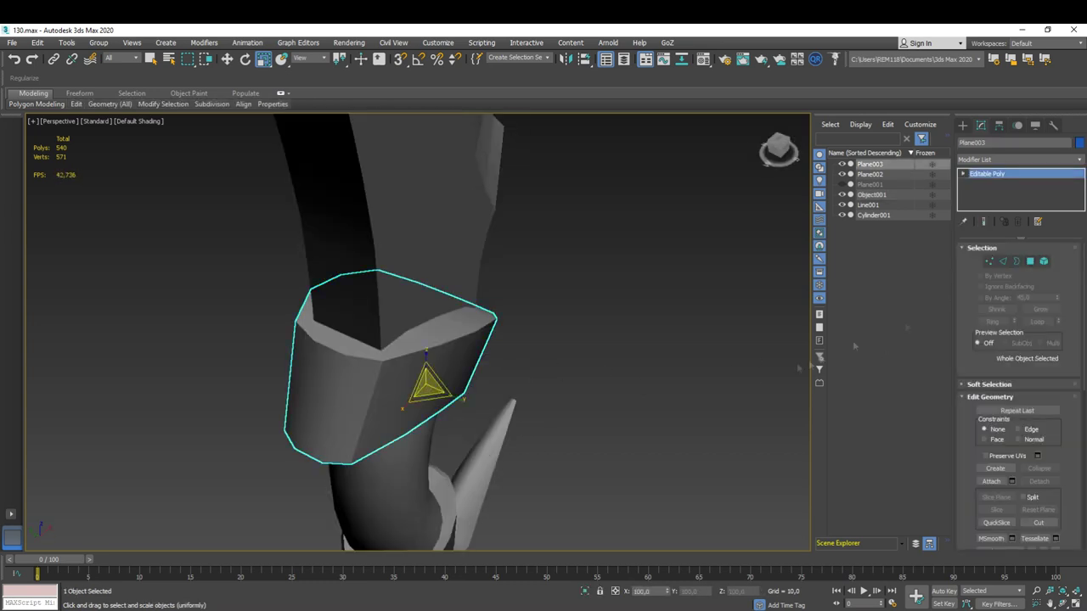
{"action": "key", "text": "4"}
{"action": "middle_click_drag", "start_coordinate": [400, 412], "coordinate": [394, 365], "text": "alt"}
{"action": "left_click", "coordinate": [395, 373]}
{"action": "left_click", "coordinate": [323, 374], "text": "shift"}
{"action": "scroll", "coordinate": [1039, 475], "scroll_direction": "down", "scroll_amount": 5}
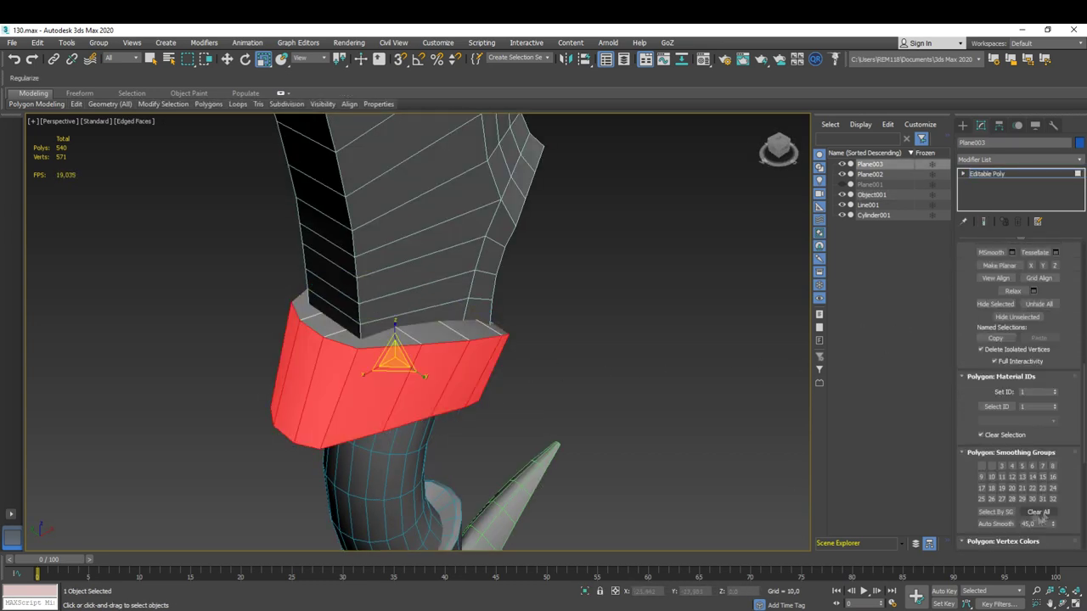
{"action": "left_click", "coordinate": [1002, 466]}
{"action": "left_click", "coordinate": [691, 451]}
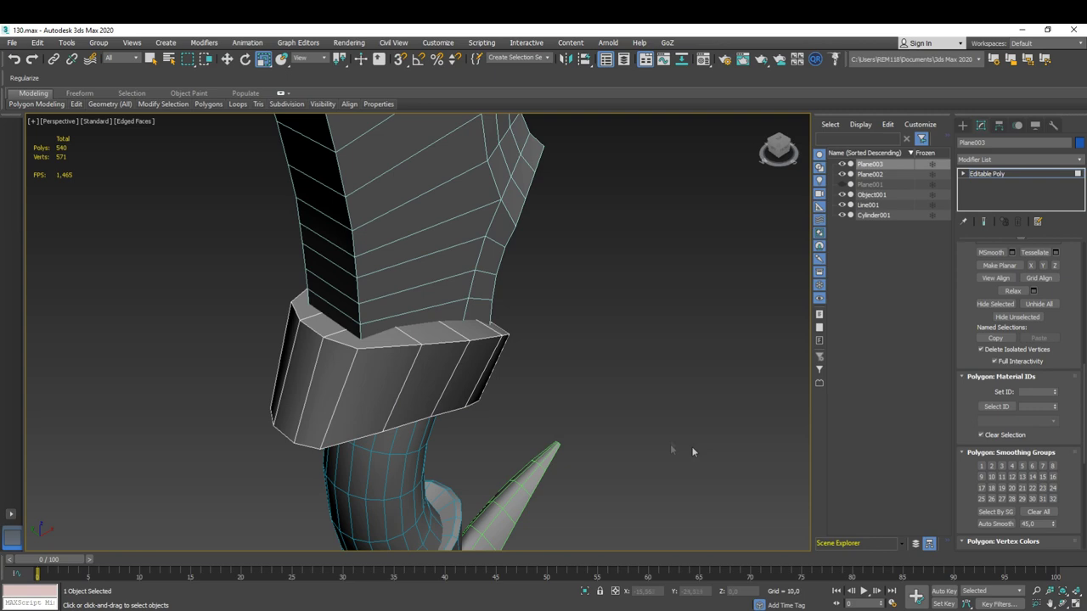
- Chamfer the guard's top rim edges, raising the scene to 568 polygons
{"action": "key", "text": "4"}
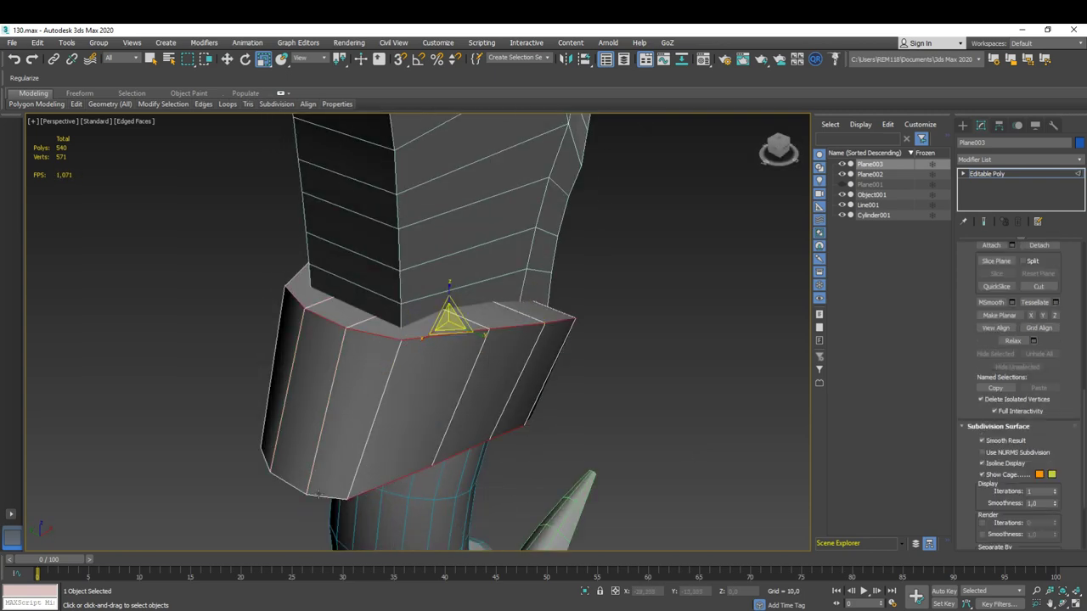
{"action": "middle_click_drag", "start_coordinate": [317, 494], "coordinate": [450, 404], "text": "alt"}
{"action": "middle_click_drag", "start_coordinate": [438, 531], "coordinate": [318, 373], "text": "alt"}
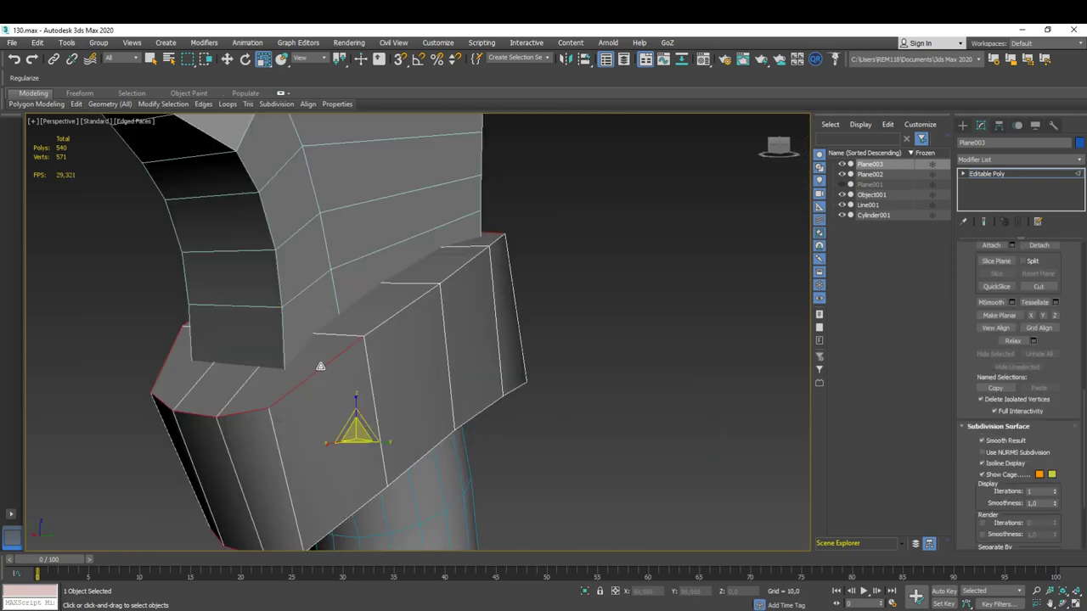
{"action": "mouse_move", "coordinate": [351, 513]}
{"action": "middle_mouse_down", "text": "alt"}
{"action": "mouse_move", "coordinate": [538, 400]}
{"action": "mouse_move", "coordinate": [414, 367]}
{"action": "middle_mouse_up", "text": "alt"}
{"action": "key", "text": "2"}
{"action": "left_click", "coordinate": [1011, 314]}
{"action": "middle_click_drag", "start_coordinate": [475, 382], "coordinate": [426, 358], "text": "alt"}
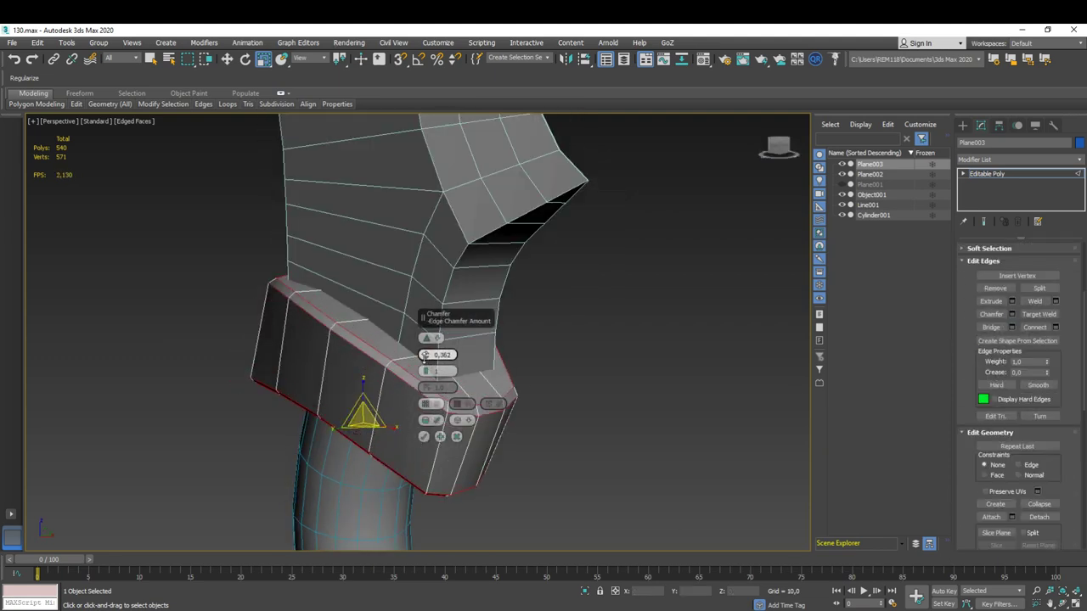
{"action": "scroll", "coordinate": [632, 455], "scroll_direction": "down", "scroll_amount": 5}
{"action": "middle_click_drag", "start_coordinate": [545, 376], "coordinate": [528, 376], "text": "alt"}
{"action": "scroll", "coordinate": [368, 358], "scroll_direction": "up", "scroll_amount": 5}
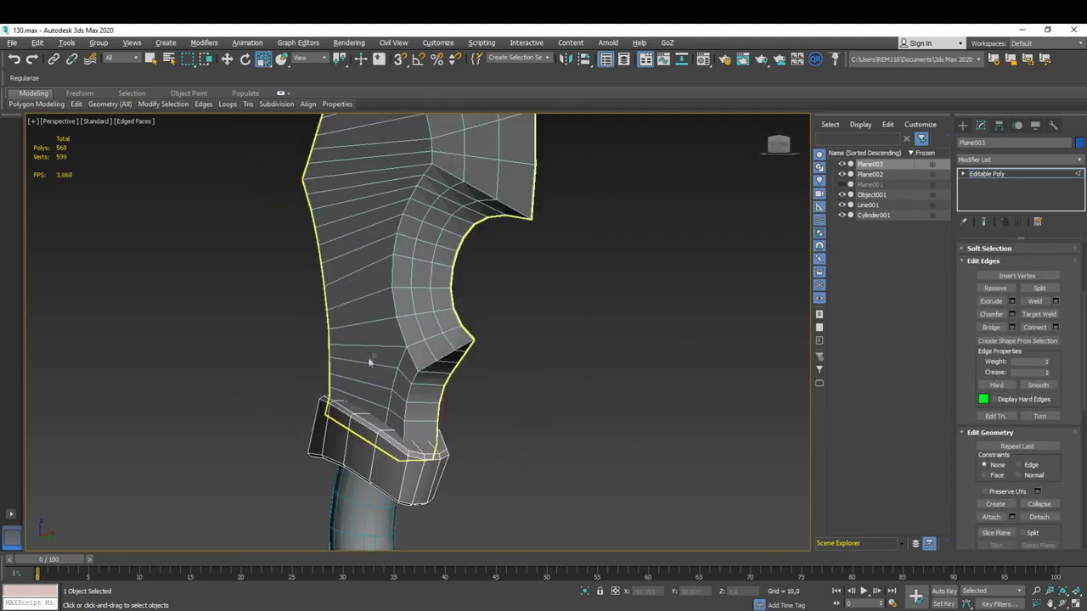
- Select the blade Plane002 and zoom in on its notch
{"action": "key", "text": "2"}
{"action": "left_click", "coordinate": [376, 347]}
{"action": "scroll", "coordinate": [521, 381], "scroll_direction": "down", "scroll_amount": 4}
{"action": "key", "text": "r"}
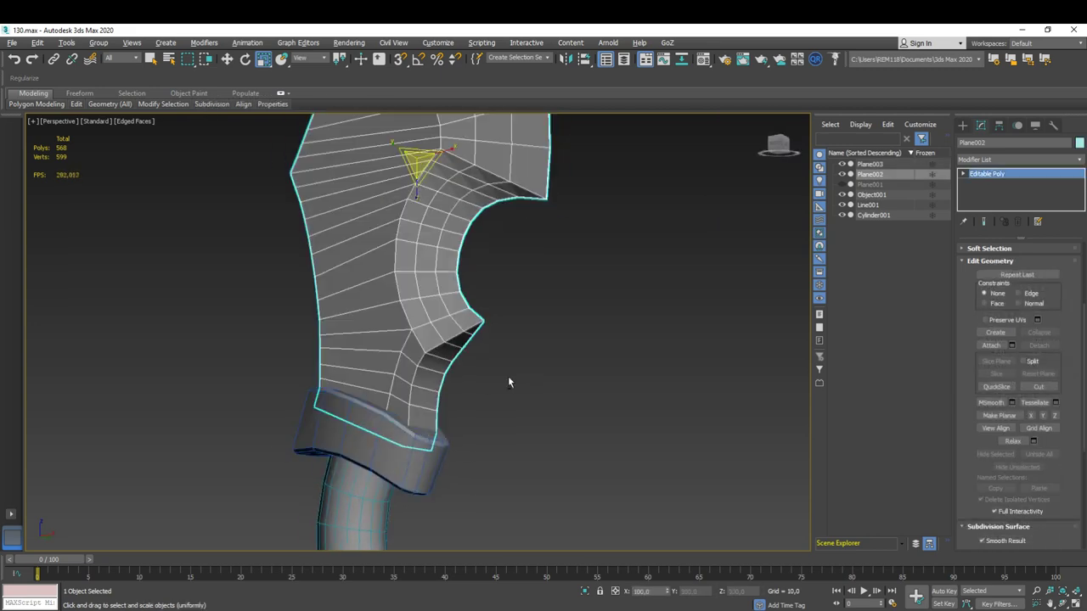
{"action": "scroll", "coordinate": [521, 331], "scroll_direction": "up", "scroll_amount": 4}
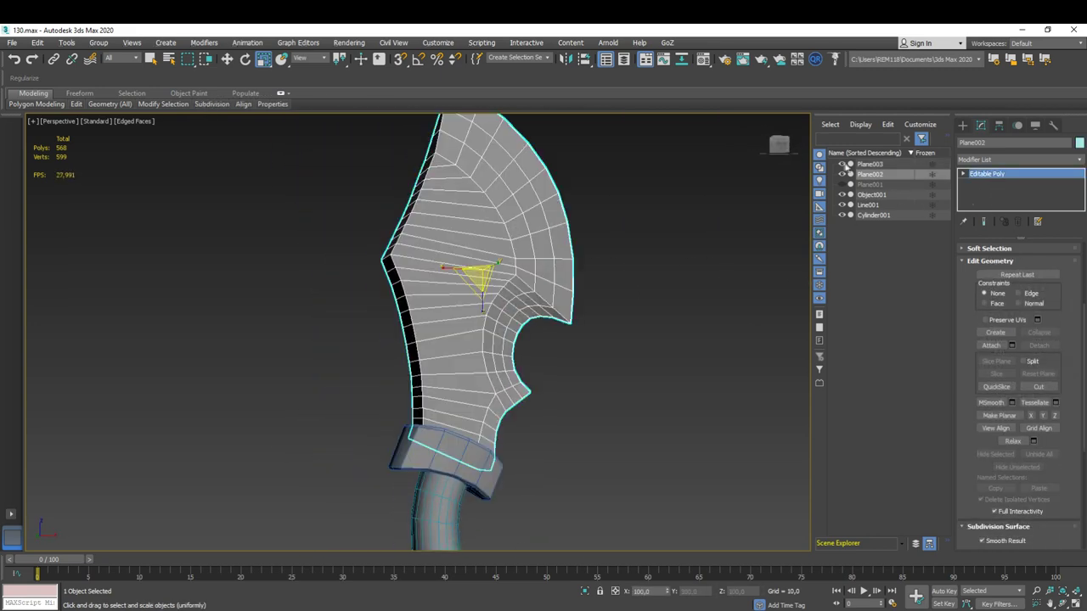
{"action": "scroll", "coordinate": [485, 206], "scroll_direction": "up", "scroll_amount": 4}
{"action": "middle_click_drag", "start_coordinate": [485, 255], "coordinate": [475, 102]}
- Chamfer the notch's inner edge loop by about 0.88, reaching 584 polygons
{"action": "key", "text": "2"}
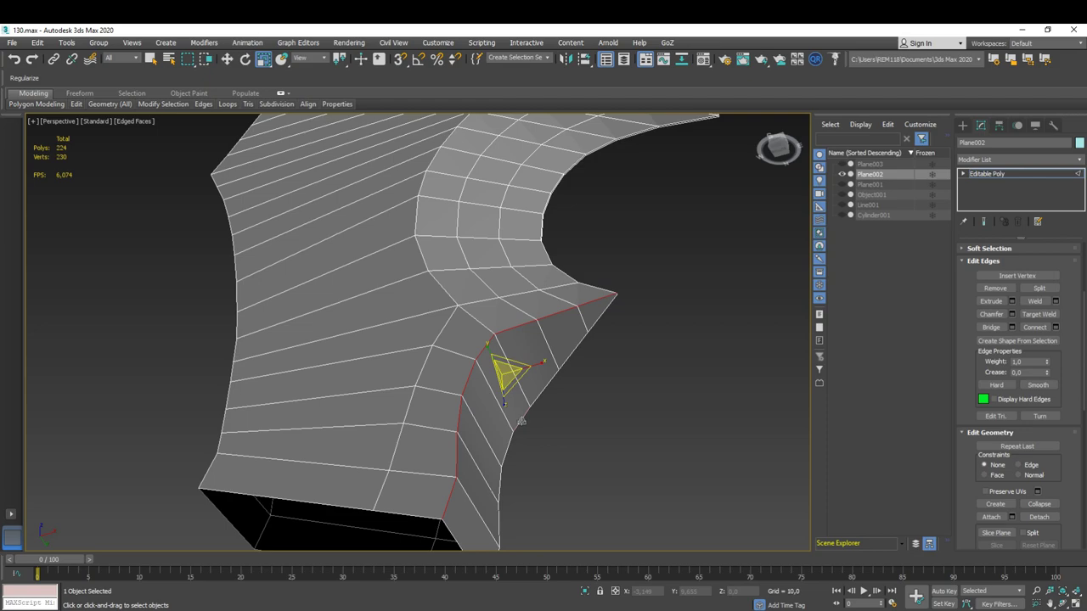
{"action": "scroll", "coordinate": [580, 294], "scroll_direction": "up", "scroll_amount": 4}
{"action": "scroll", "coordinate": [579, 294], "scroll_direction": "down", "scroll_amount": 4}
{"action": "left_click", "coordinate": [1011, 314]}
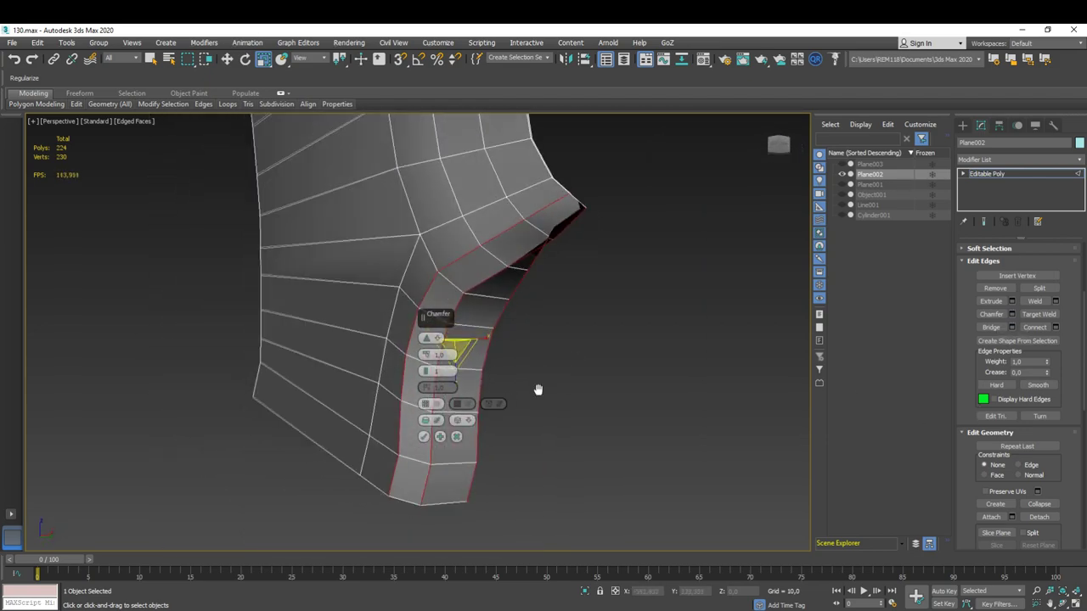
{"action": "scroll", "coordinate": [538, 388], "scroll_direction": "down", "scroll_amount": 3}
{"action": "scroll", "coordinate": [432, 393], "scroll_direction": "up", "scroll_amount": 5}
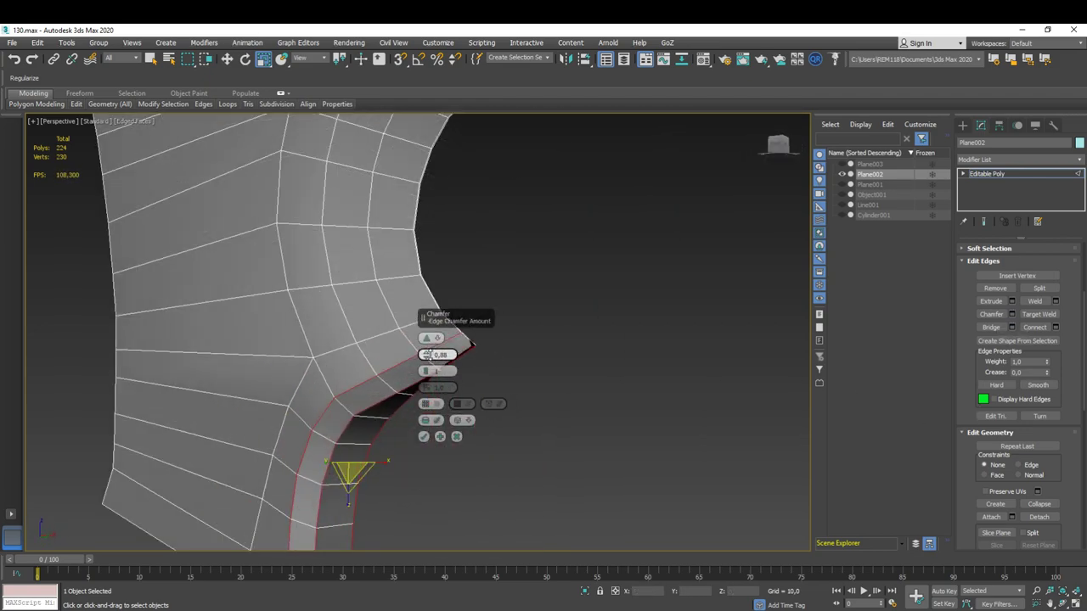
{"action": "key", "text": "1"}
{"action": "mouse_move", "coordinate": [429, 354]}
{"action": "middle_mouse_down", "text": "alt"}
{"action": "mouse_move", "coordinate": [431, 395]}
{"action": "mouse_move", "coordinate": [370, 402]}
{"action": "middle_mouse_up", "text": "alt"}
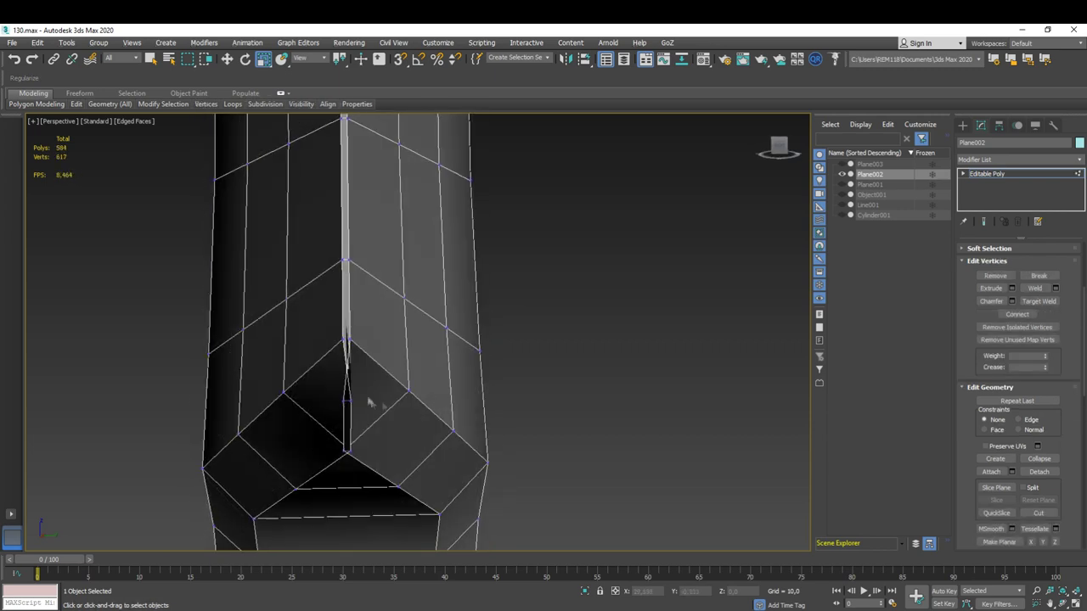
- Pick the vertex at the notch chamfer's end and enable the Edge constraint
{"action": "scroll", "coordinate": [369, 403], "scroll_direction": "up", "scroll_amount": 2}
{"action": "key", "text": "w"}
{"action": "left_click", "coordinate": [392, 382]}
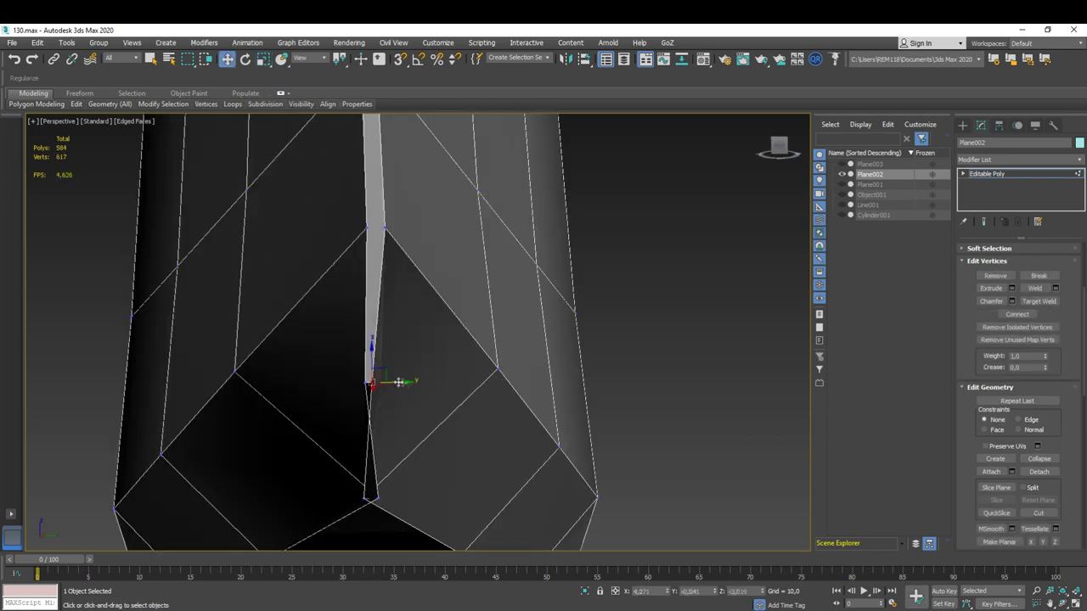
{"action": "middle_click_drag", "start_coordinate": [431, 399], "coordinate": [382, 456], "text": "alt"}
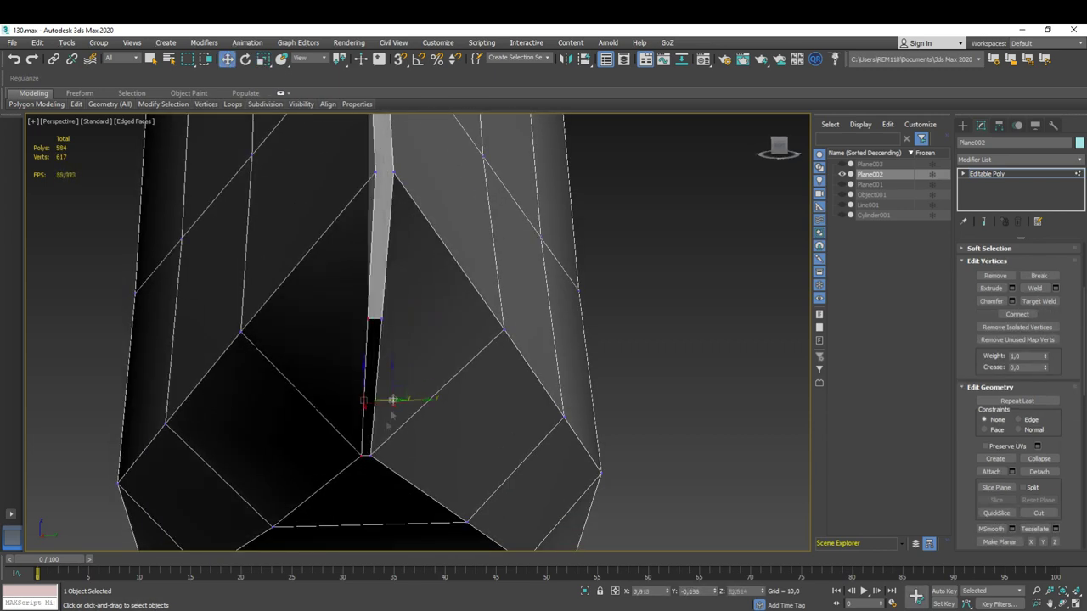
{"action": "mouse_move", "coordinate": [408, 402]}
{"action": "middle_mouse_down", "text": "alt"}
{"action": "mouse_move", "coordinate": [449, 342]}
{"action": "mouse_move", "coordinate": [424, 354]}
{"action": "mouse_move", "coordinate": [368, 433]}
{"action": "mouse_move", "coordinate": [378, 437]}
{"action": "middle_mouse_up", "text": "alt"}
{"action": "scroll", "coordinate": [1009, 428], "scroll_direction": "down", "scroll_amount": 3}
{"action": "scroll", "coordinate": [1009, 428], "scroll_direction": "up", "scroll_amount": 1}
{"action": "left_click", "coordinate": [1018, 318]}
{"action": "key", "text": "r"}
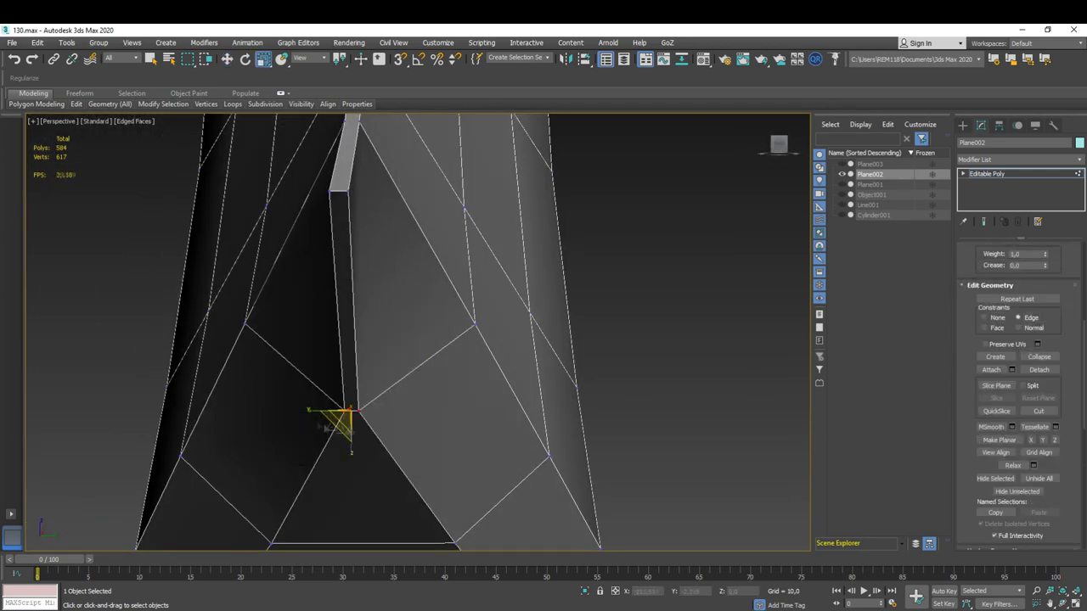
- Reposition the notch-tip and corner vertices so the chamfer strip closes into the blade edge
{"action": "scroll", "coordinate": [1070, 410], "scroll_direction": "down", "scroll_amount": 3}
{"action": "mouse_move", "coordinate": [484, 395]}
{"action": "middle_mouse_down", "text": "alt"}
{"action": "mouse_move", "coordinate": [493, 444]}
{"action": "mouse_move", "coordinate": [522, 414]}
{"action": "middle_mouse_up", "text": "alt"}
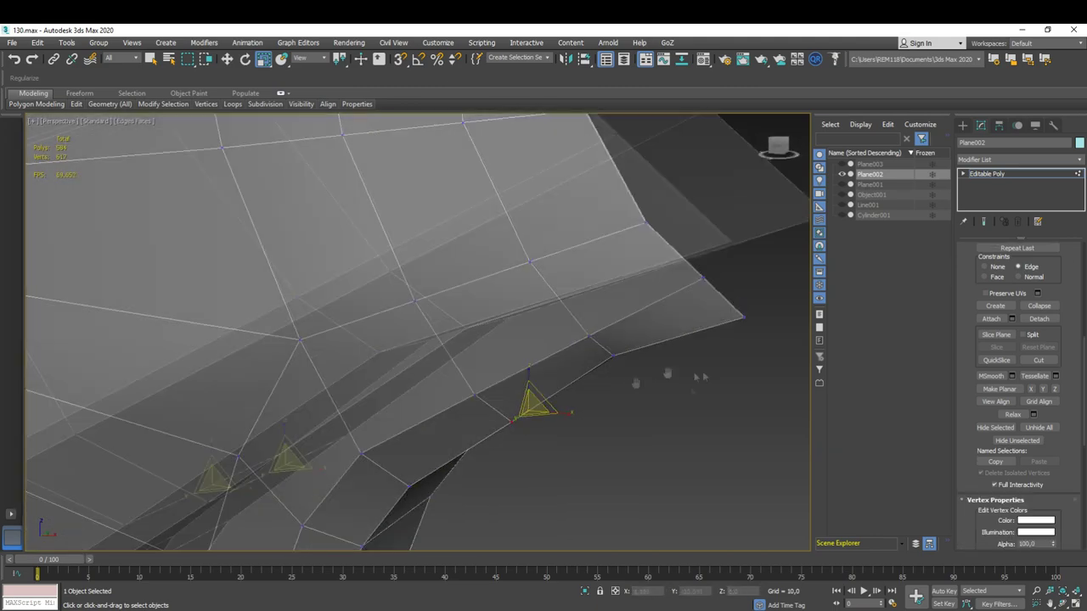
{"action": "middle_click_drag", "start_coordinate": [433, 399], "coordinate": [533, 398], "text": "alt"}
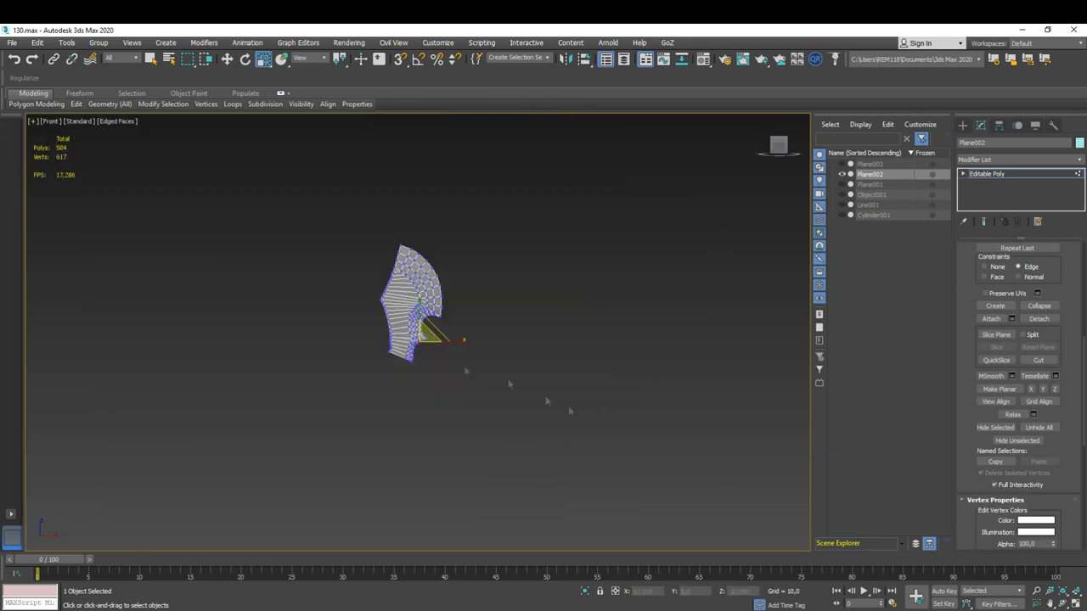
{"action": "key", "text": "1"}
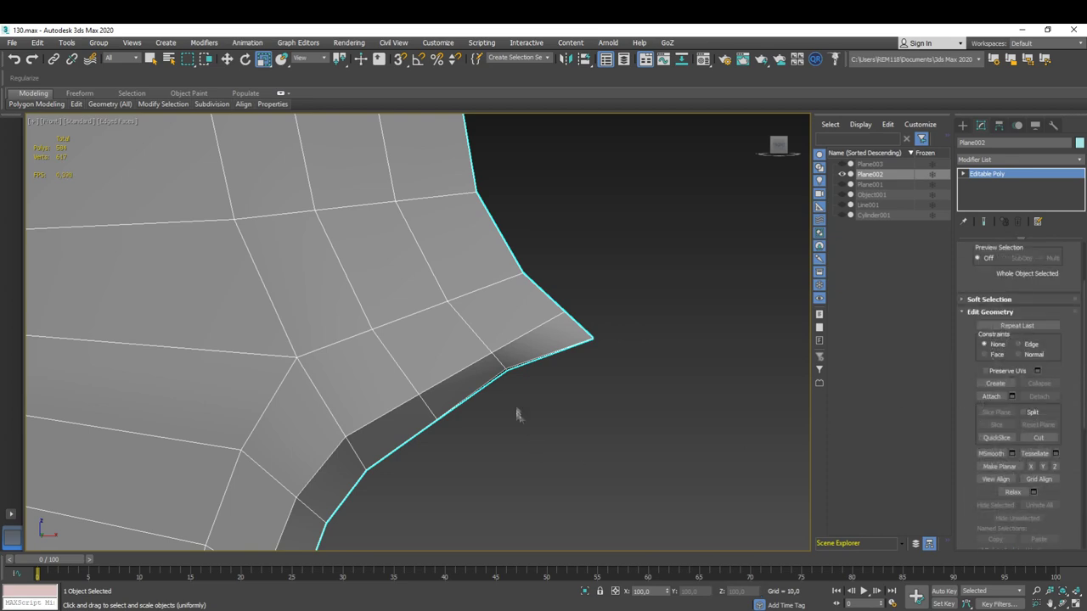
{"action": "key", "text": "1"}
{"action": "key", "text": "w"}
{"action": "left_click", "coordinate": [507, 370]}
{"action": "mouse_move", "coordinate": [512, 374]}
{"action": "middle_mouse_down", "text": "alt"}
{"action": "mouse_move", "coordinate": [522, 368]}
{"action": "mouse_move", "coordinate": [478, 368]}
{"action": "middle_mouse_up", "text": "alt"}
{"action": "left_click_drag", "start_coordinate": [479, 399], "coordinate": [414, 341]}
{"action": "mouse_move", "coordinate": [502, 321]}
{"action": "middle_mouse_down", "text": "alt"}
{"action": "mouse_move", "coordinate": [396, 334]}
{"action": "mouse_move", "coordinate": [485, 425]}
{"action": "middle_mouse_up", "text": "alt"}
{"action": "scroll", "coordinate": [389, 365], "scroll_direction": "down", "scroll_amount": 3}
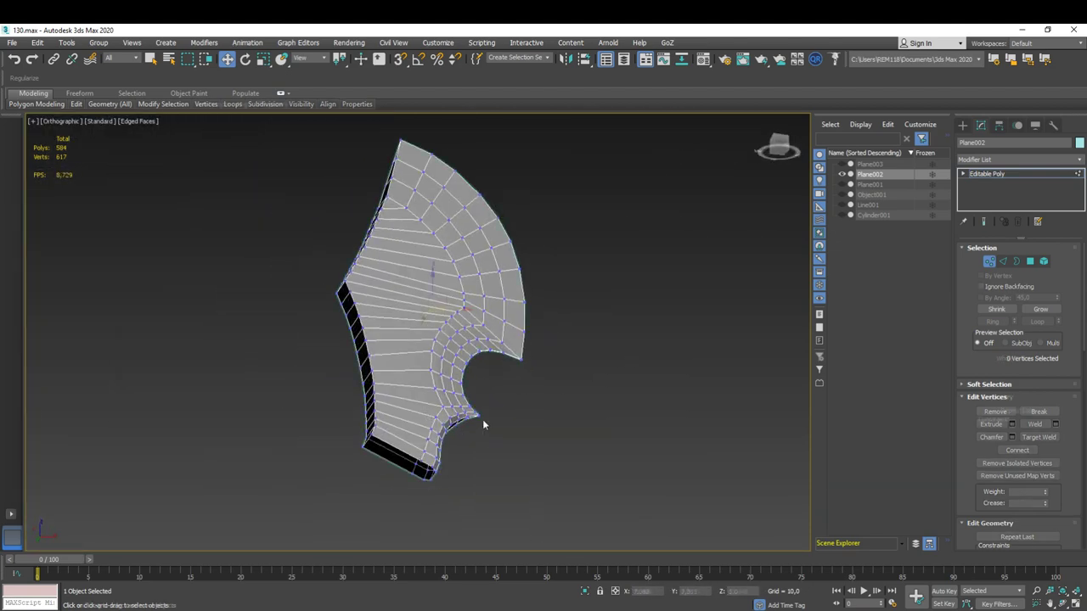
- Chamfer the blade's 52-edge back border loop by about 0.8
{"action": "key", "text": "1"}
{"action": "key", "text": "2"}
{"action": "scroll", "coordinate": [406, 381], "scroll_direction": "up", "scroll_amount": 5}
{"action": "double_click", "coordinate": [315, 291]}
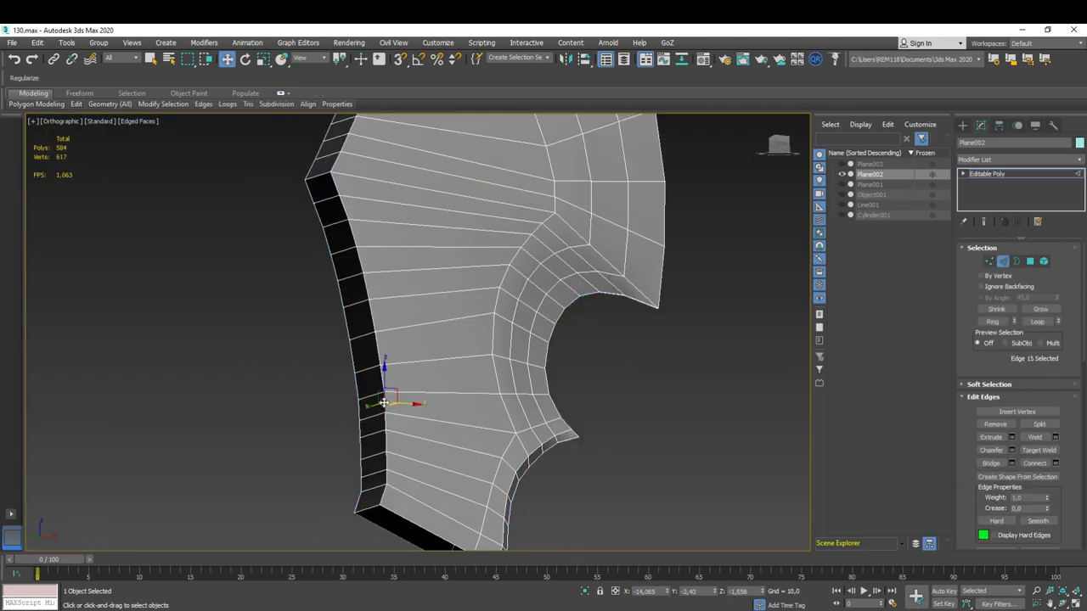
{"action": "scroll", "coordinate": [521, 449], "scroll_direction": "down", "scroll_amount": 6}
{"action": "mouse_move", "coordinate": [521, 449]}
{"action": "middle_mouse_down", "text": "alt"}
{"action": "mouse_move", "coordinate": [595, 475]}
{"action": "mouse_move", "coordinate": [776, 504]}
{"action": "middle_mouse_up", "text": "alt"}
{"action": "left_click", "coordinate": [1011, 450]}
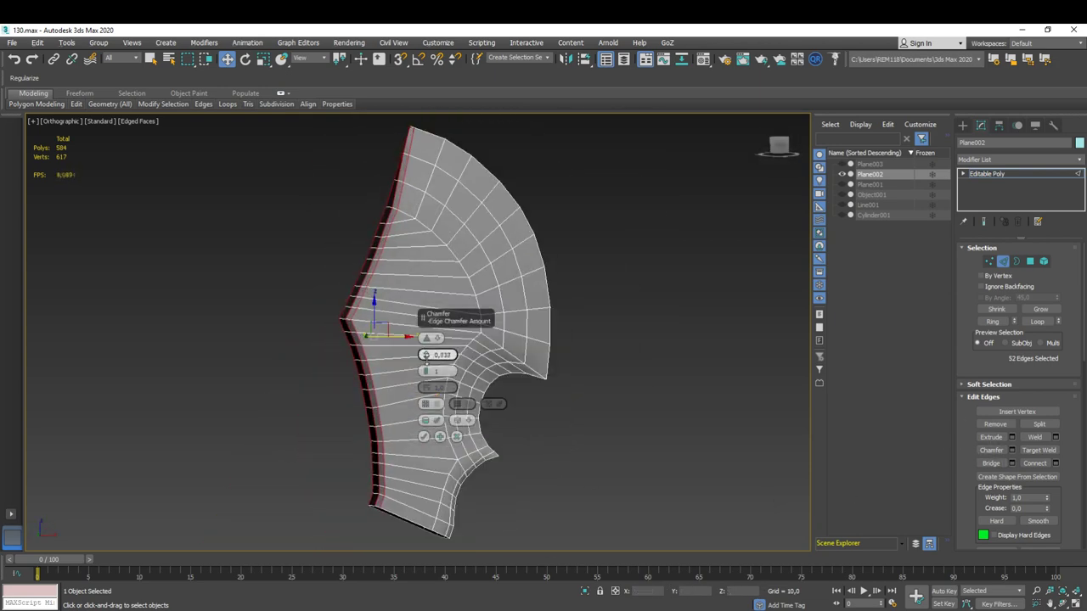
{"action": "left_click", "coordinate": [424, 437]}
- Cut a new edge into the blade tip and move the tip vertex, reaching 637 polygons
{"action": "key", "text": "1"}
{"action": "middle_click_drag", "start_coordinate": [424, 437], "coordinate": [431, 274], "text": "alt"}
{"action": "scroll", "coordinate": [388, 376], "scroll_direction": "up", "scroll_amount": 5}
{"action": "scroll", "coordinate": [401, 398], "scroll_direction": "up", "scroll_amount": 2}
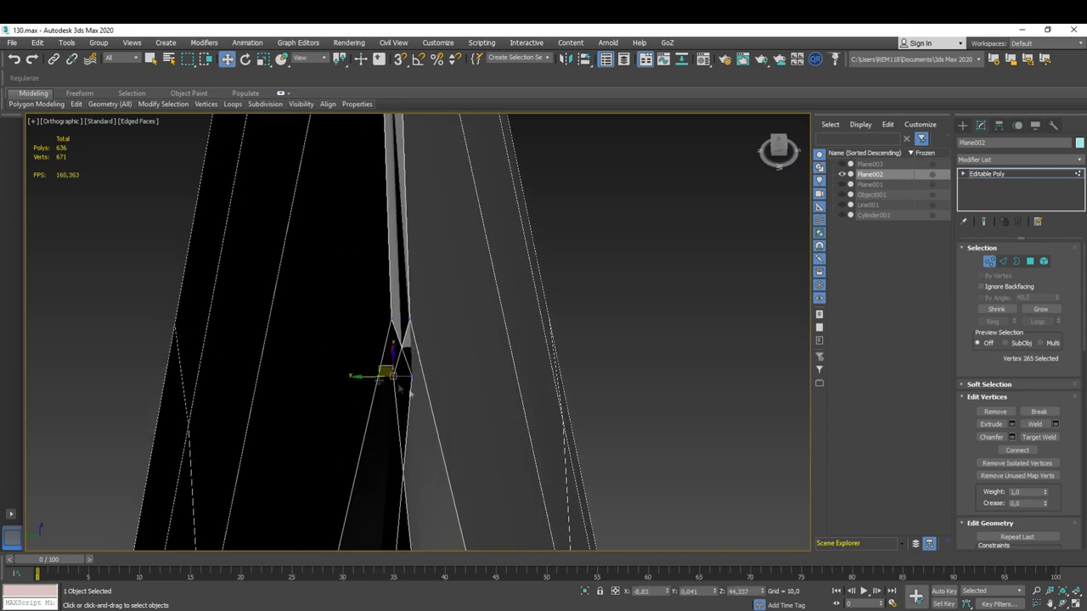
{"action": "mouse_move", "coordinate": [367, 376]}
{"action": "middle_mouse_down", "text": "alt"}
{"action": "mouse_move", "coordinate": [430, 426]}
{"action": "mouse_move", "coordinate": [469, 394]}
{"action": "mouse_move", "coordinate": [462, 356]}
{"action": "middle_mouse_up", "text": "alt"}
{"action": "scroll", "coordinate": [1056, 451], "scroll_direction": "down", "scroll_amount": 5}
{"action": "left_click", "coordinate": [1038, 444]}
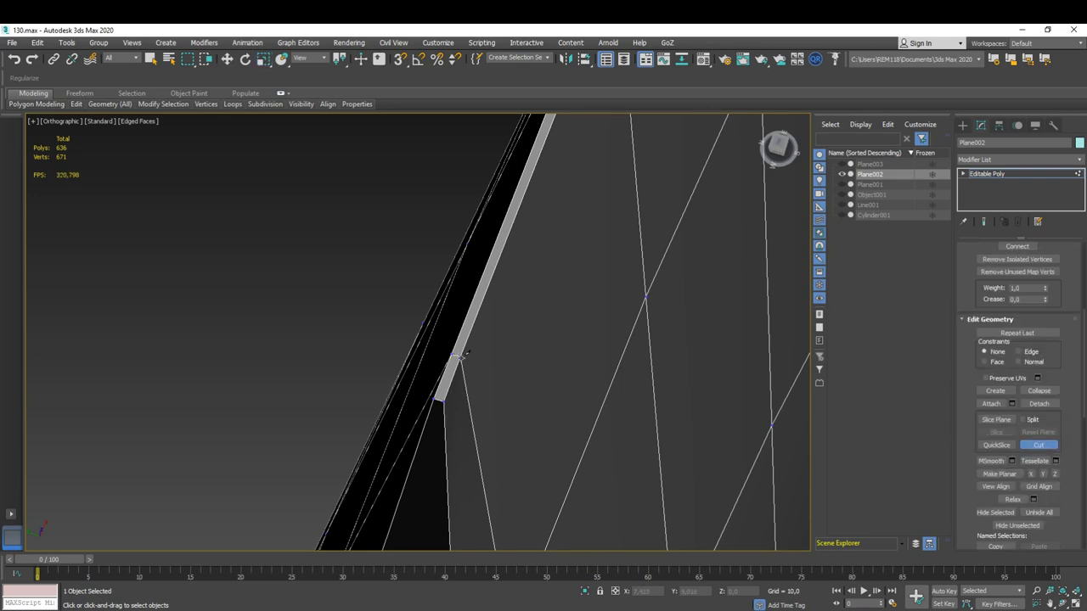
{"action": "key", "text": "f"}
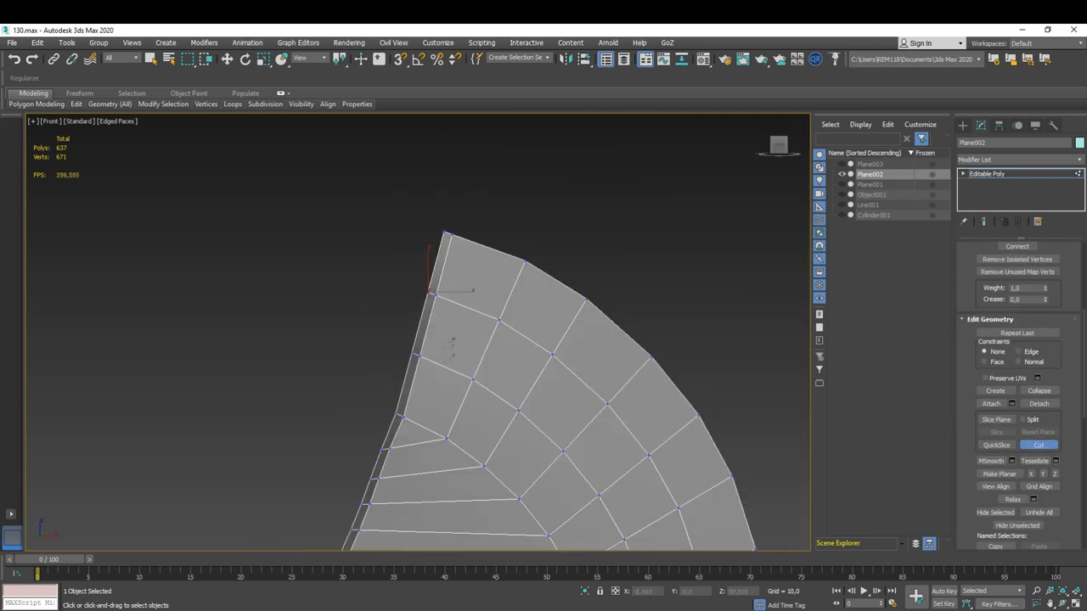
{"action": "scroll", "coordinate": [424, 348], "scroll_direction": "up", "scroll_amount": 3}
{"action": "key", "text": "w"}
{"action": "left_click", "coordinate": [428, 341]}
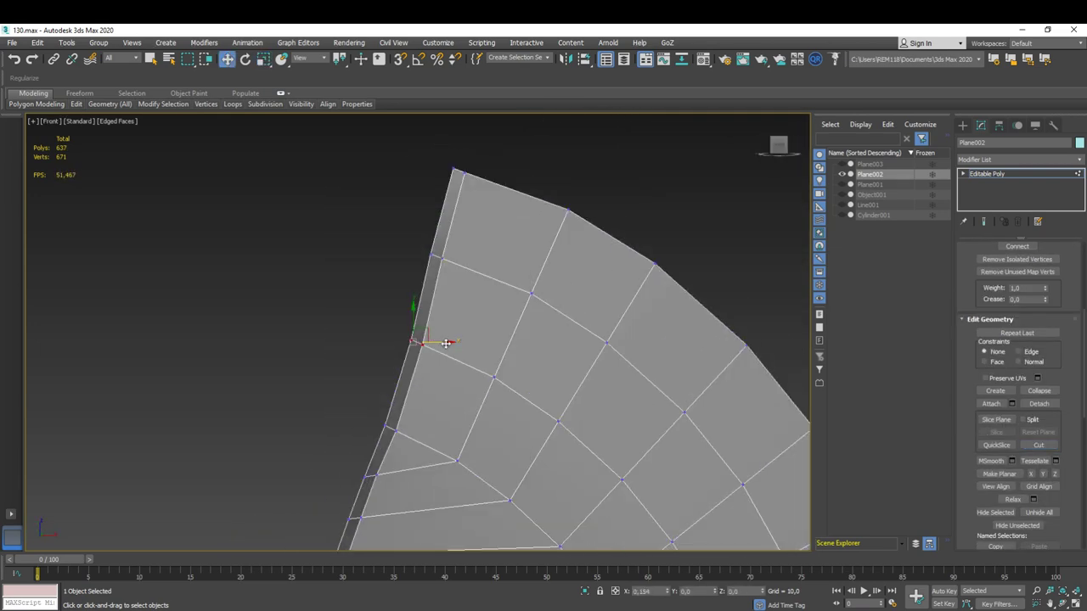
{"action": "middle_click_drag", "start_coordinate": [472, 257], "coordinate": [480, 407], "text": "alt"}
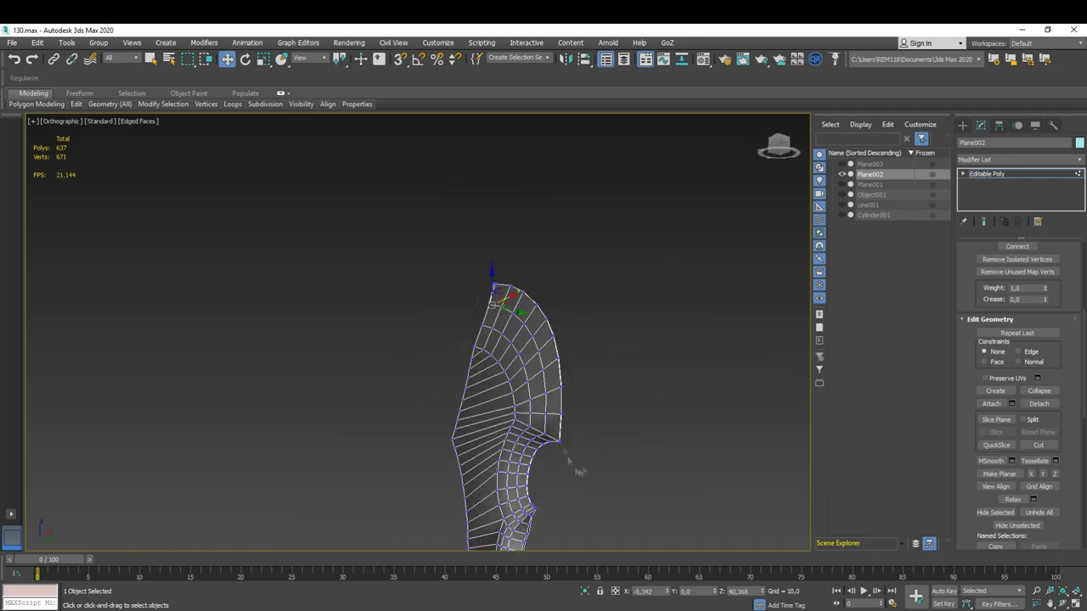
- Grow a polygon selection across the blade face and put it in smoothing group 5
{"action": "middle_click_drag", "start_coordinate": [577, 472], "coordinate": [449, 444], "text": "alt"}
{"action": "key", "text": "F4"}
{"action": "key", "text": "1"}
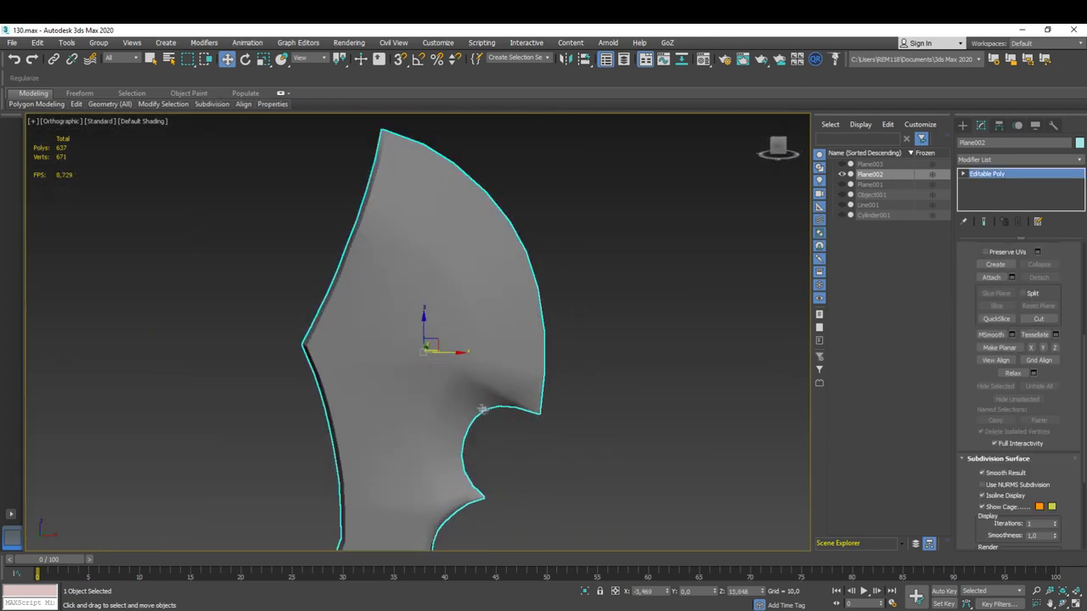
{"action": "key", "text": "F4"}
{"action": "mouse_move", "coordinate": [485, 393]}
{"action": "middle_mouse_down", "text": "alt"}
{"action": "mouse_move", "coordinate": [466, 376]}
{"action": "mouse_move", "coordinate": [408, 239]}
{"action": "mouse_move", "coordinate": [475, 339]}
{"action": "middle_mouse_up", "text": "alt"}
{"action": "key", "text": "4"}
{"action": "scroll", "coordinate": [966, 253], "scroll_direction": "up", "scroll_amount": 3}
{"action": "scroll", "coordinate": [966, 253], "scroll_direction": "up", "scroll_amount": 2}
{"action": "left_click", "coordinate": [1040, 309]}
{"action": "left_click", "coordinate": [1040, 309]}
{"action": "mouse_move", "coordinate": [476, 340]}
{"action": "middle_mouse_down", "text": "alt"}
{"action": "mouse_move", "coordinate": [449, 439]}
{"action": "mouse_move", "coordinate": [451, 170]}
{"action": "mouse_move", "coordinate": [485, 250]}
{"action": "mouse_move", "coordinate": [449, 293]}
{"action": "mouse_move", "coordinate": [534, 247]}
{"action": "mouse_move", "coordinate": [493, 348]}
{"action": "middle_mouse_up", "text": "alt"}
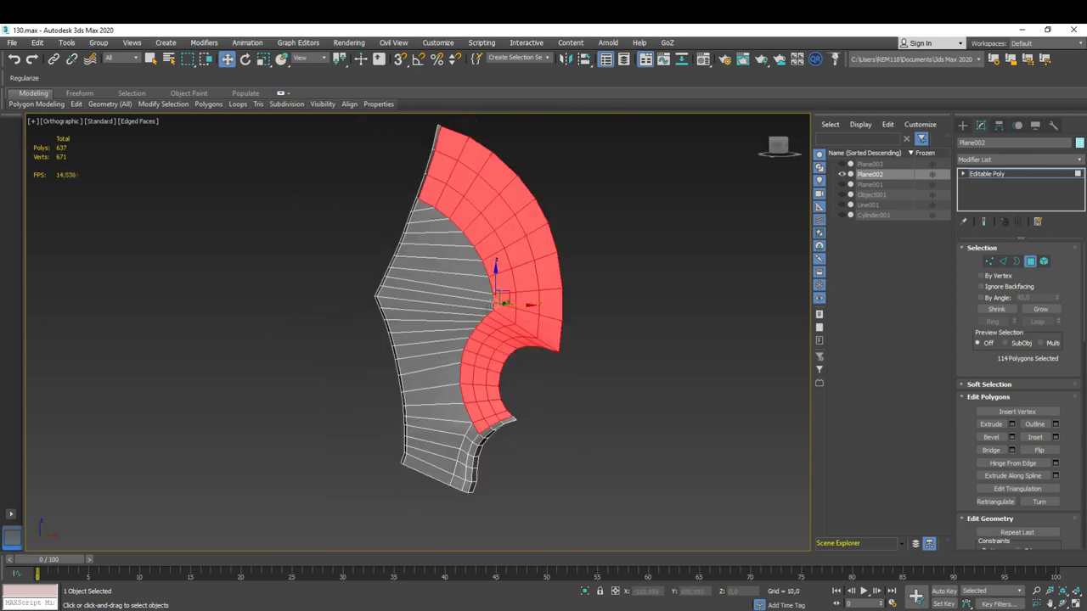
{"action": "scroll", "coordinate": [998, 455], "scroll_direction": "down", "scroll_amount": 3}
{"action": "scroll", "coordinate": [998, 456], "scroll_direction": "down", "scroll_amount": 1}
{"action": "left_click", "coordinate": [1023, 433]}
- Give the faces inside the notch their own smoothing group
{"action": "left_click_drag", "start_coordinate": [379, 158], "coordinate": [684, 337]}
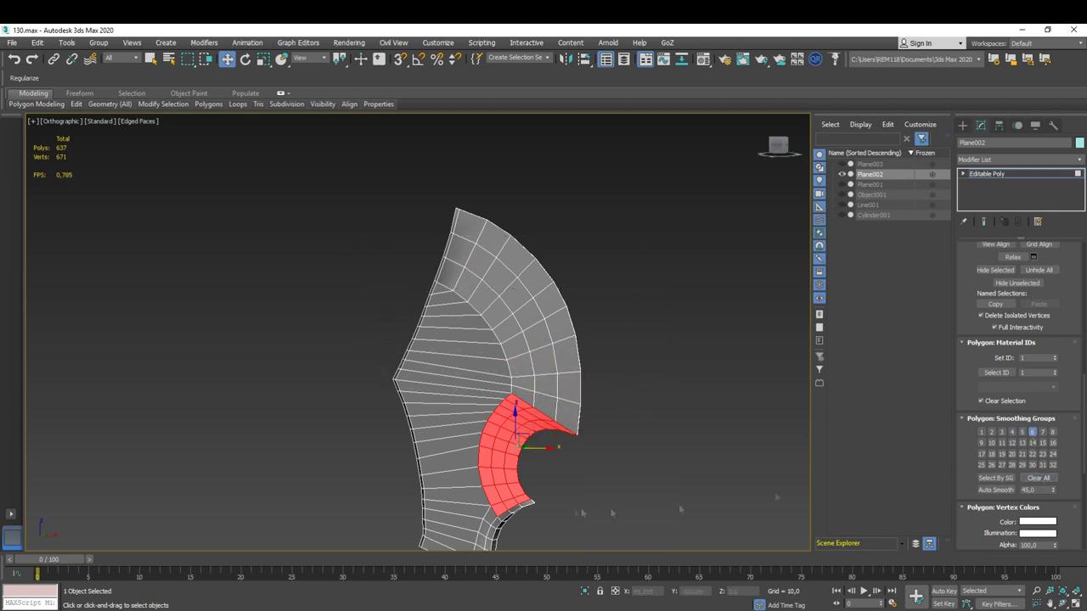
{"action": "left_click", "coordinate": [529, 480]}
{"action": "key", "text": "F4"}
{"action": "middle_click_drag", "start_coordinate": [529, 481], "coordinate": [543, 456], "text": "alt"}
{"action": "scroll", "coordinate": [543, 456], "scroll_direction": "up", "scroll_amount": 5}
{"action": "scroll", "coordinate": [459, 467], "scroll_direction": "up", "scroll_amount": 3}
{"action": "key", "text": "F4"}
{"action": "scroll", "coordinate": [459, 468], "scroll_direction": "down", "scroll_amount": 3}
- Assign the notch chamfer strip a separate smoothing group and check the shading
{"action": "left_click", "coordinate": [551, 335], "text": "shift"}
{"action": "mouse_move", "coordinate": [552, 335]}
{"action": "middle_mouse_down", "text": "alt"}
{"action": "mouse_move", "coordinate": [509, 356]}
{"action": "mouse_move", "coordinate": [575, 386]}
{"action": "middle_mouse_up", "text": "alt"}
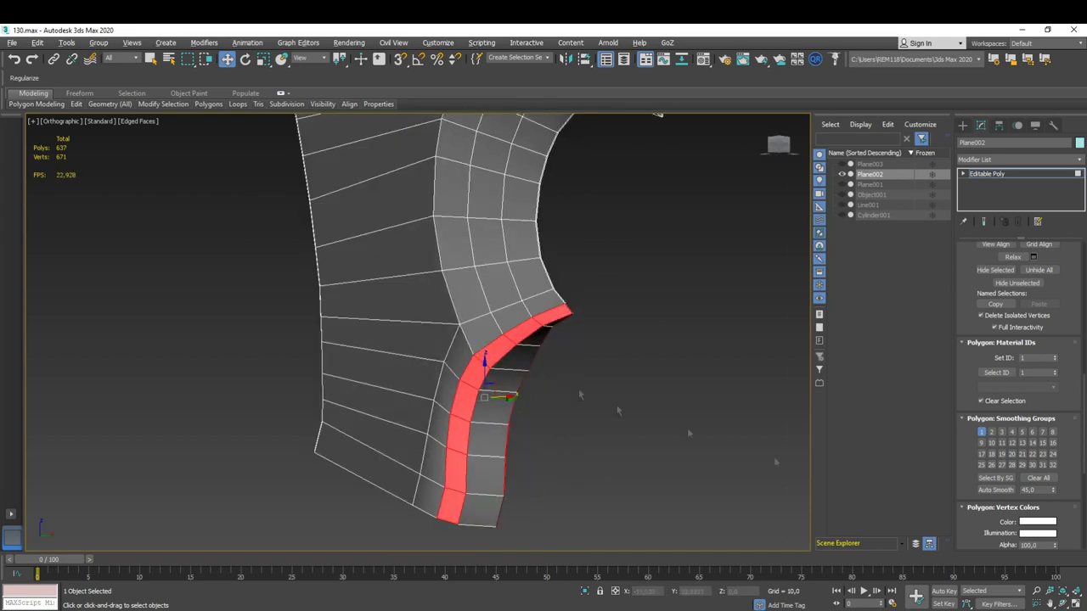
{"action": "left_click", "coordinate": [533, 478]}
{"action": "key", "text": "F4"}
{"action": "mouse_move", "coordinate": [533, 479]}
{"action": "middle_mouse_down", "text": "alt"}
{"action": "mouse_move", "coordinate": [420, 493]}
{"action": "mouse_move", "coordinate": [637, 471]}
{"action": "middle_mouse_up", "text": "alt"}
{"action": "scroll", "coordinate": [420, 493], "scroll_direction": "down", "scroll_amount": 3}
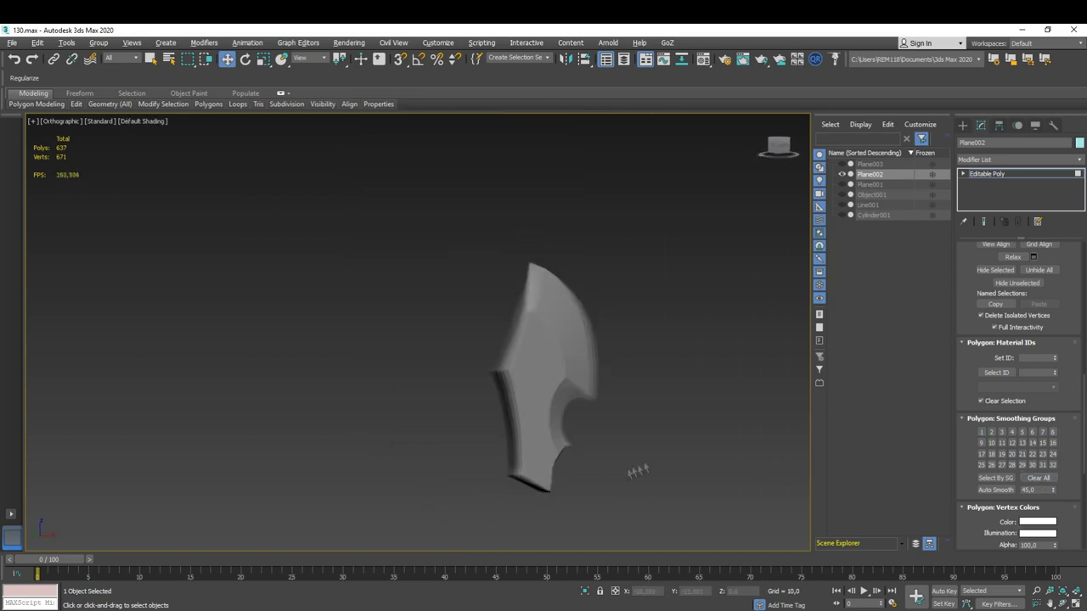
{"action": "scroll", "coordinate": [538, 395], "scroll_direction": "up", "scroll_amount": 3}
- Give the back-edge chamfer strip its own smoothing group and check the smooth-shaded blade
{"action": "middle_click_drag", "start_coordinate": [538, 396], "coordinate": [510, 382], "text": "alt"}
{"action": "key", "text": "F4"}
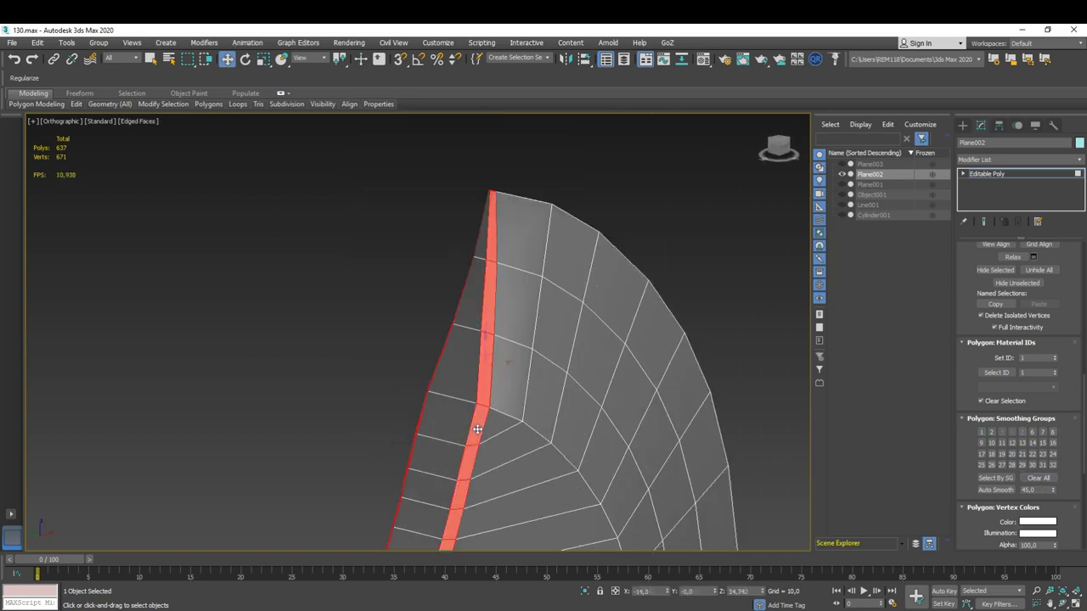
{"action": "scroll", "coordinate": [447, 425], "scroll_direction": "up", "scroll_amount": 3}
{"action": "scroll", "coordinate": [448, 424], "scroll_direction": "down", "scroll_amount": 5}
{"action": "scroll", "coordinate": [436, 284], "scroll_direction": "up", "scroll_amount": 2}
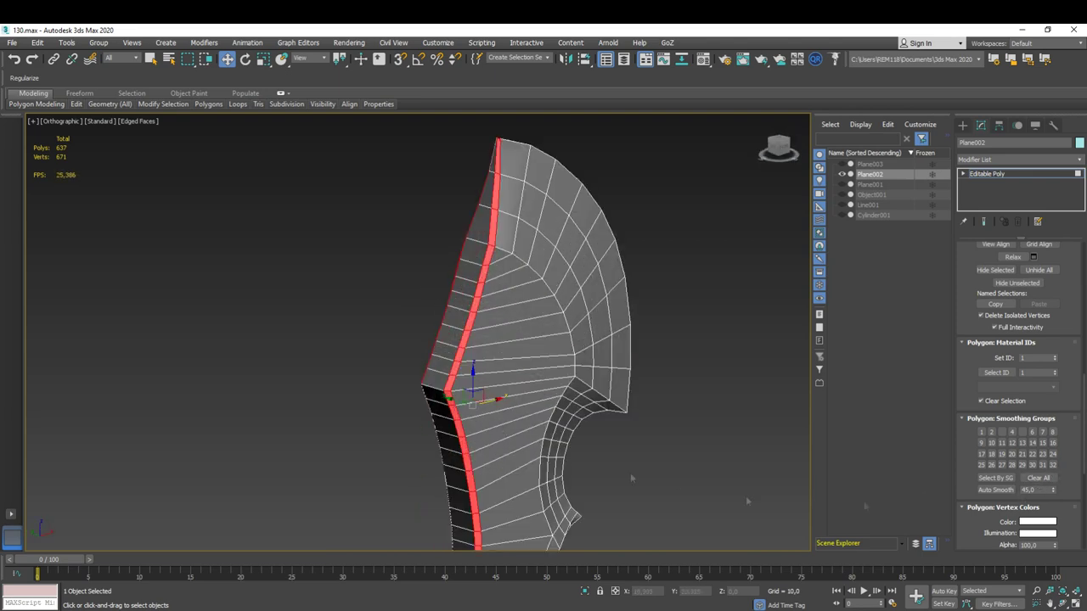
{"action": "left_click", "coordinate": [982, 434]}
{"action": "scroll", "coordinate": [690, 420], "scroll_direction": "down", "scroll_amount": 2}
{"action": "middle_click_drag", "start_coordinate": [690, 420], "coordinate": [646, 420], "text": "alt"}
{"action": "key", "text": "F4"}
{"action": "mouse_move", "coordinate": [594, 509]}
{"action": "middle_mouse_down", "text": "alt"}
{"action": "mouse_move", "coordinate": [547, 516]}
{"action": "mouse_move", "coordinate": [521, 473]}
{"action": "middle_mouse_up", "text": "alt"}
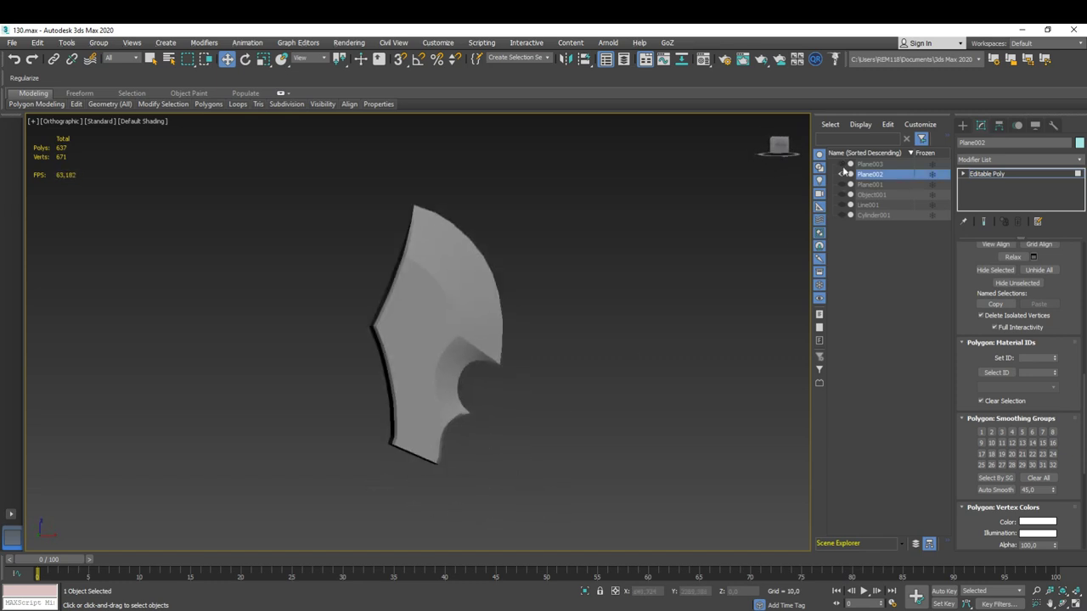
- Unhide the guard and handle so the full sword shows again
{"action": "key", "text": "alt+q"}
{"action": "middle_click_drag", "start_coordinate": [523, 418], "coordinate": [475, 442], "text": "alt"}
{"action": "scroll", "coordinate": [440, 460], "scroll_direction": "up", "scroll_amount": 5}
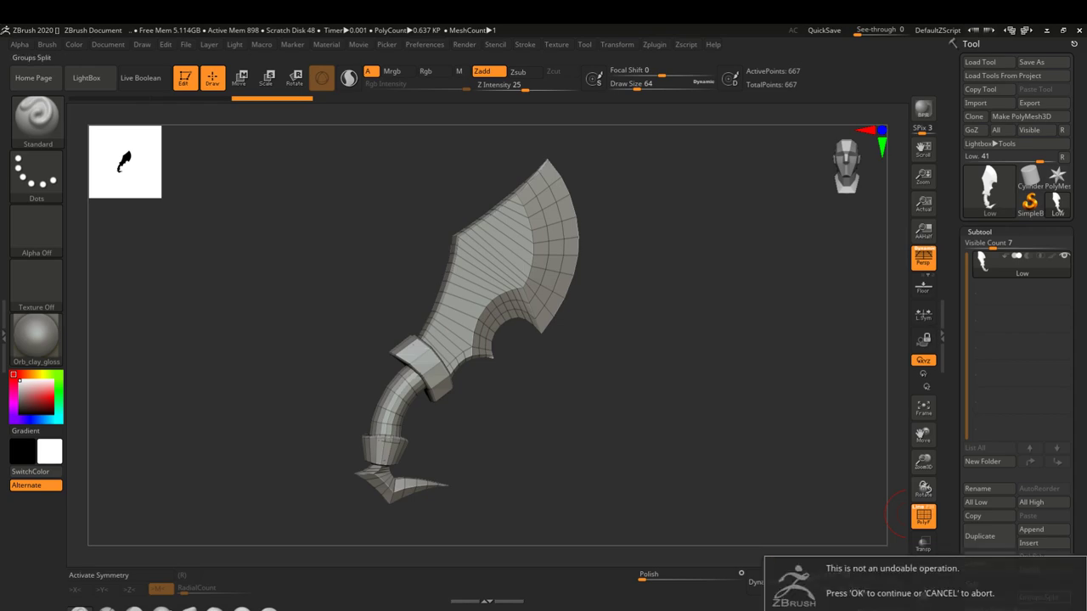
- Split the mesh into parts and add supporting edge loops along Low4's bevelled blade edge with ZModeler
{"action": "key", "text": "Return"}
{"action": "left_click", "coordinate": [867, 455]}
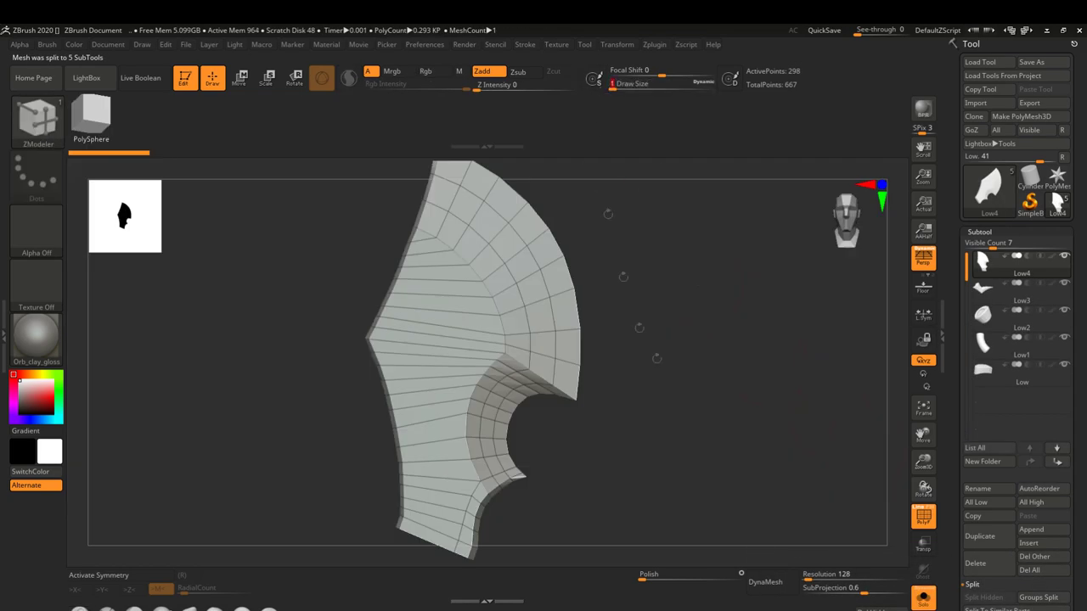
{"action": "left_click_drag", "start_coordinate": [598, 301], "coordinate": [501, 357]}
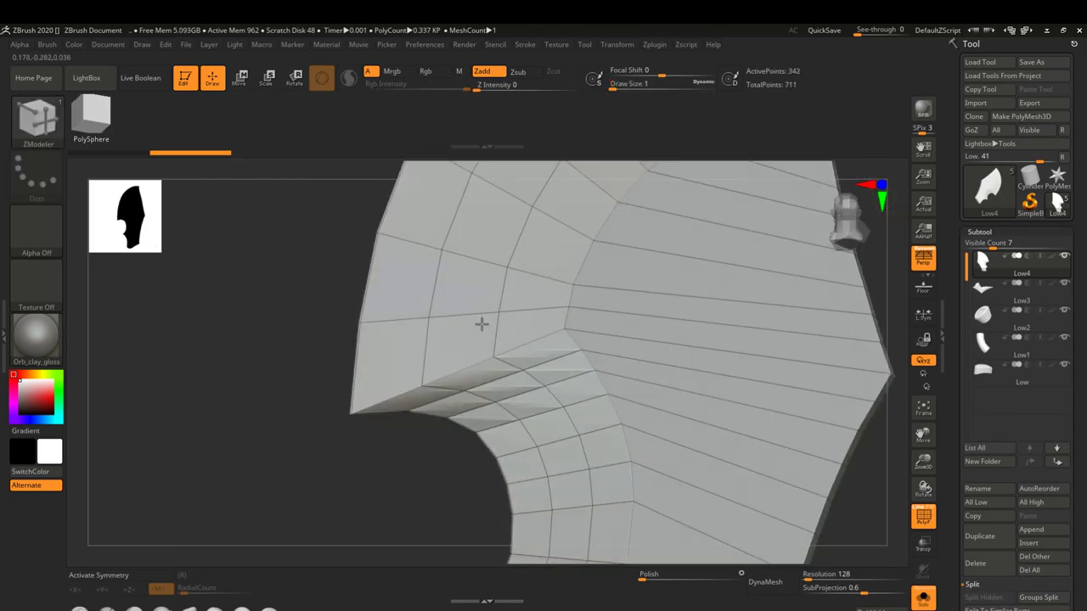
{"action": "left_click_drag", "start_coordinate": [502, 365], "coordinate": [440, 316]}
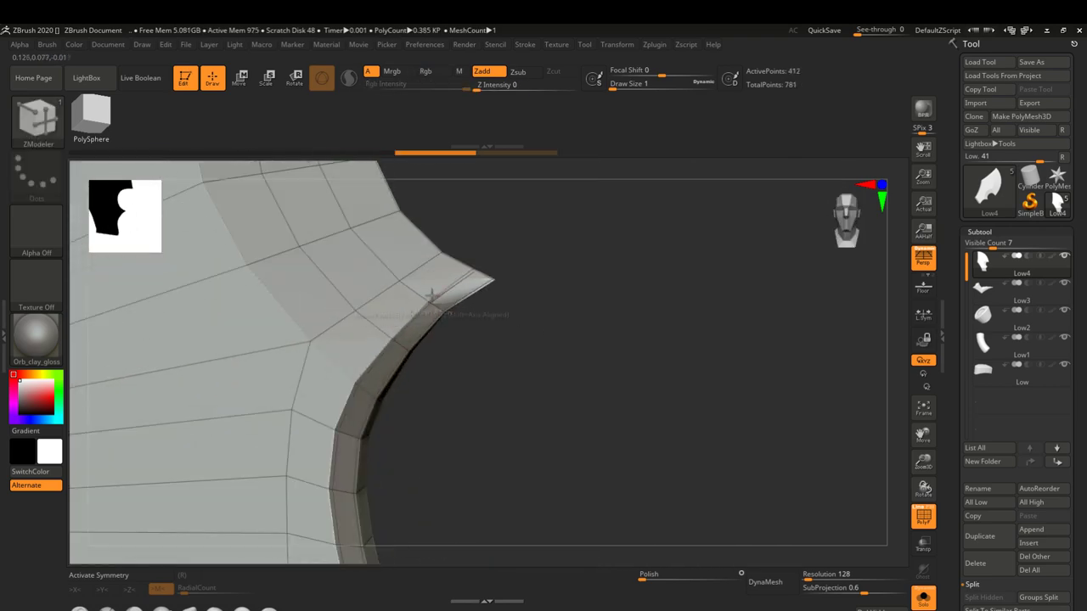
{"action": "left_click_drag", "start_coordinate": [443, 333], "coordinate": [499, 411]}
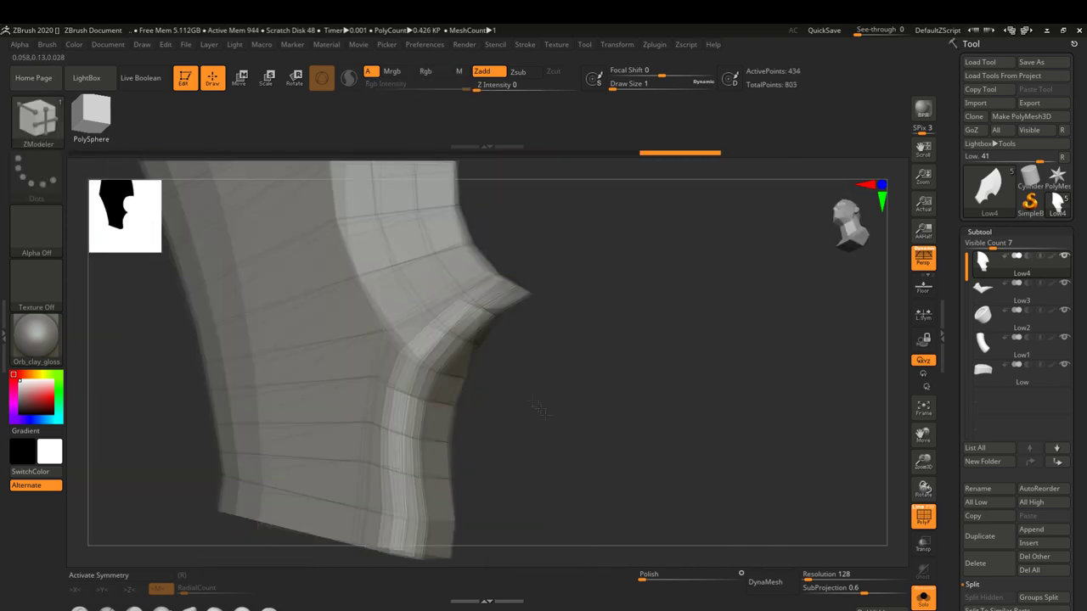
{"action": "mouse_move", "coordinate": [501, 437]}
{"action": "left_mouse_down"}
{"action": "mouse_move", "coordinate": [490, 333]}
{"action": "mouse_move", "coordinate": [444, 353]}
{"action": "left_mouse_up"}
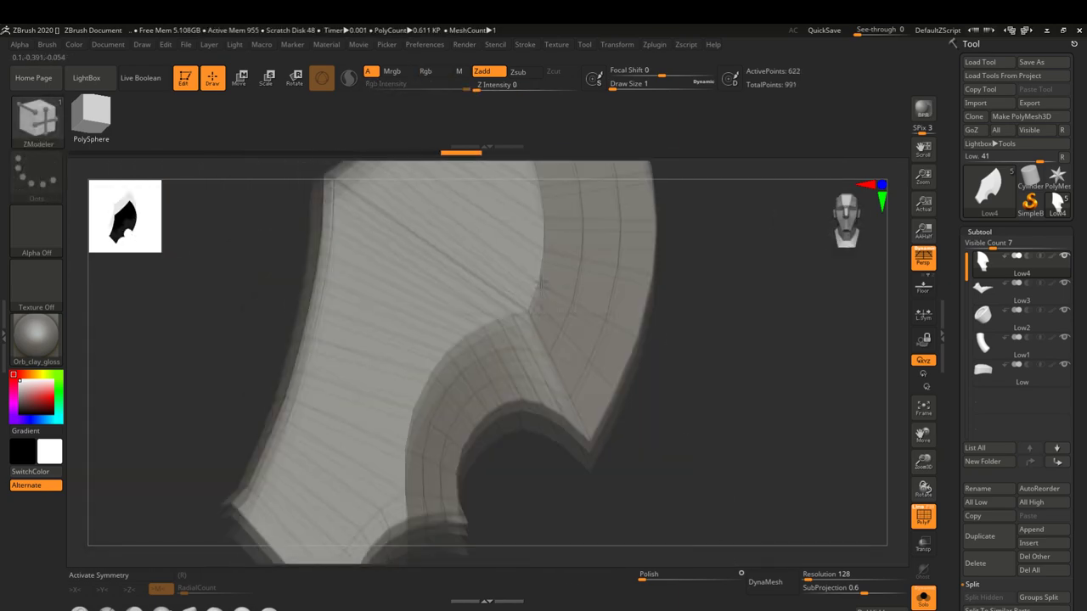
{"action": "mouse_move", "coordinate": [449, 342]}
{"action": "left_mouse_down"}
{"action": "mouse_move", "coordinate": [424, 513]}
{"action": "mouse_move", "coordinate": [661, 376]}
{"action": "left_mouse_up"}
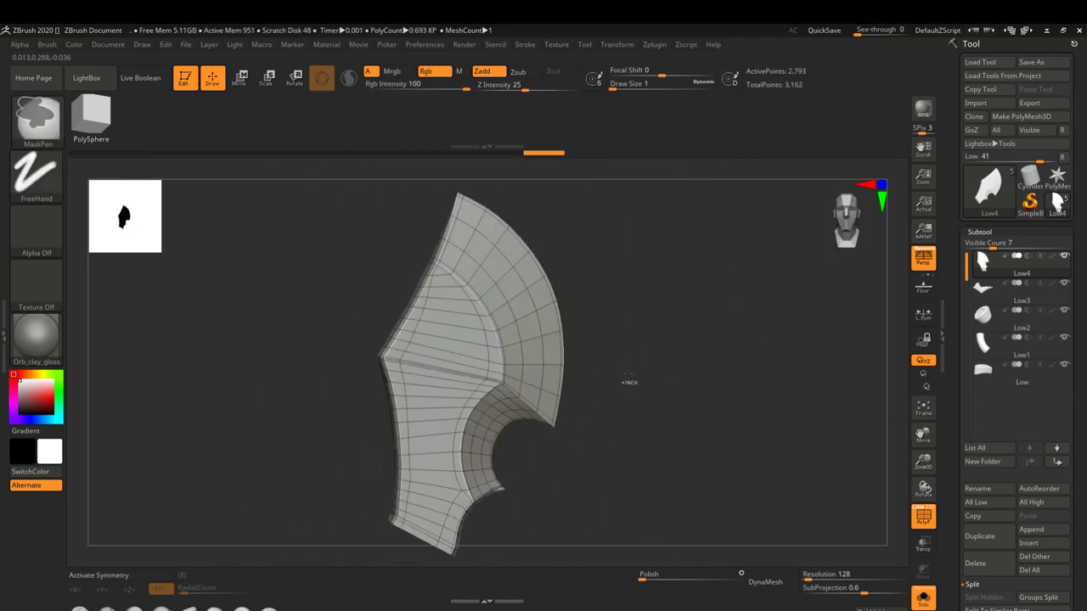
{"action": "mouse_move", "coordinate": [629, 384]}
{"action": "left_mouse_down"}
{"action": "mouse_move", "coordinate": [698, 405]}
{"action": "mouse_move", "coordinate": [602, 482]}
{"action": "left_mouse_up"}
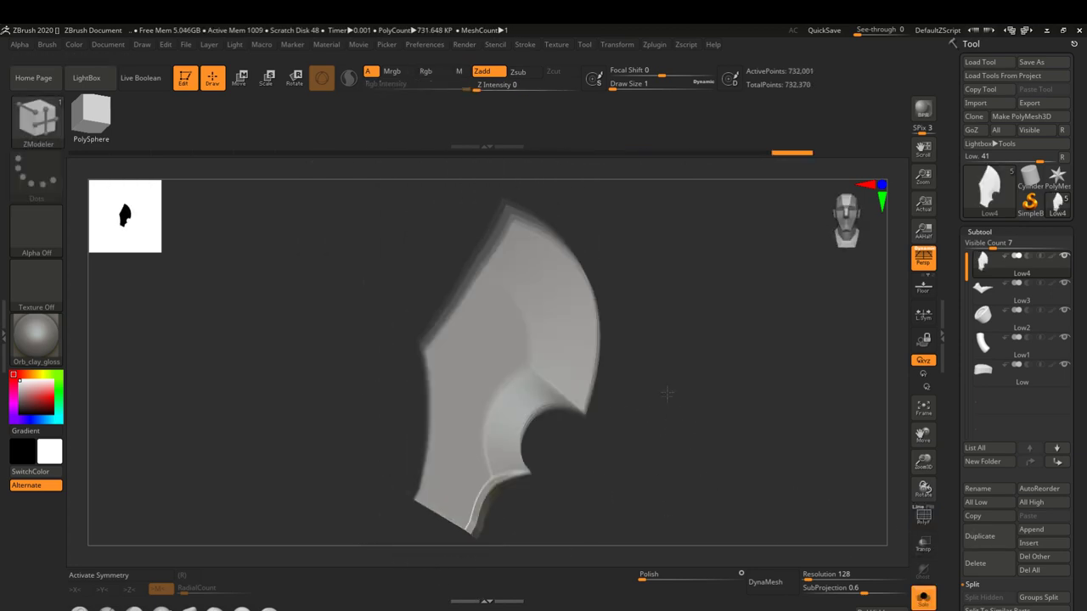
- DynaMesh the Low4 blade at a raised resolution and orbit to inspect it
{"action": "key", "text": "f"}
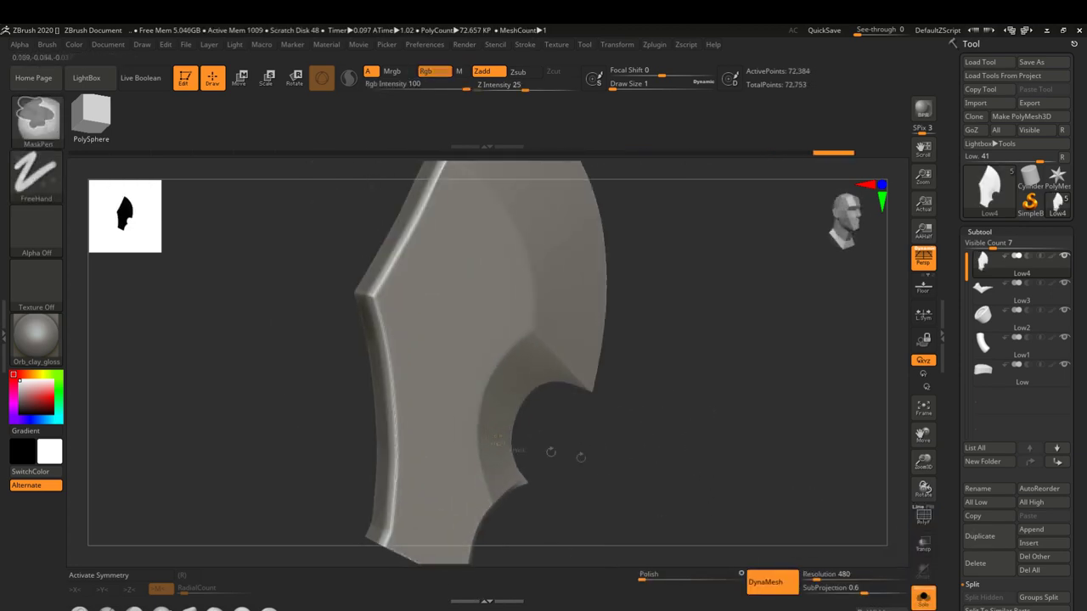
{"action": "left_click", "coordinate": [765, 583]}
{"action": "mouse_move", "coordinate": [765, 504]}
{"action": "left_mouse_down"}
{"action": "mouse_move", "coordinate": [696, 471]}
{"action": "mouse_move", "coordinate": [670, 474]}
{"action": "mouse_move", "coordinate": [657, 537]}
{"action": "mouse_move", "coordinate": [764, 600]}
{"action": "left_mouse_up"}
{"action": "key", "text": "f"}
{"action": "left_click_drag", "start_coordinate": [645, 544], "coordinate": [742, 513]}
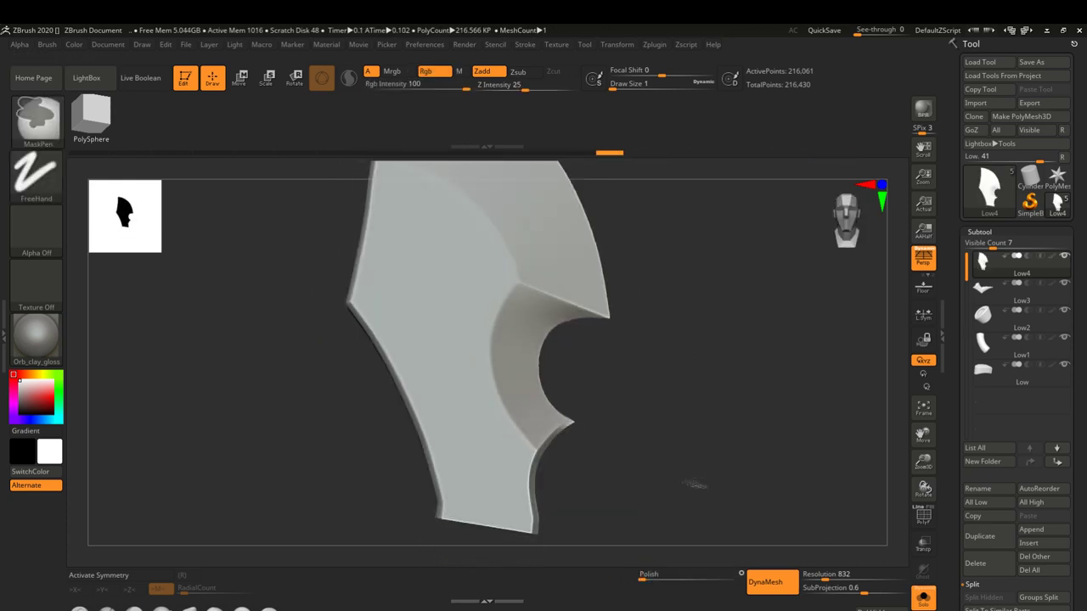
- Show all parts and DynaMesh the guard at a higher resolution, answering the freeze prompt
{"action": "left_click", "coordinate": [923, 599]}
{"action": "left_click", "coordinate": [556, 433], "text": "alt"}
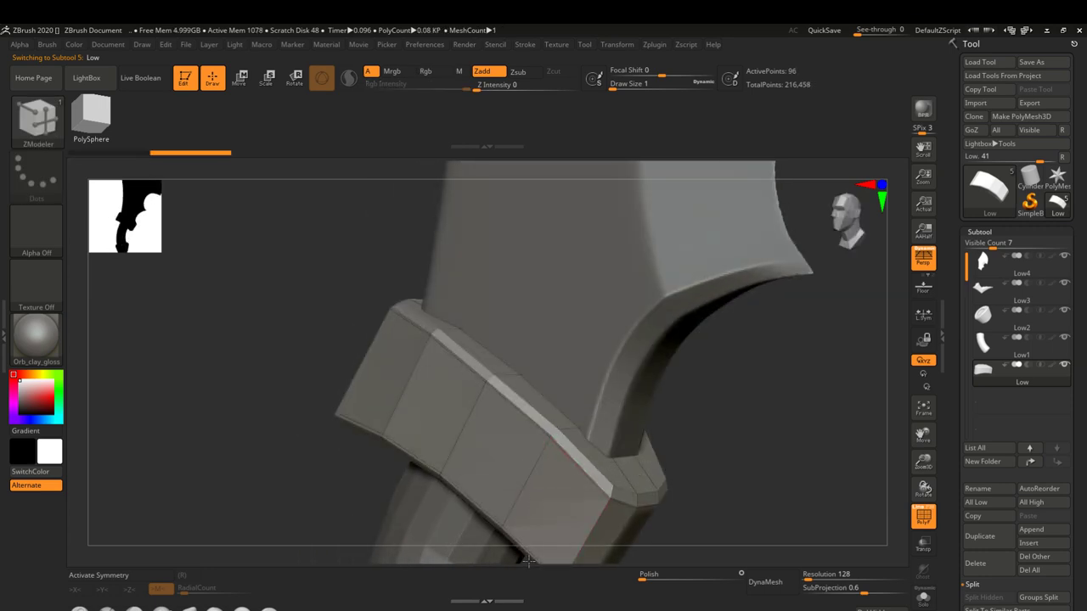
{"action": "left_click_drag", "start_coordinate": [558, 434], "coordinate": [498, 449]}
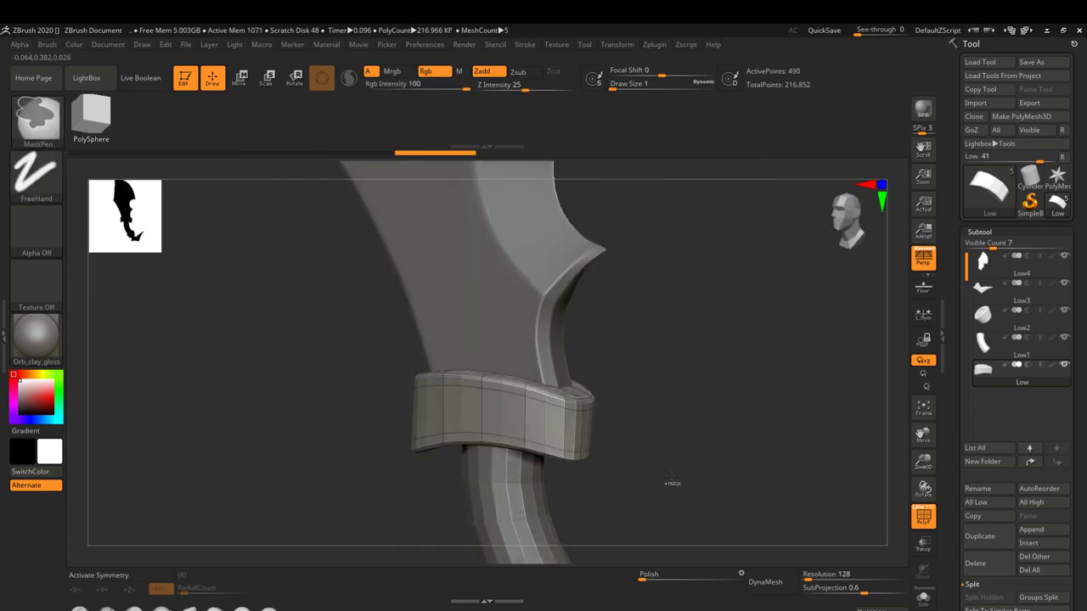
{"action": "left_click", "coordinate": [765, 581]}
{"action": "left_click_drag", "start_coordinate": [817, 578], "coordinate": [828, 577]}
{"action": "left_click", "coordinate": [705, 601]}
{"action": "left_click", "coordinate": [765, 581]}
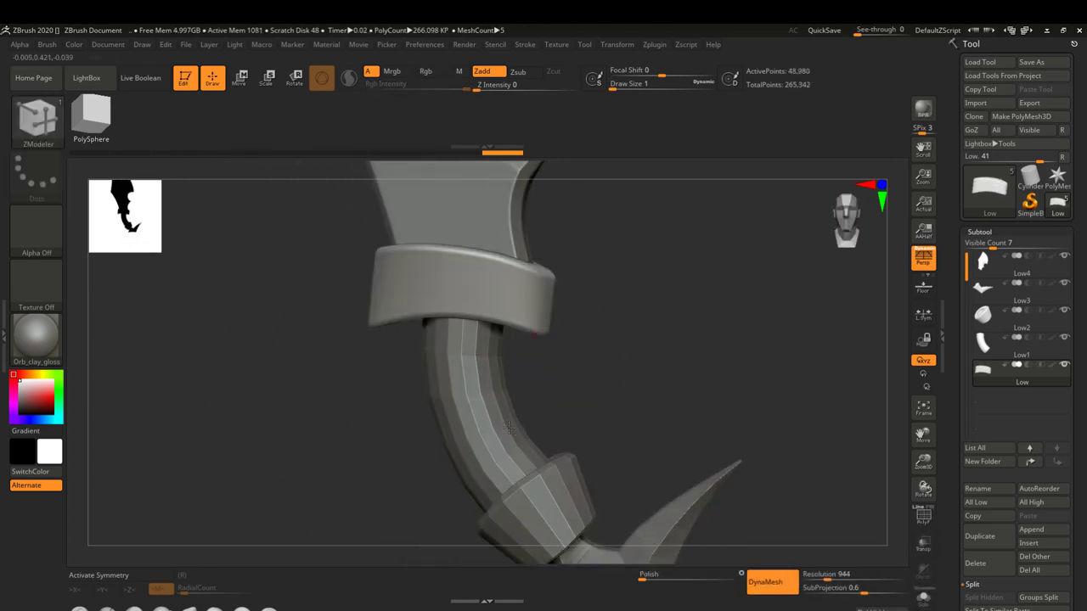
- DynaMesh the handle and then the lower collar, answering the subdivision prompt
{"action": "left_click", "coordinate": [458, 493], "text": "alt"}
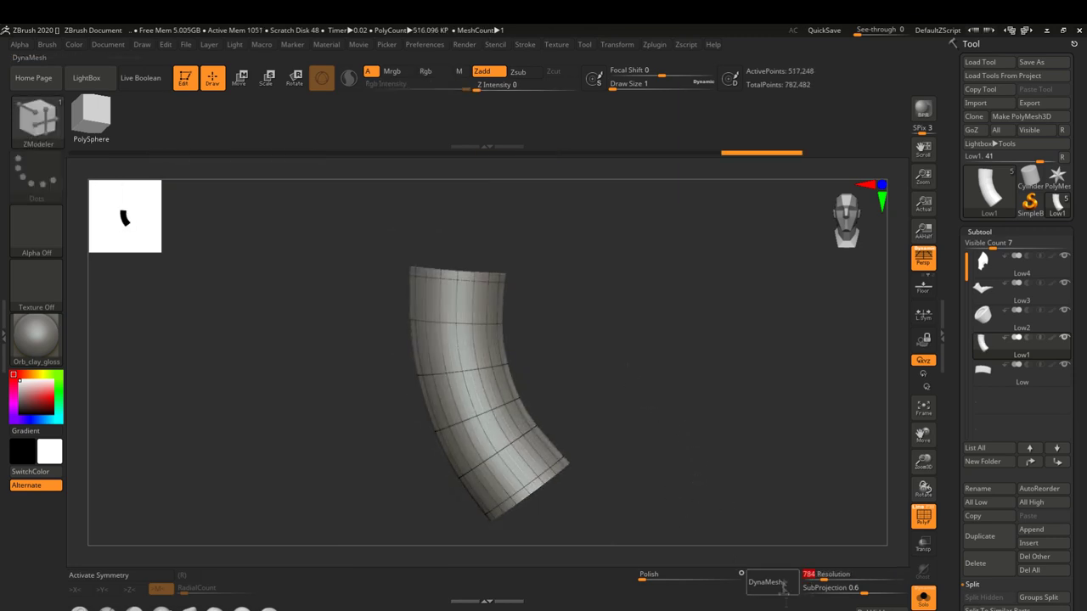
{"action": "left_click", "coordinate": [769, 583]}
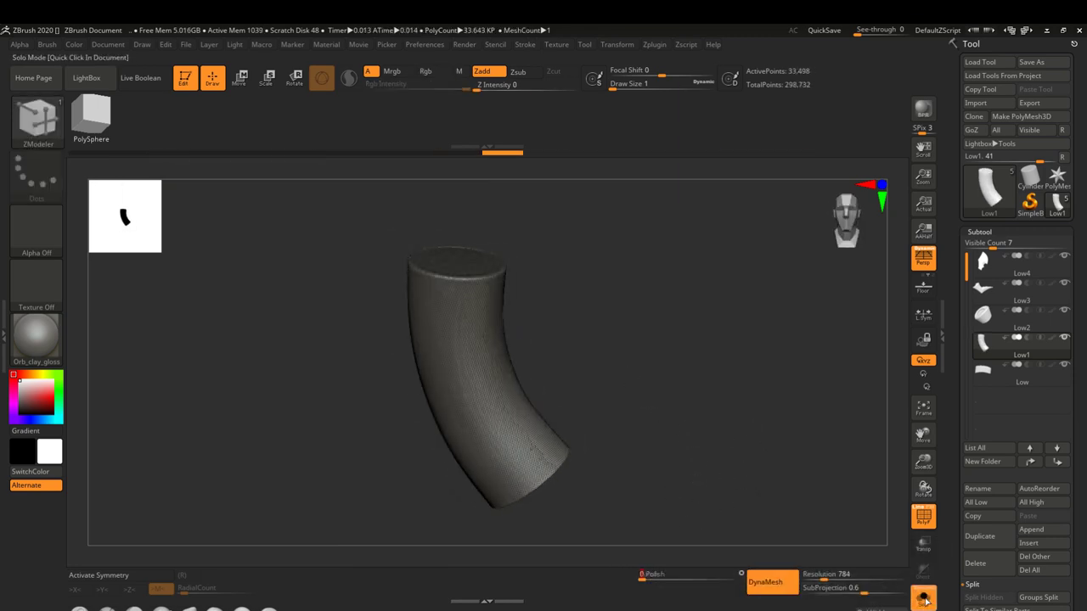
{"action": "left_click", "coordinate": [543, 384], "text": "alt"}
{"action": "mouse_move", "coordinate": [547, 373]}
{"action": "left_mouse_down"}
{"action": "mouse_move", "coordinate": [550, 285]}
{"action": "mouse_move", "coordinate": [645, 475]}
{"action": "left_mouse_up"}
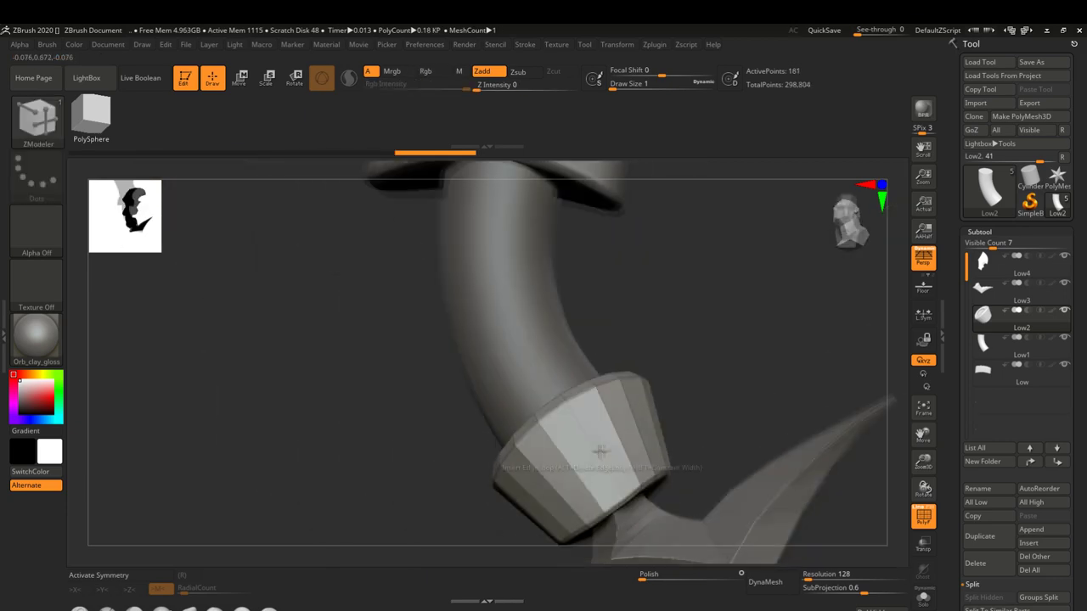
{"action": "left_click", "coordinate": [765, 582]}
{"action": "left_click", "coordinate": [768, 583]}
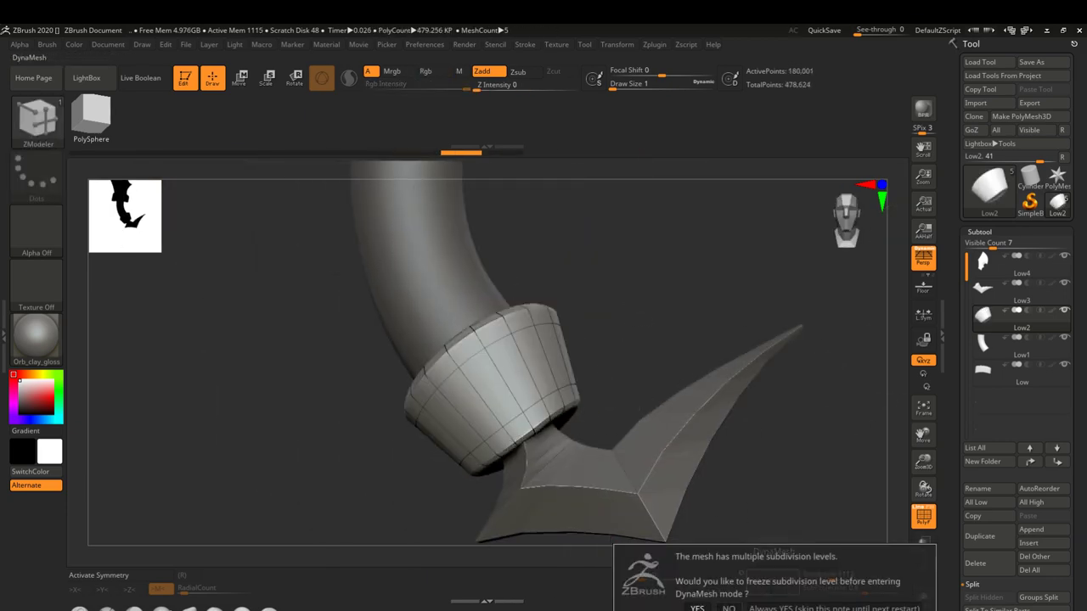
- Frame the Low3 pommel spike and insert three edge loops across it
{"action": "left_click", "coordinate": [557, 429], "text": "alt"}
{"action": "key", "text": "f"}
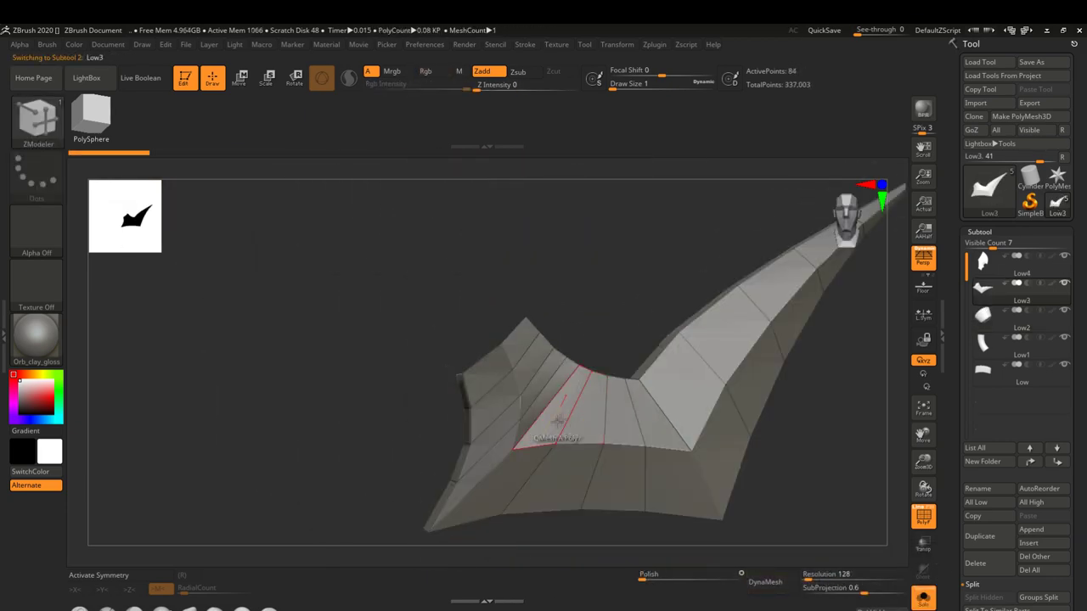
{"action": "mouse_move", "coordinate": [568, 459]}
{"action": "left_mouse_down"}
{"action": "mouse_move", "coordinate": [491, 442]}
{"action": "mouse_move", "coordinate": [486, 462]}
{"action": "mouse_move", "coordinate": [537, 406]}
{"action": "left_mouse_up"}
{"action": "left_click", "coordinate": [490, 442]}
{"action": "left_click", "coordinate": [465, 471]}
{"action": "left_click", "coordinate": [489, 463]}
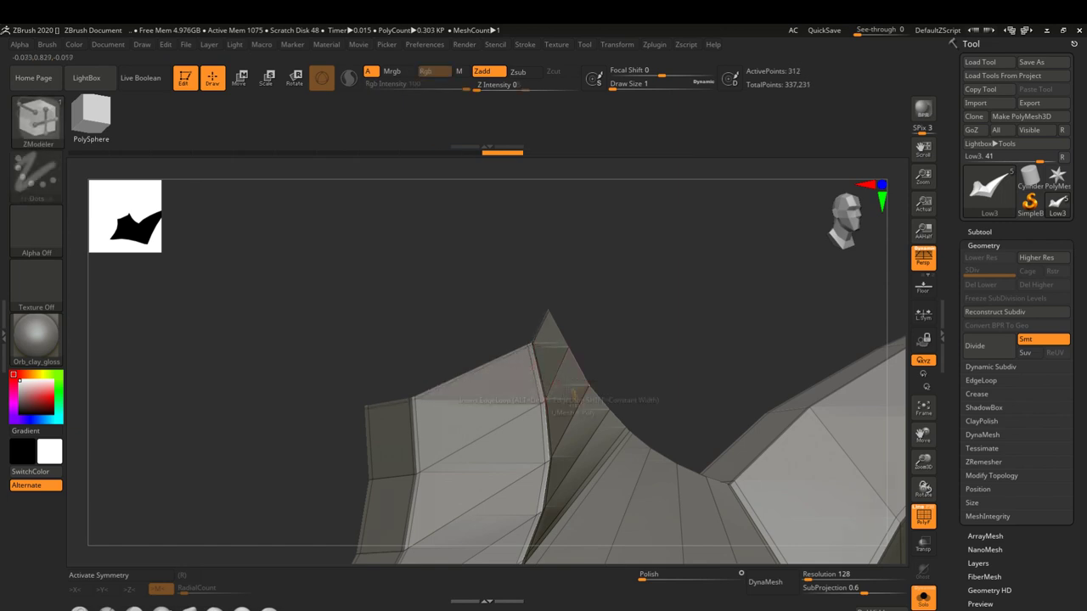
- Add a lengthwise edge loop to the Low3 spike and convert it to DynaMesh
{"action": "left_click_drag", "start_coordinate": [576, 395], "coordinate": [530, 364]}
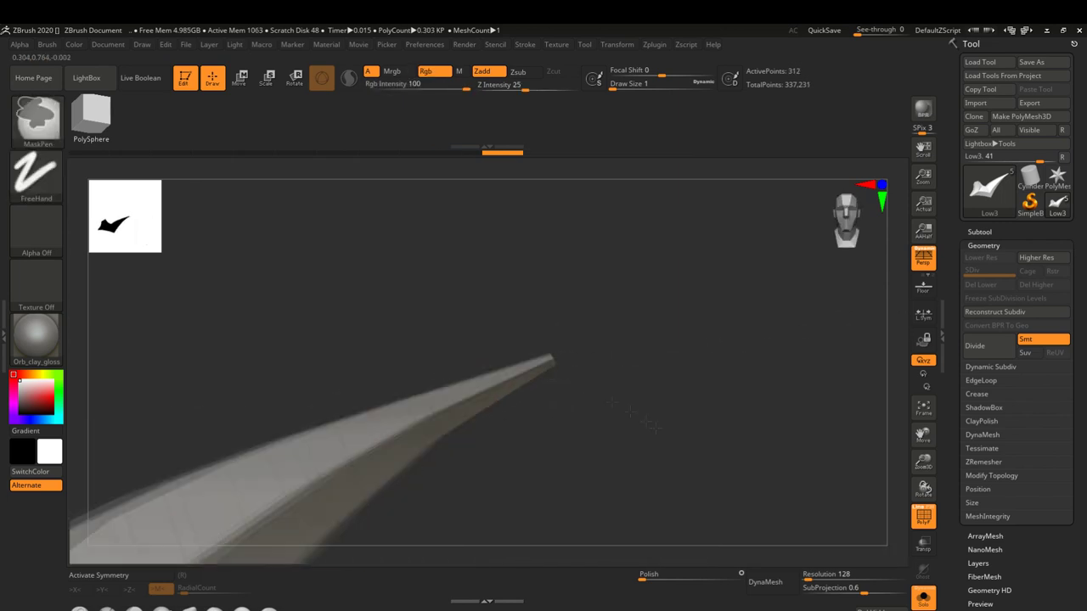
{"action": "left_click_drag", "start_coordinate": [488, 406], "coordinate": [530, 378]}
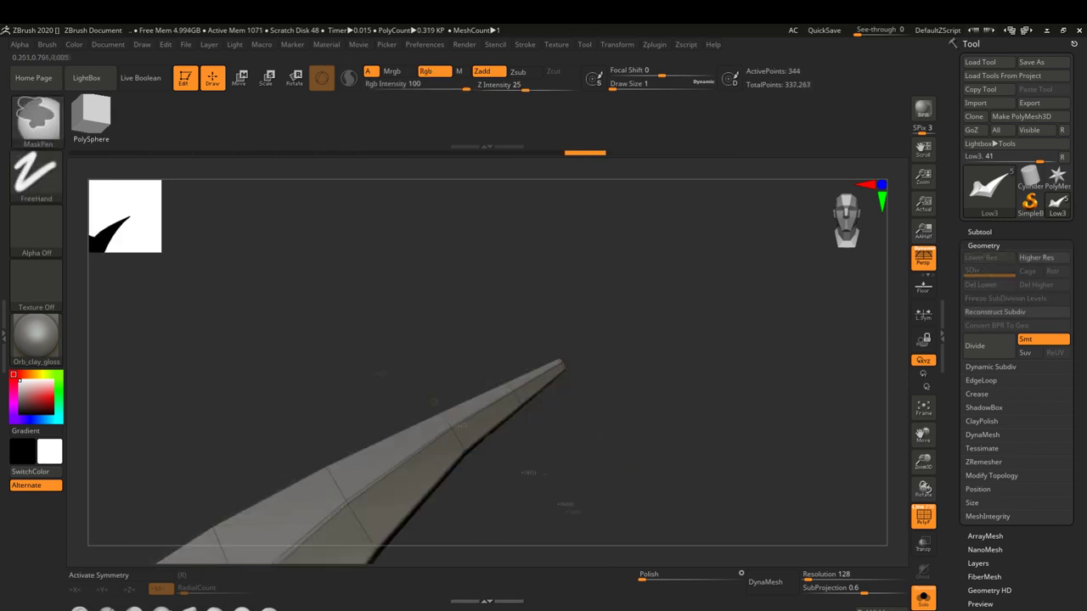
{"action": "left_click", "coordinate": [764, 582]}
{"action": "left_click", "coordinate": [645, 601]}
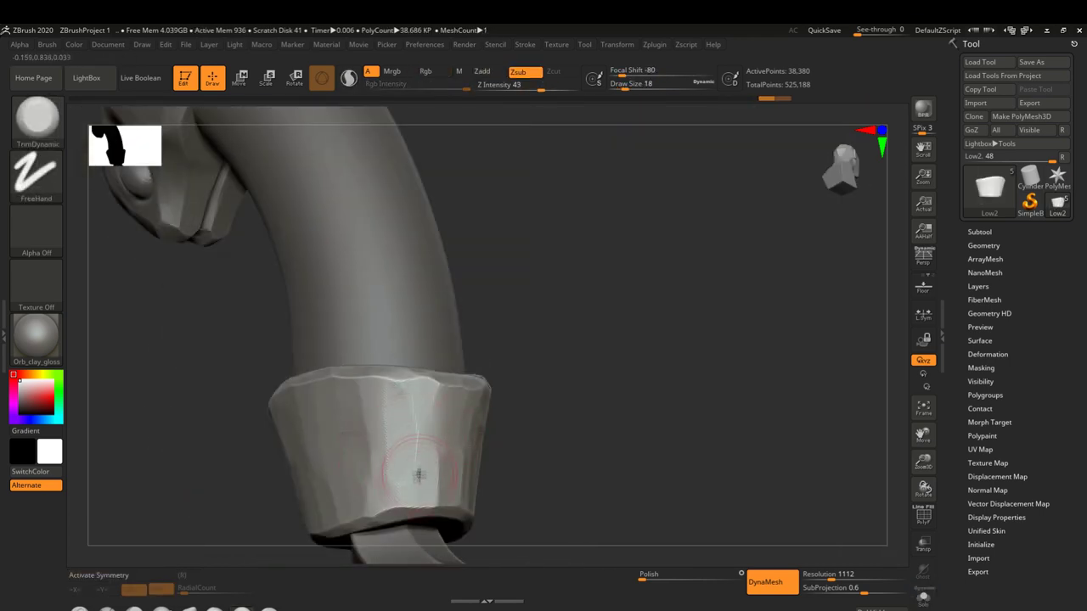
- Select the Low1 handle and zoom in on the curved grip
{"action": "scroll", "coordinate": [659, 381], "scroll_direction": "down", "scroll_amount": 5}
{"action": "mouse_move", "coordinate": [628, 363]}
{"action": "left_mouse_down"}
{"action": "mouse_move", "coordinate": [575, 431]}
{"action": "mouse_move", "coordinate": [386, 382]}
{"action": "left_mouse_up"}
{"action": "left_click", "coordinate": [386, 381], "text": "alt"}
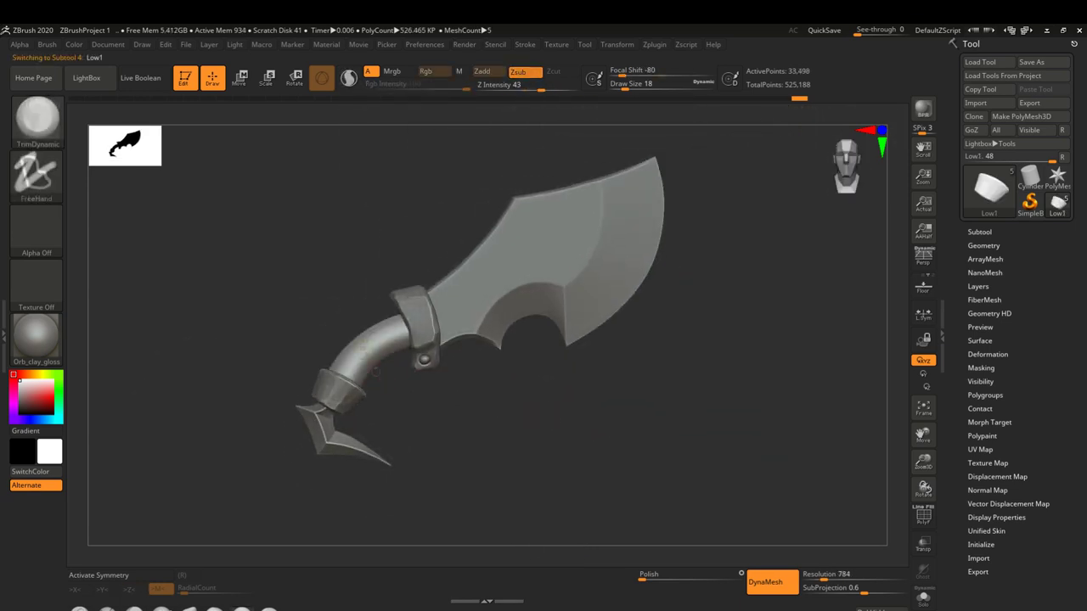
{"action": "scroll", "coordinate": [386, 381], "scroll_direction": "up", "scroll_amount": 5}
{"action": "mouse_move", "coordinate": [432, 461]}
{"action": "left_mouse_down"}
{"action": "mouse_move", "coordinate": [544, 340]}
{"action": "mouse_move", "coordinate": [508, 335]}
{"action": "left_mouse_up"}
{"action": "left_click", "coordinate": [978, 232]}
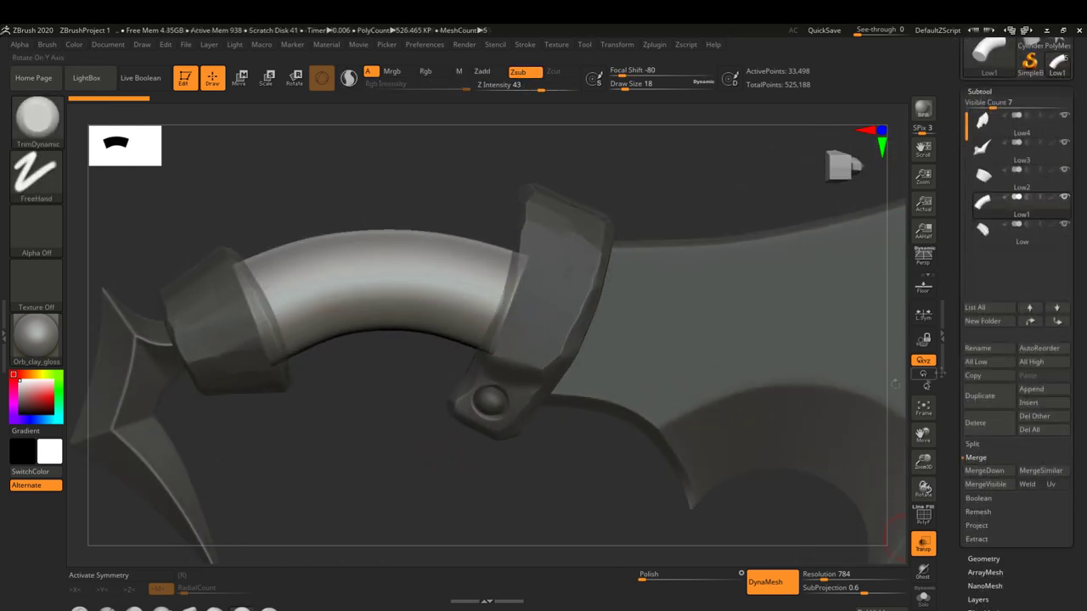
- Lasso-mask a grip band beside the guard and extract it as Extract1
{"action": "key", "text": "ctrl"}
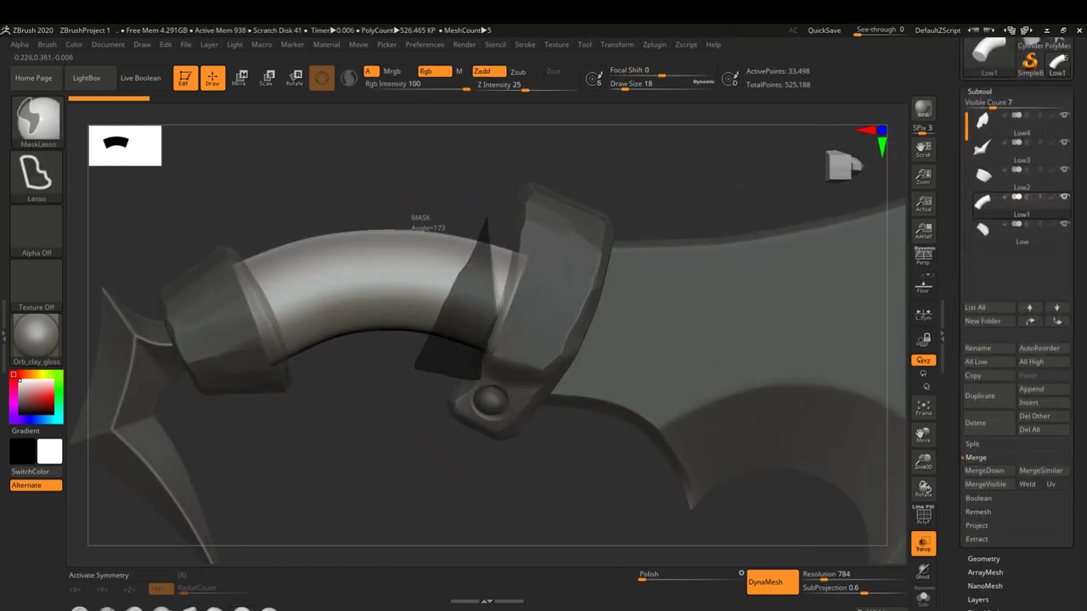
{"action": "left_click_drag", "start_coordinate": [492, 326], "coordinate": [492, 326], "text": "ctrl"}
{"action": "key", "text": "ctrl"}
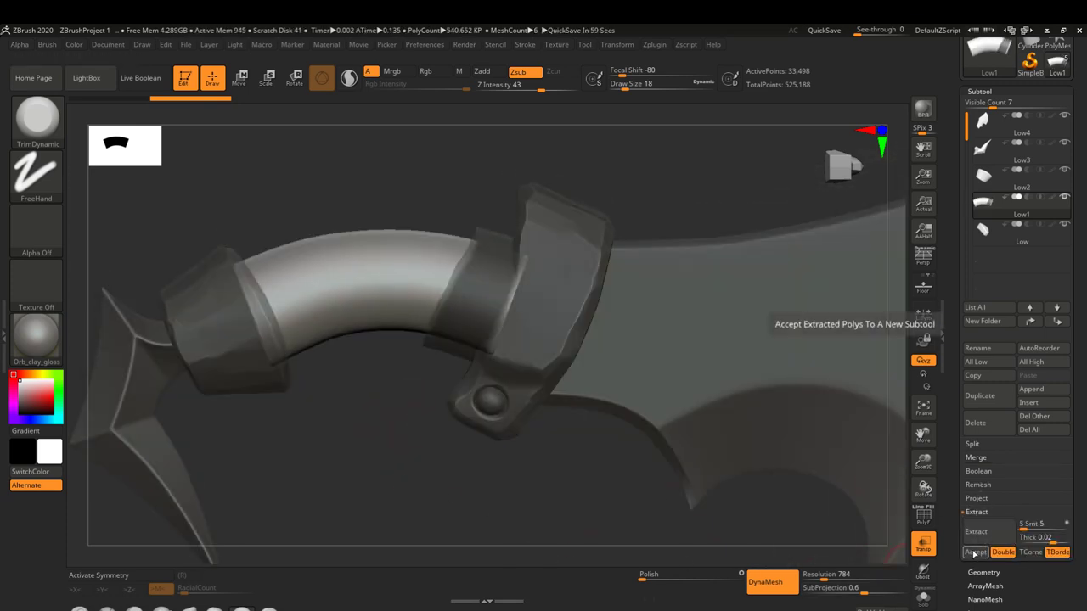
{"action": "left_click", "coordinate": [974, 552]}
- Inspect the extracted ring in Solo and scale it down to about 88%
{"action": "right_click_drag", "start_coordinate": [398, 323], "coordinate": [543, 340]}
{"action": "left_click", "coordinate": [922, 597]}
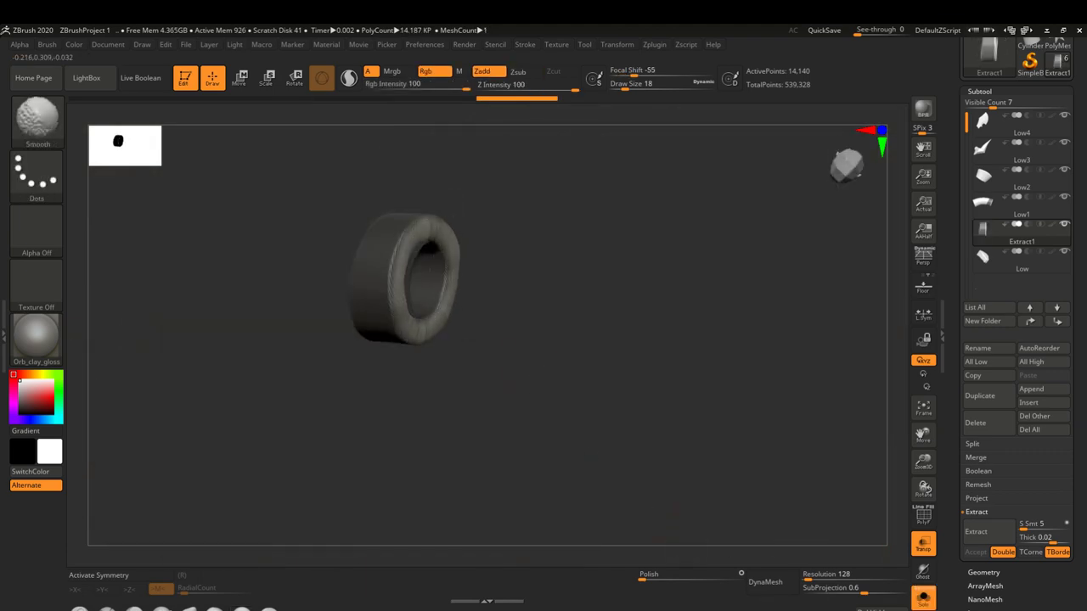
{"action": "right_click_drag", "start_coordinate": [478, 383], "coordinate": [543, 391]}
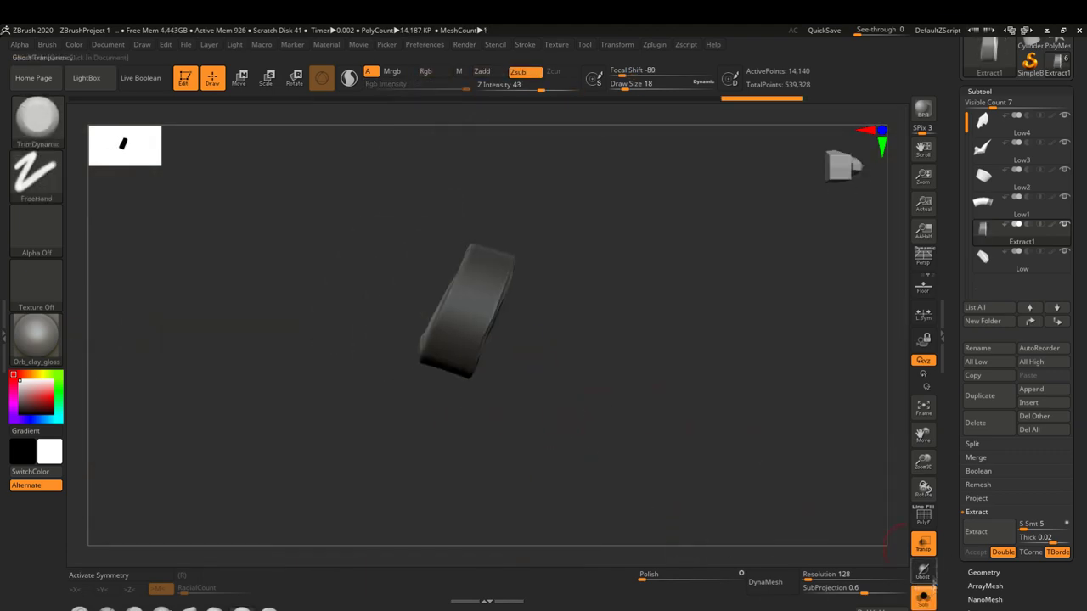
{"action": "left_click", "coordinate": [923, 594]}
{"action": "mouse_move", "coordinate": [475, 390]}
{"action": "right_mouse_down"}
{"action": "mouse_move", "coordinate": [526, 407]}
{"action": "mouse_move", "coordinate": [576, 550]}
{"action": "right_mouse_up"}
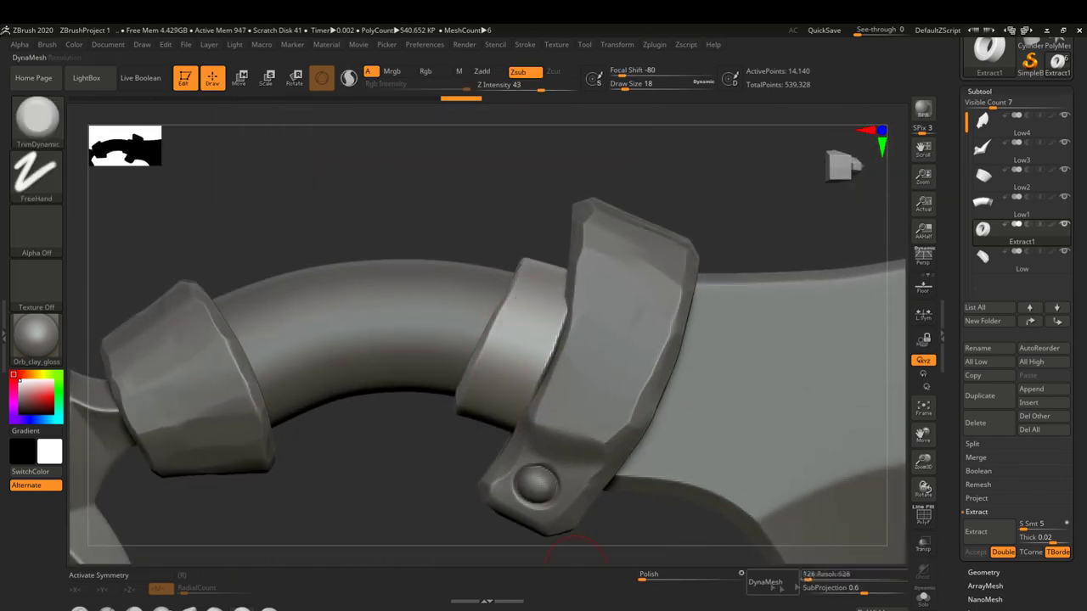
{"action": "right_click_drag", "start_coordinate": [576, 551], "coordinate": [588, 466]}
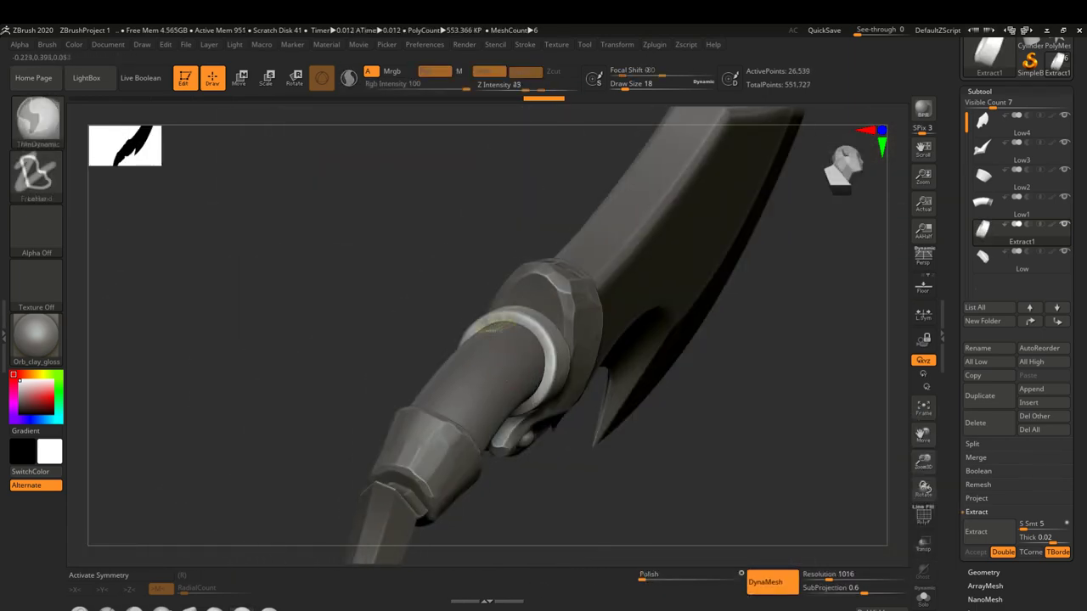
{"action": "key", "text": "e"}
{"action": "left_click_drag", "start_coordinate": [773, 430], "coordinate": [764, 432]}
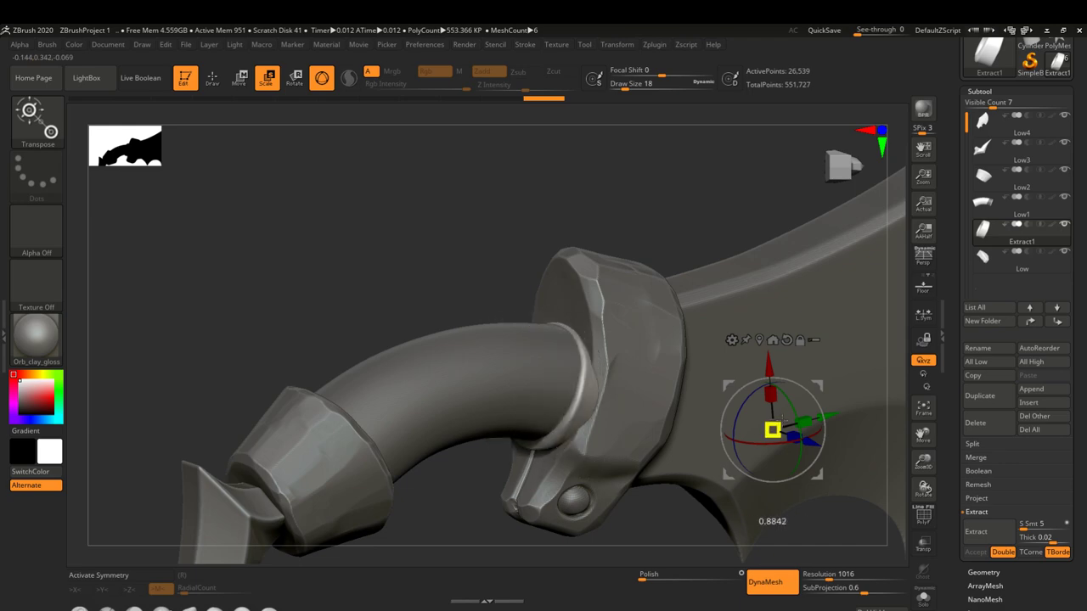
- Make Low1 active and lasso-mask a band on the grip below the guard
{"action": "right_click_drag", "start_coordinate": [511, 547], "coordinate": [544, 356], "text": "ctrl"}
{"action": "left_click", "coordinate": [523, 327]}
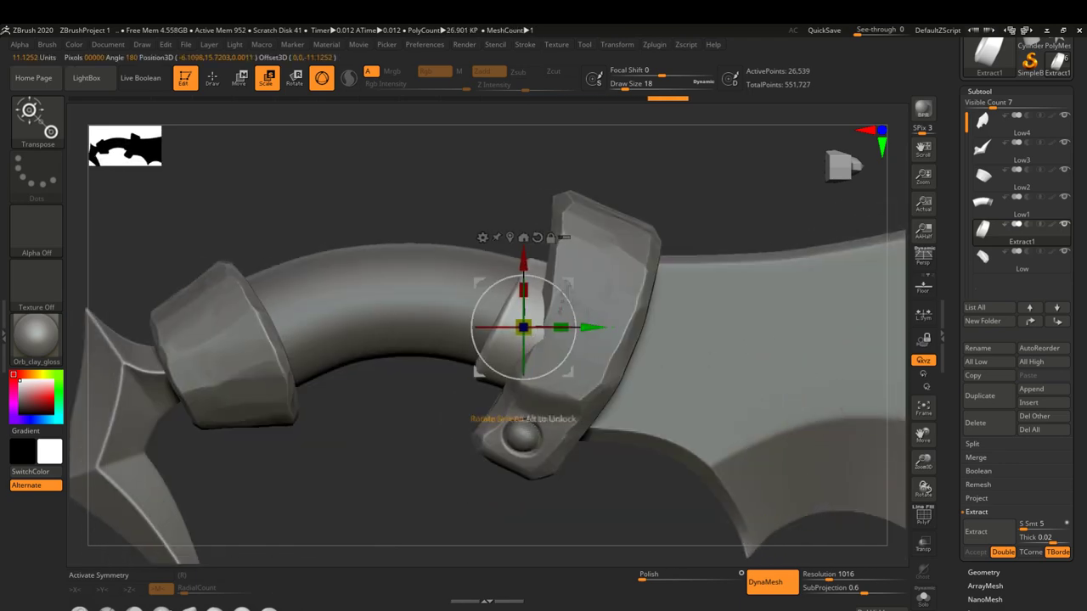
{"action": "right_click_drag", "start_coordinate": [511, 544], "coordinate": [543, 509]}
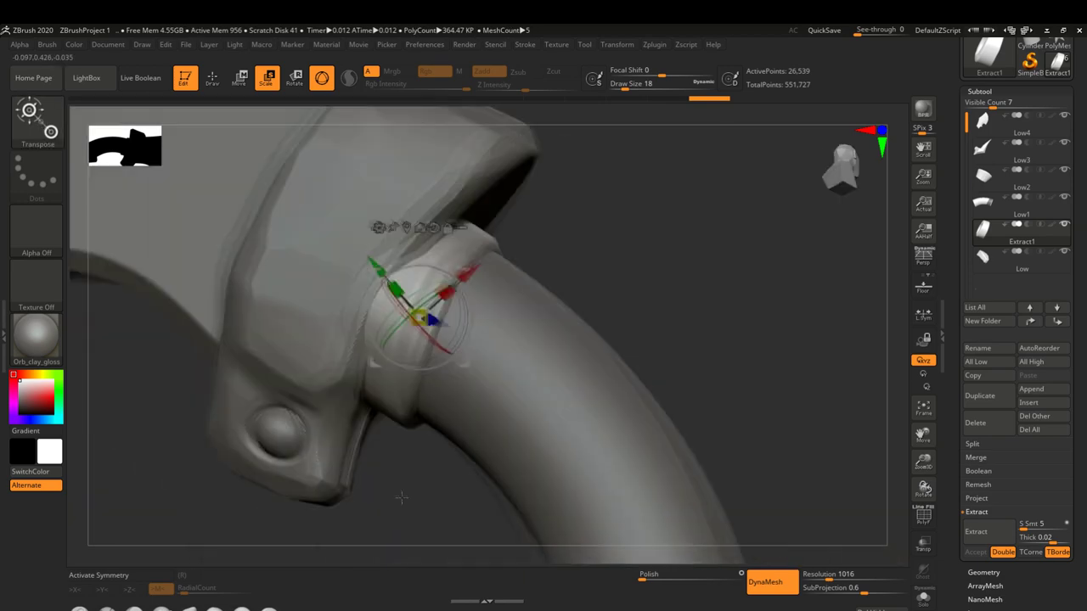
{"action": "mouse_move", "coordinate": [509, 476]}
{"action": "right_mouse_down"}
{"action": "mouse_move", "coordinate": [422, 395]}
{"action": "mouse_move", "coordinate": [454, 269]}
{"action": "right_mouse_up"}
{"action": "left_click", "coordinate": [421, 395], "text": "alt"}
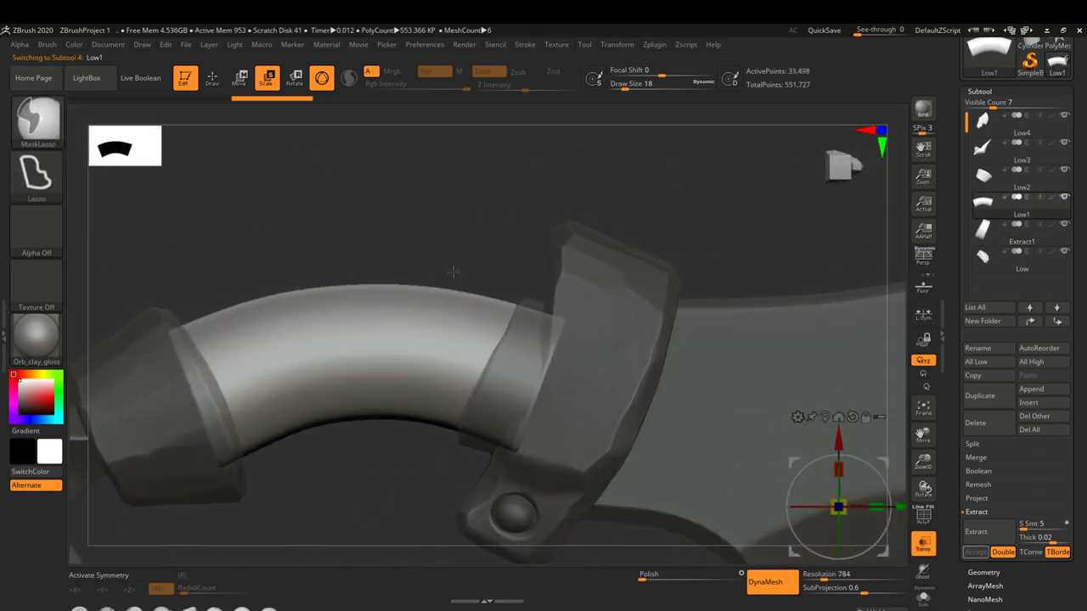
{"action": "left_click_drag", "start_coordinate": [478, 273], "coordinate": [463, 435], "text": "ctrl"}
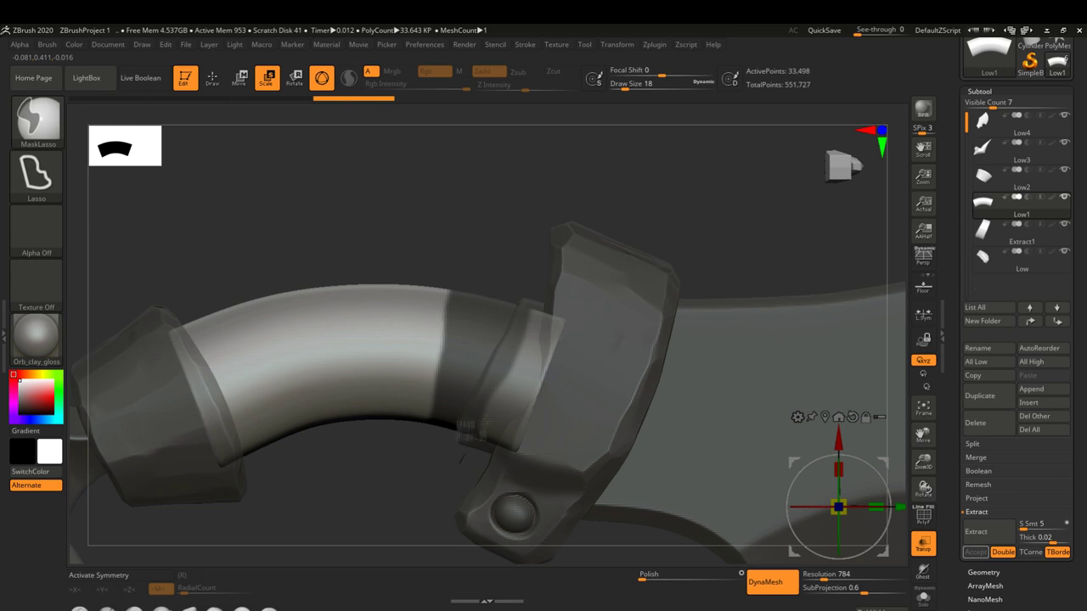
{"action": "right_click_drag", "start_coordinate": [399, 471], "coordinate": [416, 487]}
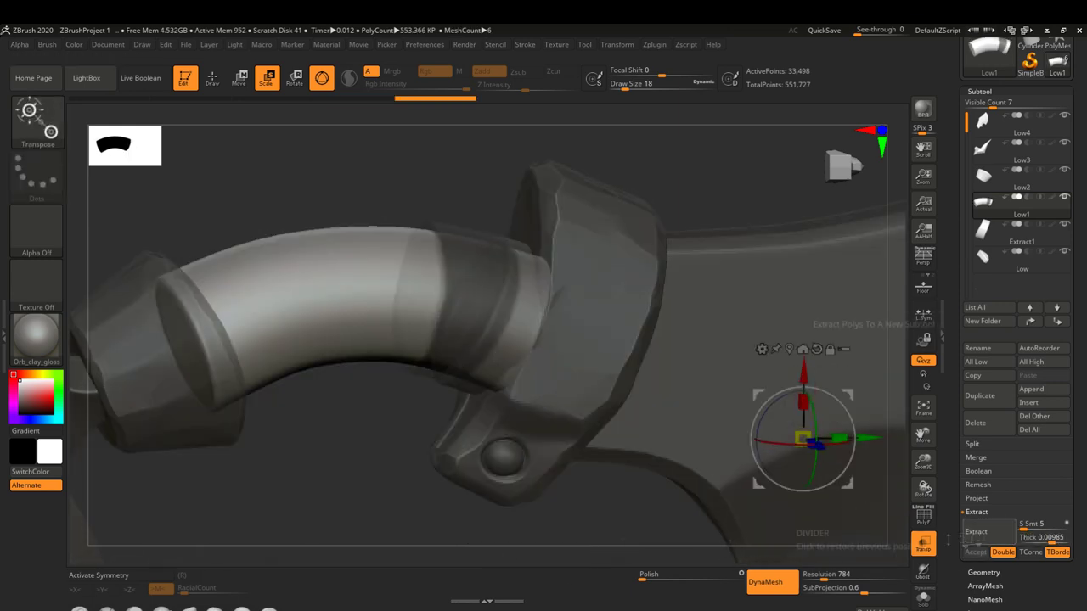
- Extract the masked band at 0.003 thickness and accept it as Extract8
{"action": "left_click", "coordinate": [978, 533]}
{"action": "left_click", "coordinate": [1046, 537]}
{"action": "type", "text": "0.003"}
{"action": "key", "text": "Return"}
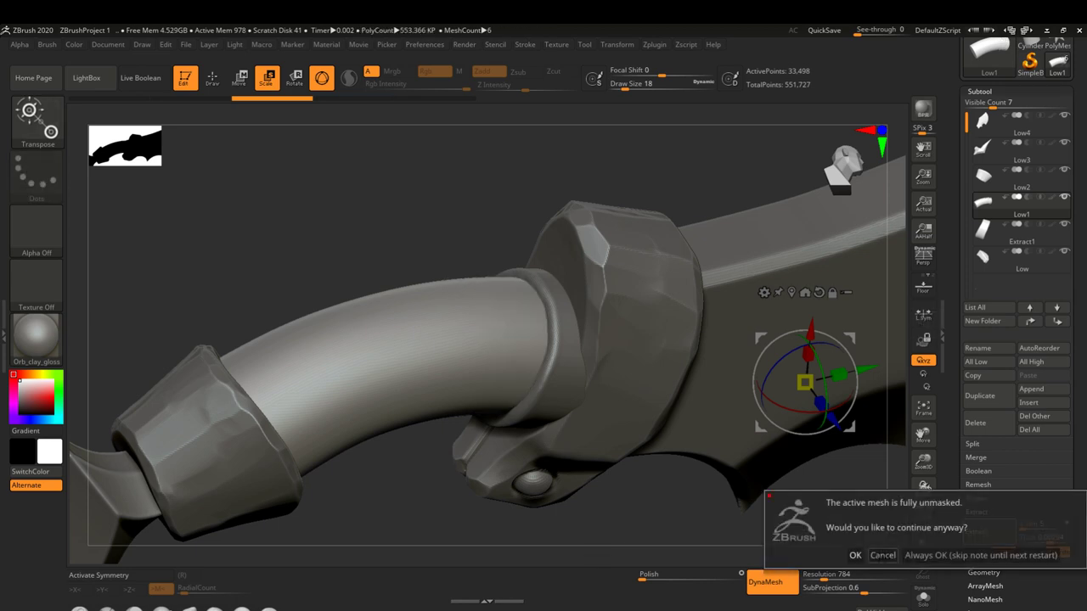
{"action": "right_click_drag", "start_coordinate": [399, 492], "coordinate": [433, 505]}
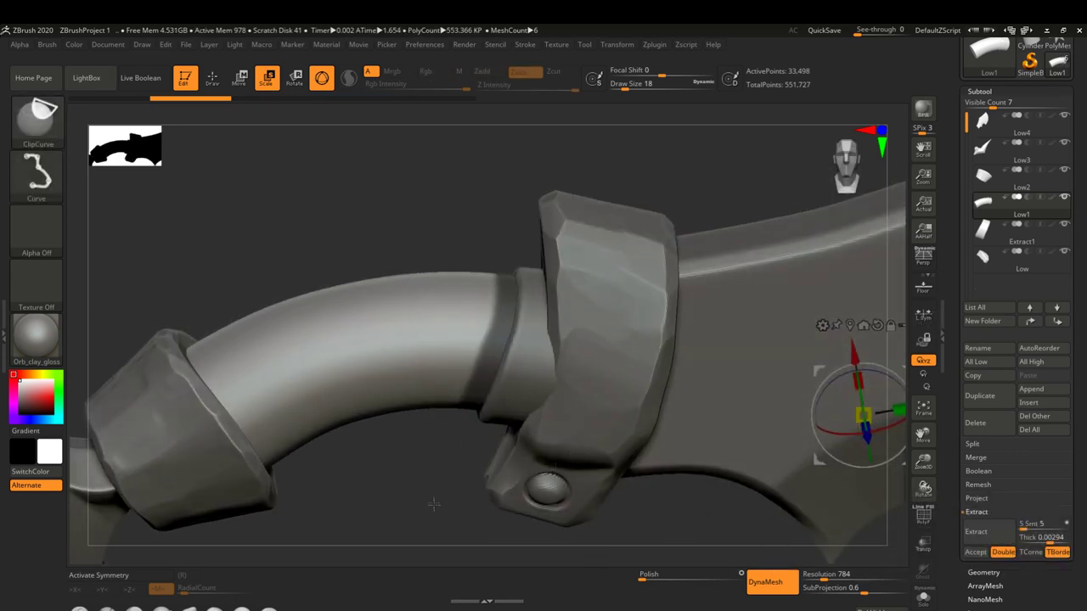
{"action": "left_click", "coordinate": [990, 531]}
{"action": "left_click", "coordinate": [855, 557]}
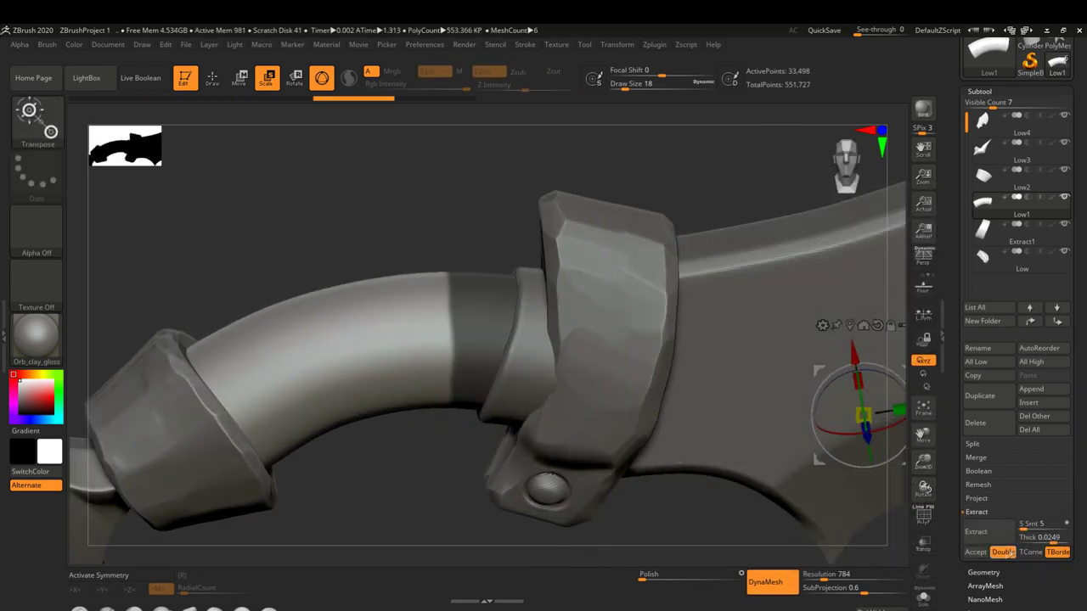
{"action": "right_click_drag", "start_coordinate": [387, 446], "coordinate": [598, 528]}
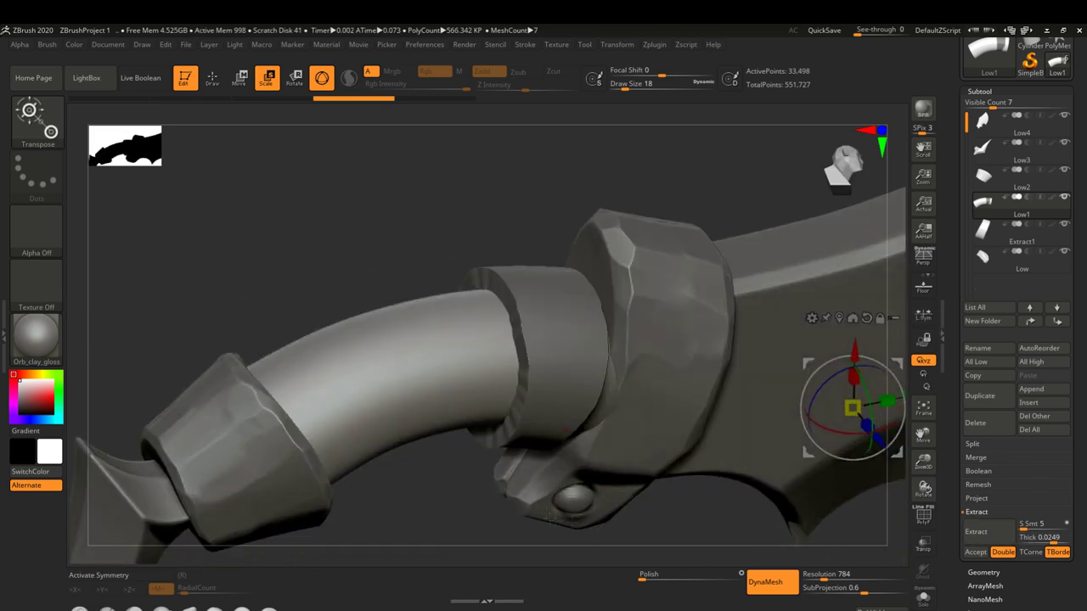
{"action": "left_click", "coordinate": [976, 552]}
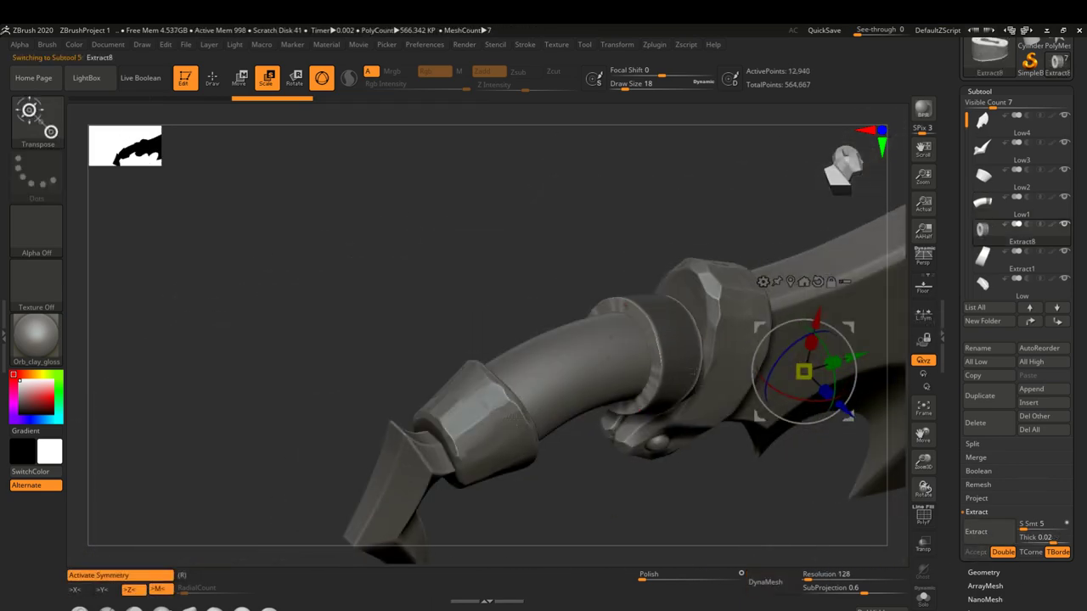
- DynaMesh the new Extract8 band to even out its mesh
{"action": "right_click_drag", "start_coordinate": [705, 189], "coordinate": [609, 177], "text": "alt"}
{"action": "left_click", "coordinate": [212, 77]}
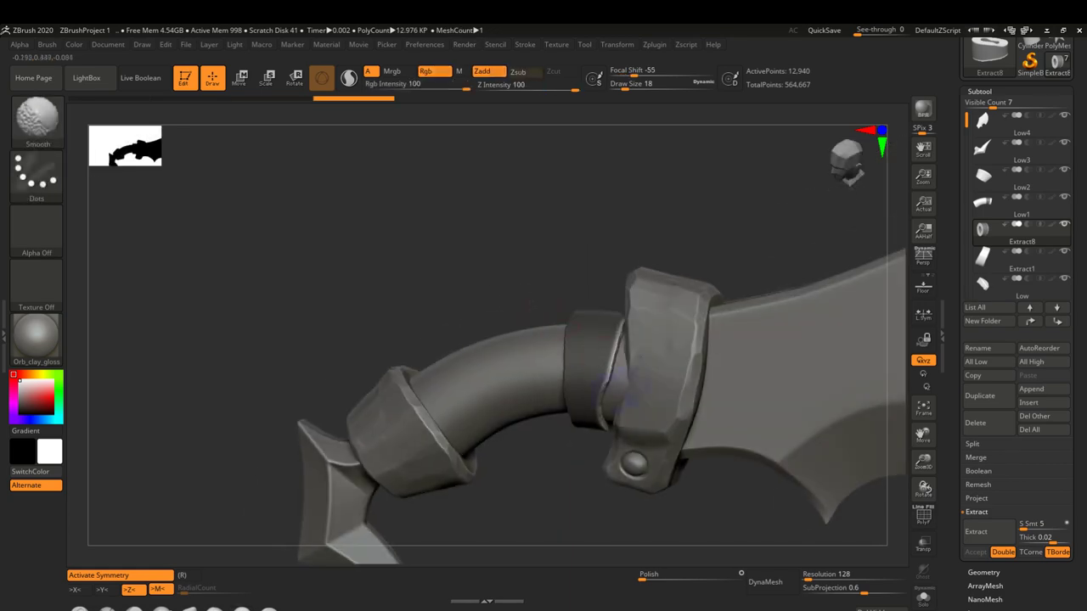
{"action": "left_click_drag", "start_coordinate": [535, 547], "coordinate": [696, 543]}
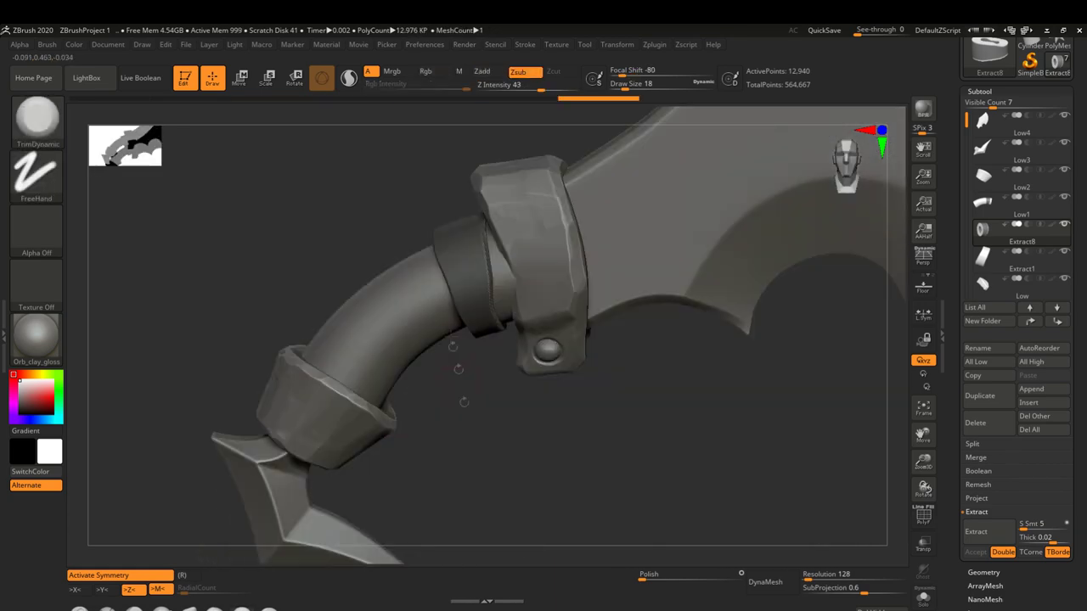
{"action": "left_click", "coordinate": [768, 582]}
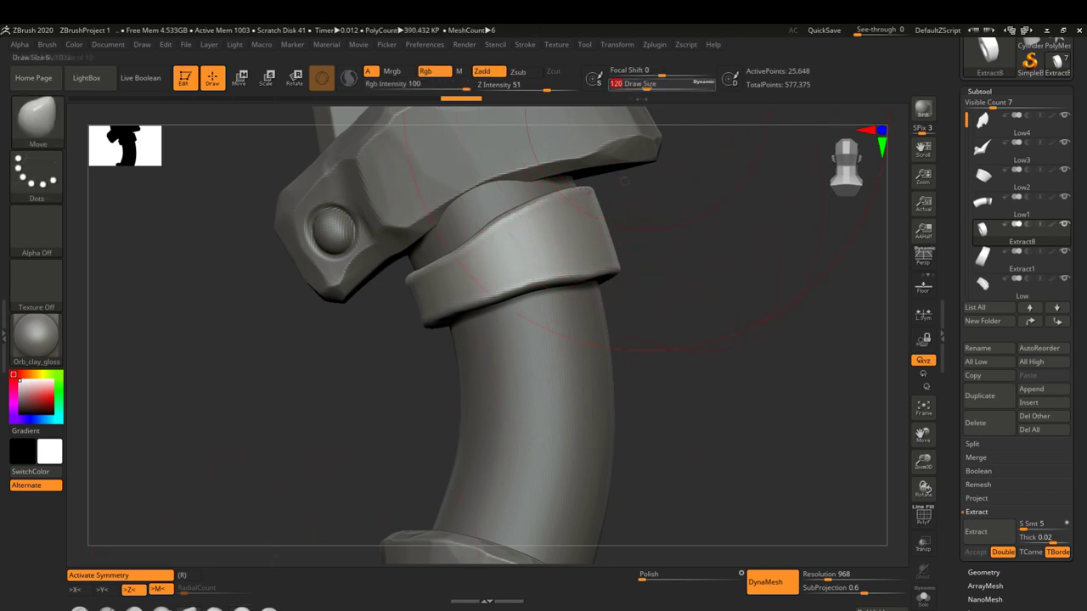
- Pull Extract8's edge taller with a smaller brush and slide it along the grip
{"action": "left_click_drag", "start_coordinate": [647, 85], "coordinate": [639, 85]}
{"action": "left_click_drag", "start_coordinate": [500, 301], "coordinate": [433, 223]}
{"action": "left_click_drag", "start_coordinate": [466, 329], "coordinate": [884, 353]}
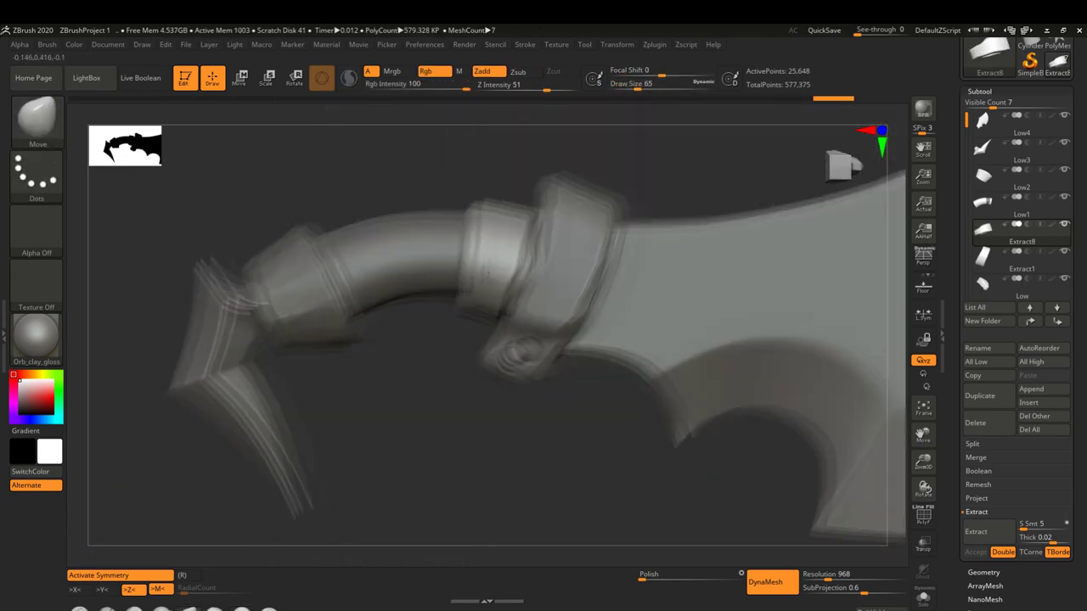
{"action": "key", "text": "w"}
{"action": "left_click_drag", "start_coordinate": [548, 287], "coordinate": [517, 287]}
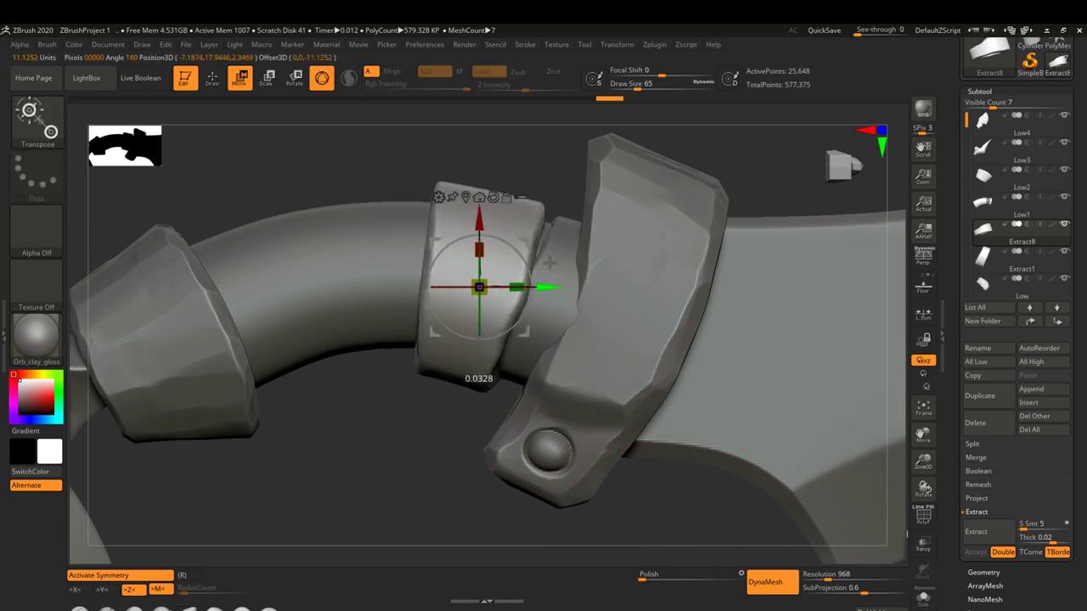
{"action": "left_click_drag", "start_coordinate": [340, 492], "coordinate": [475, 476]}
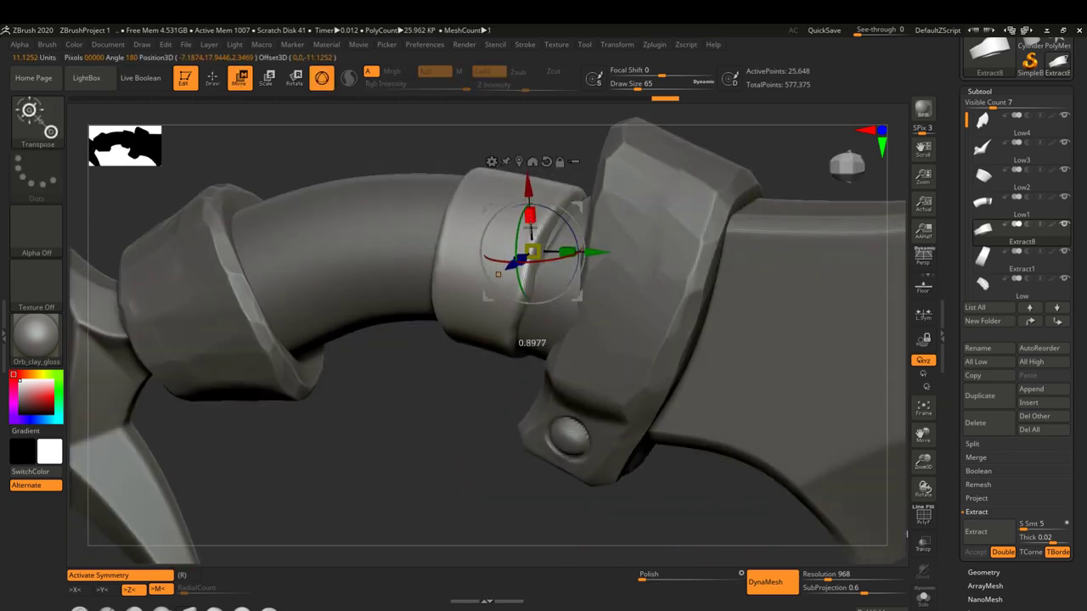
{"action": "left_click_drag", "start_coordinate": [504, 290], "coordinate": [506, 260]}
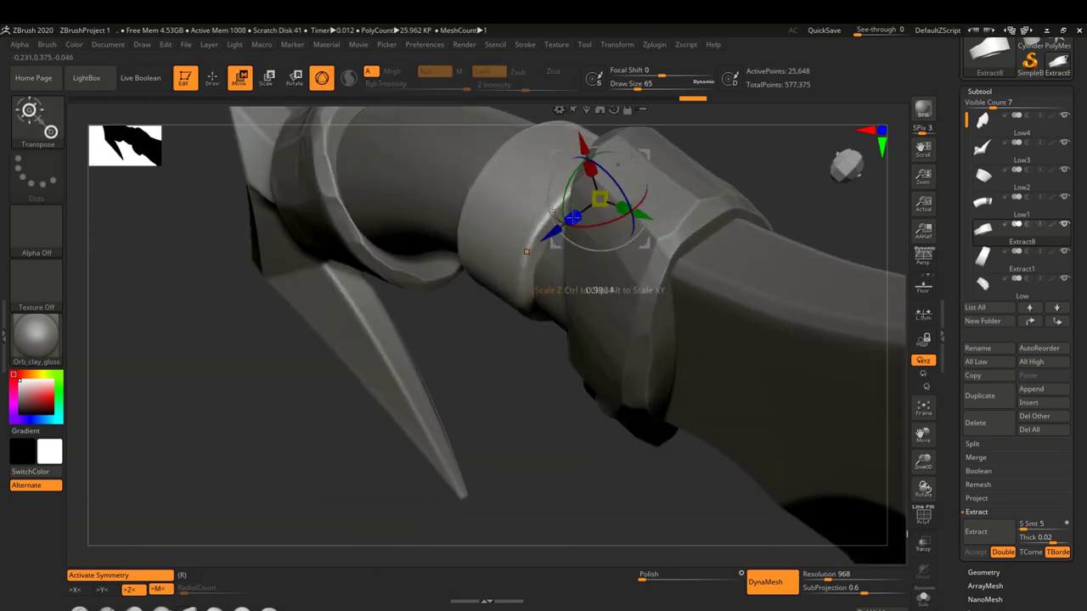
- Return to sculpt mode and make the Low1 handle active again
{"action": "key", "text": "q"}
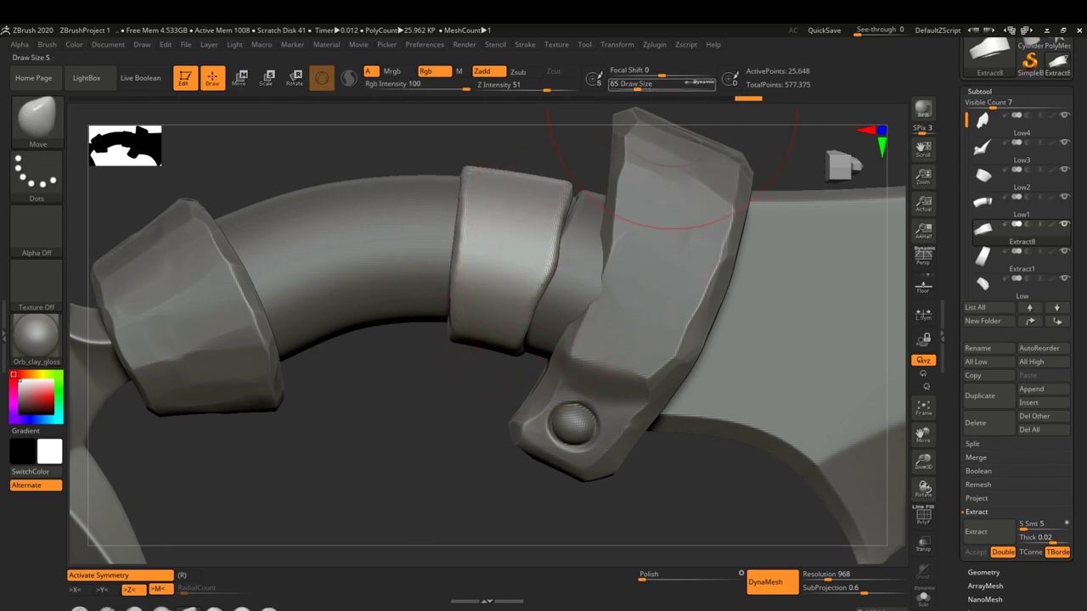
{"action": "right_click_drag", "start_coordinate": [509, 246], "coordinate": [561, 284], "text": "ctrl"}
{"action": "mouse_move", "coordinate": [514, 384]}
{"action": "right_mouse_down"}
{"action": "mouse_move", "coordinate": [527, 443]}
{"action": "mouse_move", "coordinate": [382, 272]}
{"action": "right_mouse_up"}
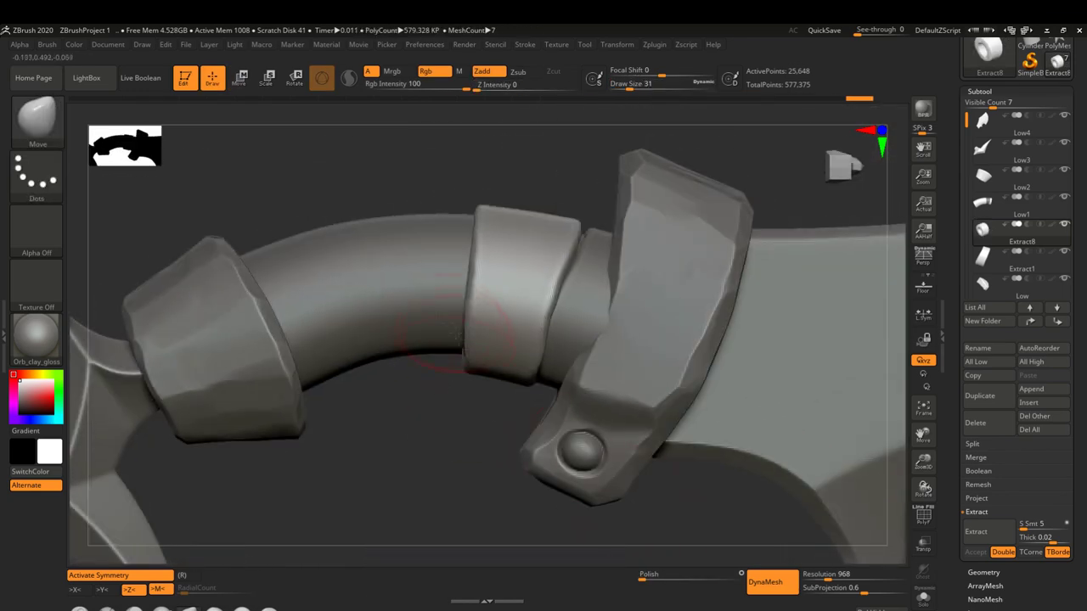
{"action": "left_click", "coordinate": [382, 272], "text": "alt"}
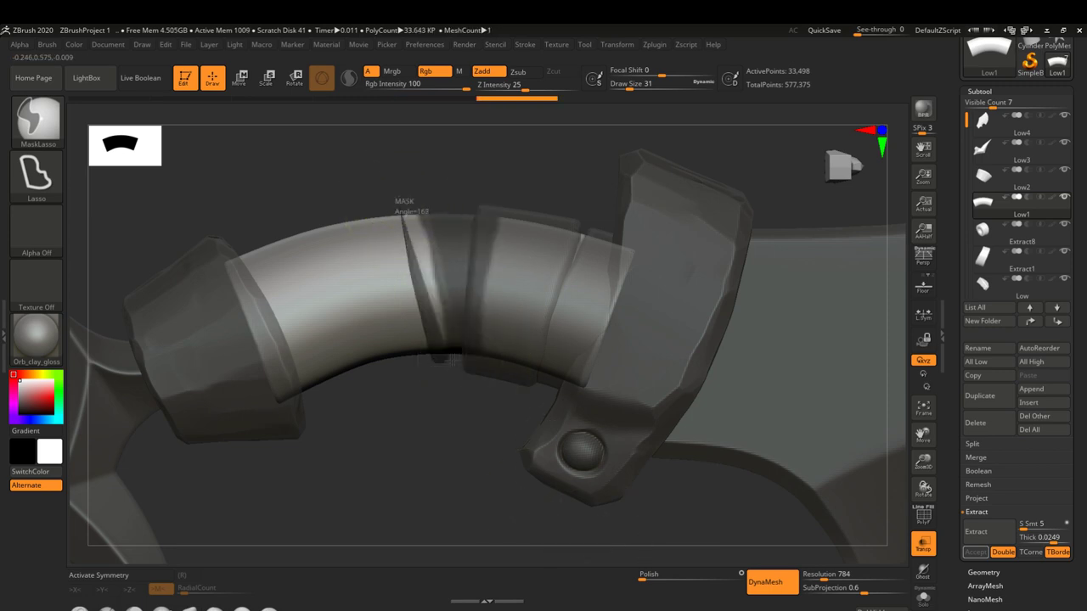
- Extract the masked grip band with Transp off and accept it as Extract11
{"action": "right_click_drag", "start_coordinate": [390, 189], "coordinate": [738, 539]}
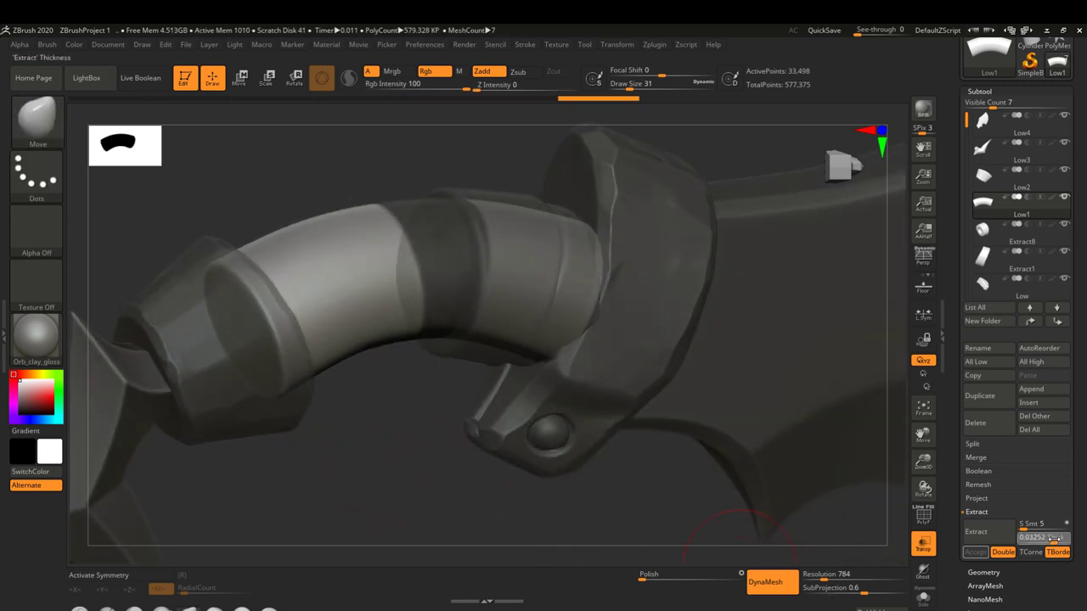
{"action": "left_click", "coordinate": [976, 531]}
{"action": "right_click_drag", "start_coordinate": [503, 515], "coordinate": [630, 522]}
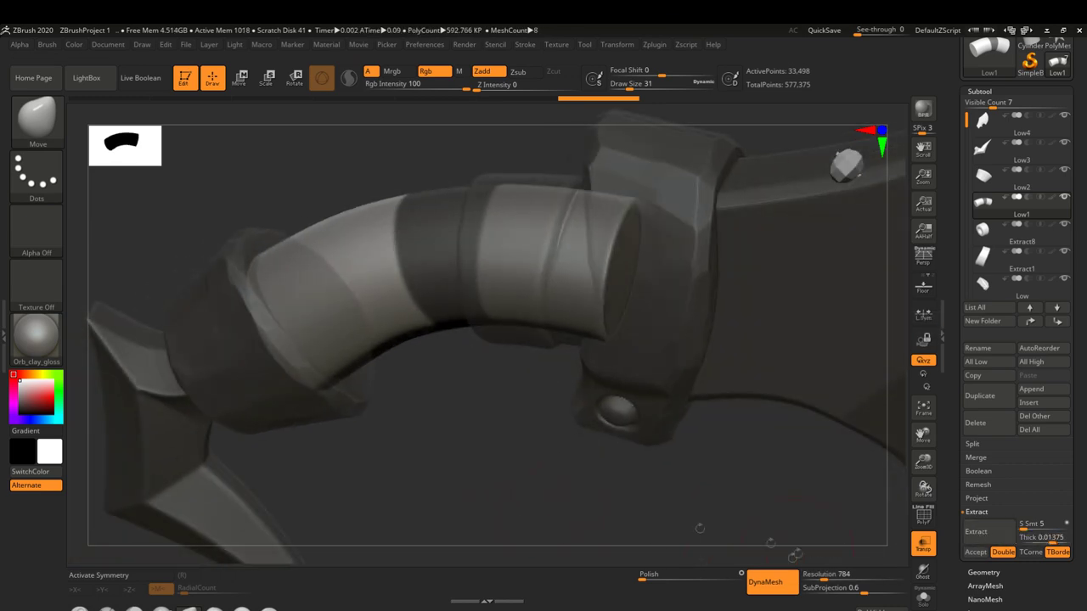
{"action": "left_click", "coordinate": [923, 543]}
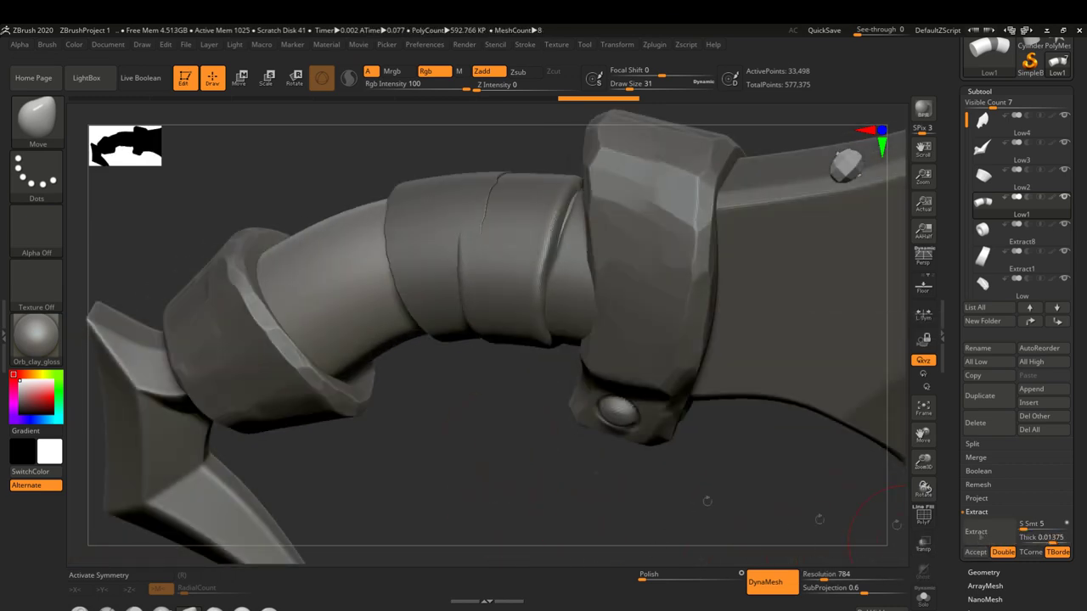
{"action": "left_click", "coordinate": [975, 552]}
- Toggle Solo on Extract11 to inspect it alone, then restore the full sword
{"action": "right_click_drag", "start_coordinate": [645, 475], "coordinate": [269, 401]}
{"action": "mouse_move", "coordinate": [454, 367]}
{"action": "right_mouse_down"}
{"action": "mouse_move", "coordinate": [394, 218]}
{"action": "mouse_move", "coordinate": [665, 339]}
{"action": "right_mouse_up"}
{"action": "left_click", "coordinate": [923, 597]}
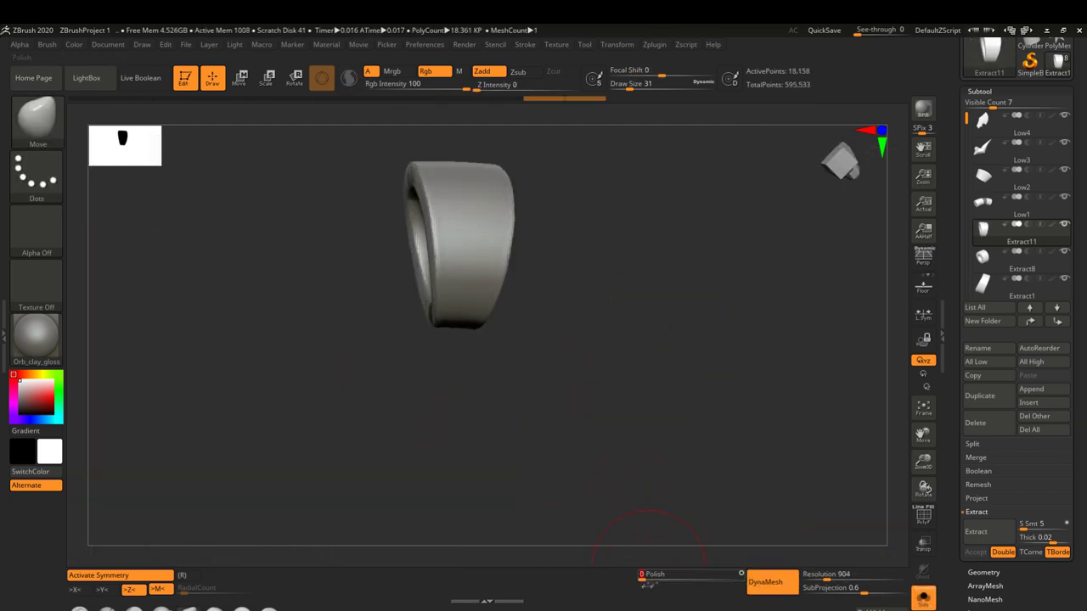
{"action": "left_click", "coordinate": [923, 597]}
{"action": "right_click_drag", "start_coordinate": [509, 382], "coordinate": [595, 170]}
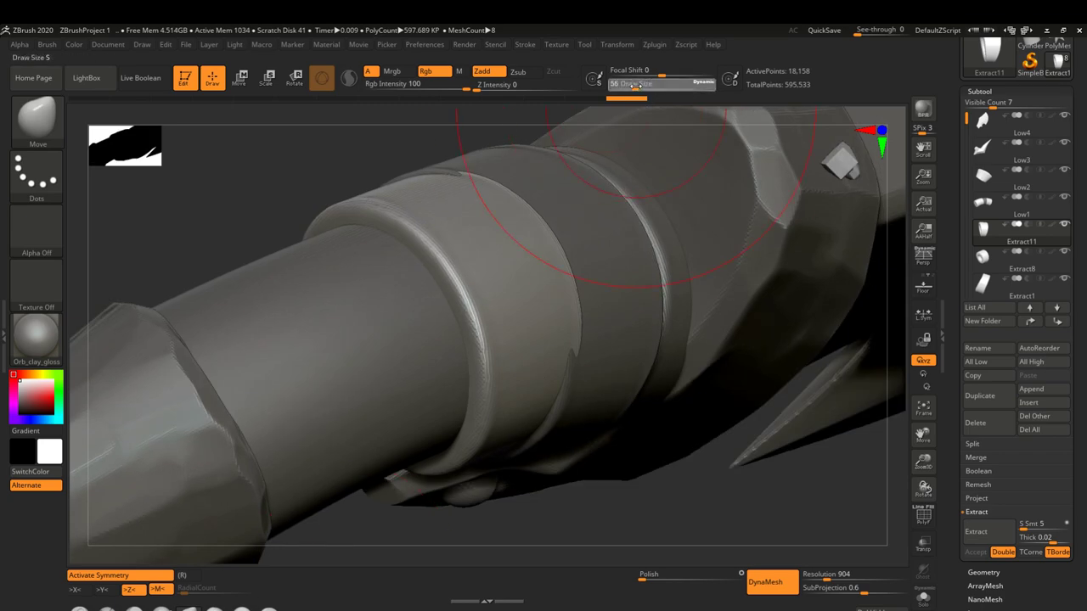
- Lower the brush size and adjust Extract11 with the transform gizmo
{"action": "left_click_drag", "start_coordinate": [632, 86], "coordinate": [624, 86]}
{"action": "right_click_drag", "start_coordinate": [509, 382], "coordinate": [546, 285]}
{"action": "right_click_drag", "start_coordinate": [619, 174], "coordinate": [594, 165]}
{"action": "mouse_move", "coordinate": [506, 303]}
{"action": "right_mouse_down"}
{"action": "mouse_move", "coordinate": [390, 315]}
{"action": "mouse_move", "coordinate": [452, 379]}
{"action": "mouse_move", "coordinate": [496, 299]}
{"action": "mouse_move", "coordinate": [424, 303]}
{"action": "mouse_move", "coordinate": [653, 417]}
{"action": "mouse_move", "coordinate": [741, 417]}
{"action": "right_mouse_up"}
{"action": "key", "text": "w"}
{"action": "key", "text": "q"}
- Check Extract11 against Extract8 by isolating it and switching between the bands
{"action": "key", "text": "ctrl+shift+s"}
{"action": "left_click", "coordinate": [925, 598]}
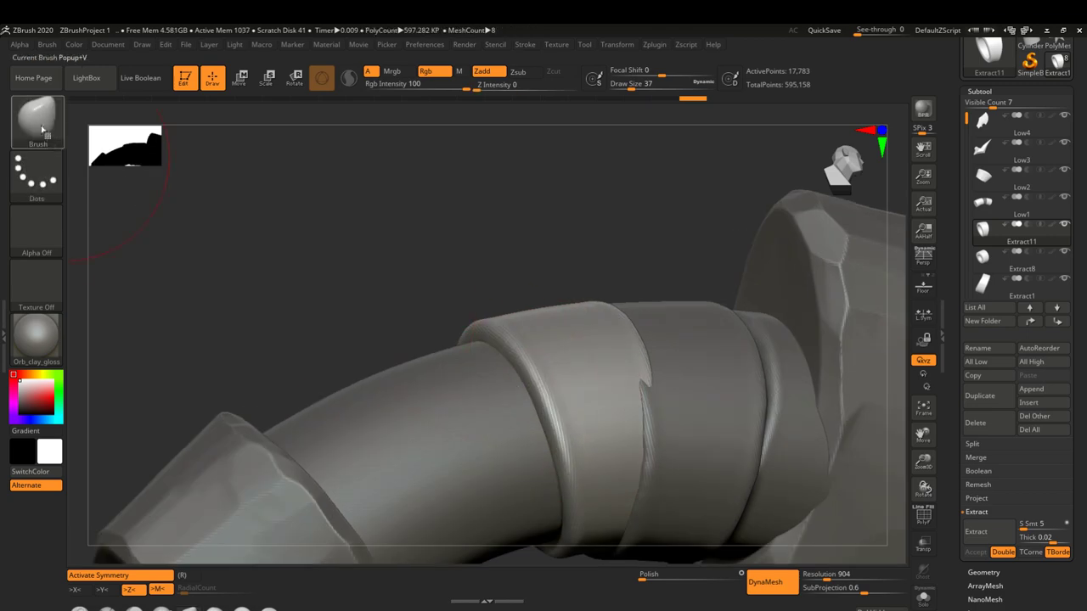
{"action": "right_click_drag", "start_coordinate": [462, 363], "coordinate": [647, 428]}
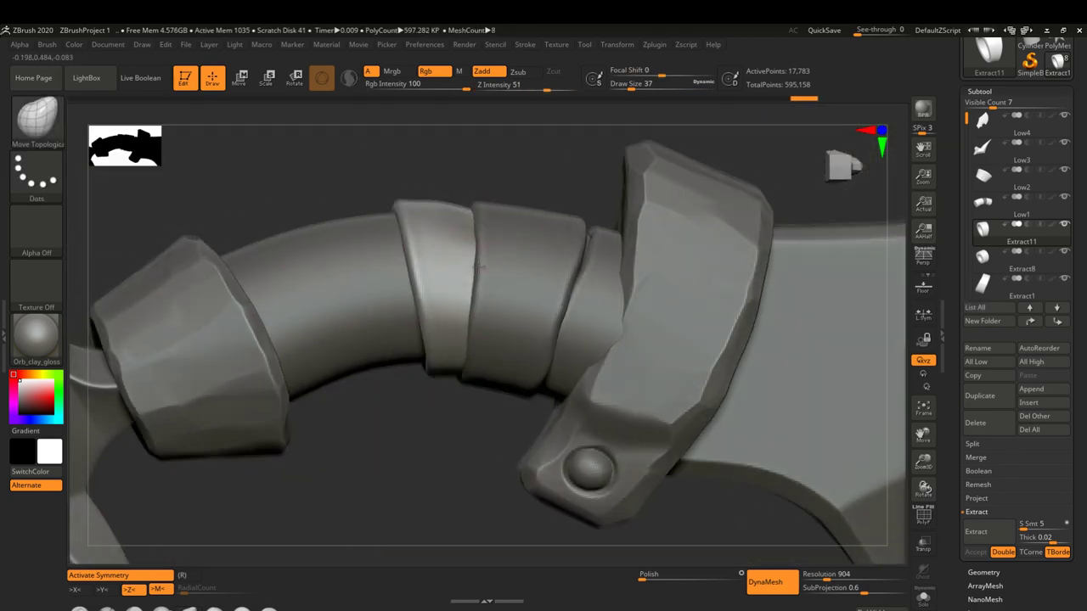
{"action": "left_click", "coordinate": [478, 272], "text": "alt"}
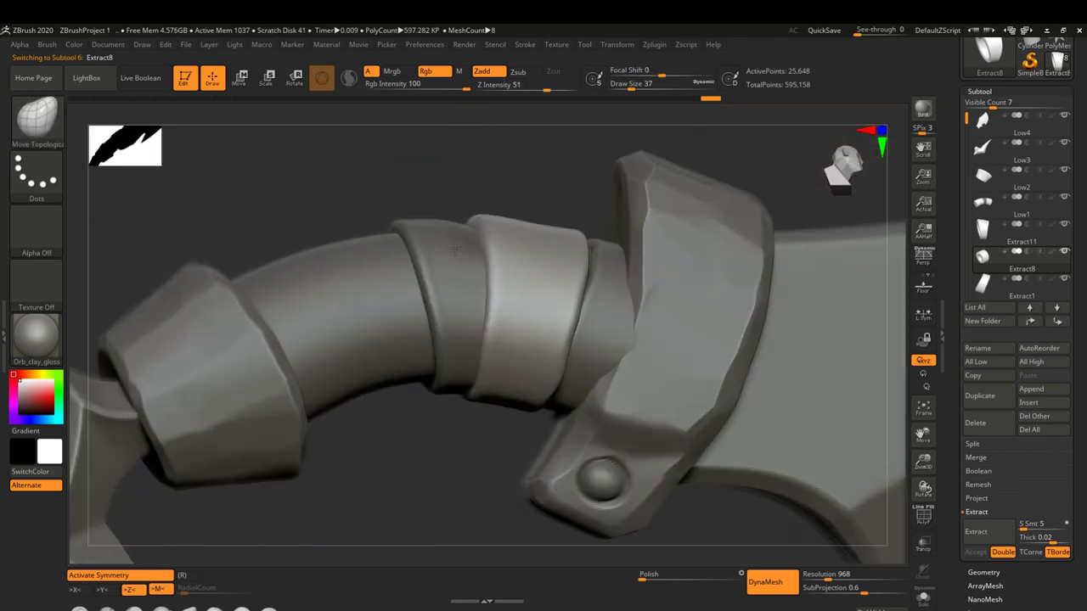
{"action": "right_click_drag", "start_coordinate": [455, 250], "coordinate": [543, 238]}
{"action": "left_click", "coordinate": [500, 224], "text": "alt"}
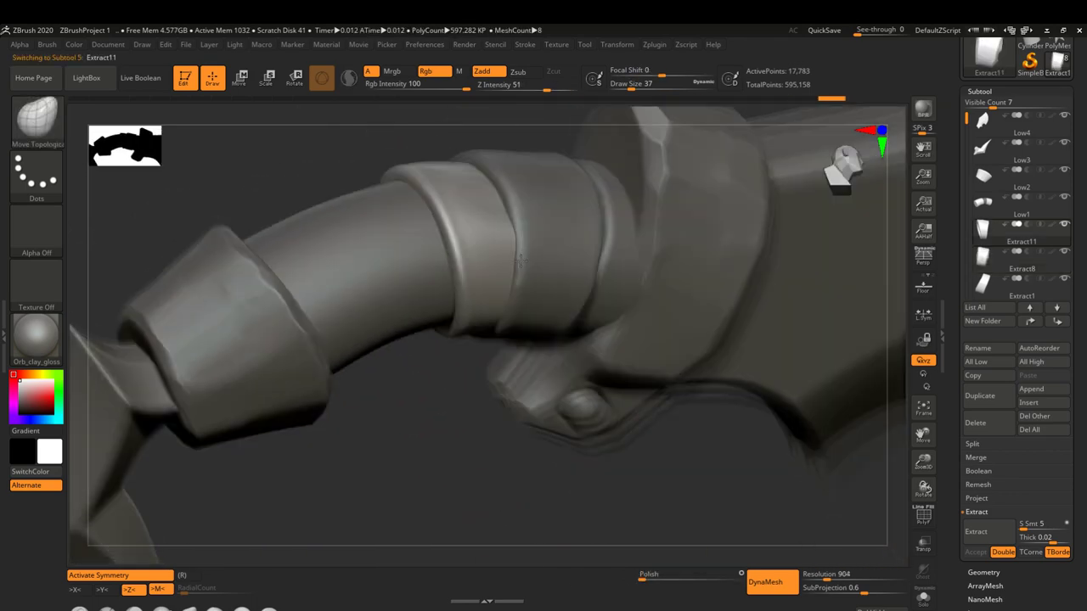
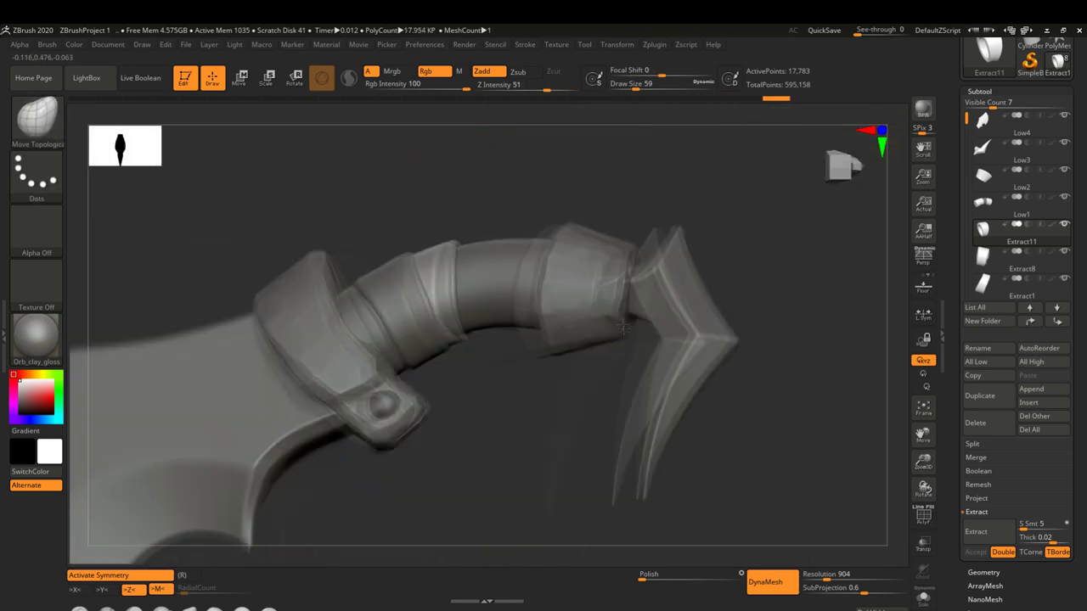
- On Low1, extract a shell band around the curved grip and accept it as Extract13
{"action": "left_click", "coordinate": [435, 246], "text": "alt"}
{"action": "left_click_drag", "start_coordinate": [498, 455], "coordinate": [865, 540]}
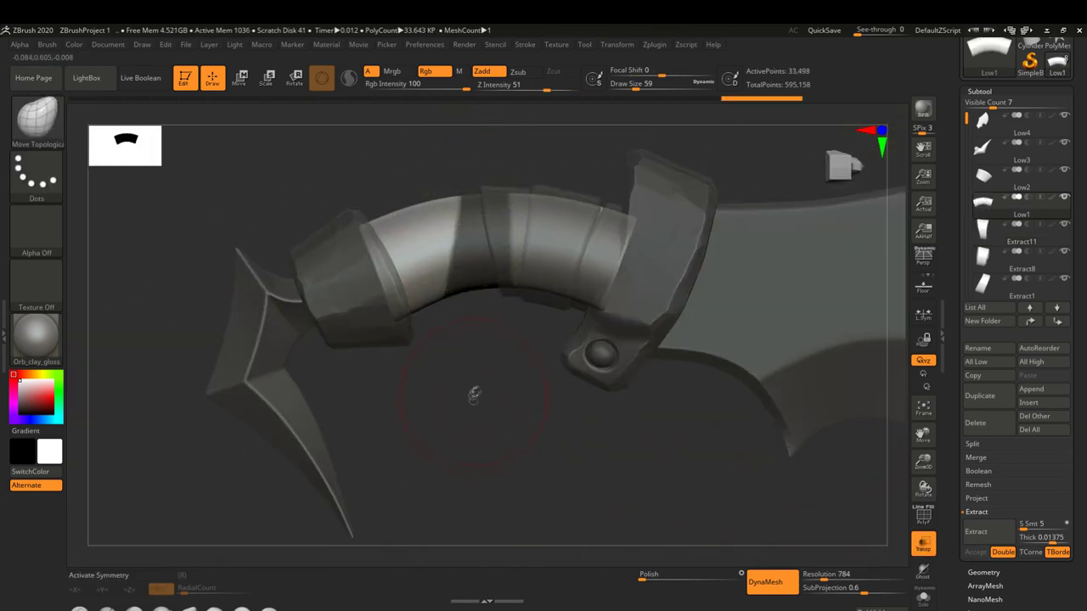
{"action": "left_click_drag", "start_coordinate": [472, 395], "coordinate": [476, 233]}
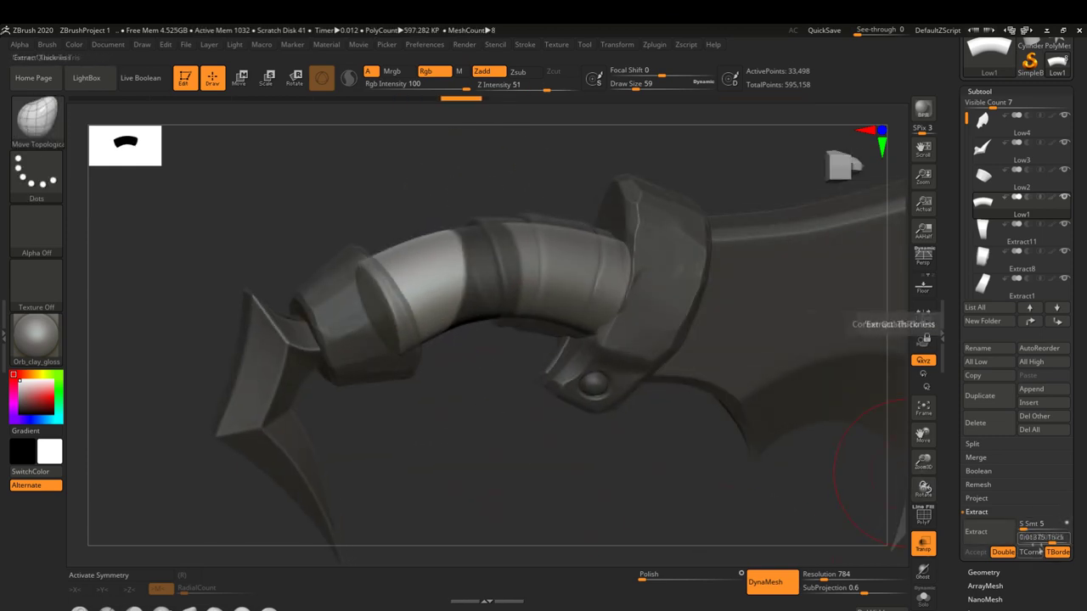
{"action": "key", "text": "Return"}
{"action": "left_click_drag", "start_coordinate": [857, 509], "coordinate": [738, 523]}
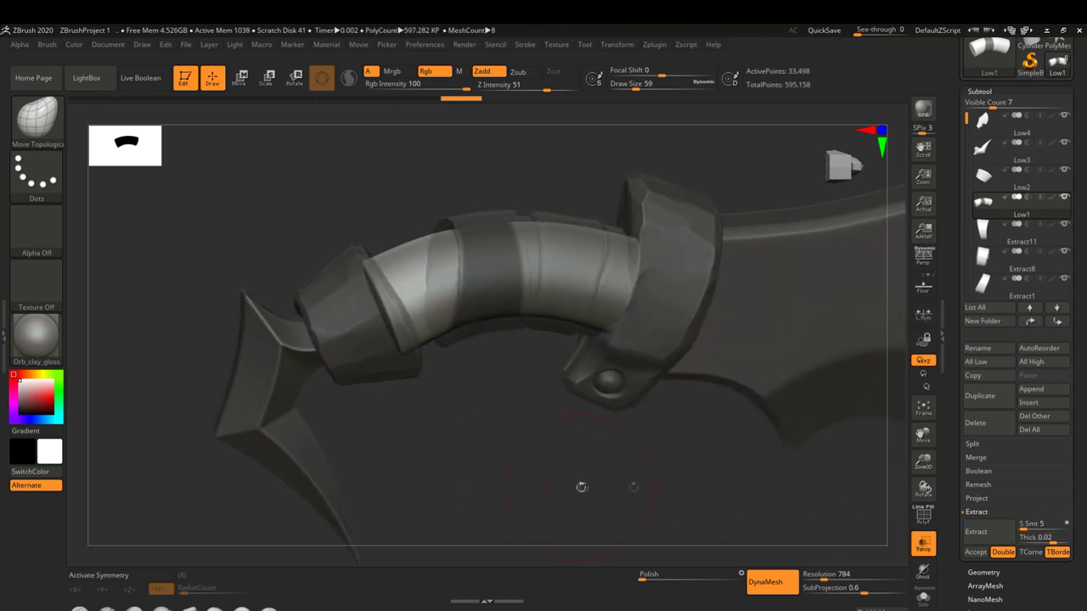
{"action": "left_click", "coordinate": [975, 552]}
- Solo-check the new ring, then accept a second grip band as Extract14
{"action": "left_click", "coordinate": [922, 599]}
{"action": "mouse_move", "coordinate": [153, 526]}
{"action": "left_mouse_down"}
{"action": "mouse_move", "coordinate": [628, 416]}
{"action": "mouse_move", "coordinate": [688, 543]}
{"action": "left_mouse_up"}
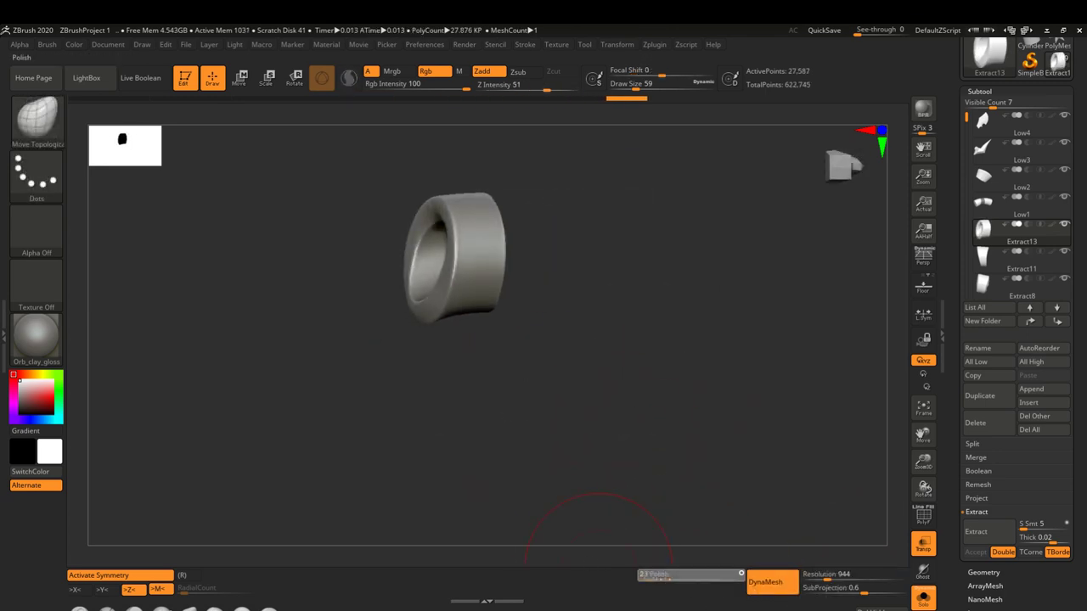
{"action": "mouse_move", "coordinate": [599, 543]}
{"action": "left_mouse_down"}
{"action": "mouse_move", "coordinate": [463, 376]}
{"action": "mouse_move", "coordinate": [478, 442]}
{"action": "mouse_move", "coordinate": [336, 229]}
{"action": "mouse_move", "coordinate": [340, 255]}
{"action": "left_mouse_up"}
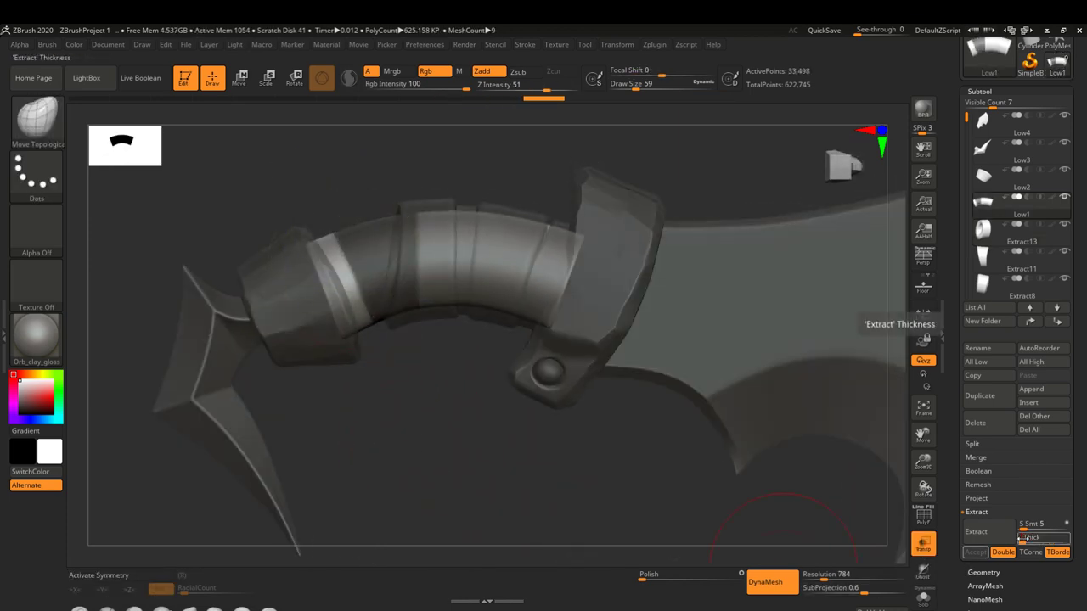
{"action": "type", "text": "0.012"}
{"action": "left_click", "coordinate": [974, 552]}
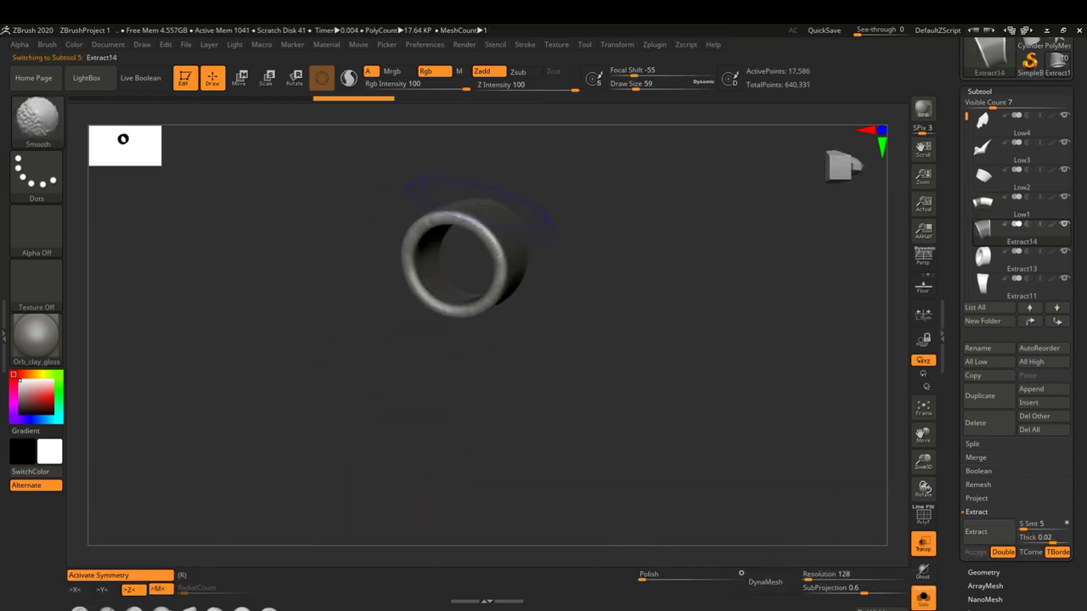
{"action": "left_click_drag", "start_coordinate": [365, 382], "coordinate": [509, 373]}
{"action": "left_click", "coordinate": [922, 597]}
{"action": "left_click_drag", "start_coordinate": [586, 543], "coordinate": [544, 439]}
- Orbit the sword and isolate a single grip ring with Solo
{"action": "left_click", "coordinate": [922, 571]}
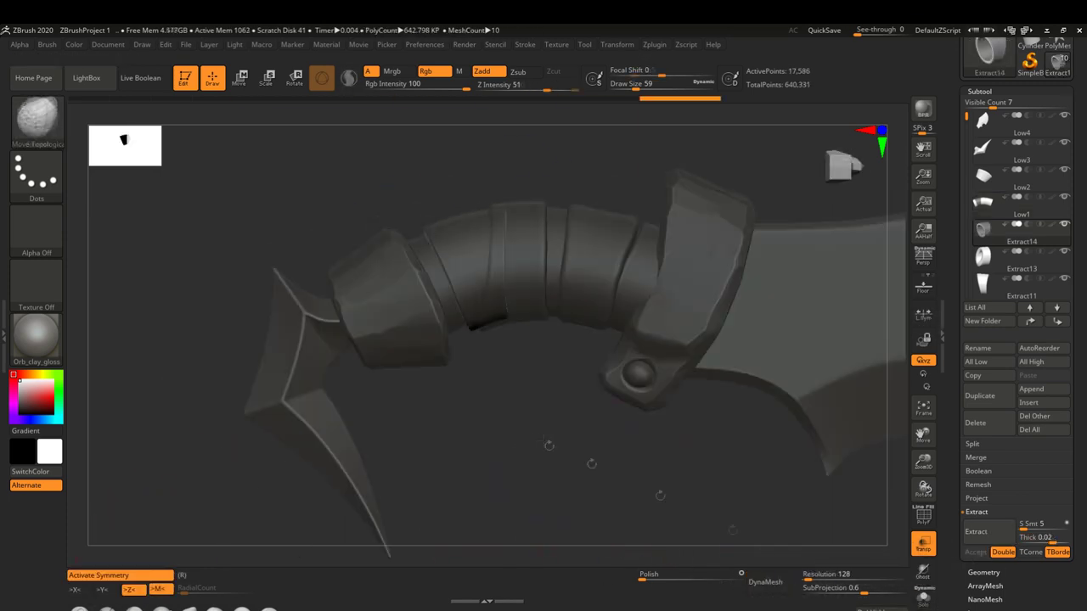
{"action": "left_click_drag", "start_coordinate": [798, 527], "coordinate": [611, 416]}
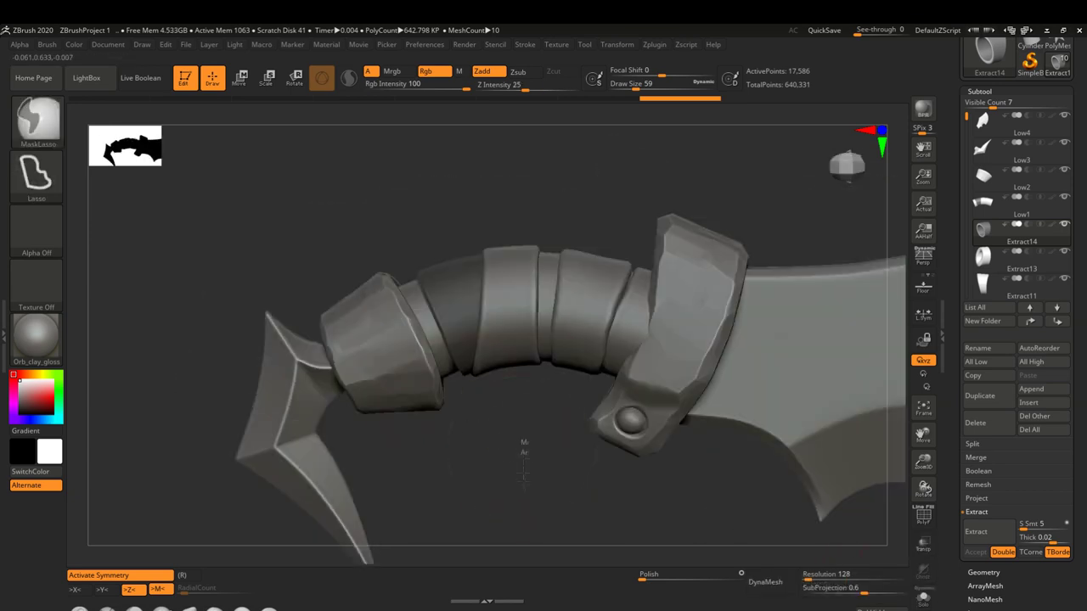
{"action": "mouse_move", "coordinate": [525, 446]}
{"action": "left_mouse_down"}
{"action": "mouse_move", "coordinate": [458, 476]}
{"action": "mouse_move", "coordinate": [454, 291]}
{"action": "mouse_move", "coordinate": [284, 561]}
{"action": "left_mouse_up"}
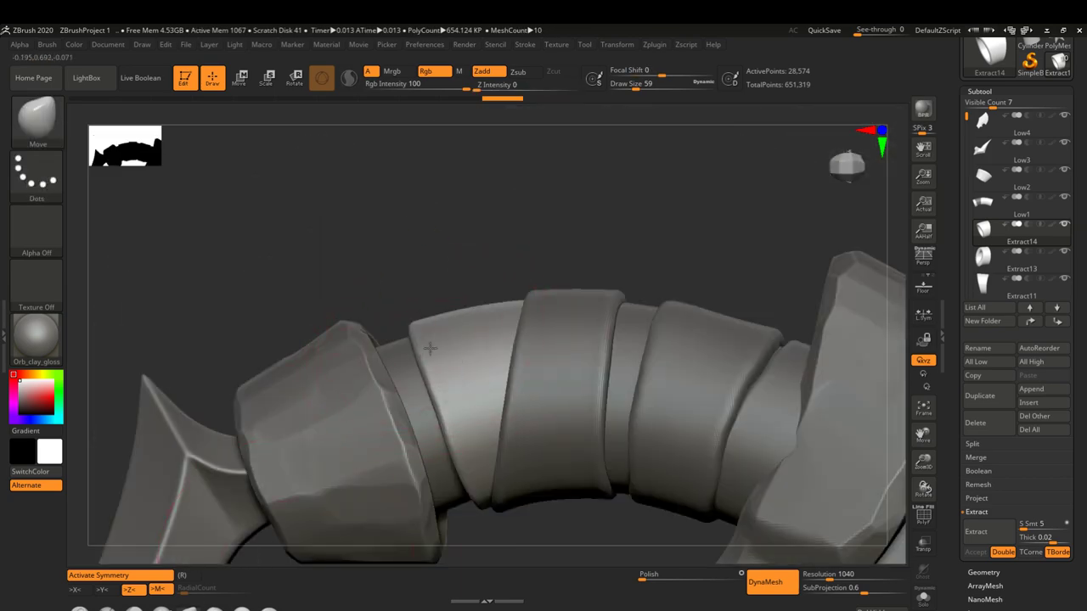
{"action": "left_click", "coordinate": [923, 599]}
- Switch to the Move Topological brush and select the Extract13 and Extract8 bands
{"action": "left_click", "coordinate": [26, 115]}
{"action": "left_click", "coordinate": [433, 130]}
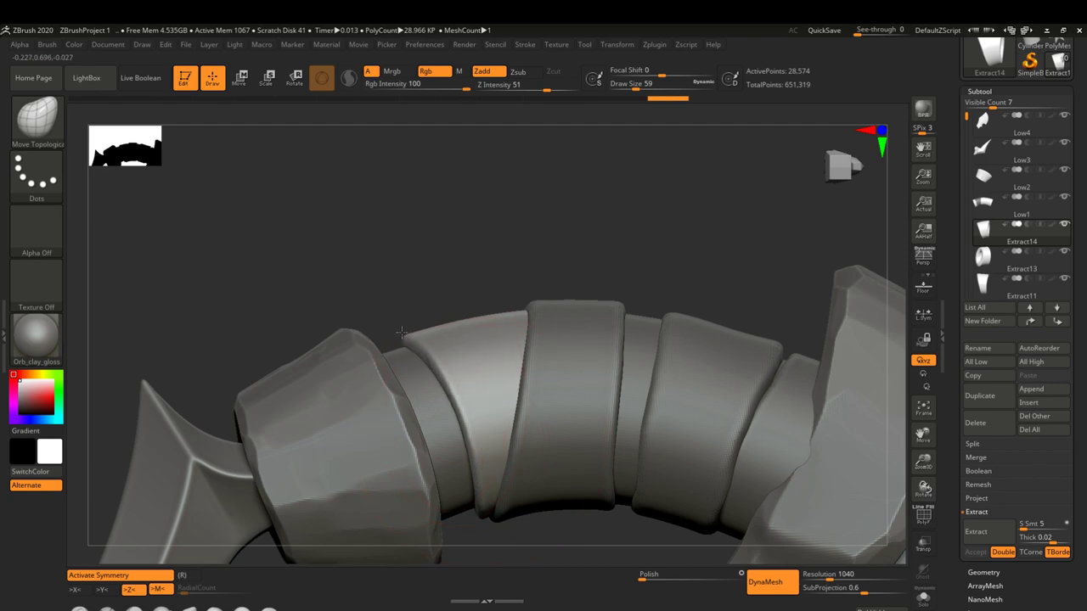
{"action": "left_click_drag", "start_coordinate": [401, 332], "coordinate": [482, 303]}
{"action": "left_click", "coordinate": [481, 303], "text": "alt"}
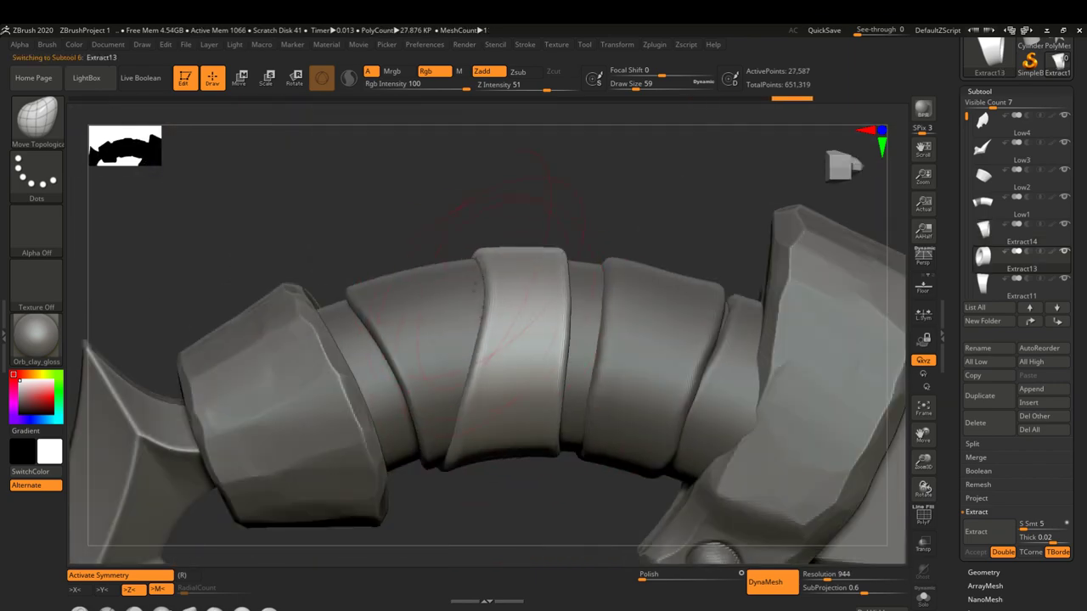
{"action": "left_click_drag", "start_coordinate": [507, 229], "coordinate": [507, 423]}
{"action": "left_click", "coordinate": [507, 422], "text": "alt"}
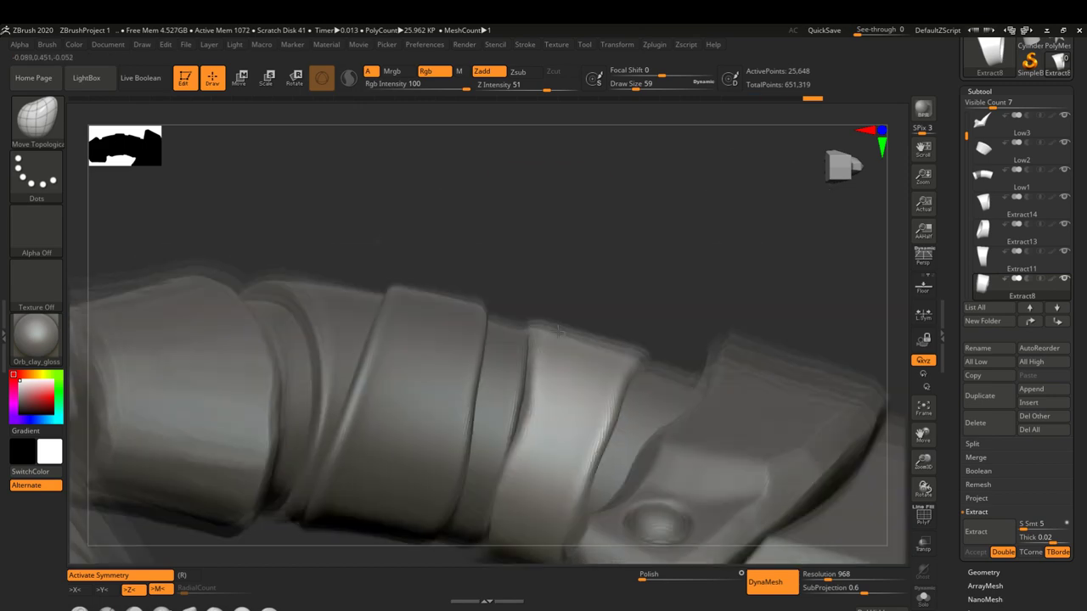
- Inspect the grip bands in turn, selecting Extract13, Extract14 and Extract8
{"action": "mouse_move", "coordinate": [524, 396]}
{"action": "left_mouse_down"}
{"action": "mouse_move", "coordinate": [541, 388]}
{"action": "mouse_move", "coordinate": [485, 383]}
{"action": "left_mouse_up"}
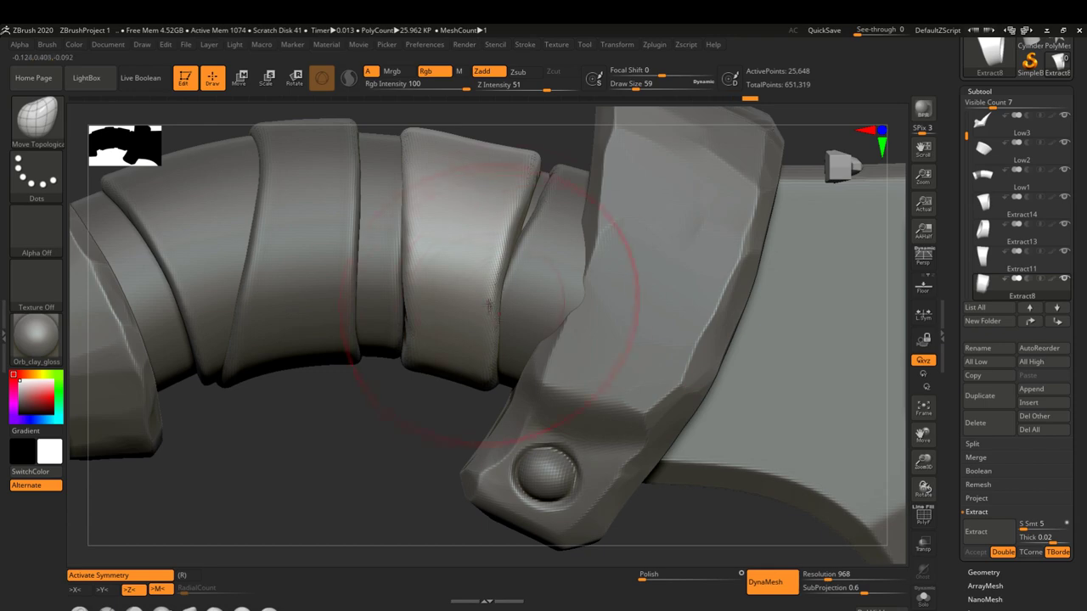
{"action": "mouse_move", "coordinate": [498, 387]}
{"action": "left_mouse_down"}
{"action": "mouse_move", "coordinate": [472, 386]}
{"action": "mouse_move", "coordinate": [457, 331]}
{"action": "mouse_move", "coordinate": [429, 327]}
{"action": "mouse_move", "coordinate": [530, 567]}
{"action": "left_mouse_up"}
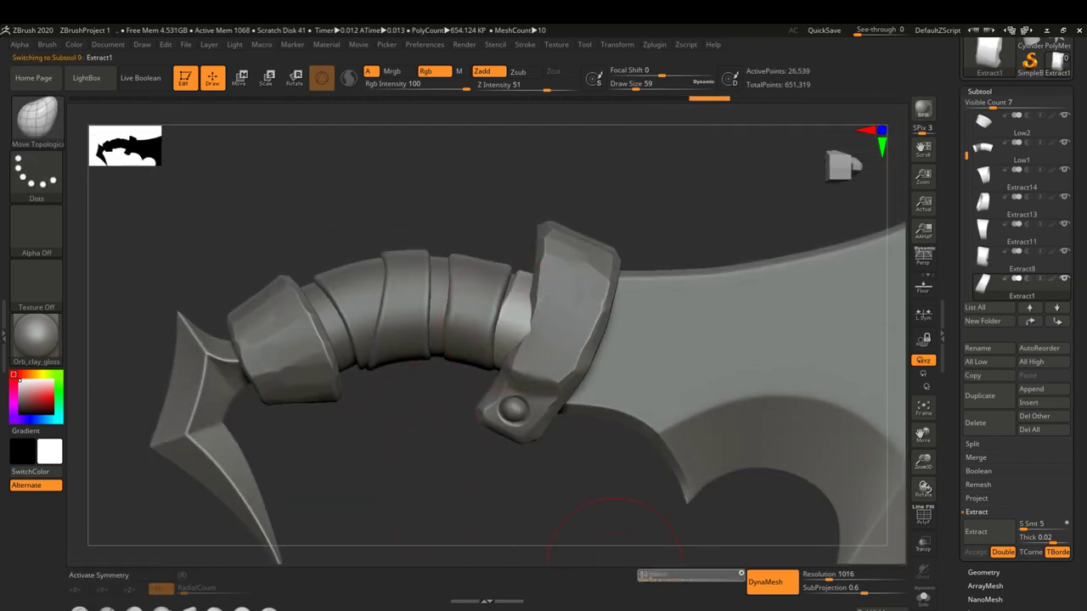
{"action": "left_click", "coordinate": [408, 314], "text": "alt"}
{"action": "left_click", "coordinate": [411, 383], "text": "alt"}
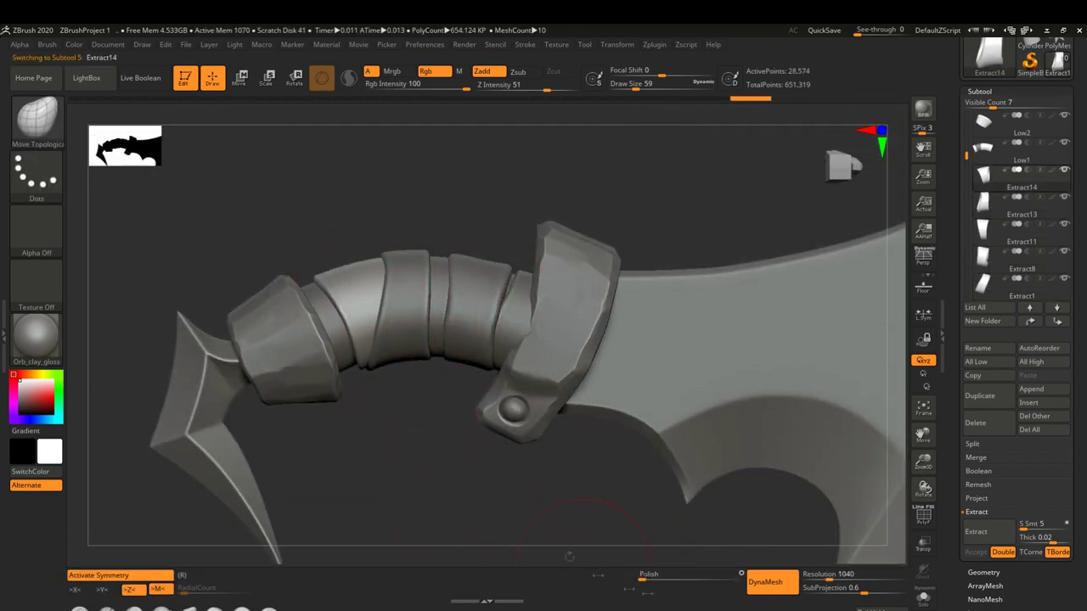
{"action": "mouse_move", "coordinate": [535, 535]}
{"action": "left_mouse_down"}
{"action": "mouse_move", "coordinate": [486, 436]}
{"action": "mouse_move", "coordinate": [474, 443]}
{"action": "left_mouse_up"}
{"action": "left_click", "coordinate": [487, 436], "text": "alt"}
- Choose the DamStandard brush and open the Stroke Lazy Mouse settings
{"action": "key", "text": "b"}
{"action": "key", "text": "d"}
{"action": "key", "text": "s"}
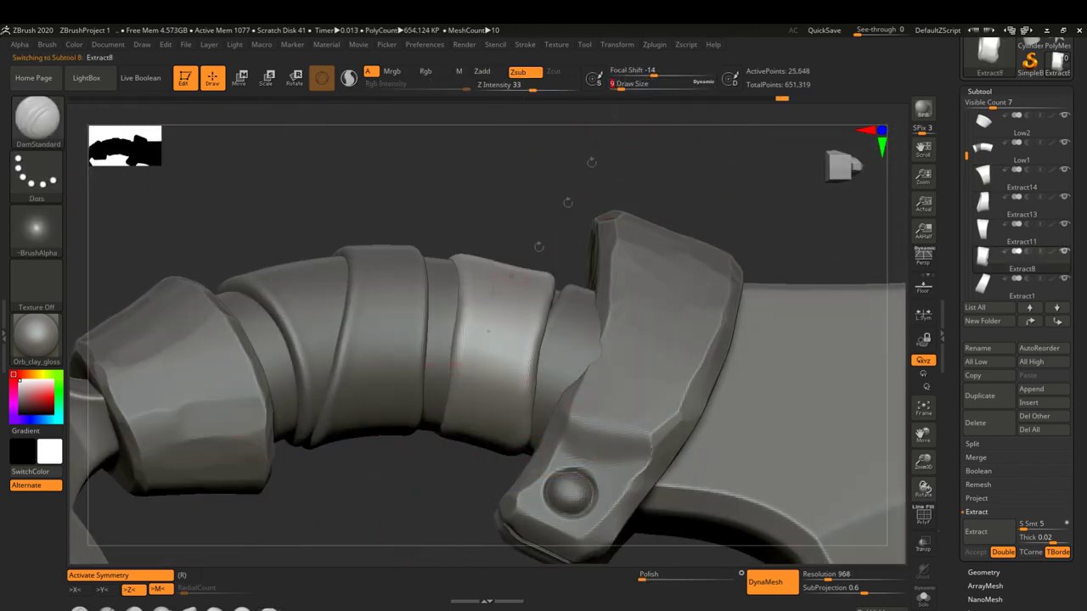
{"action": "left_click_drag", "start_coordinate": [294, 561], "coordinate": [599, 115]}
{"action": "left_click", "coordinate": [525, 44]}
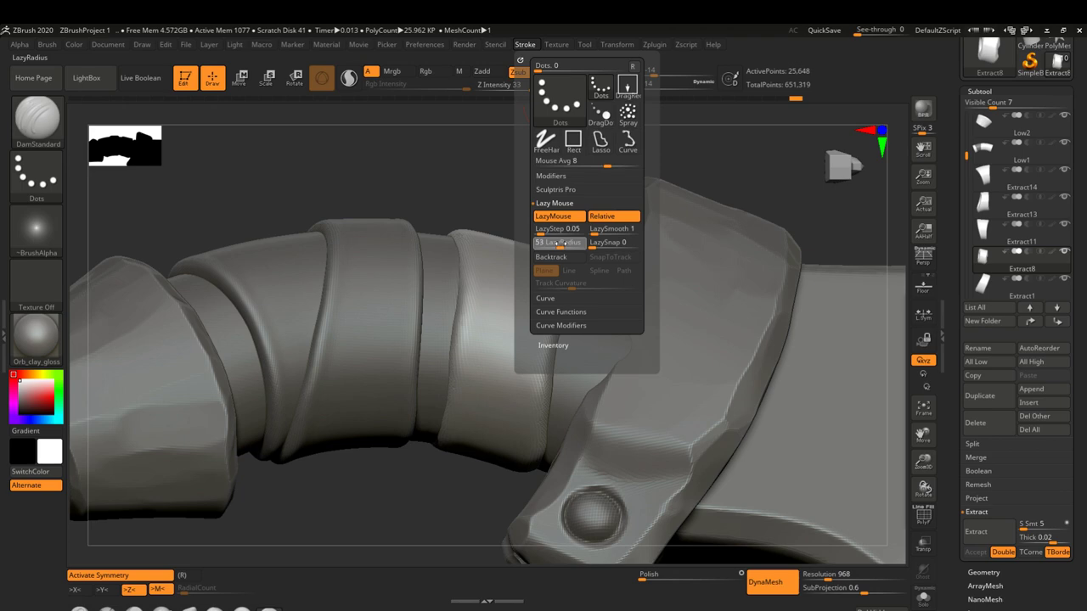
- Carve fold lines into the grip band beside the rivet bracket
{"action": "right_click_drag", "start_coordinate": [461, 310], "coordinate": [473, 286]}
{"action": "left_click_drag", "start_coordinate": [459, 428], "coordinate": [513, 201]}
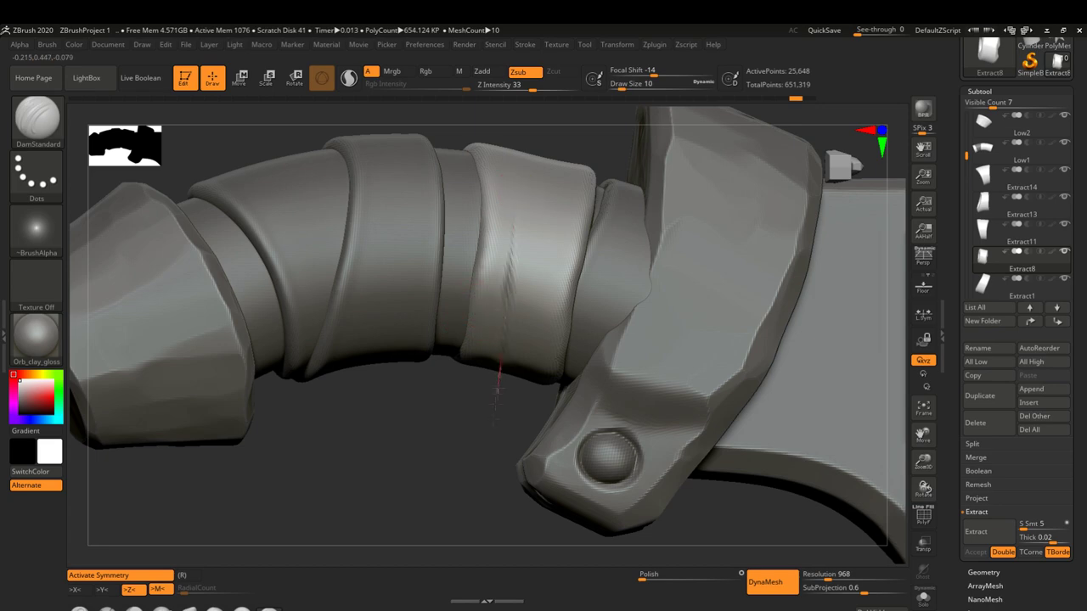
{"action": "left_click_drag", "start_coordinate": [498, 373], "coordinate": [520, 270]}
{"action": "left_click_drag", "start_coordinate": [488, 390], "coordinate": [556, 290]}
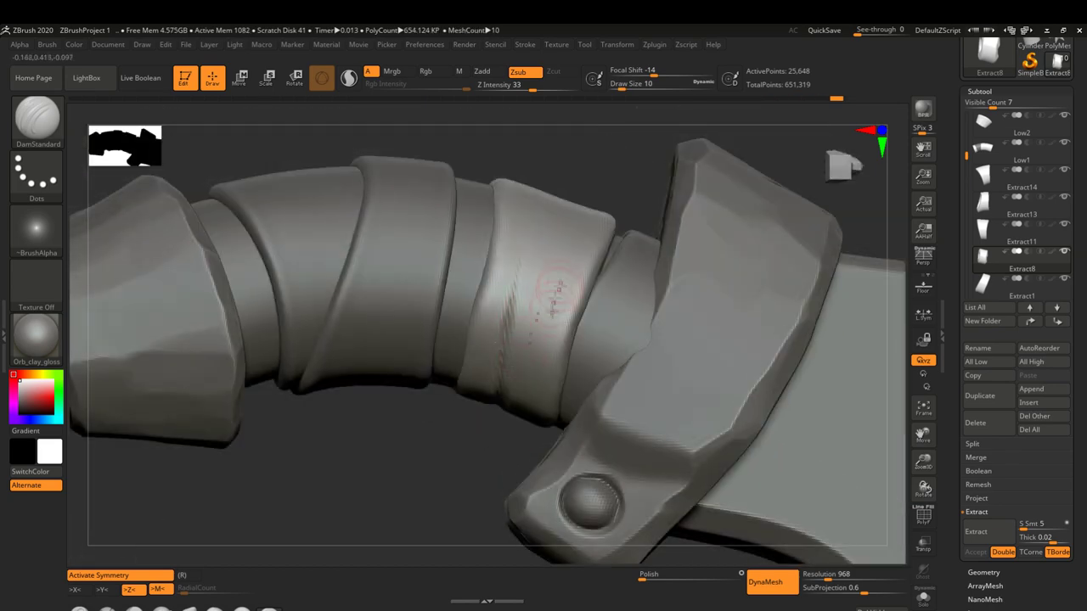
{"action": "left_click_drag", "start_coordinate": [527, 410], "coordinate": [520, 363]}
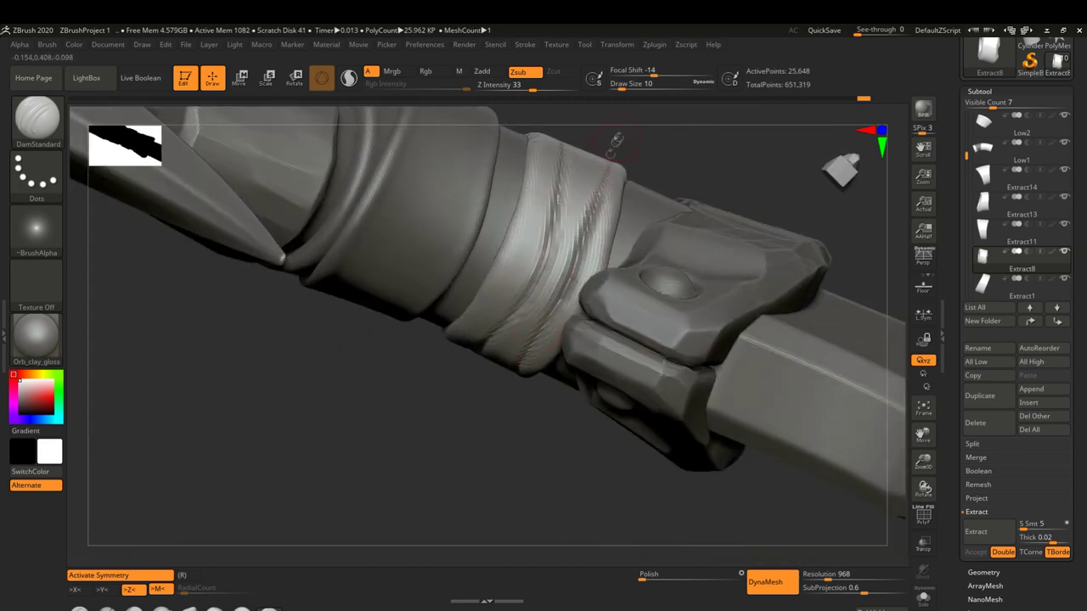
{"action": "left_click_drag", "start_coordinate": [615, 143], "coordinate": [583, 250]}
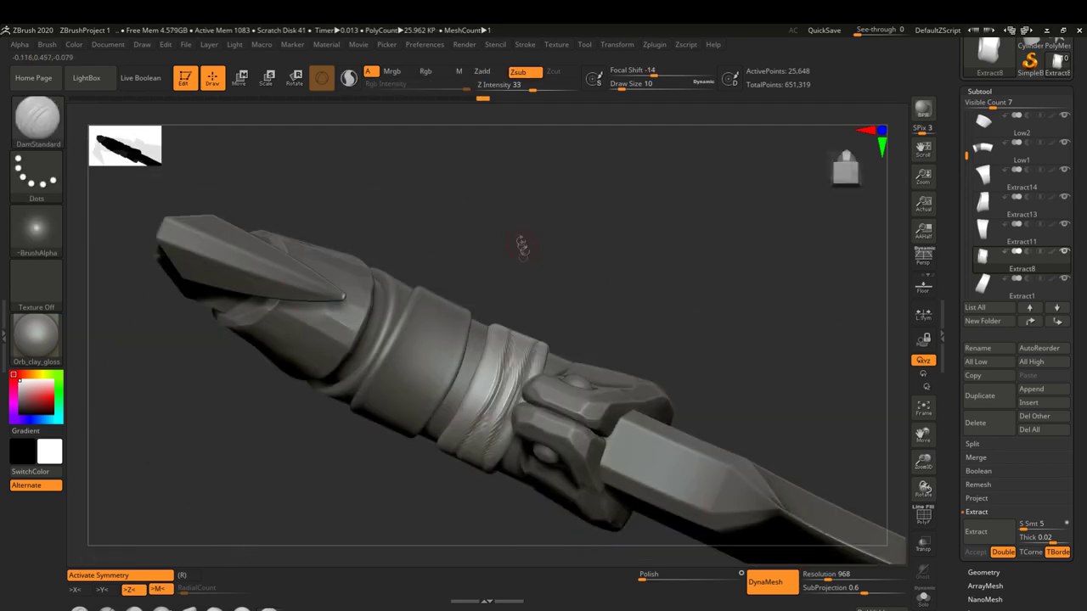
{"action": "left_click_drag", "start_coordinate": [501, 340], "coordinate": [505, 377]}
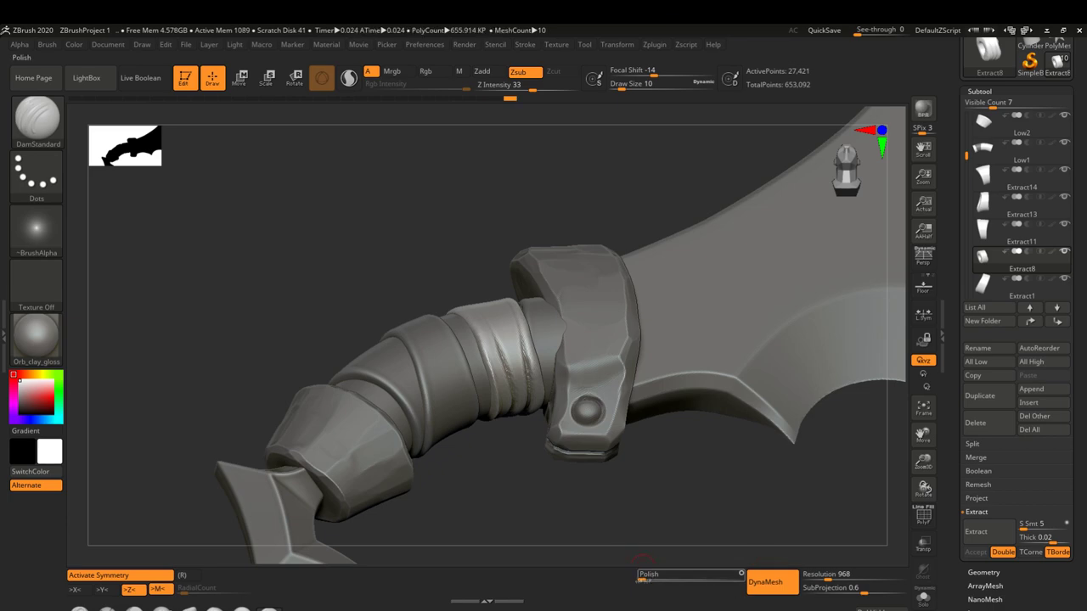
{"action": "left_click_drag", "start_coordinate": [642, 560], "coordinate": [565, 432]}
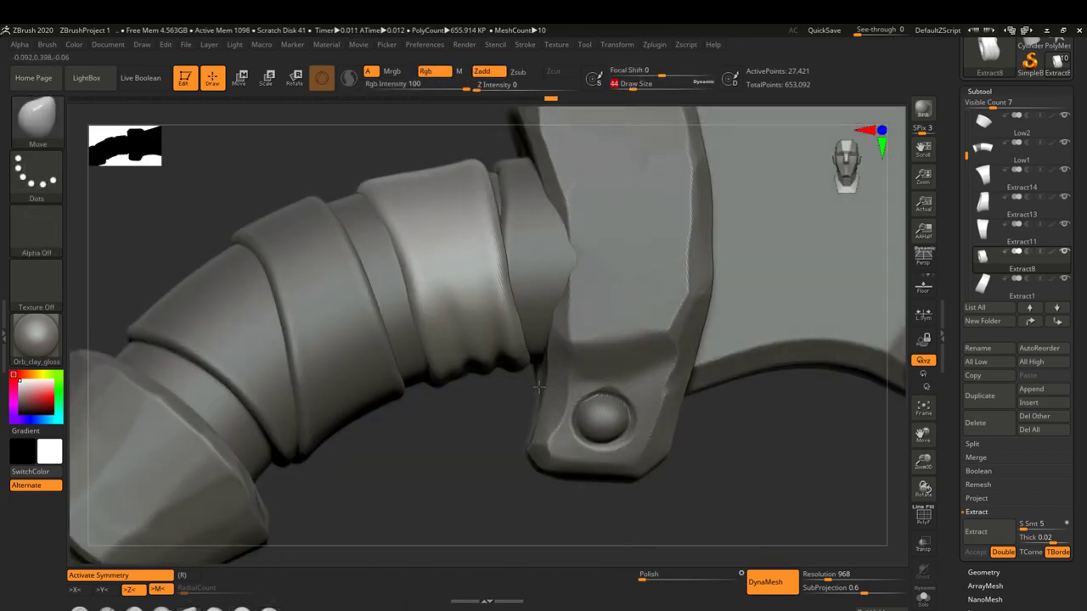
- Switch back to the Move Topological brush
{"action": "key", "text": "b"}
{"action": "key", "text": "m"}
{"action": "key", "text": "t"}
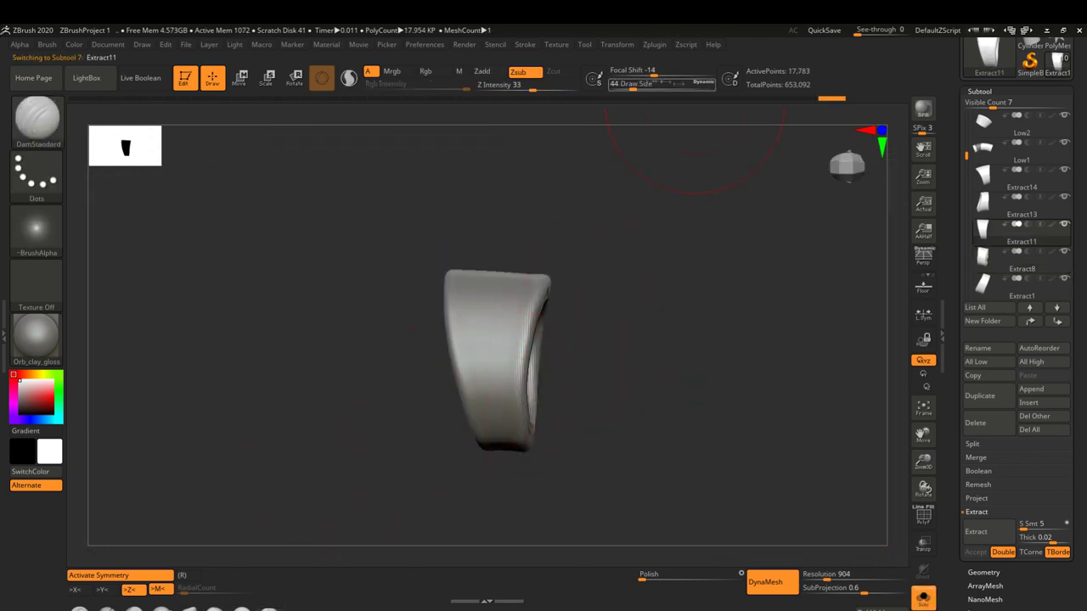
- Solo the tapered extracted piece and DynaMesh it at a higher resolution
{"action": "mouse_move", "coordinate": [487, 463]}
{"action": "left_mouse_down"}
{"action": "mouse_move", "coordinate": [450, 274]}
{"action": "mouse_move", "coordinate": [558, 383]}
{"action": "mouse_move", "coordinate": [449, 207]}
{"action": "mouse_move", "coordinate": [463, 255]}
{"action": "left_mouse_up"}
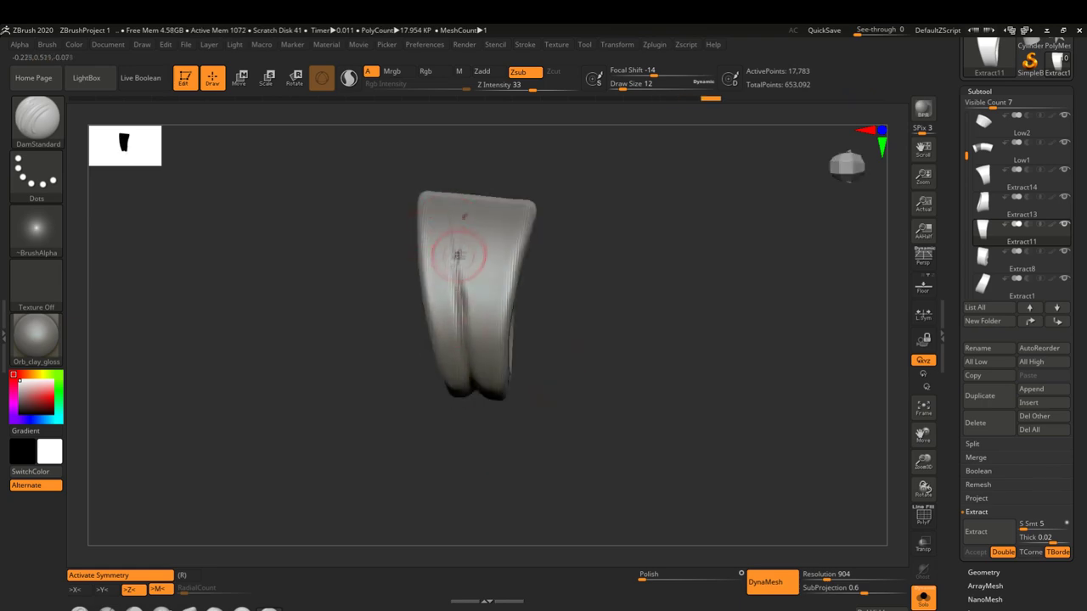
{"action": "key", "text": "shift+x"}
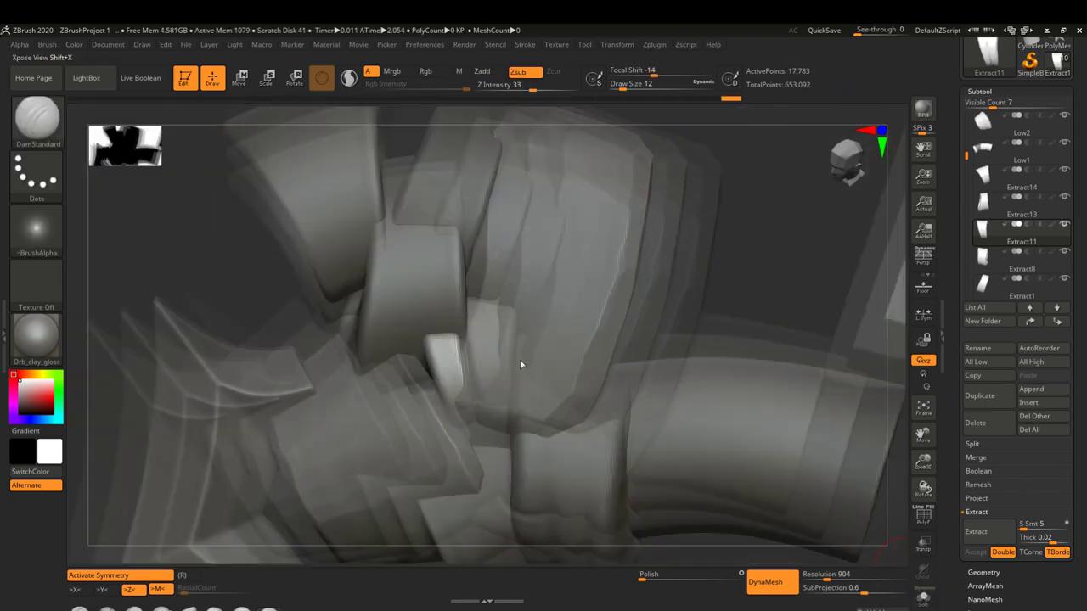
{"action": "left_click", "coordinate": [924, 597]}
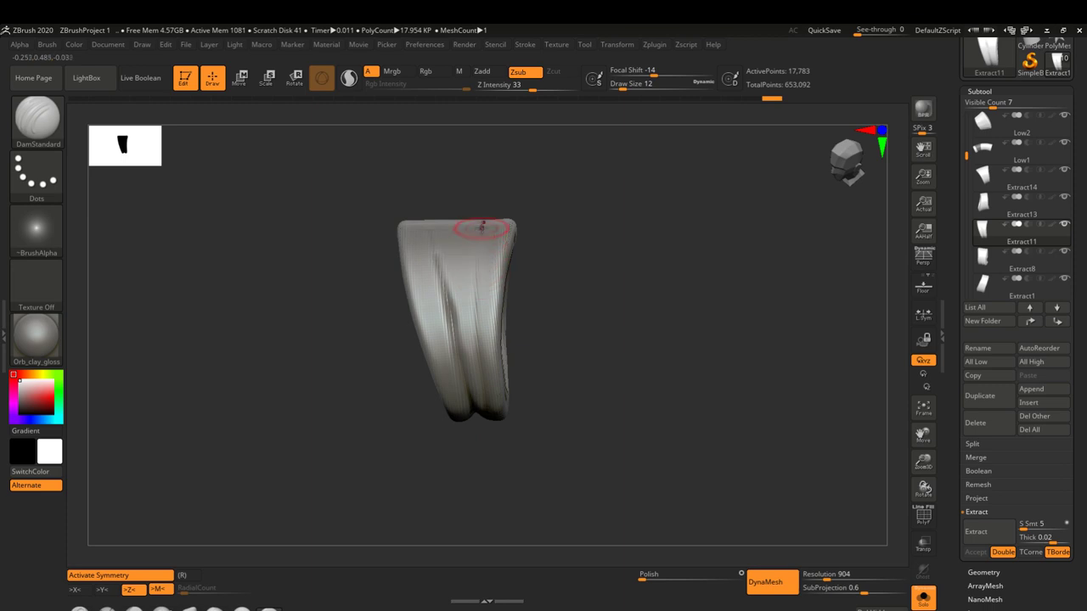
{"action": "left_click_drag", "start_coordinate": [489, 452], "coordinate": [490, 523]}
{"action": "left_click_drag", "start_coordinate": [497, 298], "coordinate": [628, 445]}
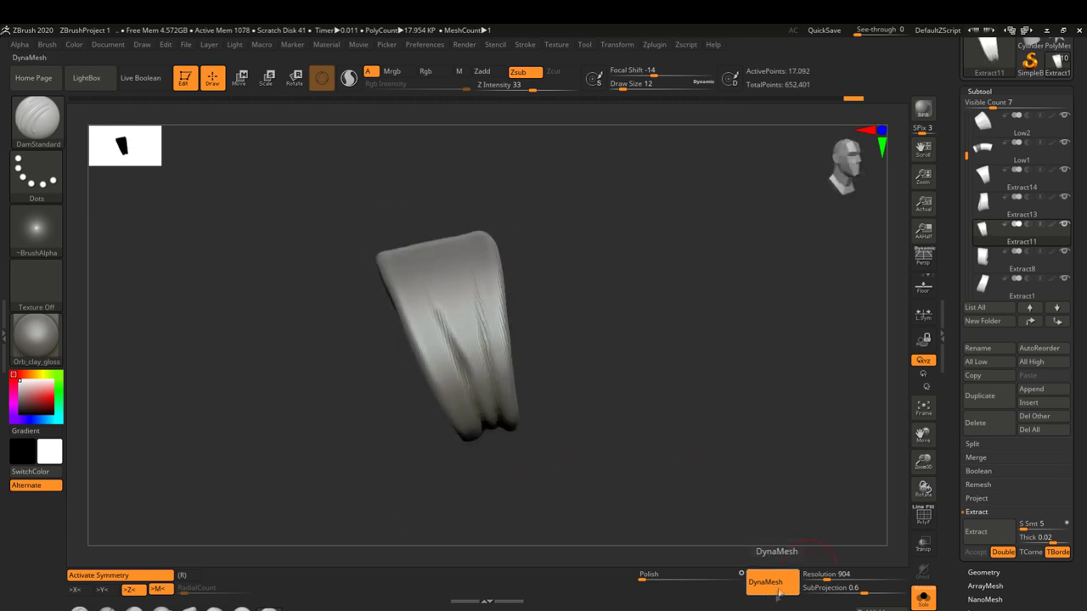
{"action": "left_click_drag", "start_coordinate": [832, 574], "coordinate": [857, 574]}
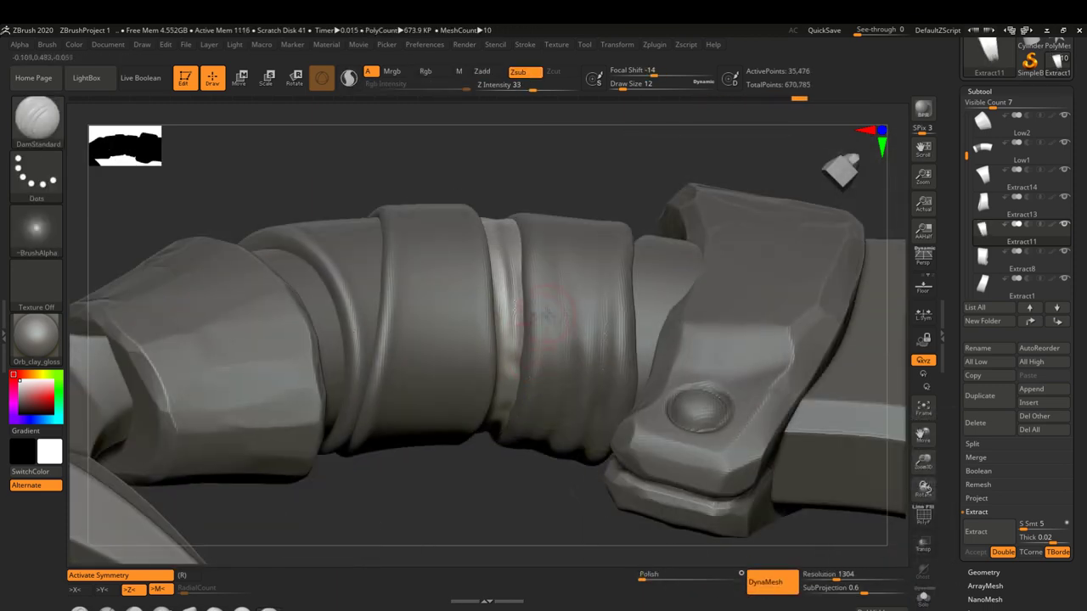
- Select the Extract13 ring and DynaMesh it to smooth its surface
{"action": "mouse_move", "coordinate": [605, 450]}
{"action": "left_mouse_down"}
{"action": "mouse_move", "coordinate": [547, 342]}
{"action": "mouse_move", "coordinate": [510, 331]}
{"action": "mouse_move", "coordinate": [515, 365]}
{"action": "mouse_move", "coordinate": [531, 270]}
{"action": "left_mouse_up"}
{"action": "left_click", "coordinate": [531, 270], "text": "alt"}
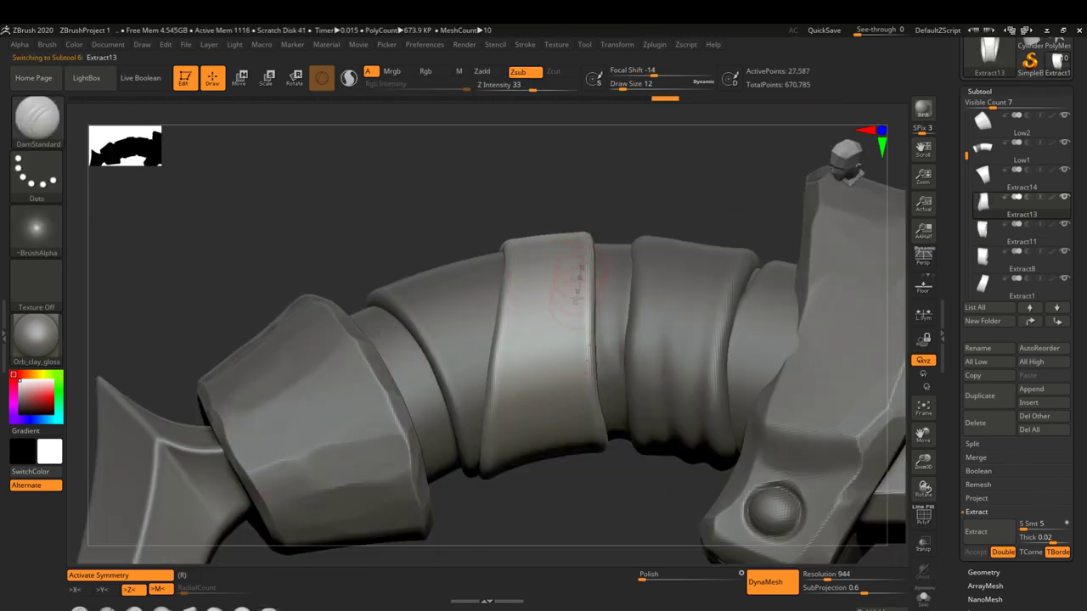
{"action": "mouse_move", "coordinate": [593, 437]}
{"action": "left_mouse_down"}
{"action": "mouse_move", "coordinate": [601, 250]}
{"action": "mouse_move", "coordinate": [568, 331]}
{"action": "left_mouse_up"}
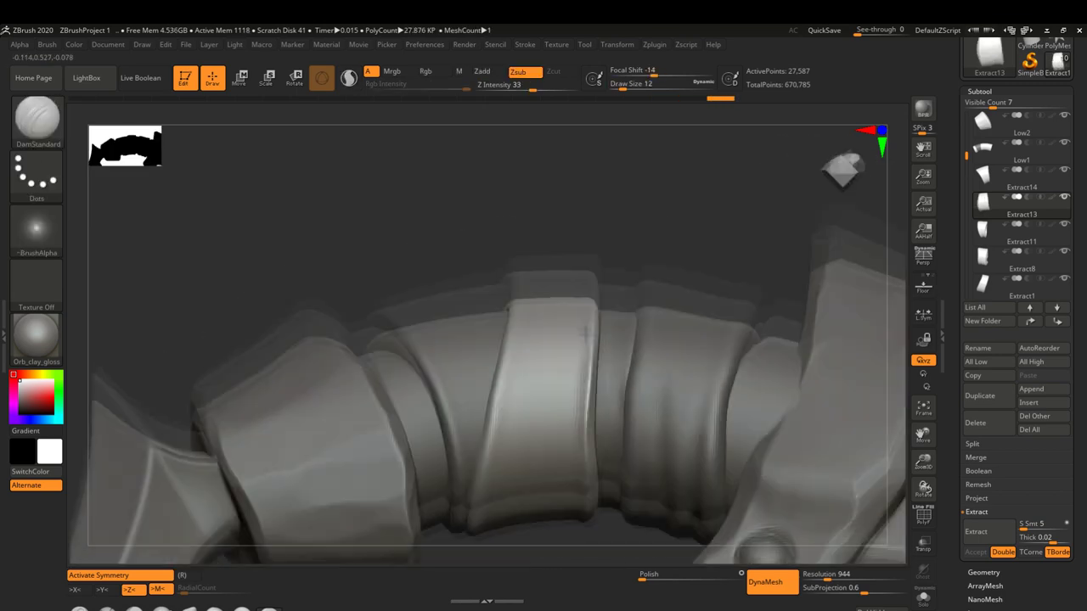
{"action": "right_click", "coordinate": [559, 458]}
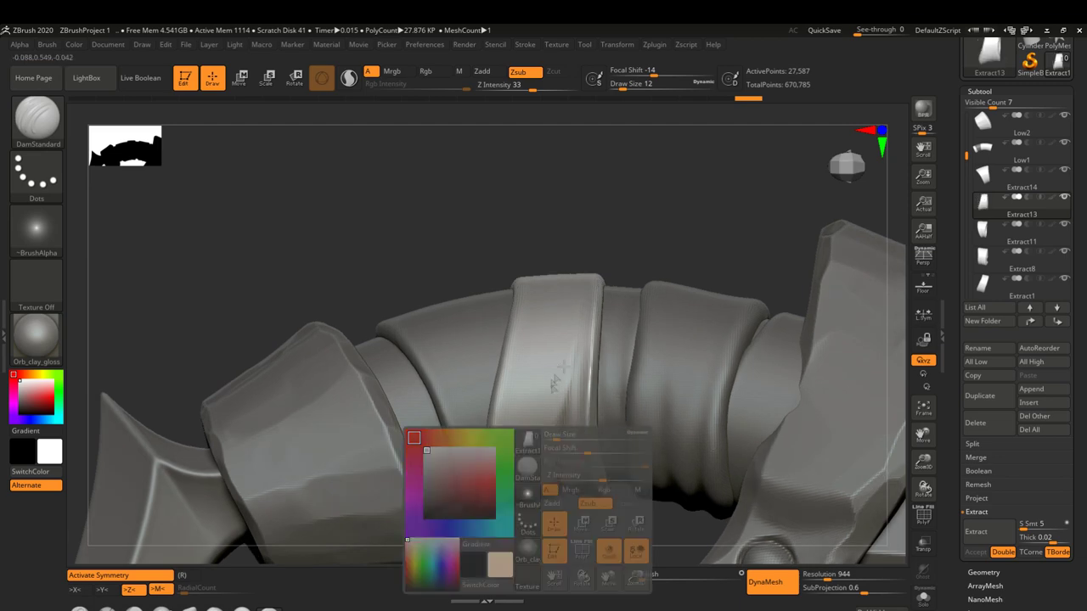
{"action": "right_click_drag", "start_coordinate": [559, 459], "coordinate": [553, 208]}
{"action": "mouse_move", "coordinate": [530, 377]}
{"action": "right_mouse_down"}
{"action": "mouse_move", "coordinate": [530, 416]}
{"action": "mouse_move", "coordinate": [565, 425]}
{"action": "mouse_move", "coordinate": [543, 399]}
{"action": "mouse_move", "coordinate": [594, 424]}
{"action": "right_mouse_up"}
{"action": "left_click", "coordinate": [786, 587]}
- Select Extract14, solo it for inspection, and DynaMesh it
{"action": "mouse_move", "coordinate": [594, 476]}
{"action": "right_mouse_down"}
{"action": "mouse_move", "coordinate": [645, 441]}
{"action": "mouse_move", "coordinate": [832, 501]}
{"action": "right_mouse_up"}
{"action": "left_click", "coordinate": [849, 506], "text": "alt"}
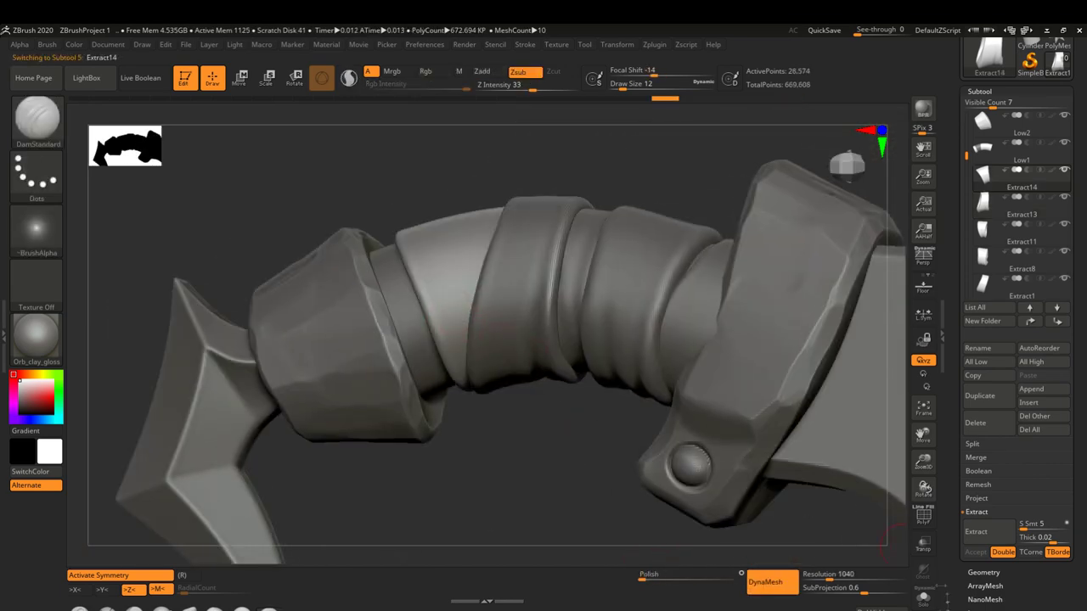
{"action": "key", "text": "shift+s"}
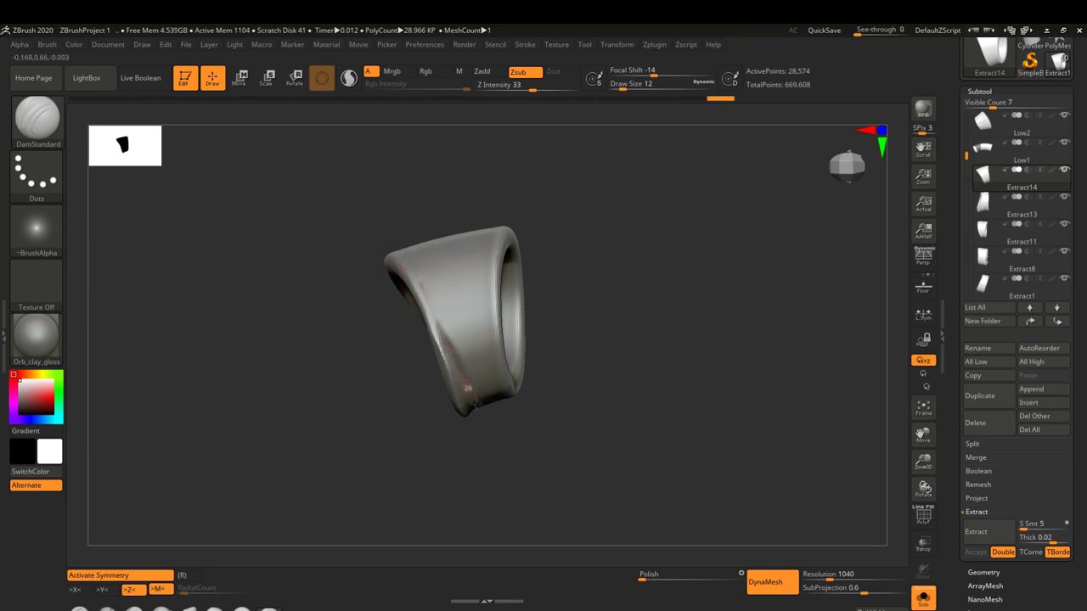
{"action": "mouse_move", "coordinate": [422, 292]}
{"action": "right_mouse_down"}
{"action": "mouse_move", "coordinate": [442, 306]}
{"action": "mouse_move", "coordinate": [498, 470]}
{"action": "mouse_move", "coordinate": [450, 396]}
{"action": "mouse_move", "coordinate": [477, 301]}
{"action": "mouse_move", "coordinate": [382, 263]}
{"action": "right_mouse_up"}
{"action": "key", "text": "shift+s"}
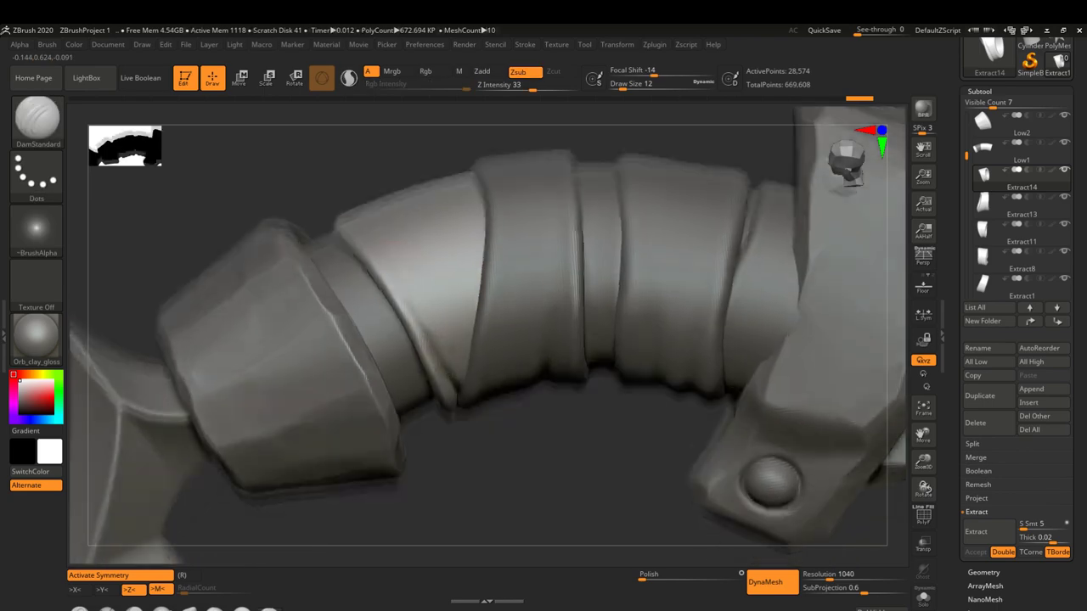
{"action": "left_click", "coordinate": [764, 581]}
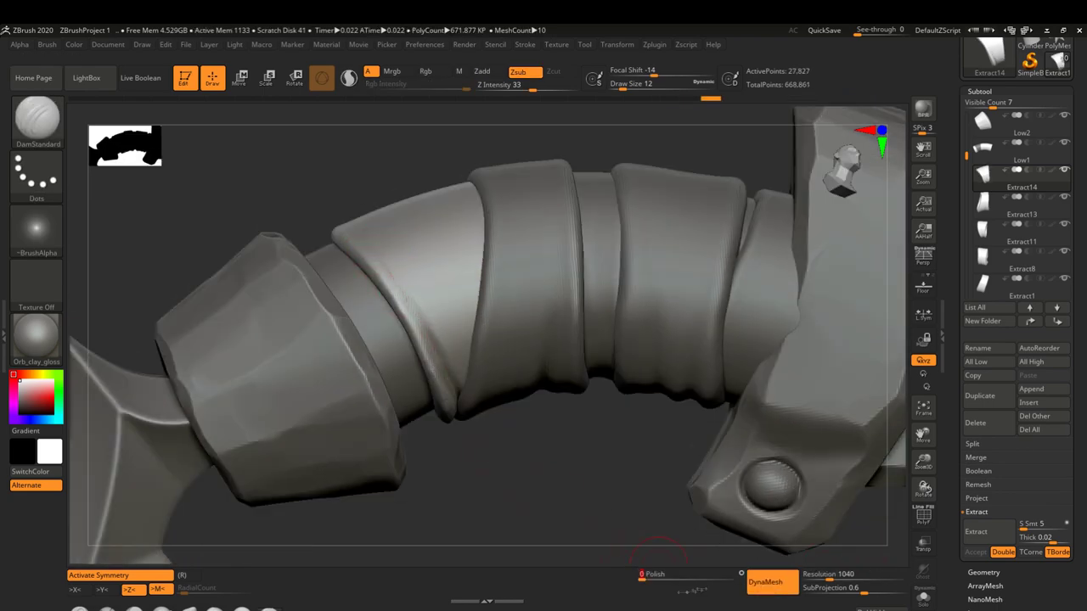
- Solo the selected ring to inspect its curved inner side, then restore the model
{"action": "right_click_drag", "start_coordinate": [658, 548], "coordinate": [498, 346]}
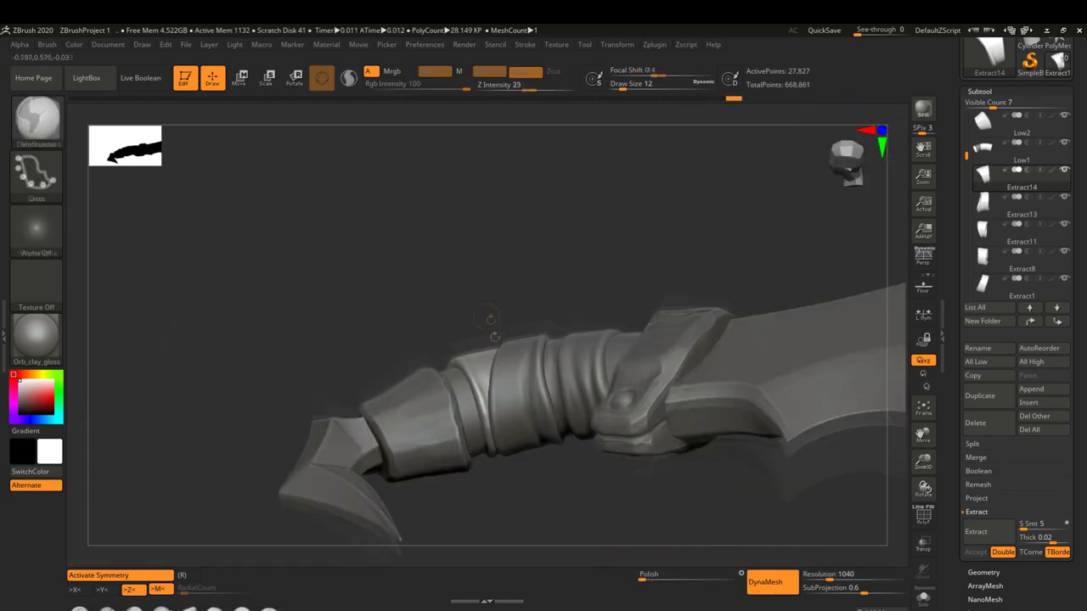
{"action": "key", "text": "shift+s"}
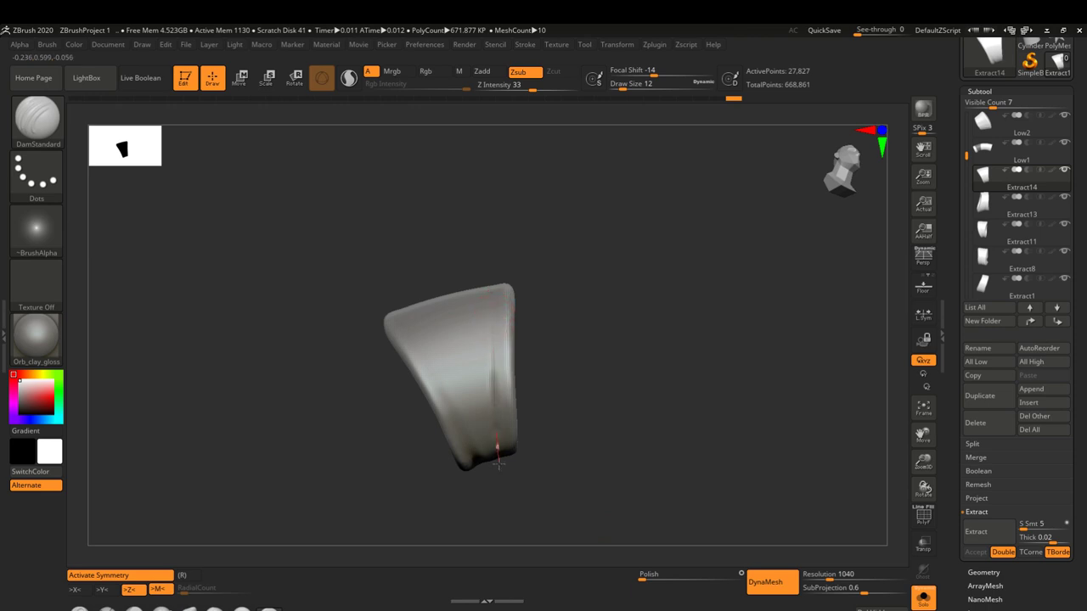
{"action": "right_click_drag", "start_coordinate": [475, 394], "coordinate": [547, 384]}
{"action": "key", "text": "shift+alt+s"}
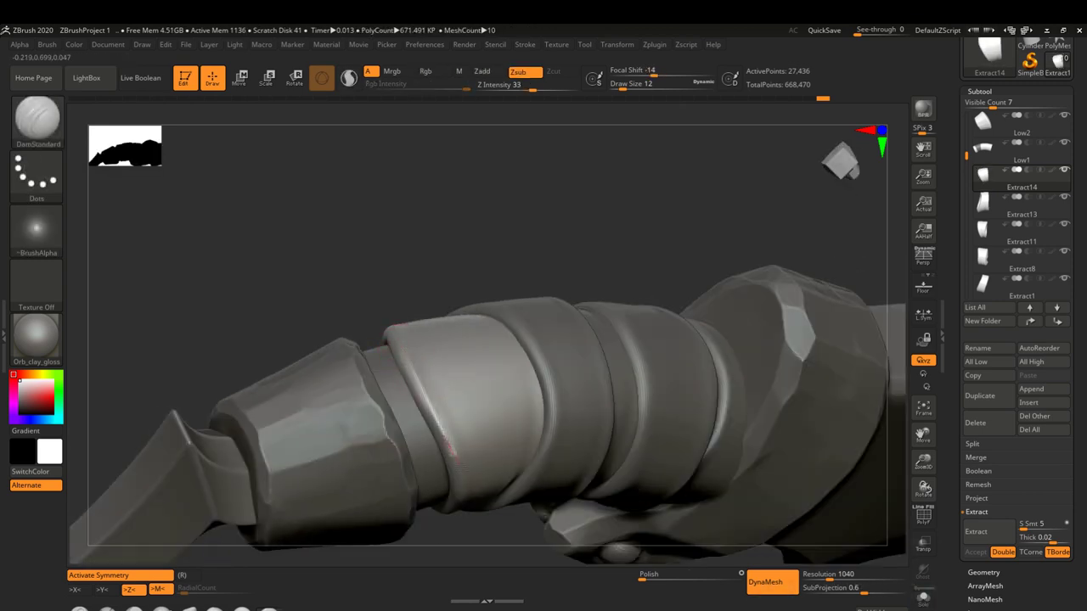
- Cycle through Extract13, Extract8 and Extract14, soloing a piece to check it
{"action": "right_click_drag", "start_coordinate": [447, 446], "coordinate": [556, 353]}
{"action": "left_click", "coordinate": [560, 348], "text": "alt"}
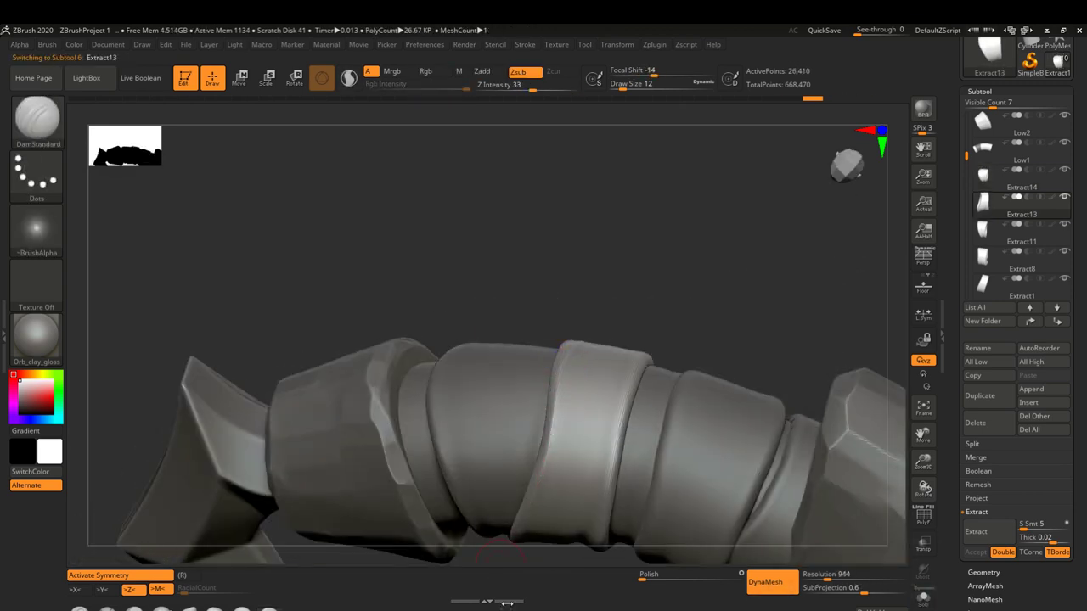
{"action": "right_click_drag", "start_coordinate": [600, 546], "coordinate": [432, 320]}
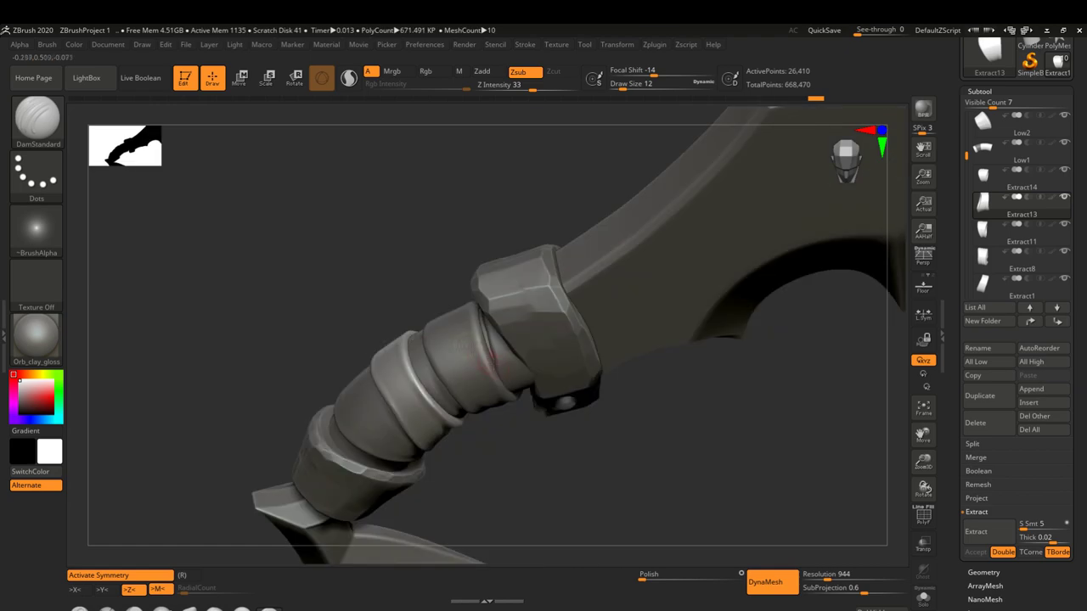
{"action": "left_click", "coordinate": [432, 321], "text": "alt"}
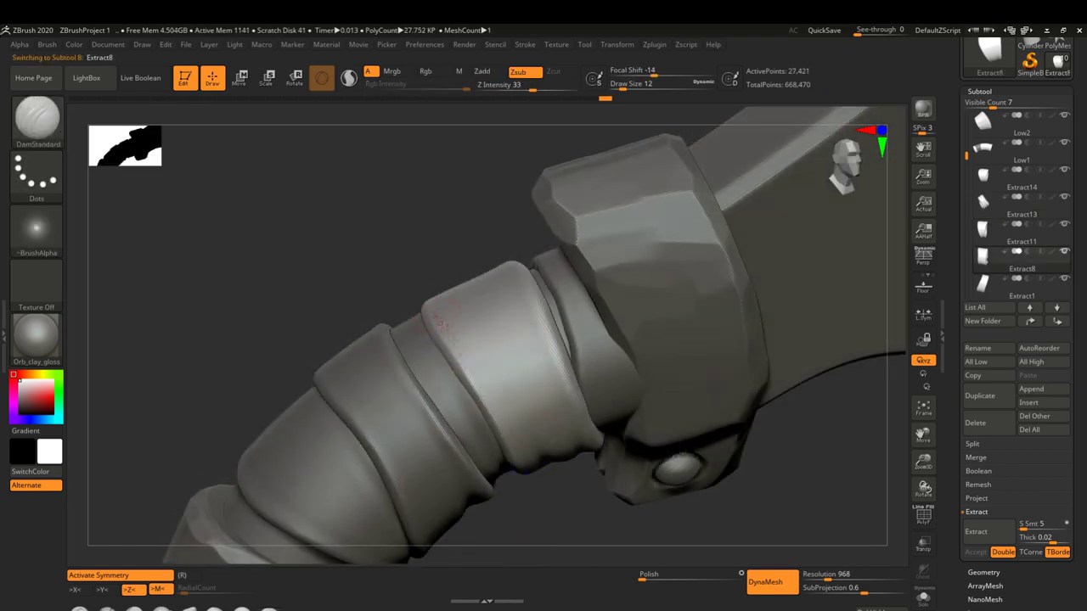
{"action": "mouse_move", "coordinate": [485, 368]}
{"action": "right_mouse_down"}
{"action": "mouse_move", "coordinate": [524, 295]}
{"action": "mouse_move", "coordinate": [560, 291]}
{"action": "right_mouse_up"}
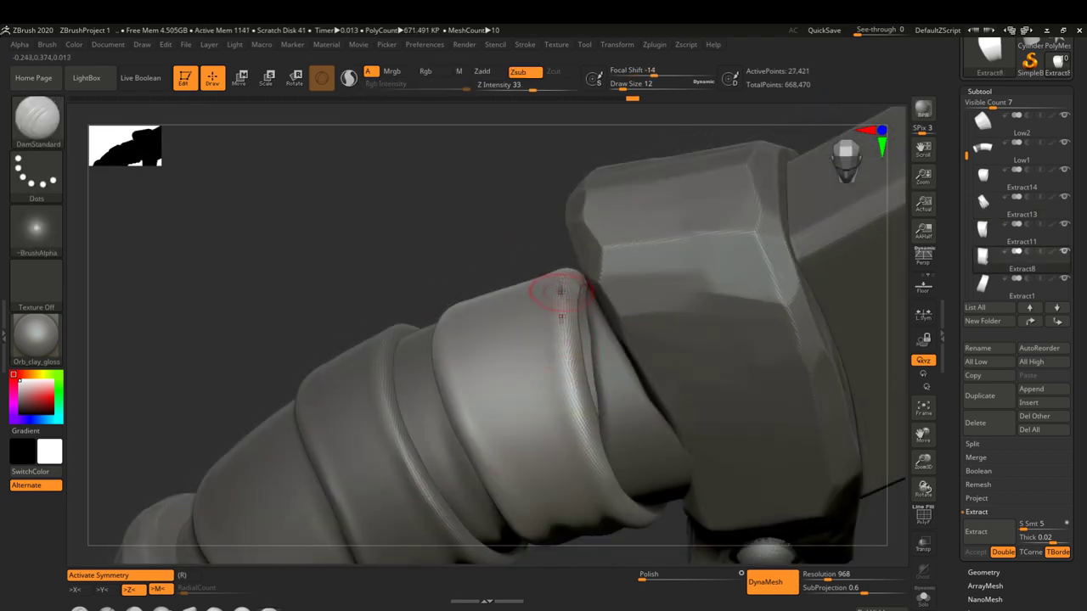
{"action": "left_click", "coordinate": [594, 488], "text": "ctrl+shift"}
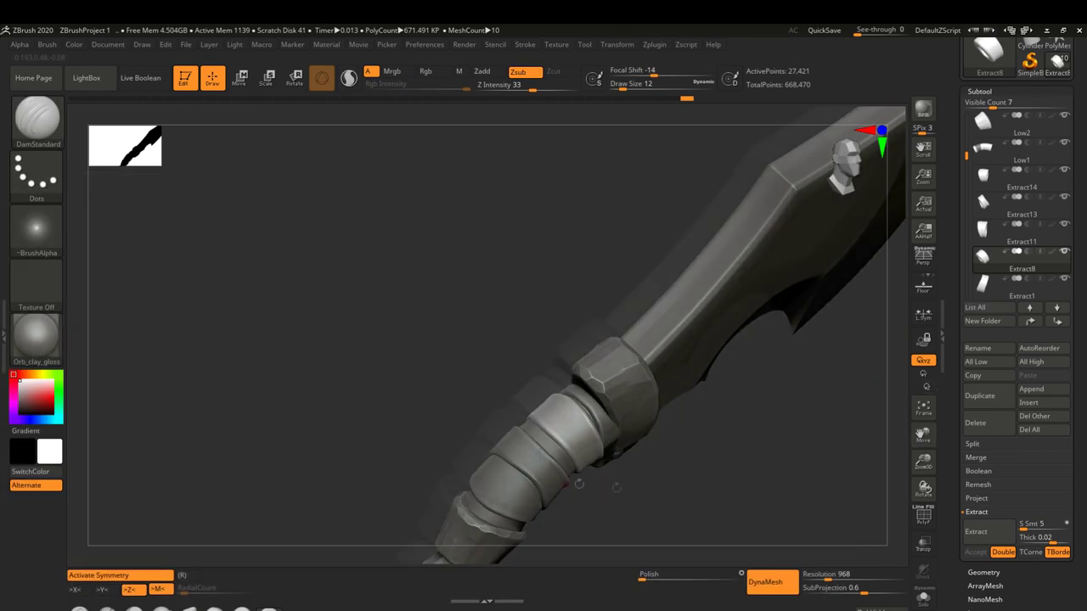
{"action": "right_click_drag", "start_coordinate": [571, 402], "coordinate": [509, 399]}
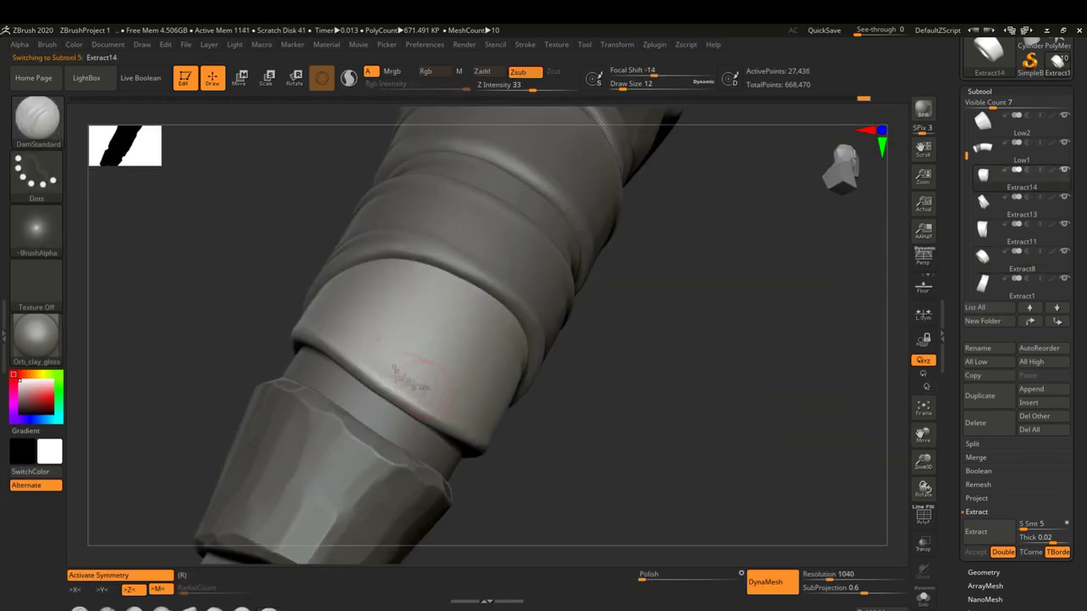
{"action": "left_click", "coordinate": [437, 327], "text": "ctrl+shift"}
{"action": "right_click_drag", "start_coordinate": [438, 328], "coordinate": [509, 255]}
- Switch to the sPolish brush and select the Extract13 and Extract8 rings
{"action": "key", "text": "b"}
{"action": "key", "text": "s"}
{"action": "key", "text": "p"}
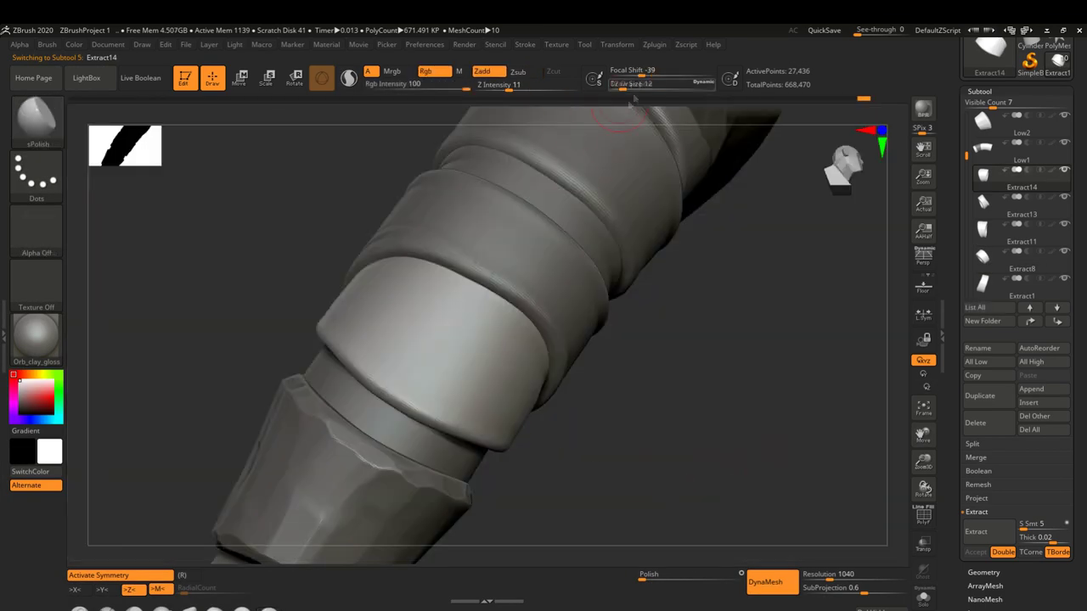
{"action": "right_click_drag", "start_coordinate": [430, 323], "coordinate": [600, 338]}
{"action": "left_click", "coordinate": [600, 338], "text": "alt"}
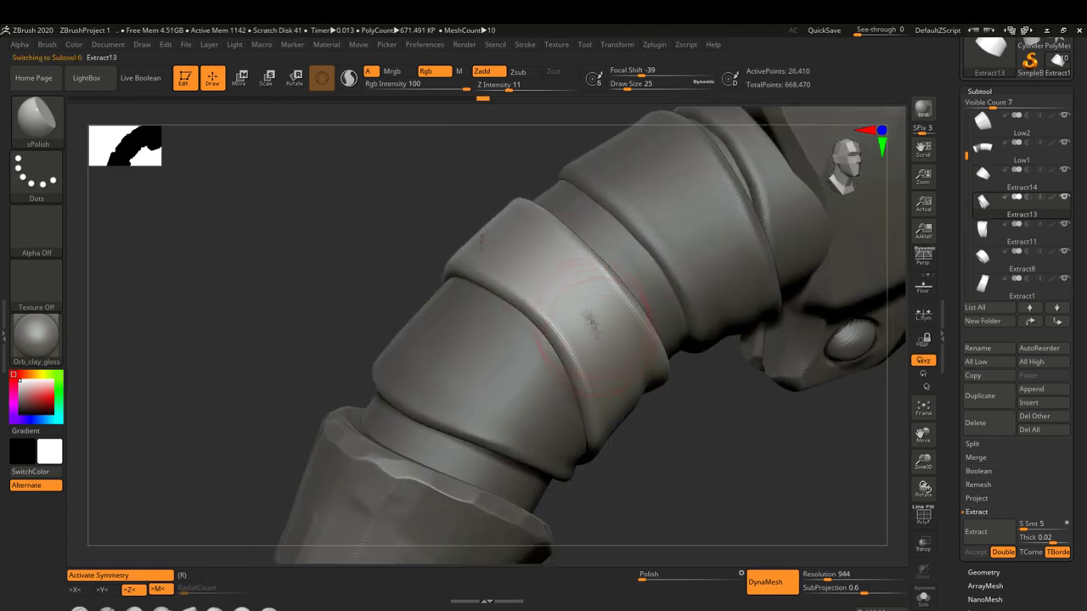
{"action": "right_click_drag", "start_coordinate": [596, 326], "coordinate": [509, 331]}
{"action": "left_click", "coordinate": [509, 331], "text": "alt"}
{"action": "right_click_drag", "start_coordinate": [550, 416], "coordinate": [628, 365]}
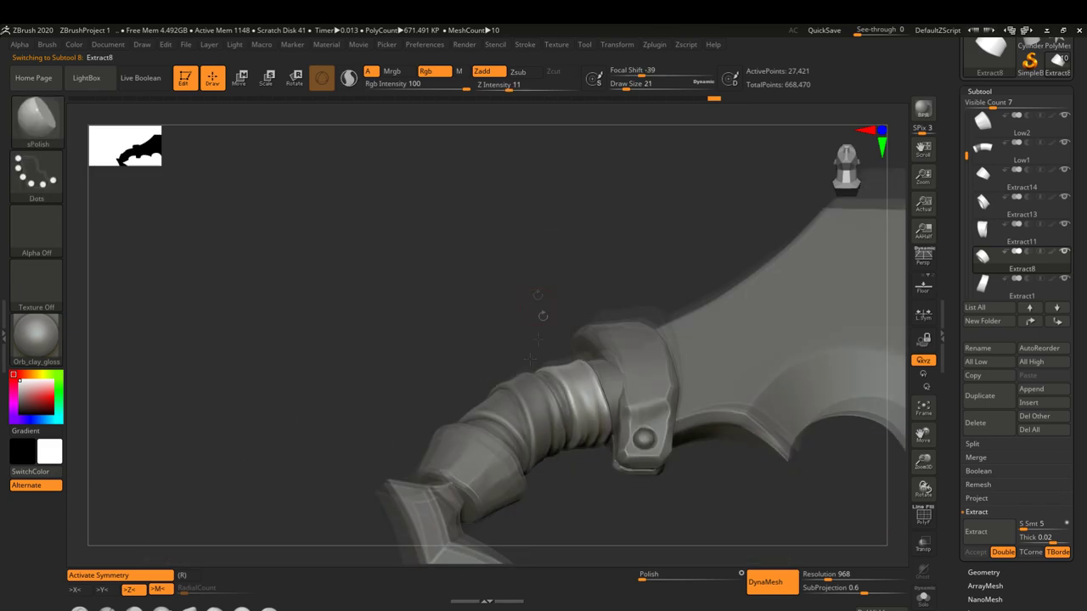
- Solo the Extract1 cuff, enable X symmetry, and set polish to 54
{"action": "left_click", "coordinate": [625, 393], "text": "alt"}
{"action": "key", "text": "ctrl+shift+s"}
{"action": "right_click_drag", "start_coordinate": [578, 339], "coordinate": [607, 371]}
{"action": "key", "text": "ctrl+shift+s"}
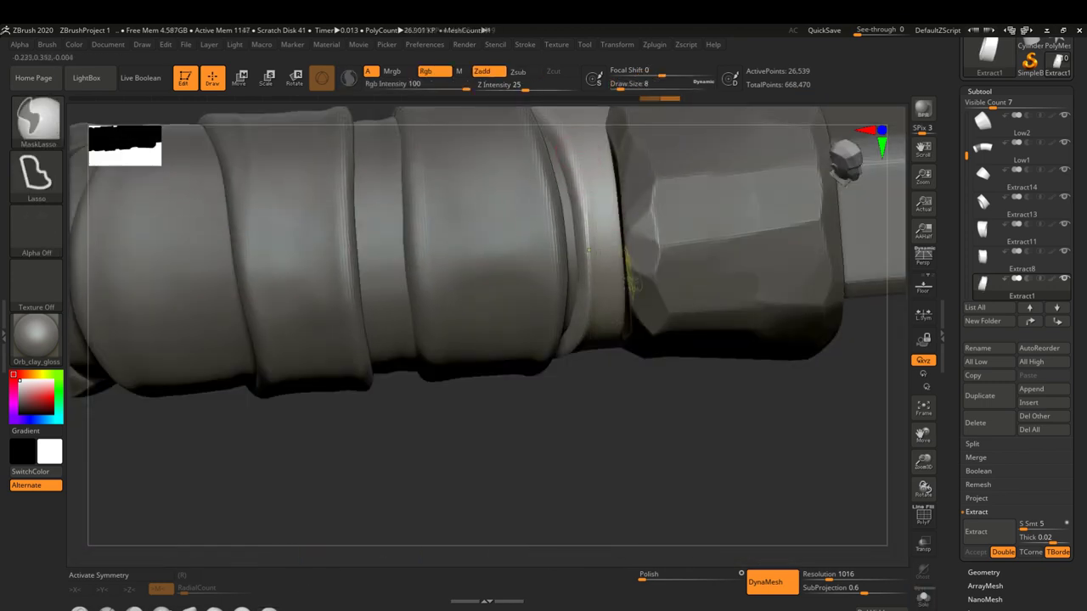
{"action": "key", "text": "x"}
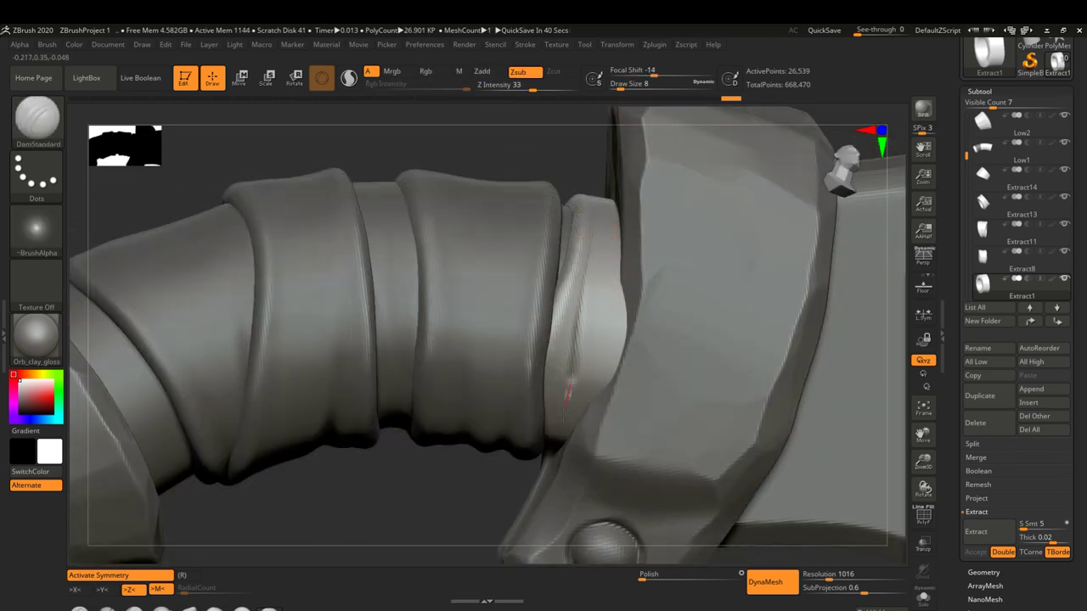
{"action": "key", "text": "alt+s"}
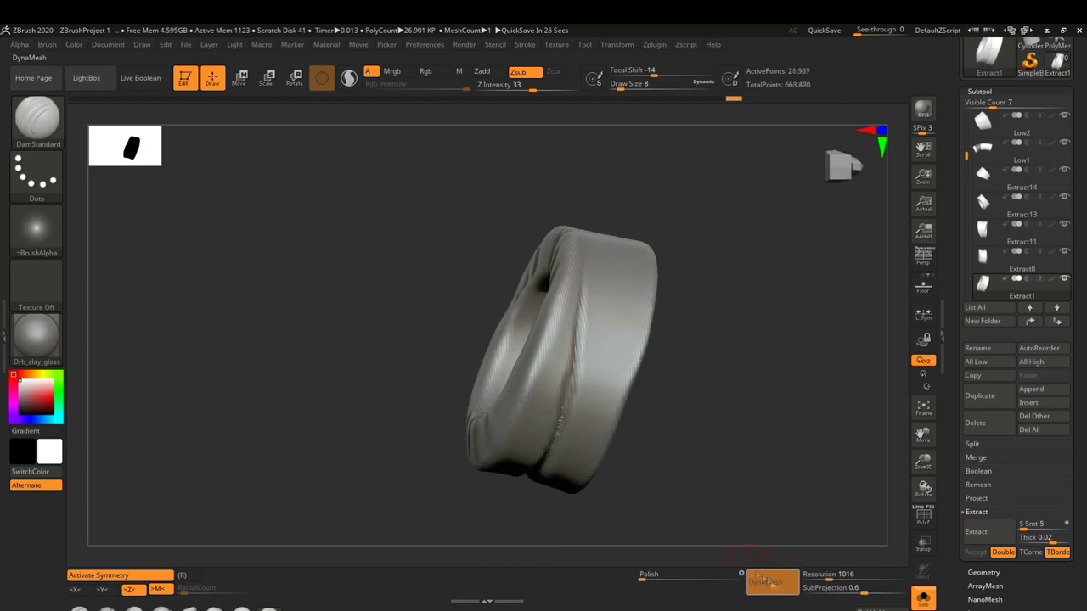
{"action": "left_click_drag", "start_coordinate": [643, 575], "coordinate": [694, 575]}
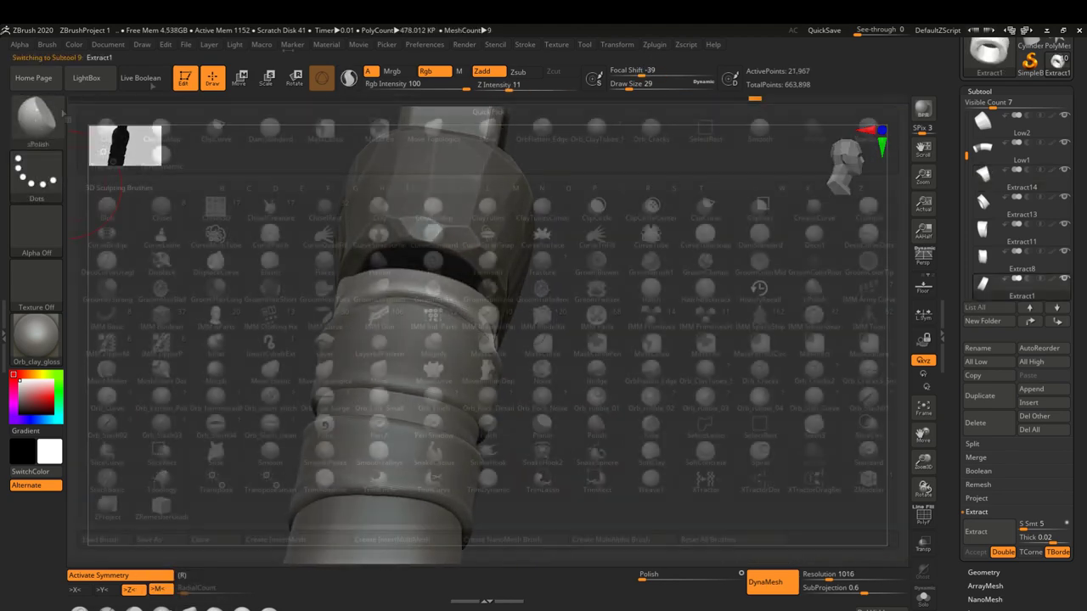
- Switch to Move Topological and select the Low sleeve piece
{"action": "key", "text": "m"}
{"action": "key", "text": "t"}
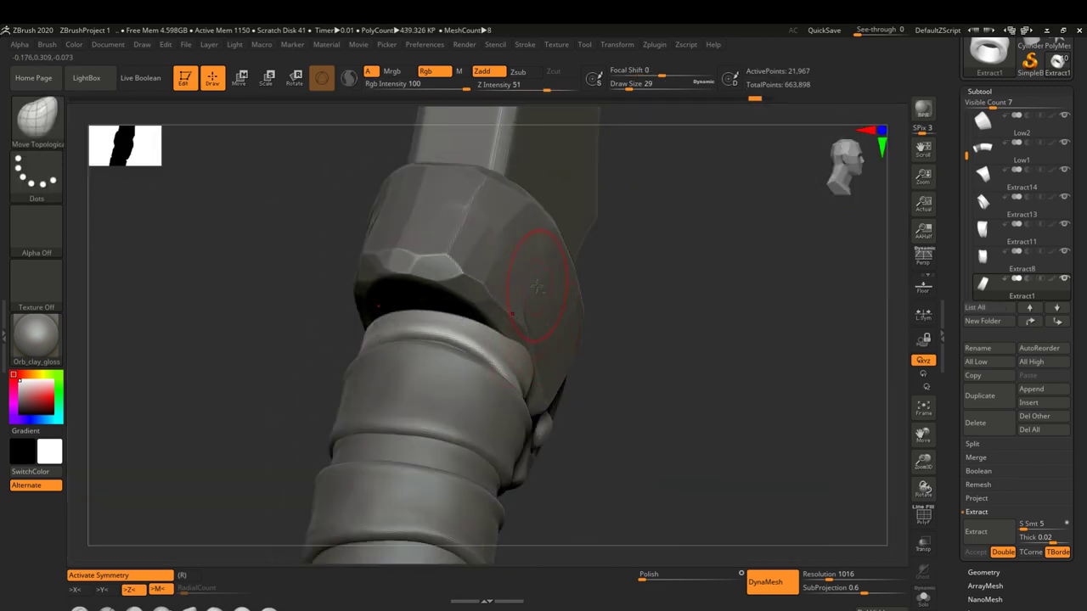
{"action": "left_click", "coordinate": [537, 287], "text": "alt"}
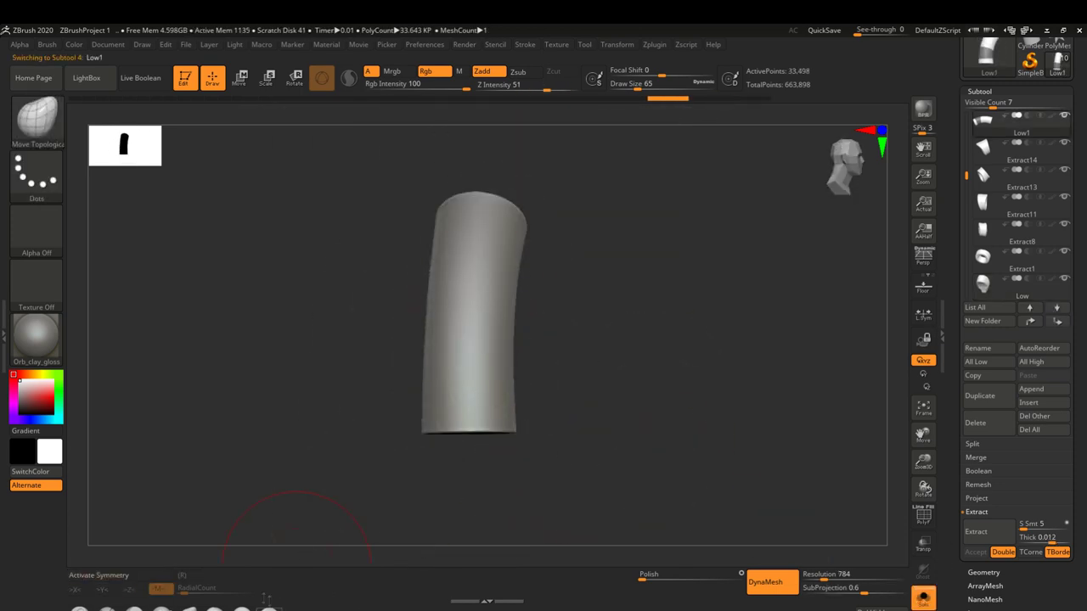
- Pick the TrimDynamic brush with X symmetry and inspect the bent sleeve, toggling Solo
{"action": "key", "text": "b"}
{"action": "key", "text": "t"}
{"action": "key", "text": "d"}
{"action": "key", "text": "x"}
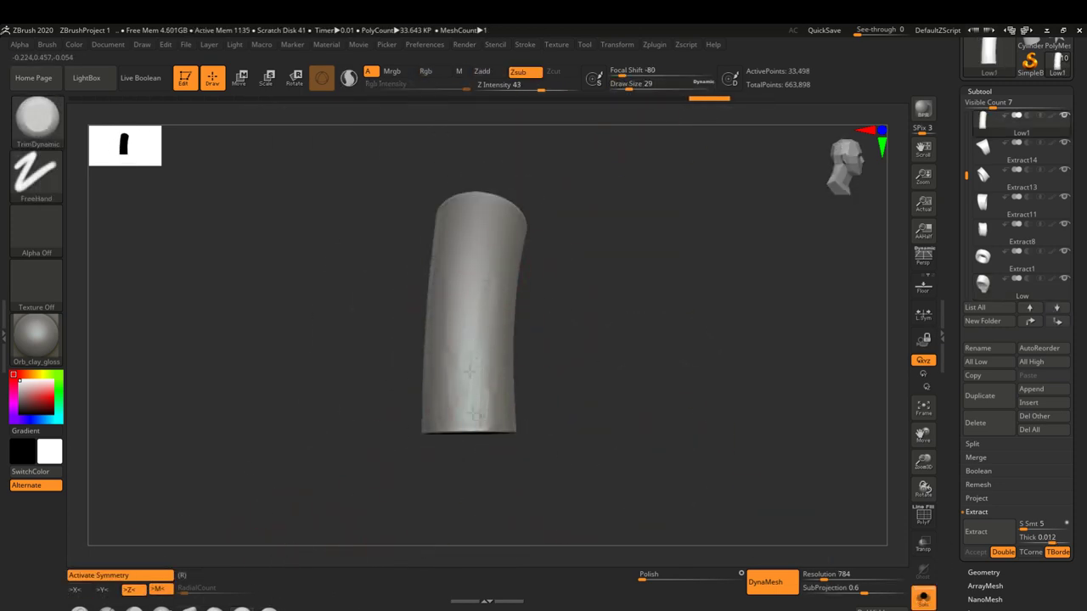
{"action": "left_click_drag", "start_coordinate": [566, 315], "coordinate": [599, 276]}
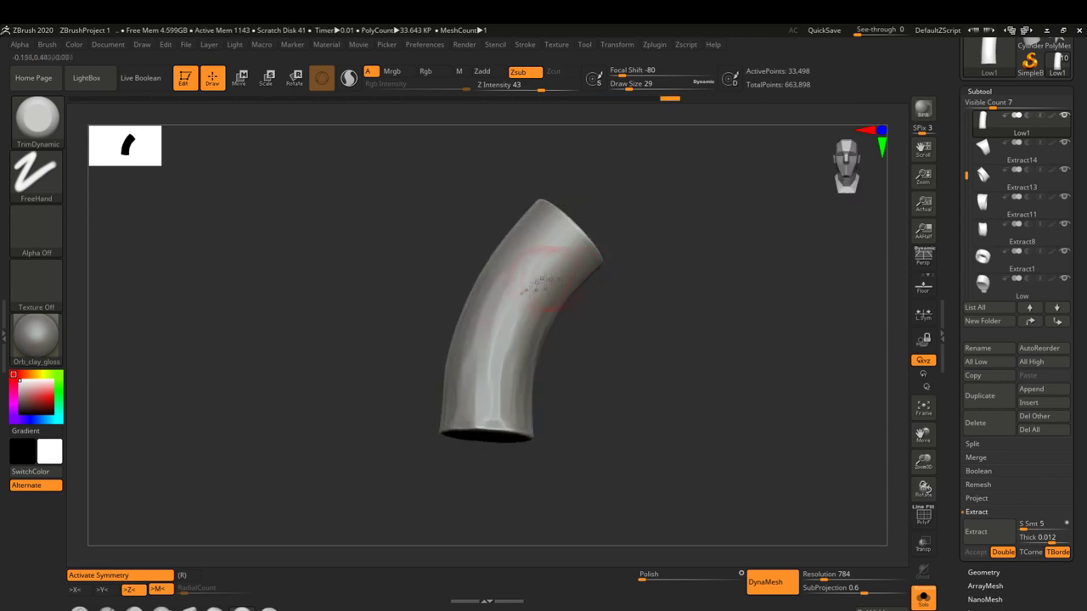
{"action": "left_click_drag", "start_coordinate": [568, 205], "coordinate": [478, 332]}
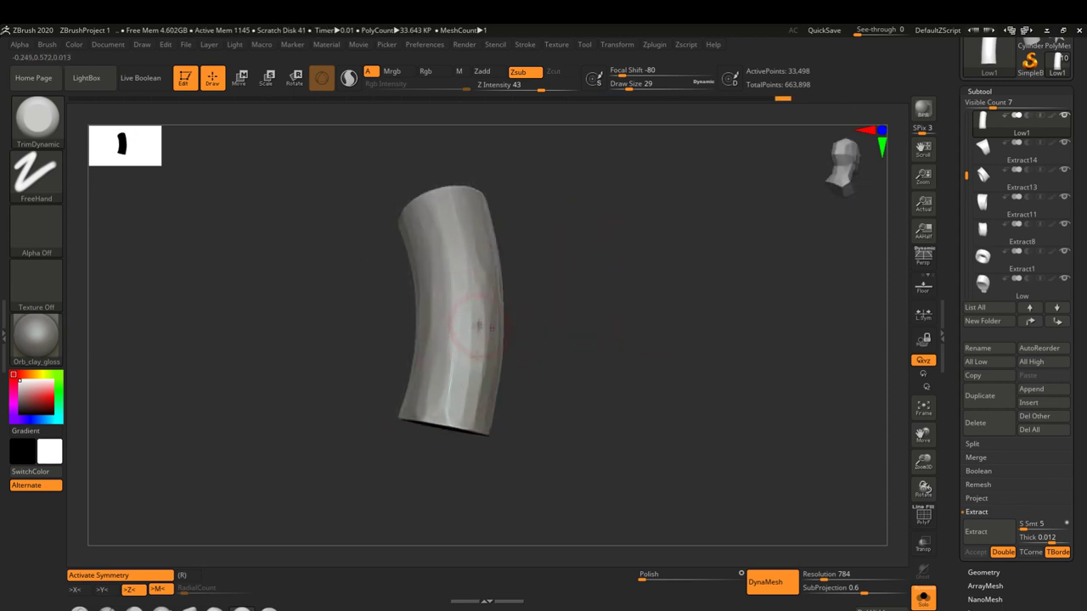
{"action": "mouse_move", "coordinate": [452, 282]}
{"action": "left_mouse_down"}
{"action": "mouse_move", "coordinate": [558, 335]}
{"action": "mouse_move", "coordinate": [498, 327]}
{"action": "left_mouse_up"}
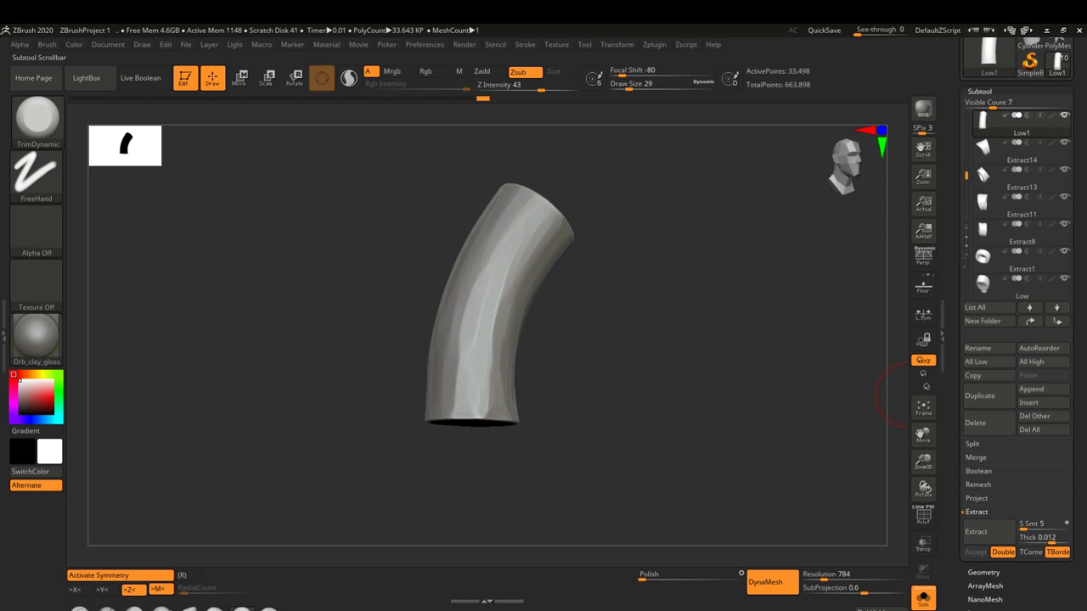
{"action": "left_click", "coordinate": [923, 597]}
{"action": "left_click", "coordinate": [923, 597]}
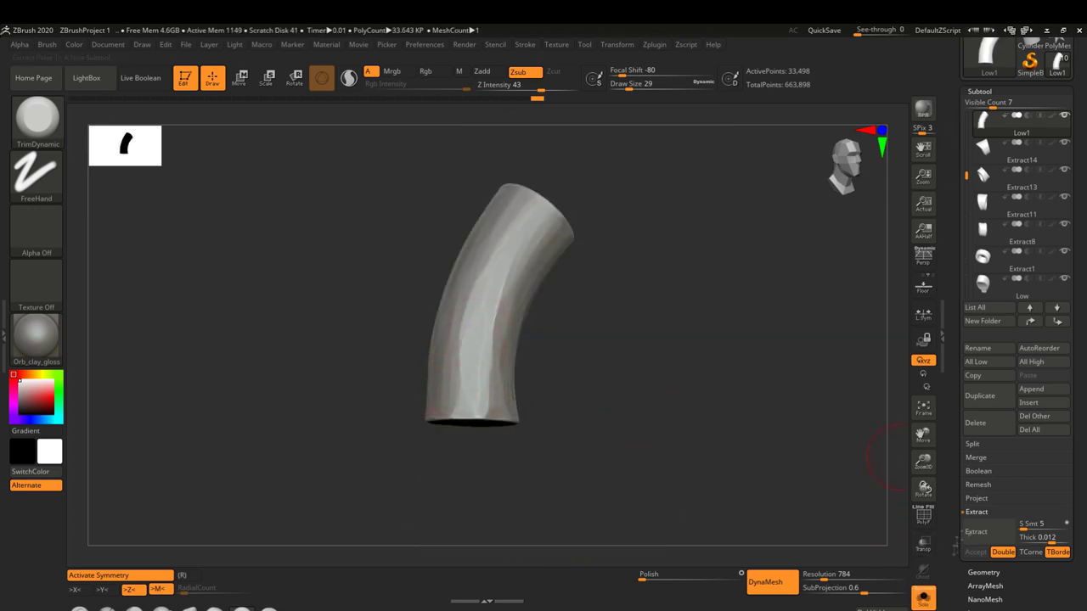
{"action": "left_click_drag", "start_coordinate": [595, 388], "coordinate": [679, 444]}
- Select the claw piece Low3, enable symmetry, and examine its bevelled edges
{"action": "left_click", "coordinate": [537, 360], "text": "alt"}
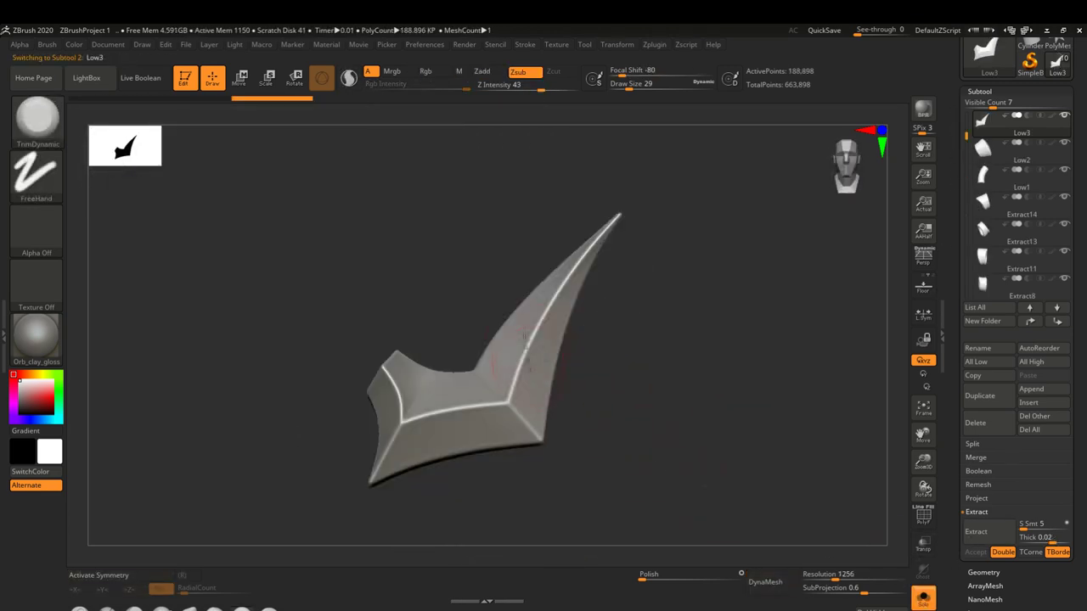
{"action": "left_click_drag", "start_coordinate": [537, 361], "coordinate": [263, 526]}
{"action": "left_click", "coordinate": [99, 576]}
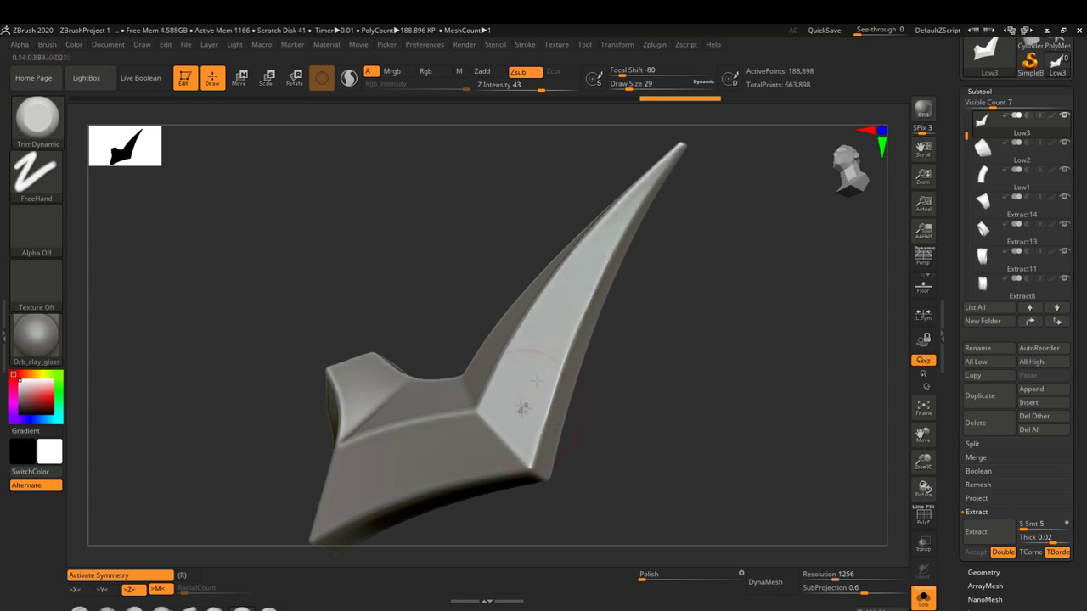
{"action": "left_click_drag", "start_coordinate": [645, 399], "coordinate": [379, 386]}
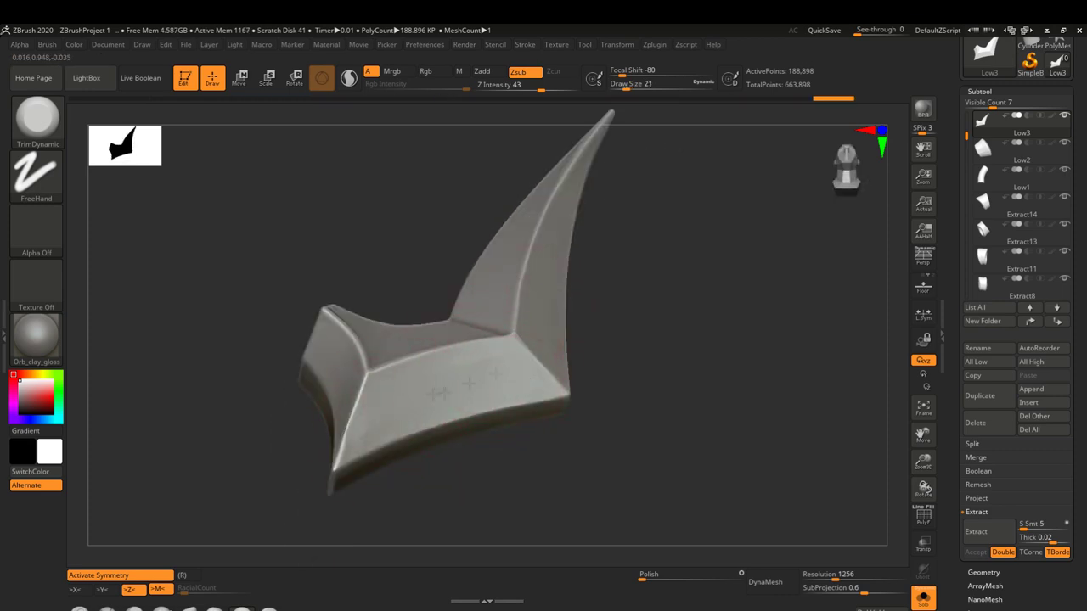
{"action": "left_click_drag", "start_coordinate": [422, 392], "coordinate": [490, 349]}
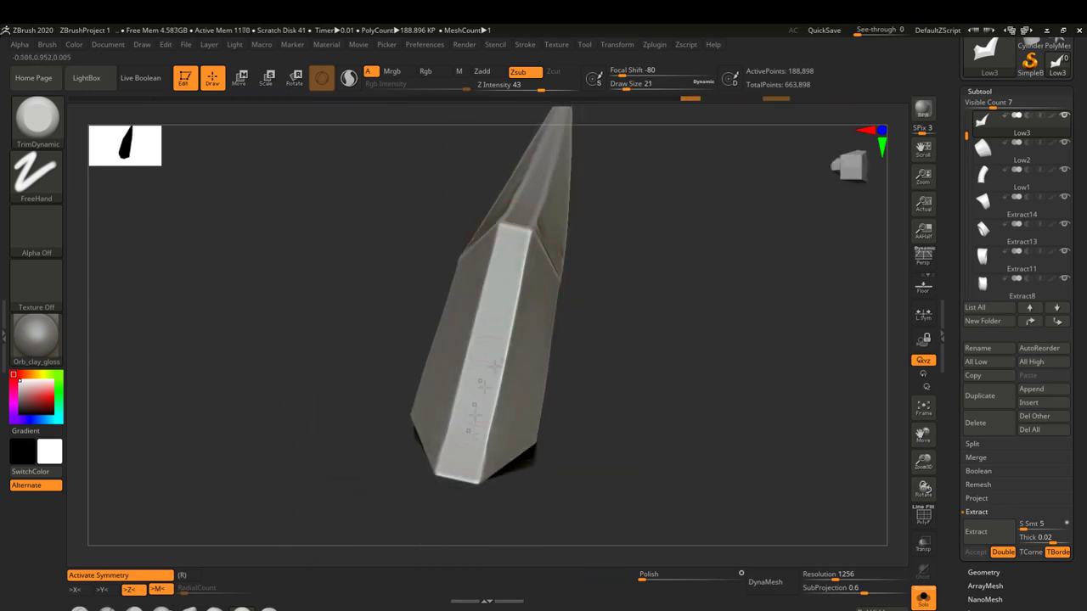
{"action": "left_click_drag", "start_coordinate": [480, 387], "coordinate": [516, 444]}
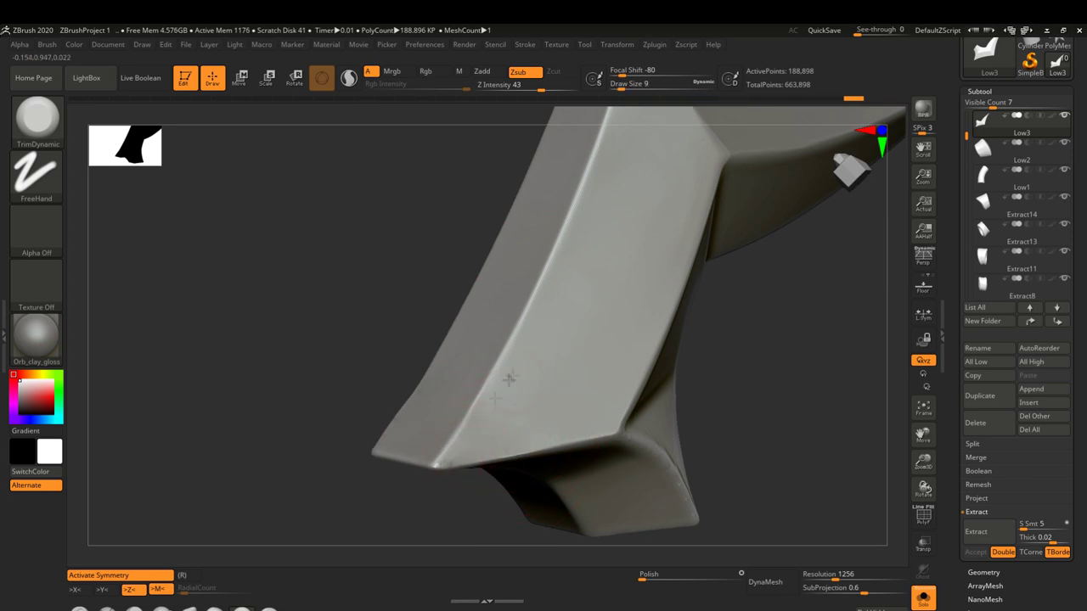
{"action": "left_click_drag", "start_coordinate": [545, 369], "coordinate": [502, 418]}
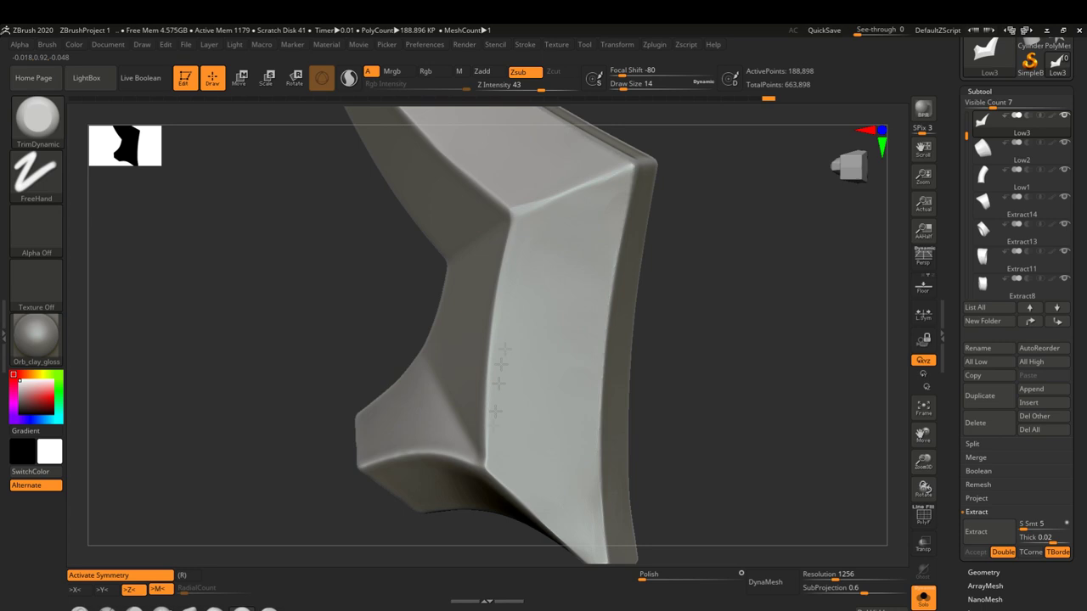
{"action": "mouse_move", "coordinate": [522, 289]}
{"action": "left_mouse_down"}
{"action": "mouse_move", "coordinate": [508, 304]}
{"action": "mouse_move", "coordinate": [528, 378]}
{"action": "left_mouse_up"}
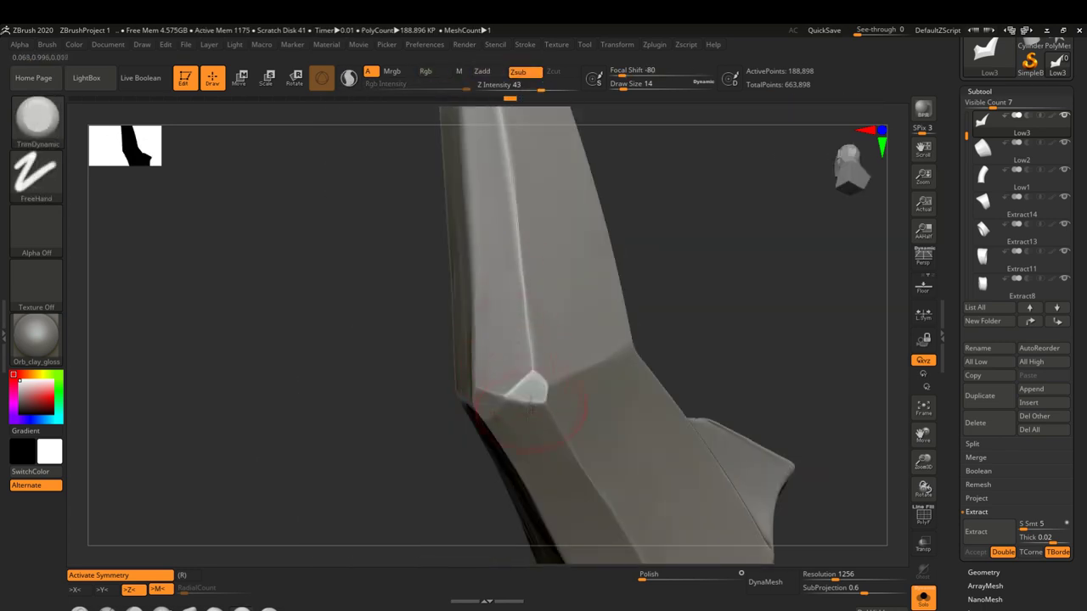
{"action": "right_click_drag", "start_coordinate": [529, 408], "coordinate": [577, 412]}
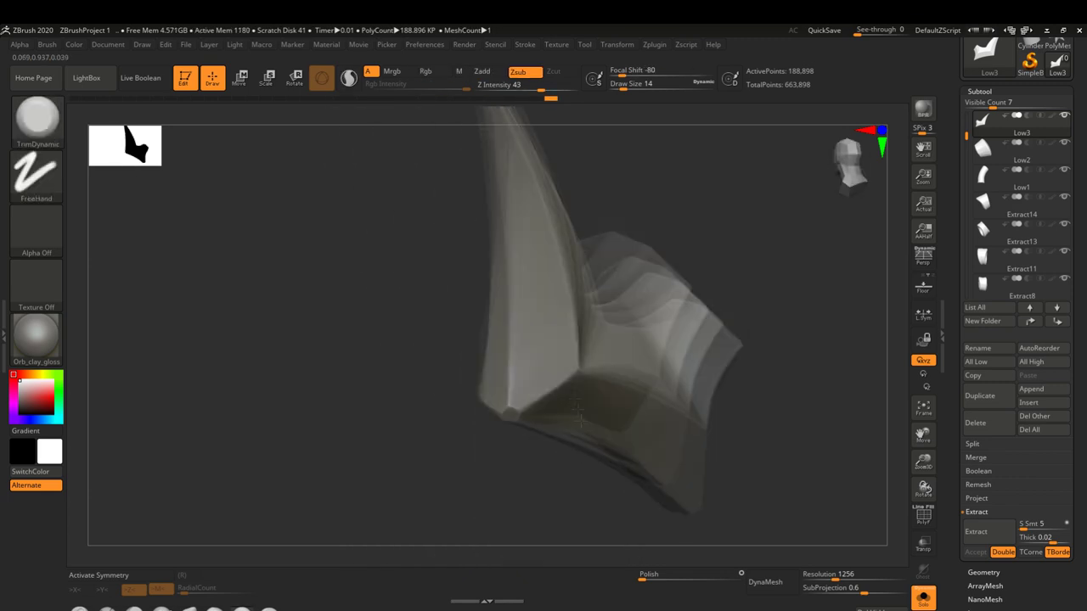
{"action": "right_click_drag", "start_coordinate": [577, 411], "coordinate": [586, 356]}
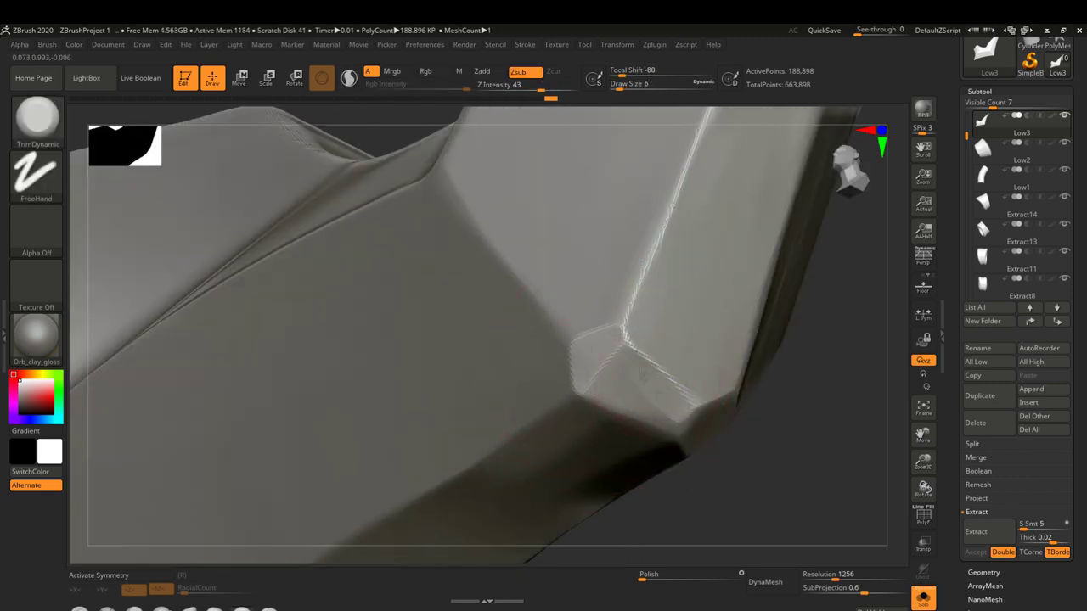
{"action": "right_click_drag", "start_coordinate": [691, 376], "coordinate": [553, 359]}
- Re-enable X symmetry and trim the long claw edge toward the tapered tip
{"action": "key", "text": "x"}
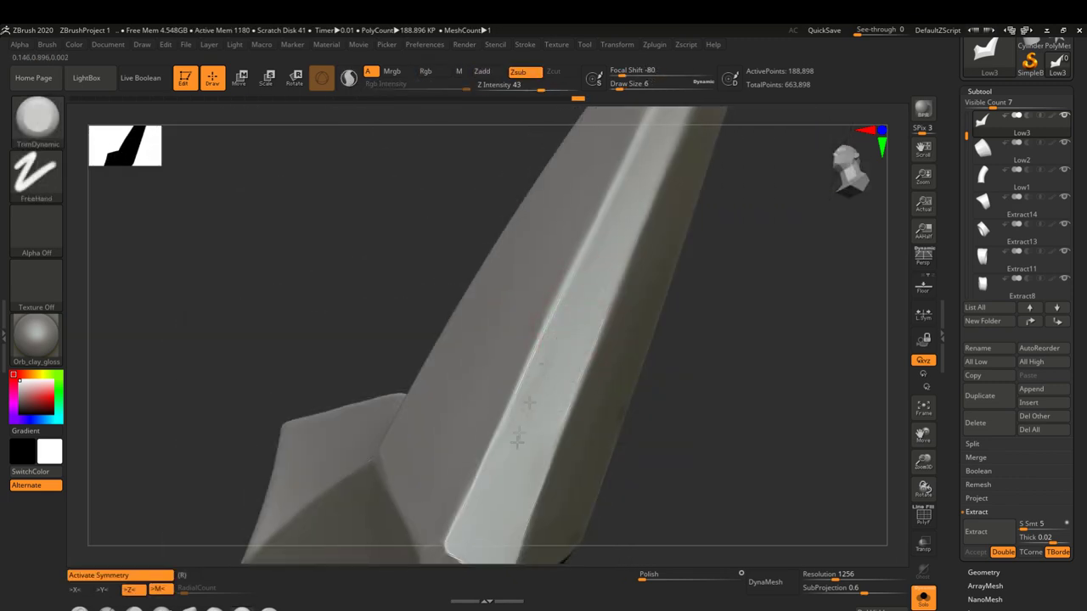
{"action": "mouse_move", "coordinate": [603, 258]}
{"action": "right_mouse_down"}
{"action": "mouse_move", "coordinate": [584, 289]}
{"action": "mouse_move", "coordinate": [630, 222]}
{"action": "right_mouse_up"}
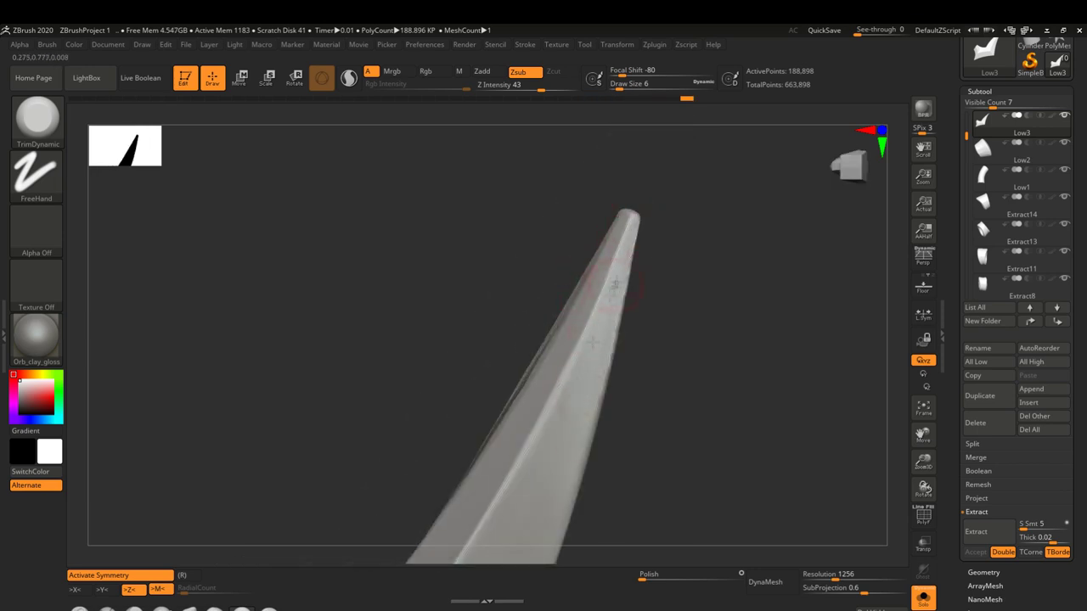
{"action": "mouse_move", "coordinate": [573, 406]}
{"action": "right_mouse_down"}
{"action": "mouse_move", "coordinate": [561, 394]}
{"action": "mouse_move", "coordinate": [577, 323]}
{"action": "mouse_move", "coordinate": [552, 321]}
{"action": "right_mouse_up"}
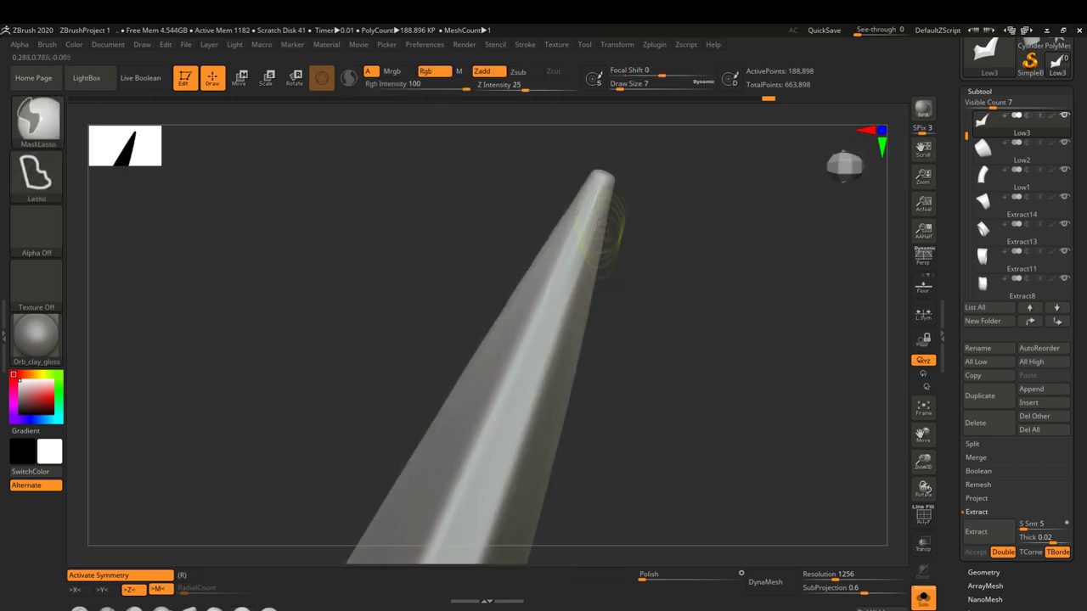
{"action": "right_click_drag", "start_coordinate": [510, 412], "coordinate": [526, 298]}
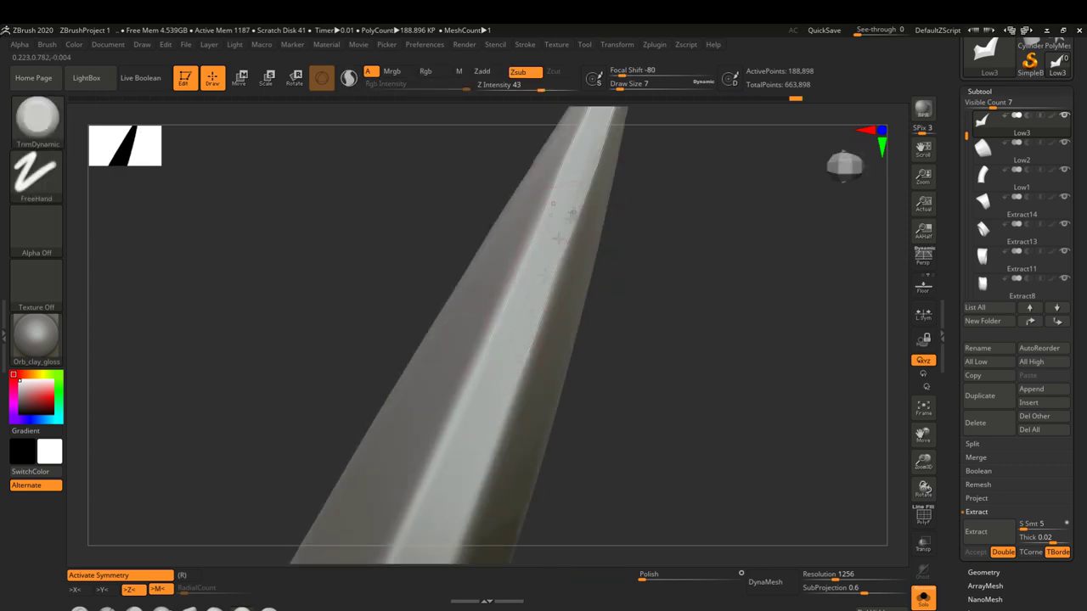
{"action": "right_click_drag", "start_coordinate": [464, 441], "coordinate": [437, 437]}
{"action": "right_click_drag", "start_coordinate": [478, 383], "coordinate": [537, 255]}
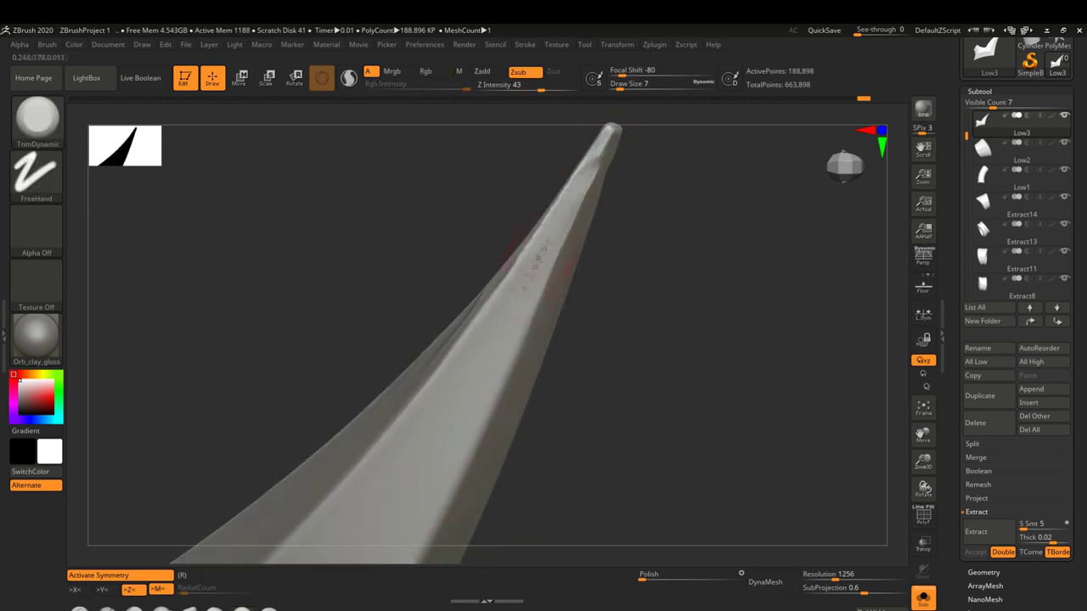
- Adjust brush size and falloff, then flatten the claw's bevelled corner faces
{"action": "key", "text": "bracketright"}
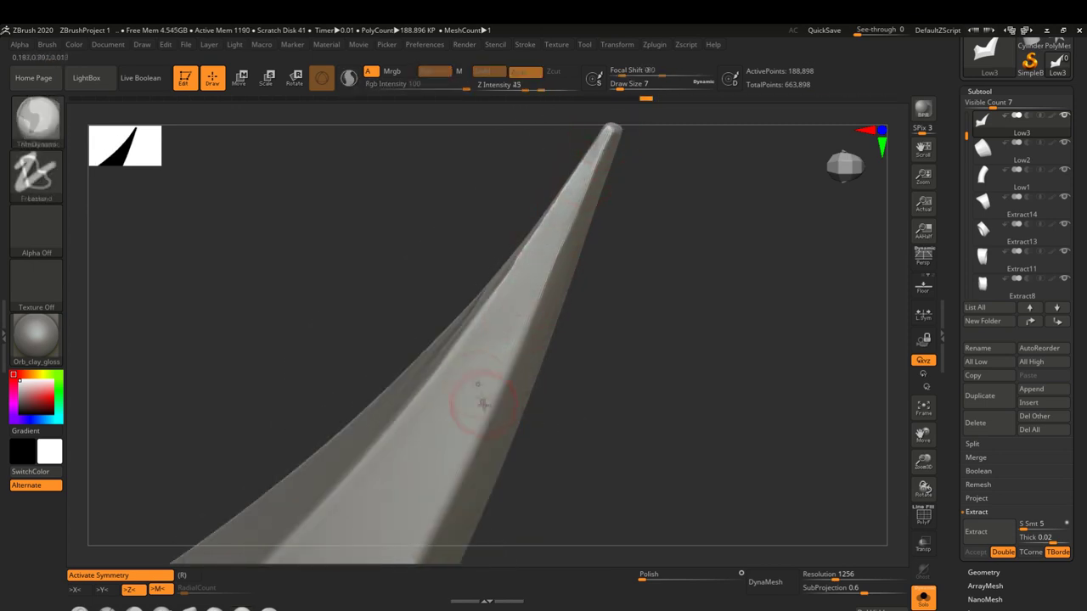
{"action": "right_click_drag", "start_coordinate": [526, 273], "coordinate": [423, 370]}
{"action": "key", "text": "bracketright"}
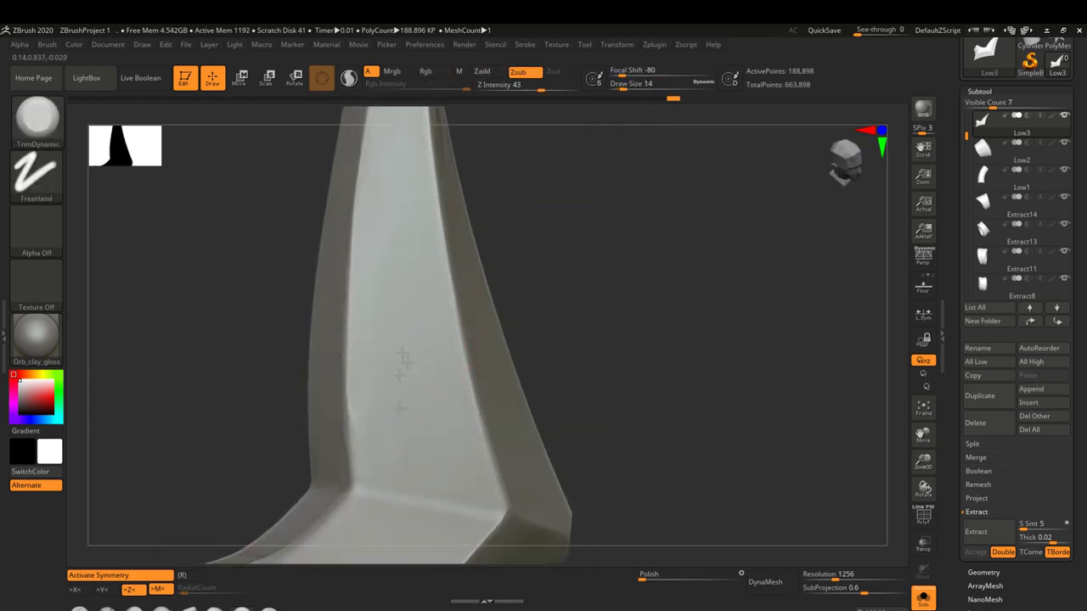
{"action": "mouse_move", "coordinate": [384, 212]}
{"action": "right_mouse_down"}
{"action": "mouse_move", "coordinate": [451, 394]}
{"action": "mouse_move", "coordinate": [344, 397]}
{"action": "mouse_move", "coordinate": [388, 407]}
{"action": "mouse_move", "coordinate": [373, 418]}
{"action": "right_mouse_up"}
{"action": "key", "text": "bracketleft"}
{"action": "key", "text": "bracketleft"}
{"action": "left_click_drag", "start_coordinate": [636, 73], "coordinate": [638, 73]}
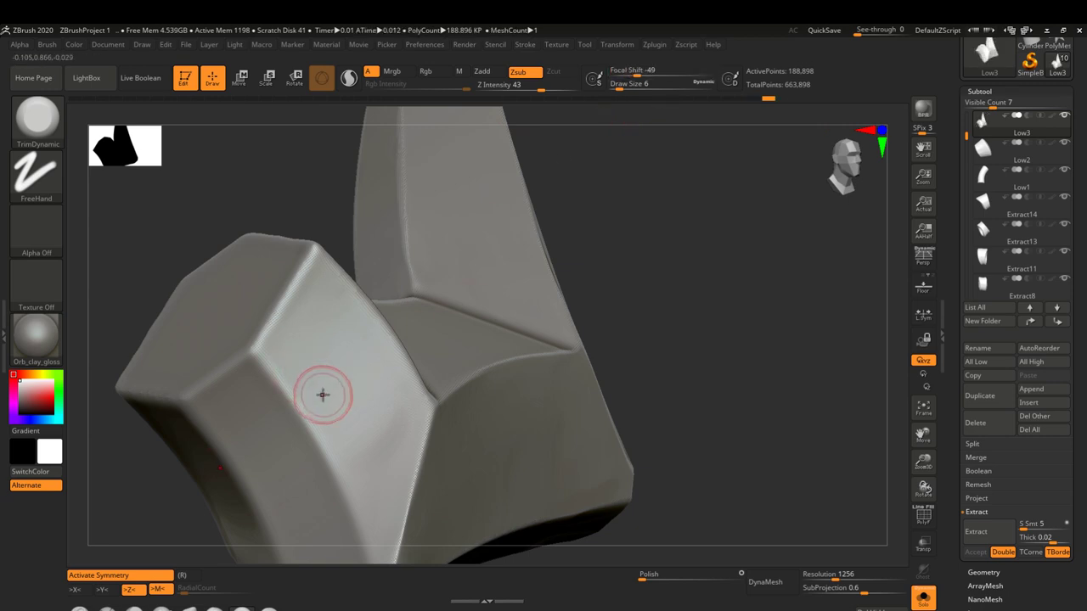
{"action": "mouse_move", "coordinate": [323, 399]}
{"action": "right_mouse_down"}
{"action": "mouse_move", "coordinate": [302, 234]}
{"action": "mouse_move", "coordinate": [419, 370]}
{"action": "right_mouse_up"}
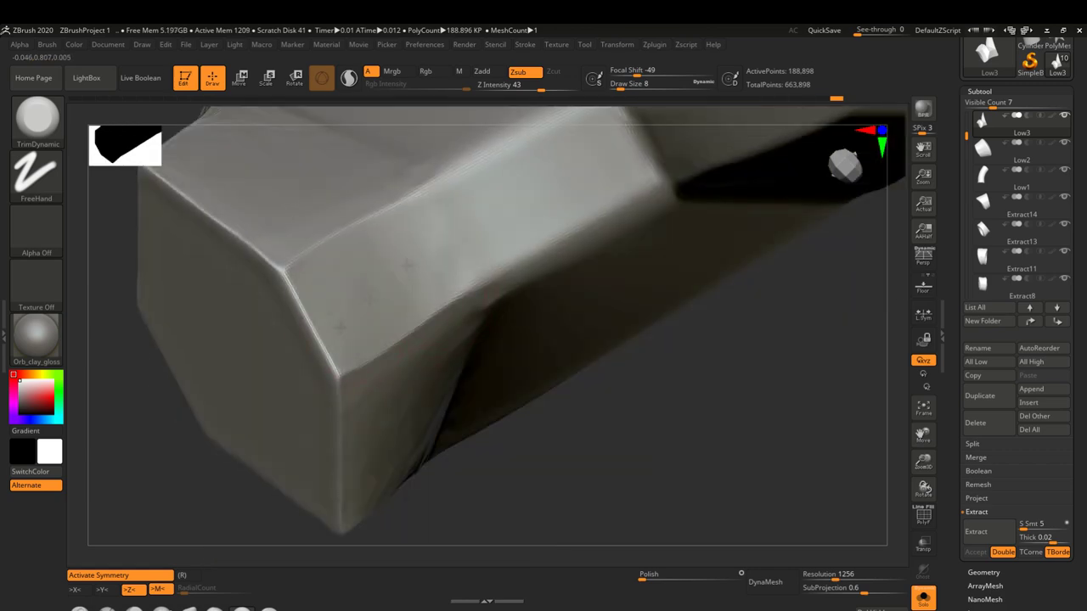
{"action": "right_click_drag", "start_coordinate": [336, 327], "coordinate": [399, 340]}
{"action": "mouse_move", "coordinate": [582, 278]}
{"action": "right_mouse_down"}
{"action": "mouse_move", "coordinate": [624, 337]}
{"action": "mouse_move", "coordinate": [469, 382]}
{"action": "right_mouse_up"}
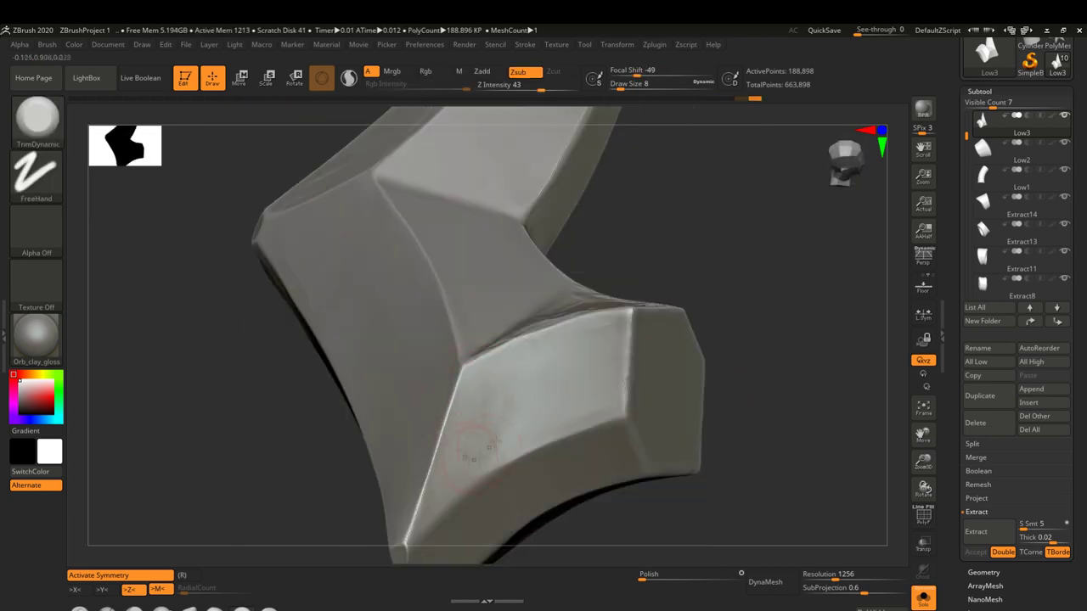
{"action": "right_click_drag", "start_coordinate": [467, 419], "coordinate": [585, 409]}
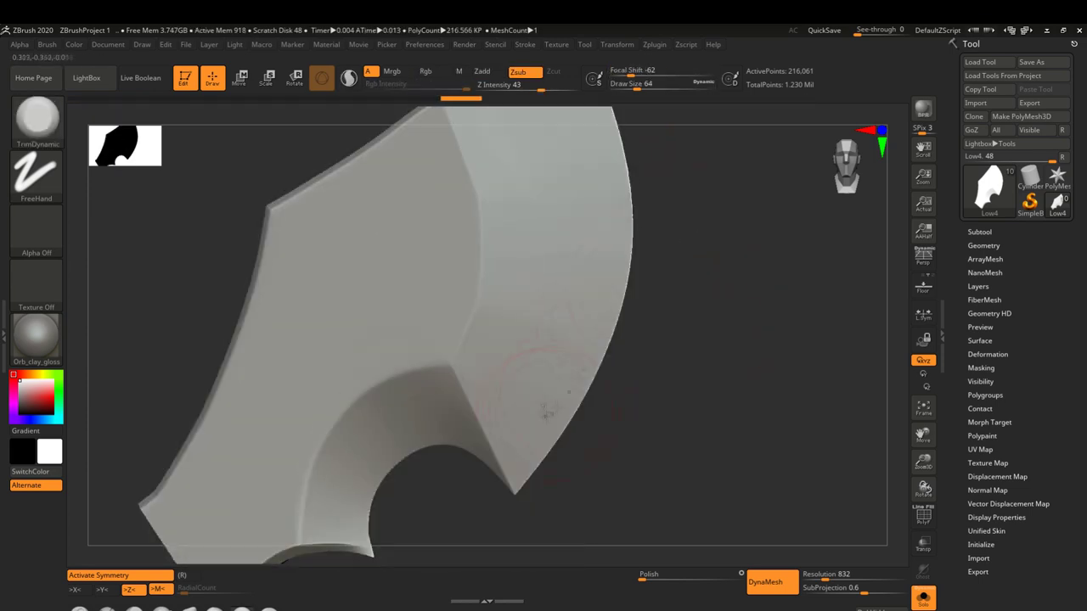
- Orbit and zoom in close on the blade's notch
{"action": "right_click_drag", "start_coordinate": [488, 314], "coordinate": [598, 433]}
{"action": "right_click_drag", "start_coordinate": [537, 409], "coordinate": [430, 435]}
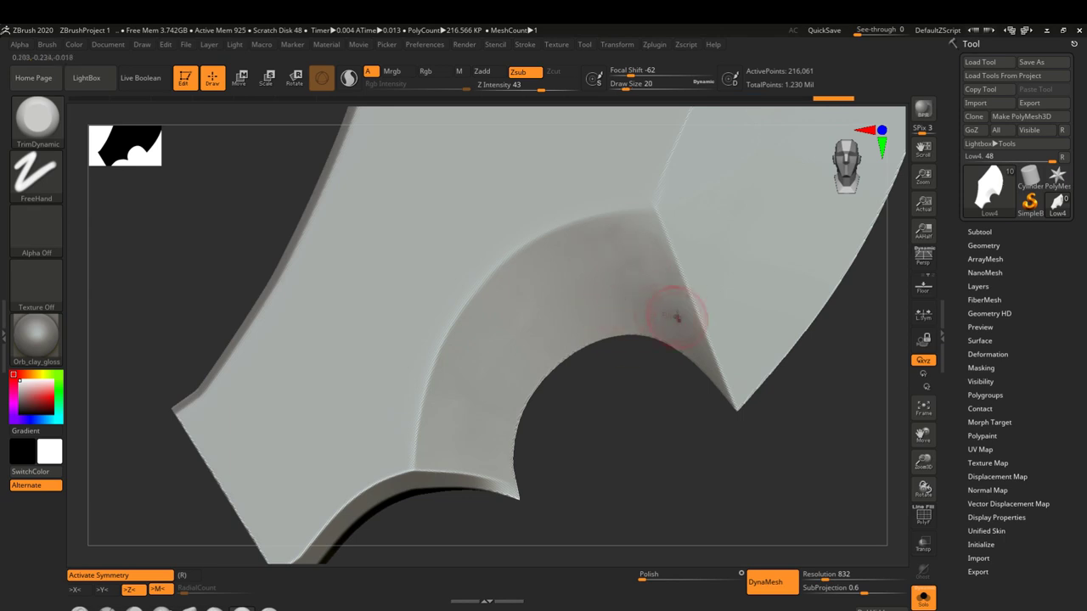
{"action": "right_click_drag", "start_coordinate": [647, 219], "coordinate": [574, 302]}
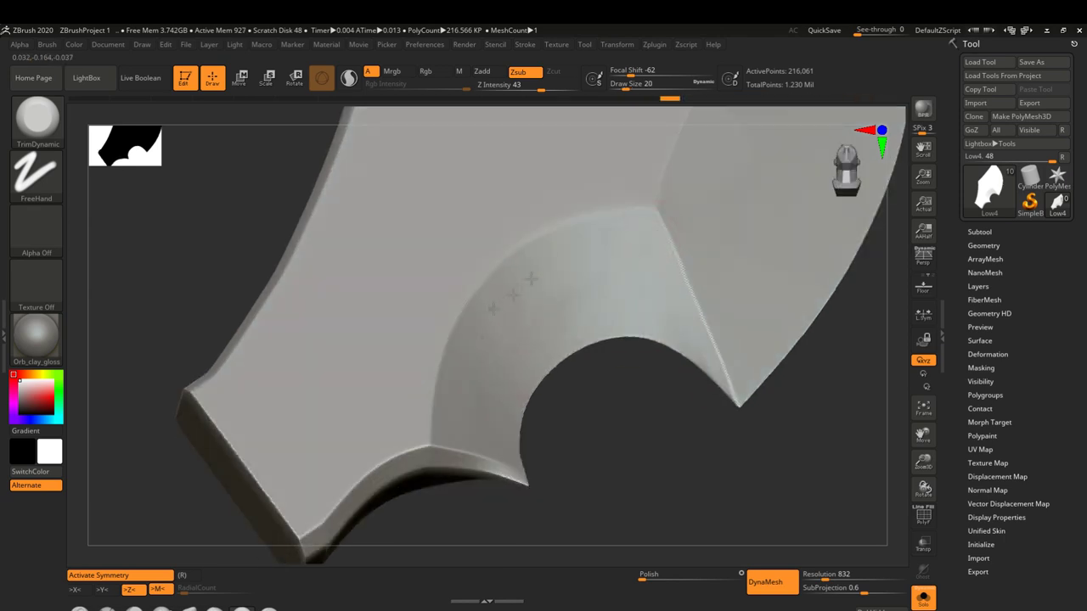
{"action": "right_click_drag", "start_coordinate": [629, 248], "coordinate": [650, 254]}
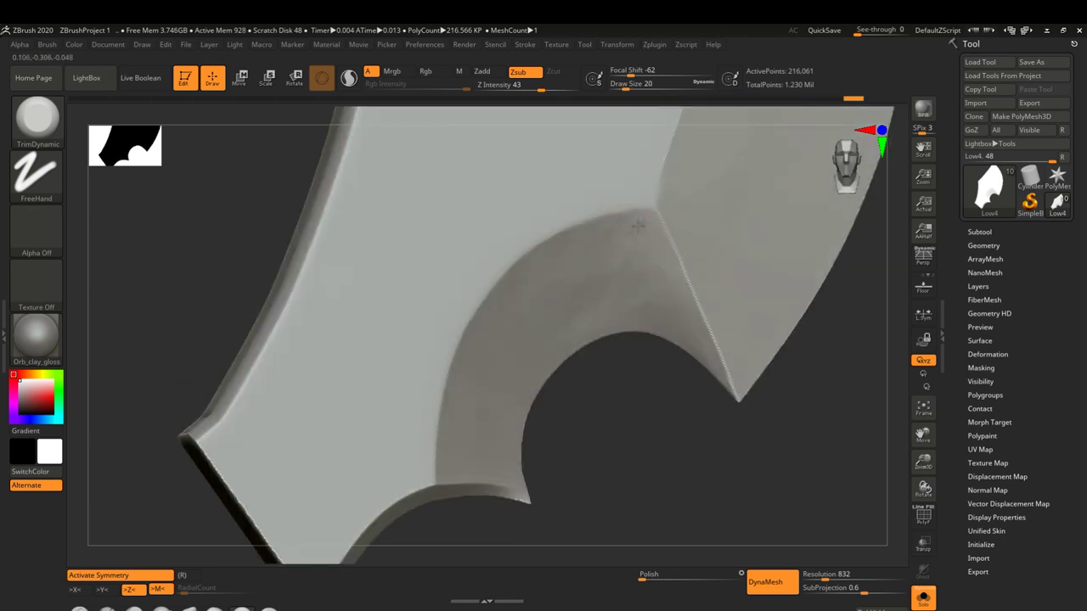
{"action": "right_click_drag", "start_coordinate": [650, 255], "coordinate": [628, 281]}
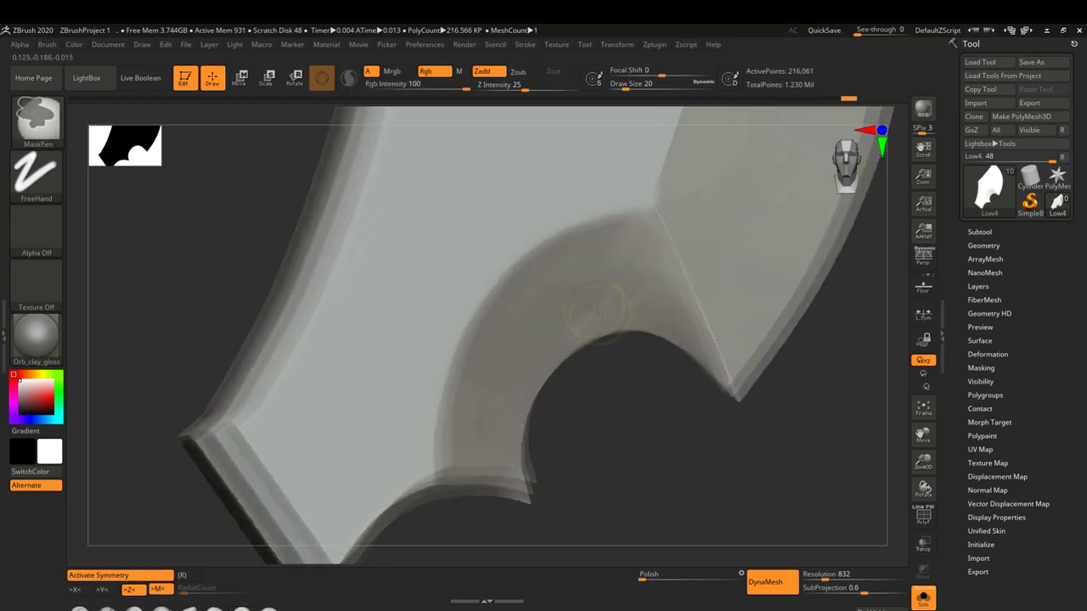
{"action": "mouse_move", "coordinate": [679, 361]}
{"action": "right_mouse_down", "text": "ctrl"}
{"action": "mouse_move", "coordinate": [500, 348]}
{"action": "mouse_move", "coordinate": [543, 340]}
{"action": "mouse_move", "coordinate": [473, 235]}
{"action": "mouse_move", "coordinate": [517, 356]}
{"action": "right_mouse_up", "text": "ctrl"}
{"action": "mouse_move", "coordinate": [510, 299]}
{"action": "right_mouse_down"}
{"action": "mouse_move", "coordinate": [625, 323]}
{"action": "mouse_move", "coordinate": [473, 271]}
{"action": "mouse_move", "coordinate": [494, 285]}
{"action": "mouse_move", "coordinate": [577, 265]}
{"action": "mouse_move", "coordinate": [630, 274]}
{"action": "mouse_move", "coordinate": [686, 364]}
{"action": "mouse_move", "coordinate": [433, 274]}
{"action": "right_mouse_up"}
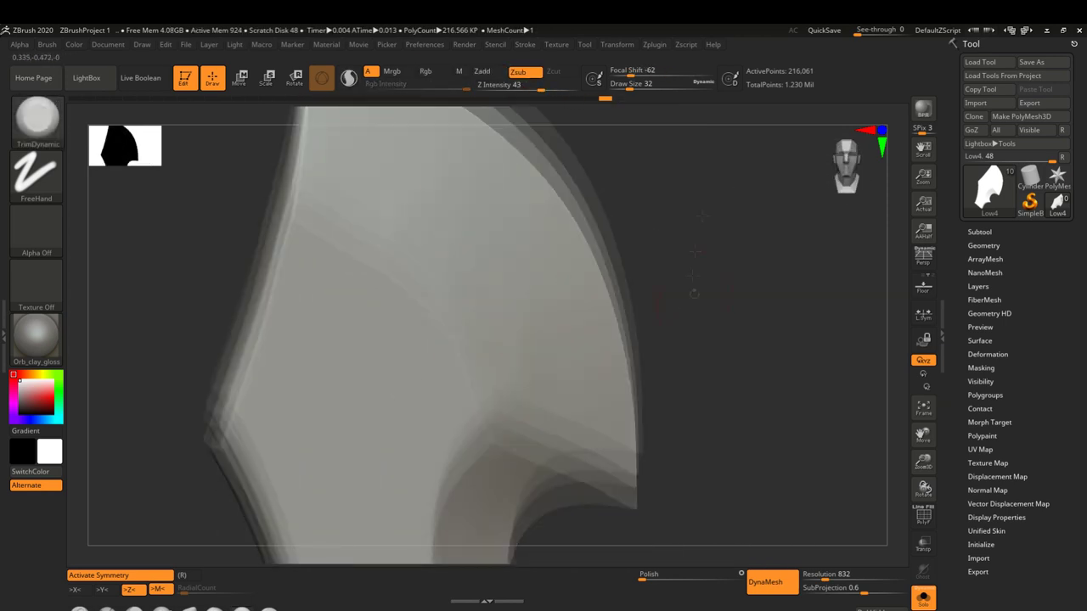
- Pan up along the blade and rotate it to inspect its edges
{"action": "right_click_drag", "start_coordinate": [351, 287], "coordinate": [415, 399], "text": "alt"}
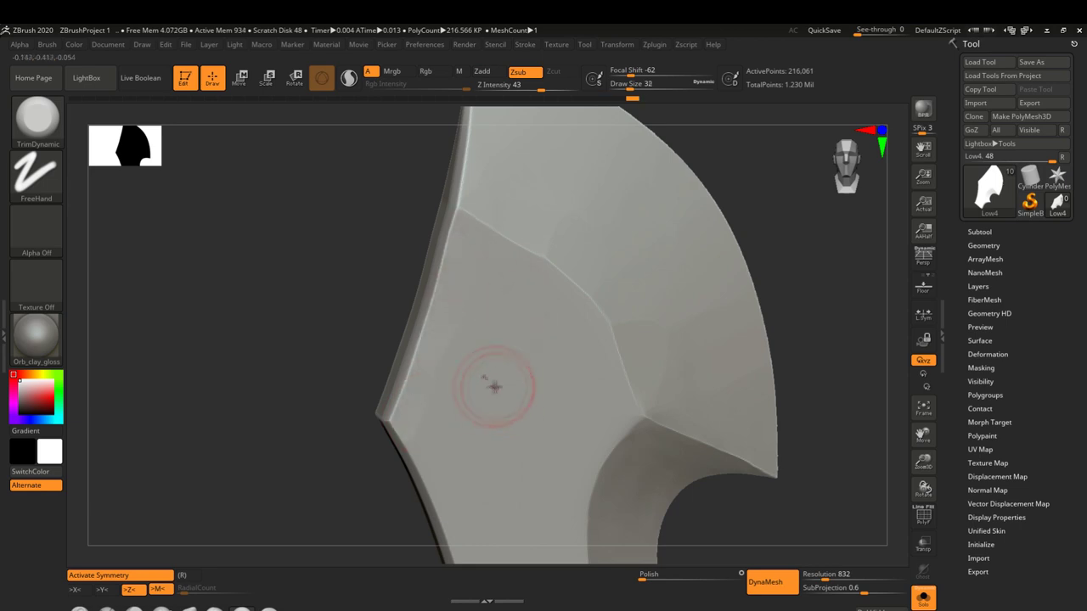
{"action": "right_click_drag", "start_coordinate": [626, 128], "coordinate": [435, 399], "text": "alt"}
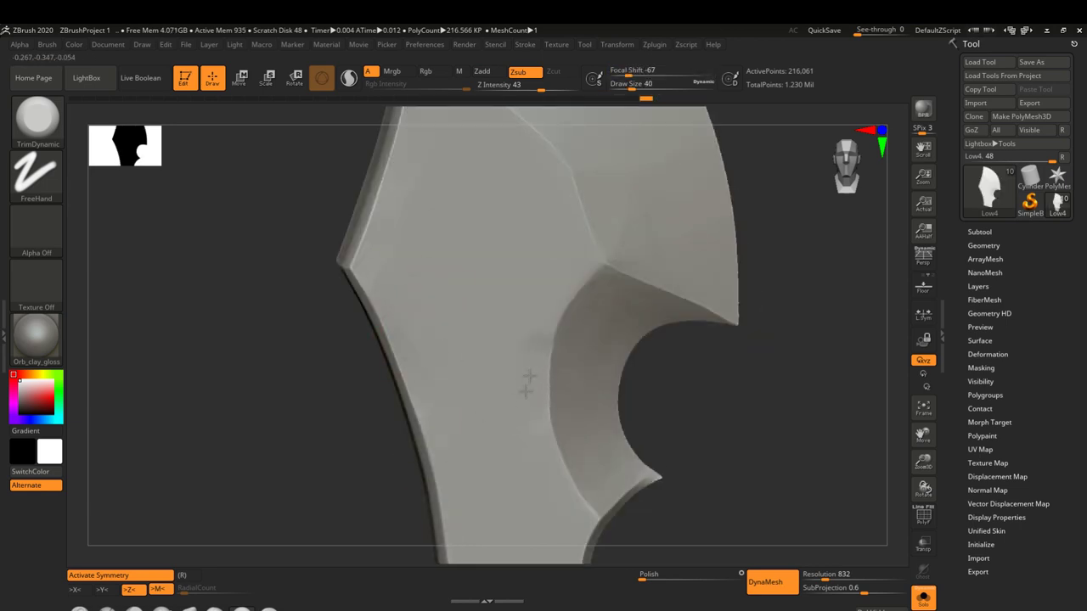
{"action": "mouse_move", "coordinate": [574, 259]}
{"action": "right_mouse_down", "text": "alt"}
{"action": "mouse_move", "coordinate": [486, 363]}
{"action": "mouse_move", "coordinate": [501, 323]}
{"action": "right_mouse_up", "text": "alt"}
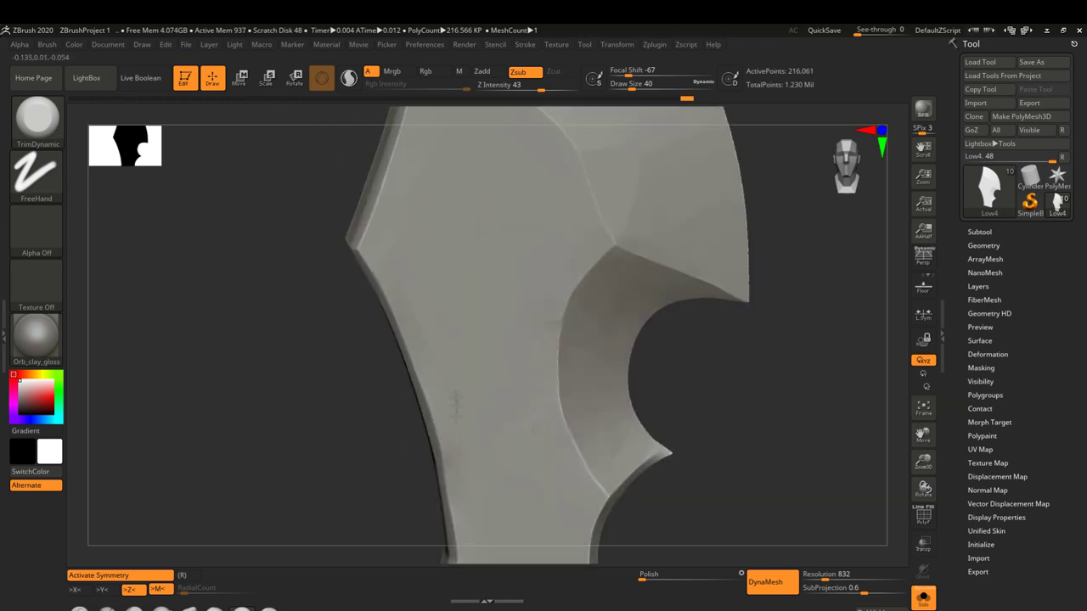
{"action": "right_click_drag", "start_coordinate": [509, 399], "coordinate": [493, 317], "text": "alt"}
{"action": "mouse_move", "coordinate": [557, 458]}
{"action": "right_mouse_down", "text": "alt"}
{"action": "mouse_move", "coordinate": [509, 441]}
{"action": "mouse_move", "coordinate": [429, 322]}
{"action": "mouse_move", "coordinate": [514, 287]}
{"action": "right_mouse_up", "text": "alt"}
{"action": "mouse_move", "coordinate": [488, 422]}
{"action": "right_mouse_down"}
{"action": "mouse_move", "coordinate": [459, 406]}
{"action": "mouse_move", "coordinate": [412, 407]}
{"action": "mouse_move", "coordinate": [458, 433]}
{"action": "mouse_move", "coordinate": [425, 450]}
{"action": "mouse_move", "coordinate": [435, 459]}
{"action": "right_mouse_up"}
{"action": "mouse_move", "coordinate": [416, 339]}
{"action": "right_mouse_down"}
{"action": "mouse_move", "coordinate": [433, 338]}
{"action": "mouse_move", "coordinate": [474, 403]}
{"action": "right_mouse_up"}
- With symmetry off, trim flat bevels along the blade edges, then select and frame the guard
{"action": "key", "text": "ctrl"}
{"action": "right_click_drag", "start_coordinate": [497, 222], "coordinate": [498, 242], "text": "alt"}
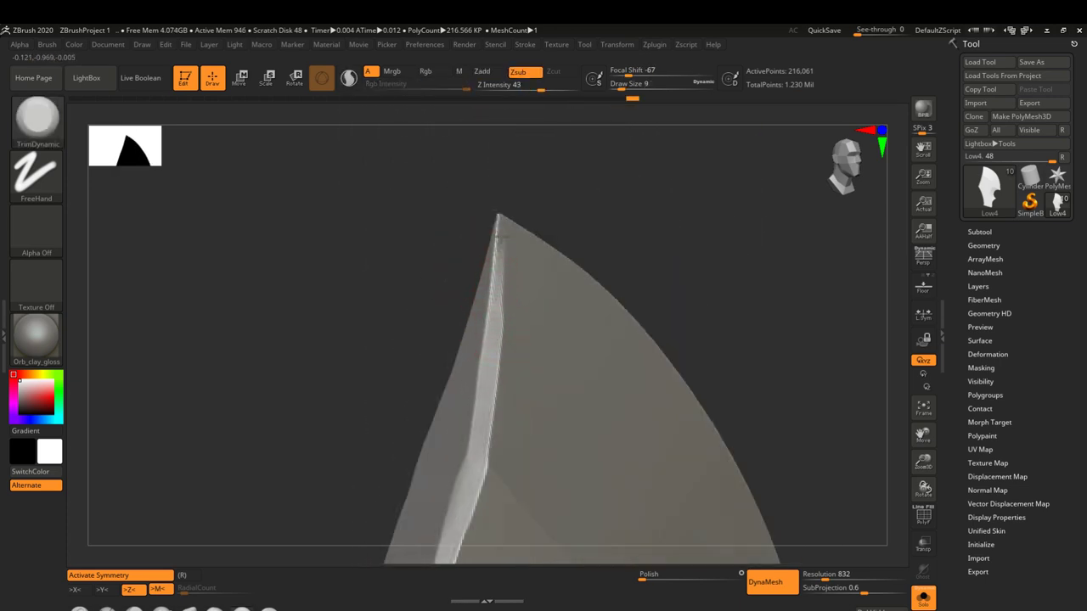
{"action": "mouse_move", "coordinate": [483, 392]}
{"action": "right_mouse_down", "text": "alt"}
{"action": "mouse_move", "coordinate": [514, 323]}
{"action": "mouse_move", "coordinate": [482, 303]}
{"action": "mouse_move", "coordinate": [524, 340]}
{"action": "mouse_move", "coordinate": [553, 342]}
{"action": "mouse_move", "coordinate": [430, 326]}
{"action": "right_mouse_up", "text": "alt"}
{"action": "key", "text": "x"}
{"action": "key", "text": "x"}
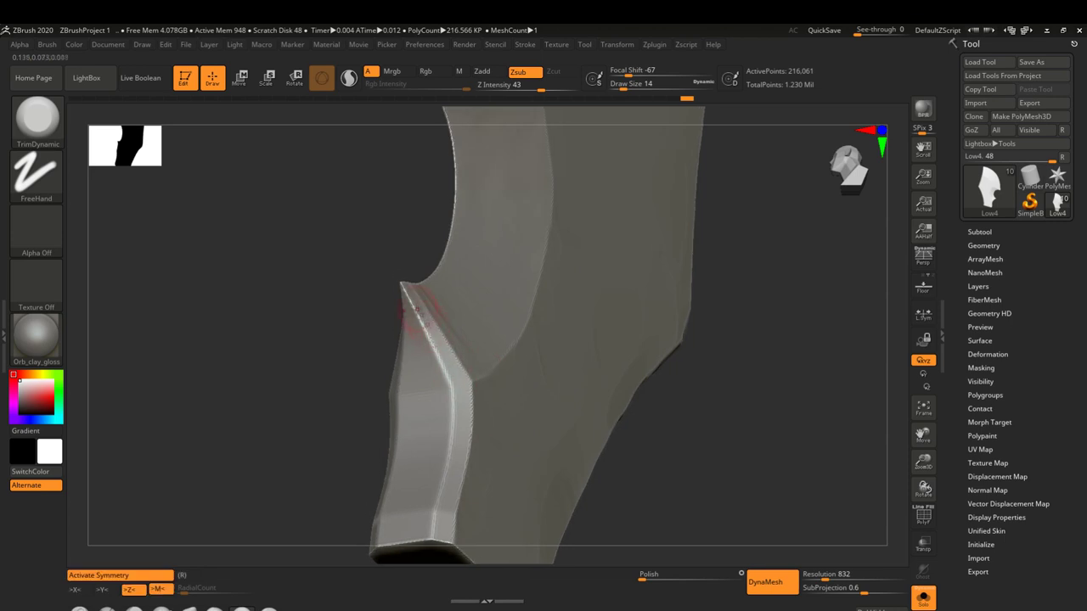
{"action": "mouse_move", "coordinate": [464, 438]}
{"action": "right_mouse_down"}
{"action": "mouse_move", "coordinate": [461, 364]}
{"action": "mouse_move", "coordinate": [462, 433]}
{"action": "mouse_move", "coordinate": [520, 337]}
{"action": "mouse_move", "coordinate": [524, 308]}
{"action": "mouse_move", "coordinate": [513, 342]}
{"action": "right_mouse_up"}
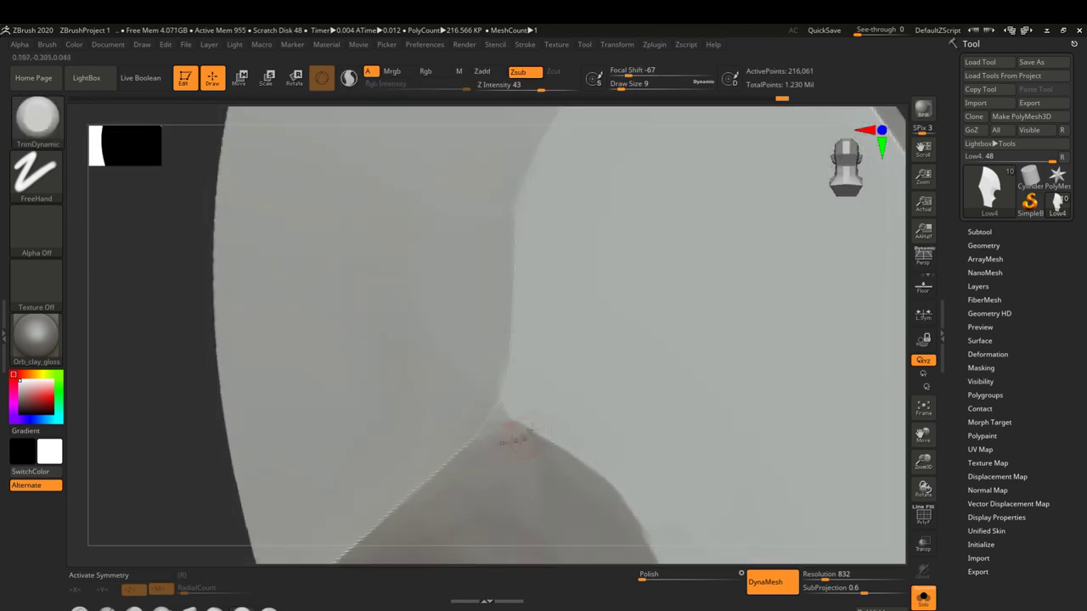
{"action": "right_click_drag", "start_coordinate": [514, 440], "coordinate": [580, 254]}
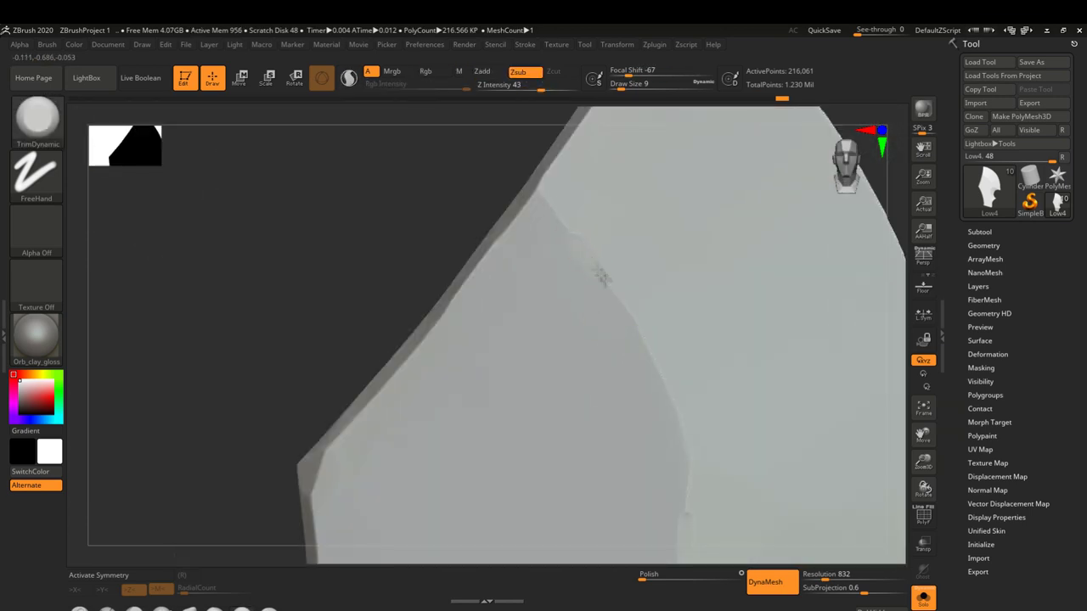
{"action": "mouse_move", "coordinate": [601, 277]}
{"action": "right_mouse_down"}
{"action": "mouse_move", "coordinate": [626, 296]}
{"action": "mouse_move", "coordinate": [436, 315]}
{"action": "mouse_move", "coordinate": [549, 323]}
{"action": "right_mouse_up"}
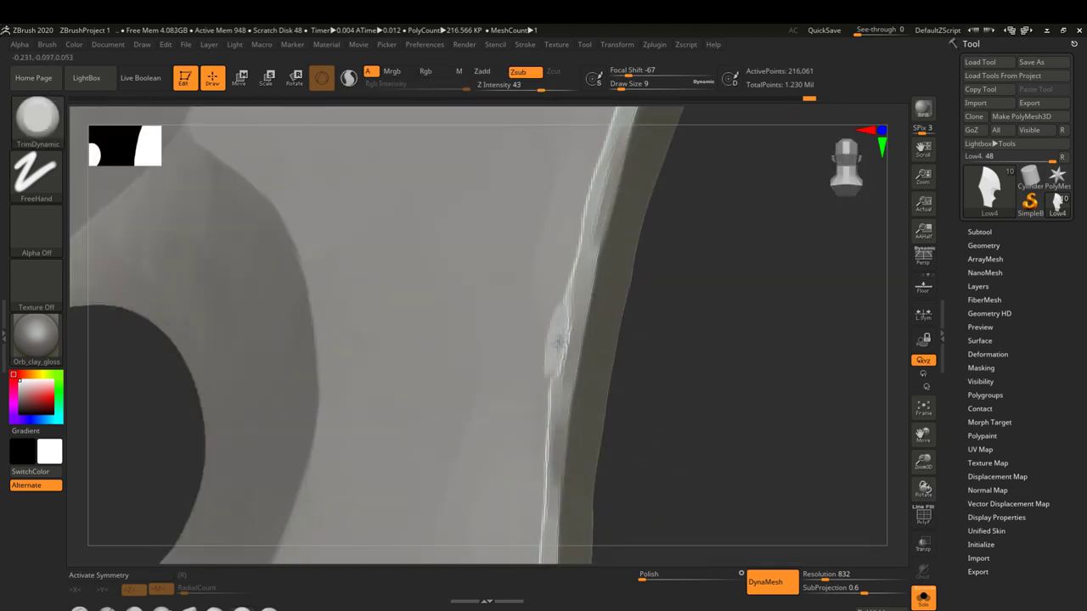
{"action": "mouse_move", "coordinate": [553, 365]}
{"action": "right_mouse_down"}
{"action": "mouse_move", "coordinate": [514, 316]}
{"action": "mouse_move", "coordinate": [688, 359]}
{"action": "mouse_move", "coordinate": [705, 350]}
{"action": "mouse_move", "coordinate": [679, 380]}
{"action": "right_mouse_up"}
{"action": "left_click", "coordinate": [606, 453], "text": "alt"}
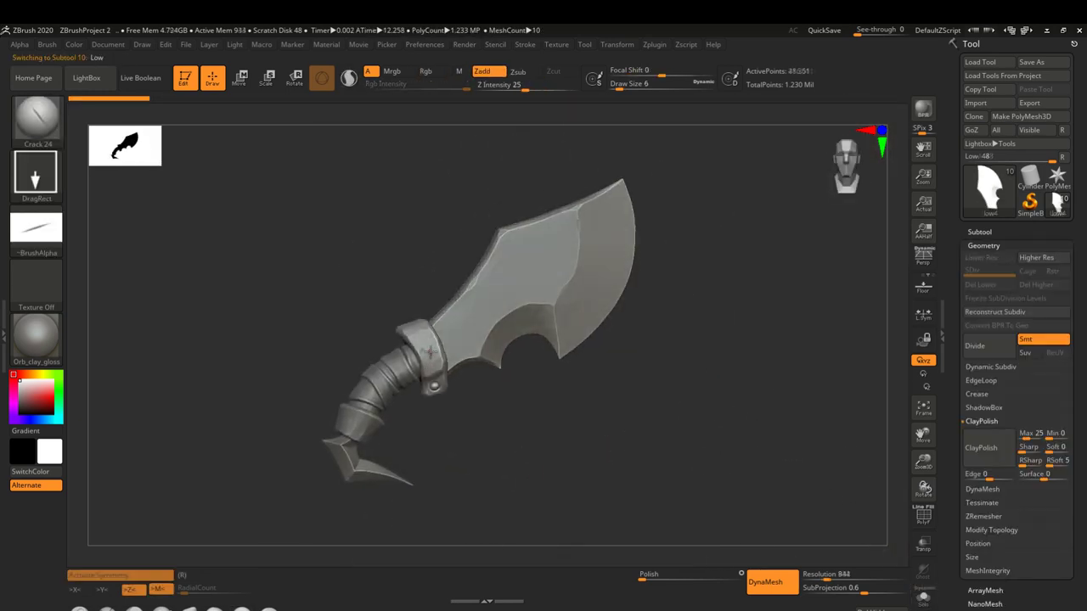
{"action": "right_click_drag", "start_coordinate": [606, 454], "coordinate": [552, 469]}
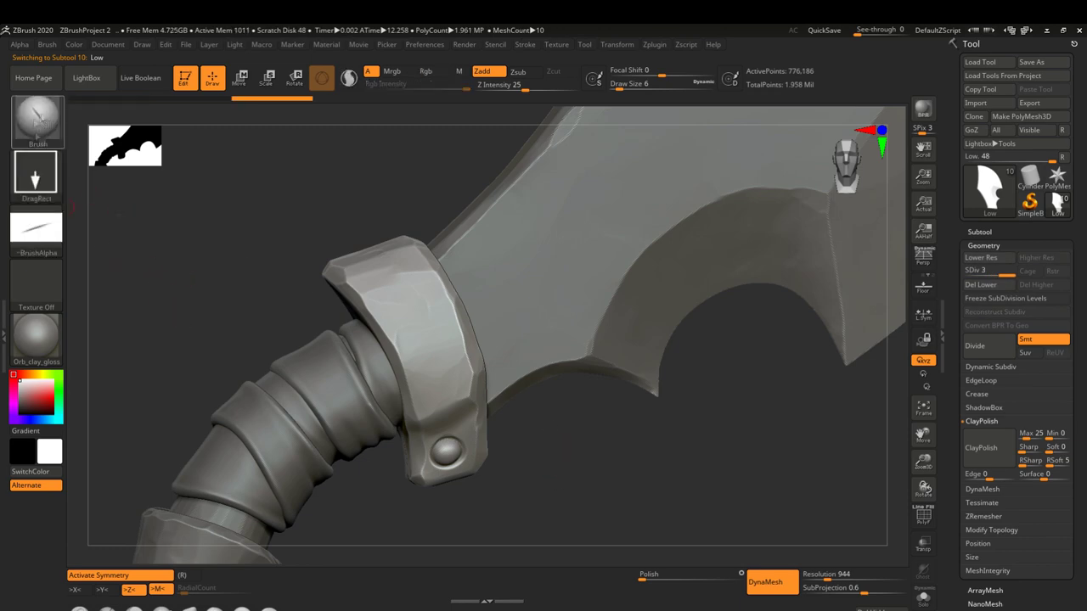
- Load the Crack brush and mask a rectangular region of the mesh
{"action": "key", "text": "b"}
{"action": "key", "text": "c"}
{"action": "key", "text": "r"}
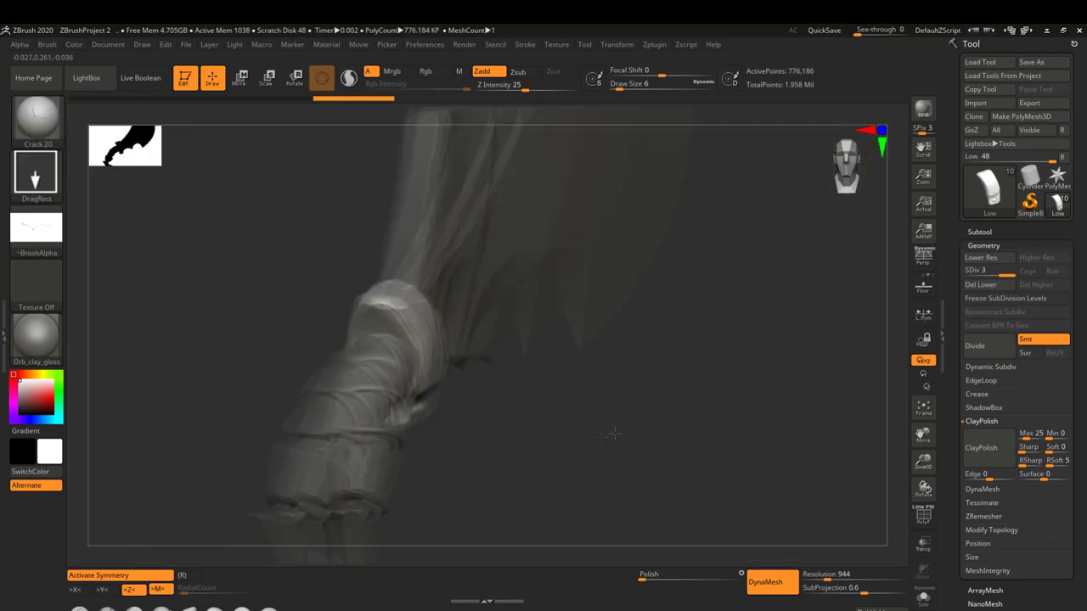
{"action": "right_click_drag", "start_coordinate": [583, 413], "coordinate": [599, 383]}
{"action": "left_click_drag", "start_coordinate": [300, 201], "coordinate": [457, 471], "text": "ctrl"}
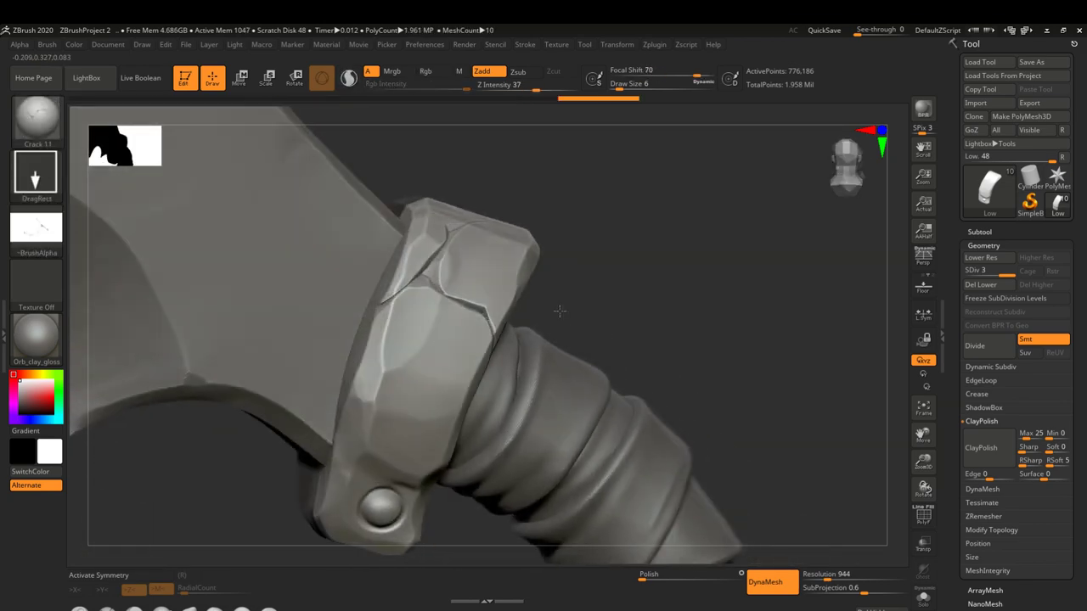
- Crack the guard's top surface and chip notches along its lower edge
{"action": "left_click_drag", "start_coordinate": [511, 295], "coordinate": [737, 392]}
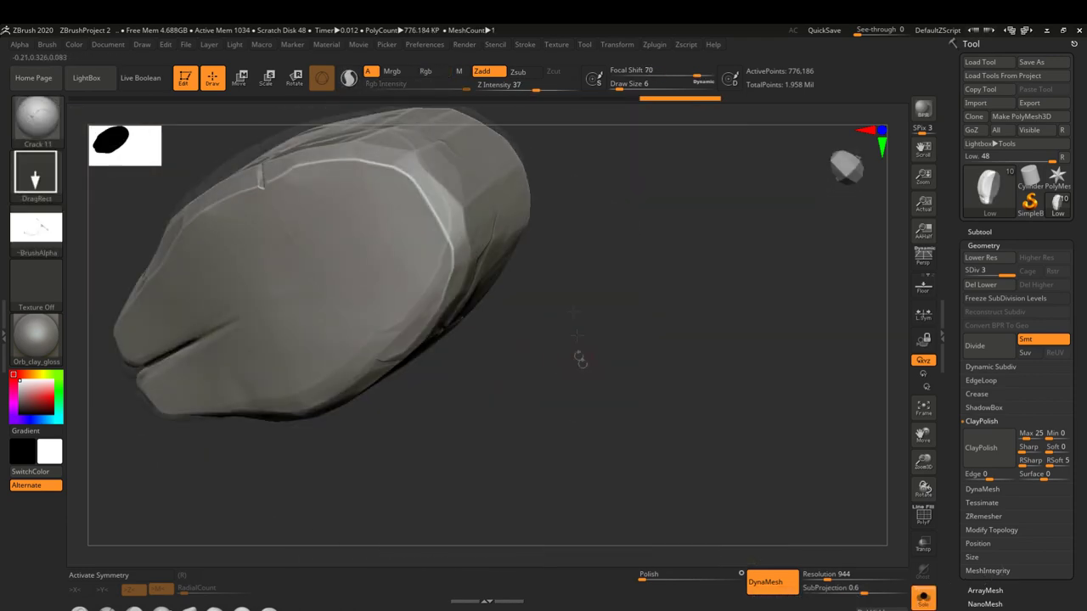
{"action": "mouse_move", "coordinate": [737, 392]}
{"action": "left_mouse_down"}
{"action": "mouse_move", "coordinate": [492, 364]}
{"action": "mouse_move", "coordinate": [250, 532]}
{"action": "left_mouse_up"}
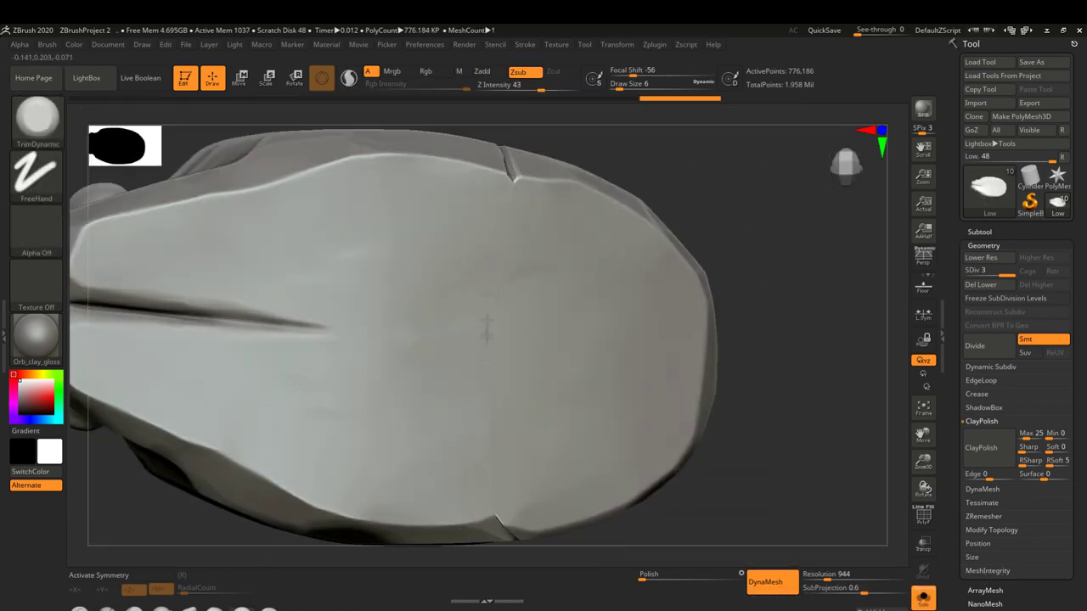
{"action": "left_click_drag", "start_coordinate": [482, 446], "coordinate": [513, 374]}
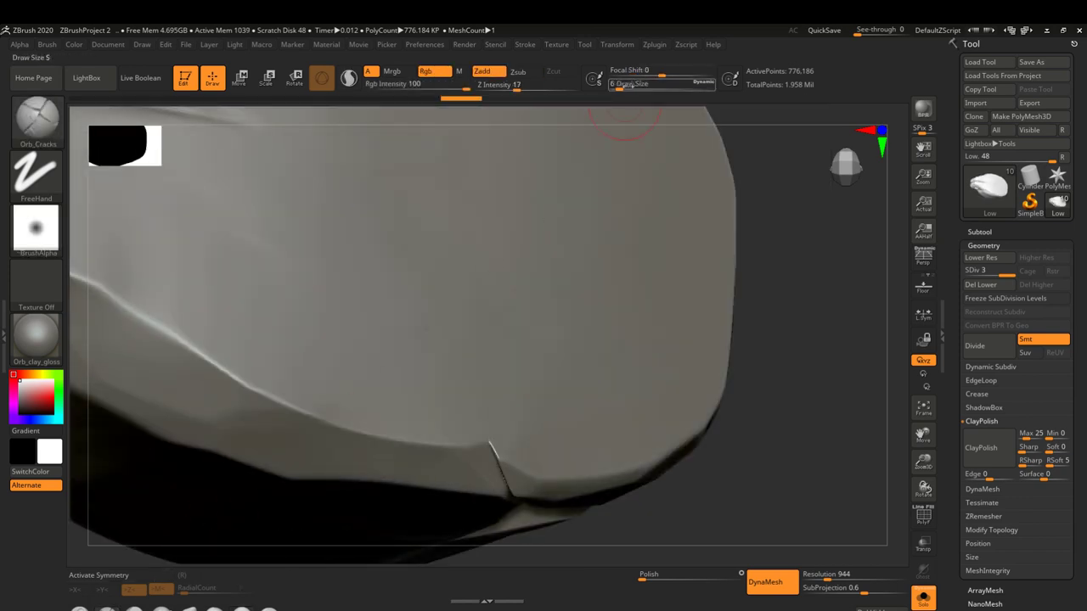
{"action": "mouse_move", "coordinate": [622, 123]}
{"action": "left_mouse_down"}
{"action": "mouse_move", "coordinate": [485, 314]}
{"action": "mouse_move", "coordinate": [480, 293]}
{"action": "mouse_move", "coordinate": [505, 352]}
{"action": "mouse_move", "coordinate": [500, 246]}
{"action": "left_mouse_up"}
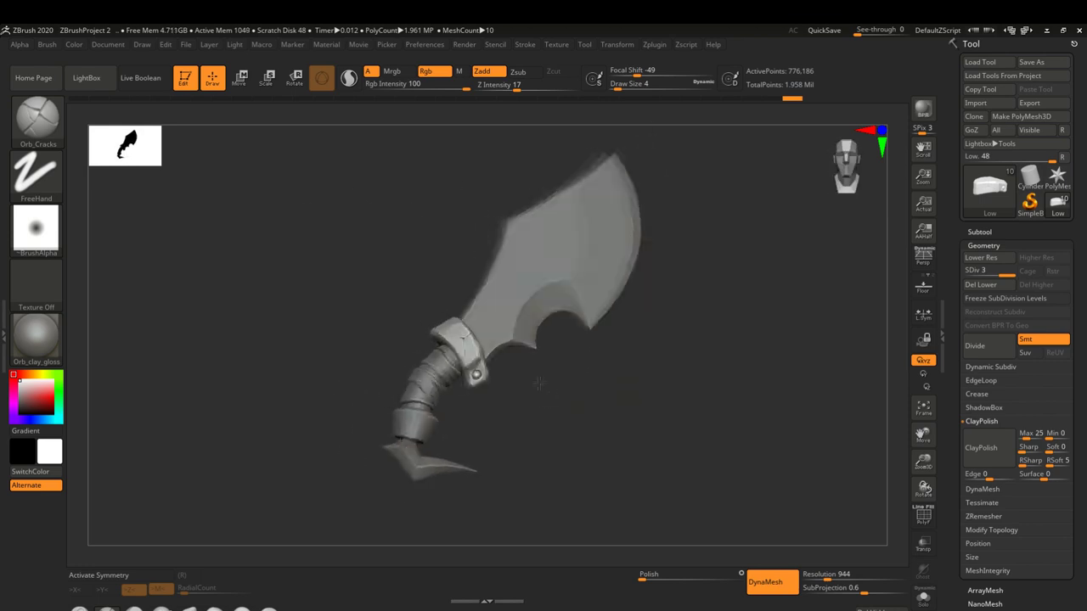
{"action": "mouse_move", "coordinate": [551, 385]}
{"action": "left_mouse_down"}
{"action": "mouse_move", "coordinate": [590, 305]}
{"action": "mouse_move", "coordinate": [336, 311]}
{"action": "left_mouse_up"}
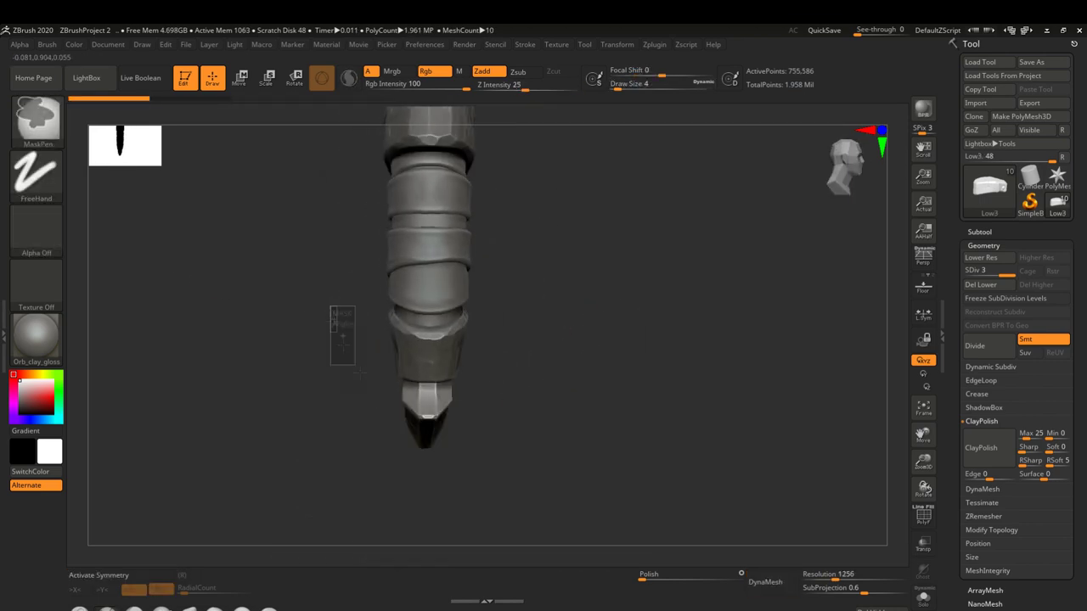
- Carve crack gouges into the pommel spike, zoom out, and select the pommel collar
{"action": "mouse_move", "coordinate": [336, 311]}
{"action": "left_mouse_down"}
{"action": "mouse_move", "coordinate": [345, 387]}
{"action": "mouse_move", "coordinate": [446, 429]}
{"action": "left_mouse_up"}
{"action": "left_click_drag", "start_coordinate": [577, 459], "coordinate": [544, 485]}
{"action": "left_click_drag", "start_coordinate": [544, 486], "coordinate": [570, 502]}
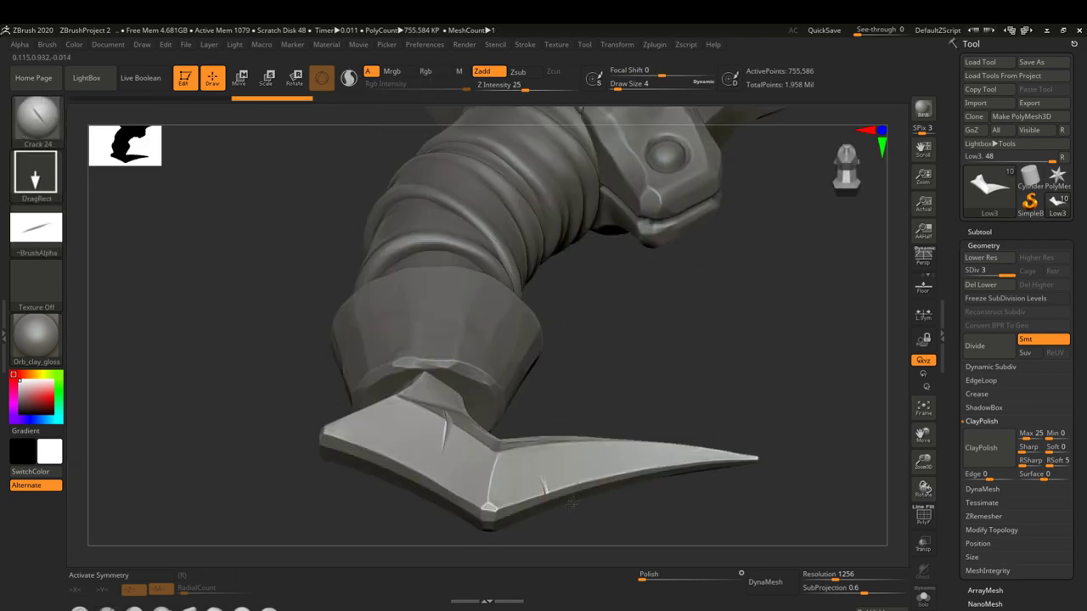
{"action": "left_click_drag", "start_coordinate": [578, 463], "coordinate": [484, 520]}
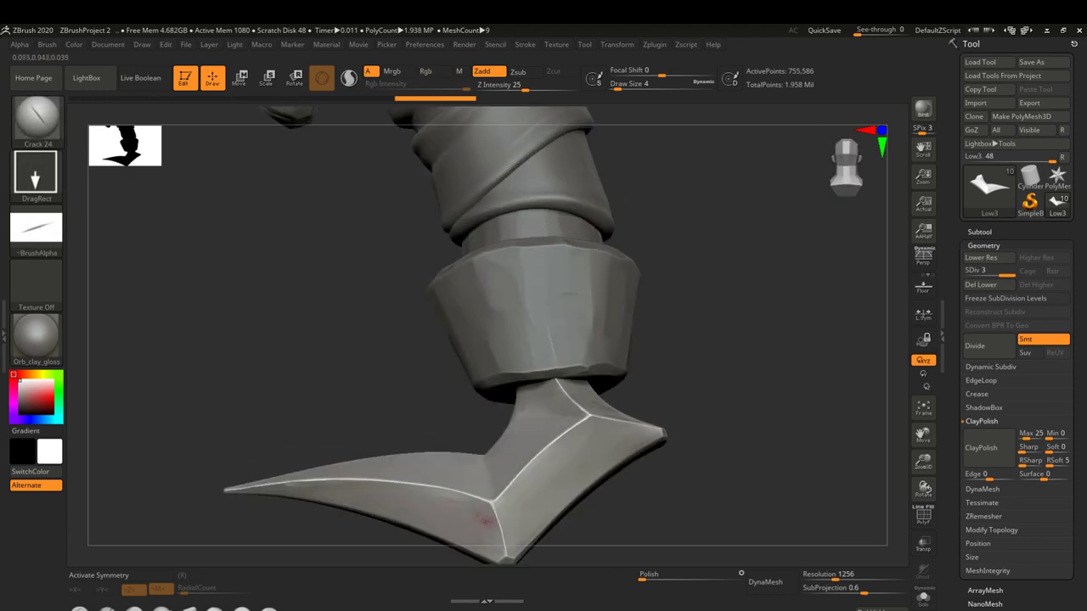
{"action": "mouse_move", "coordinate": [447, 502]}
{"action": "left_mouse_down"}
{"action": "mouse_move", "coordinate": [593, 447]}
{"action": "mouse_move", "coordinate": [562, 266]}
{"action": "left_mouse_up"}
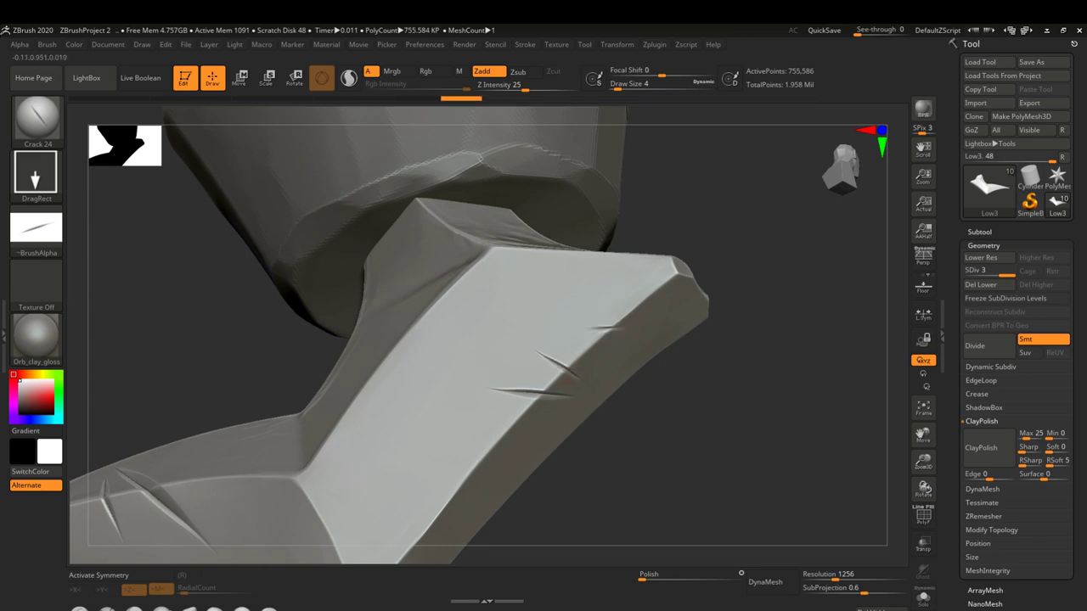
{"action": "mouse_move", "coordinate": [567, 322]}
{"action": "left_mouse_down"}
{"action": "mouse_move", "coordinate": [454, 476]}
{"action": "mouse_move", "coordinate": [606, 363]}
{"action": "left_mouse_up"}
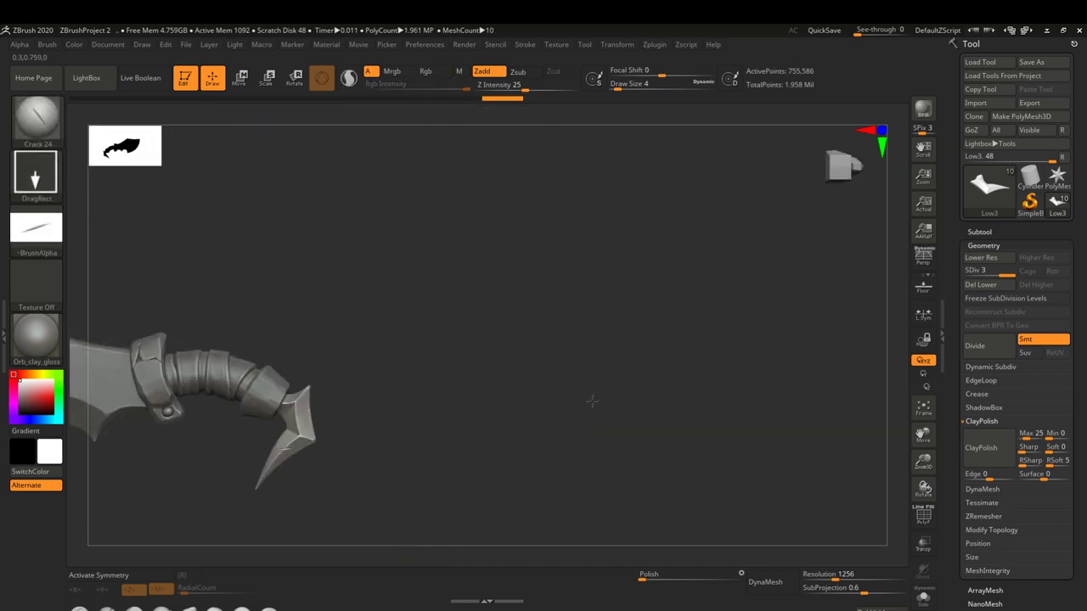
{"action": "left_click", "coordinate": [439, 335], "text": "alt"}
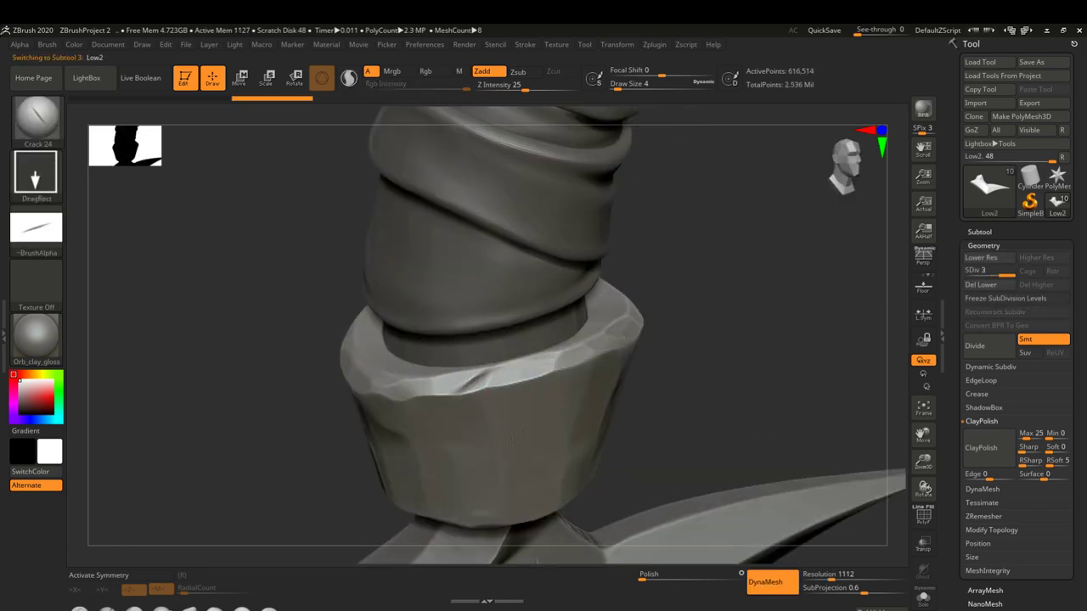
- View the pommel collar from below and load the Crack brush
{"action": "left_click_drag", "start_coordinate": [487, 459], "coordinate": [544, 399]}
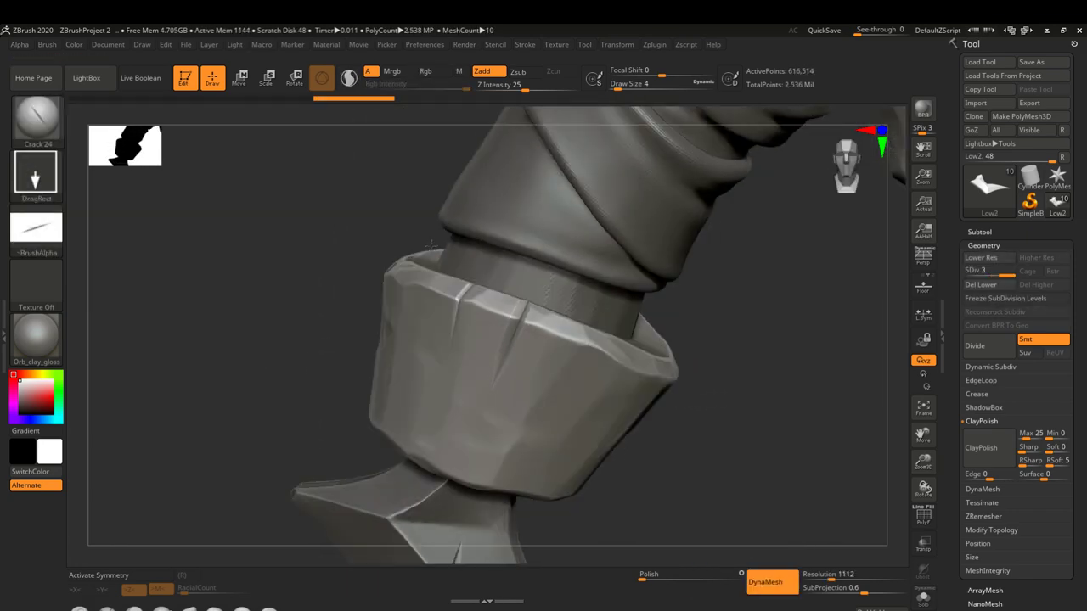
{"action": "left_click_drag", "start_coordinate": [431, 245], "coordinate": [365, 289]}
{"action": "mouse_move", "coordinate": [577, 361]}
{"action": "left_mouse_down"}
{"action": "mouse_move", "coordinate": [540, 291]}
{"action": "mouse_move", "coordinate": [608, 482]}
{"action": "mouse_move", "coordinate": [543, 386]}
{"action": "left_mouse_up"}
{"action": "key", "text": "b"}
{"action": "key", "text": "c"}
{"action": "key", "text": "r"}
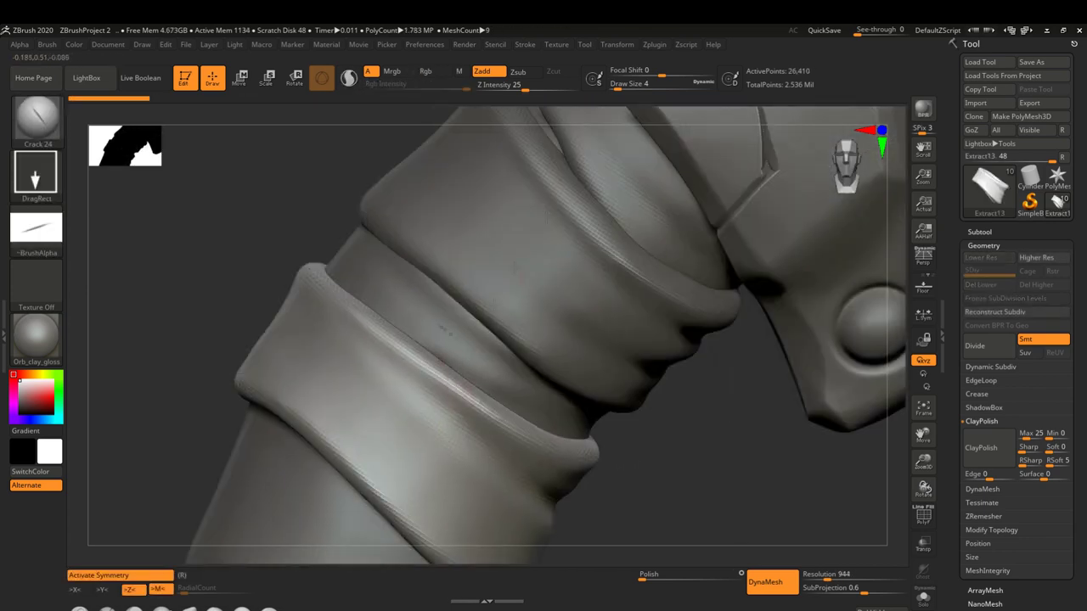
- Rework a fold of the grip wrap bands and inspect the grip
{"action": "left_click_drag", "start_coordinate": [608, 111], "coordinate": [630, 103]}
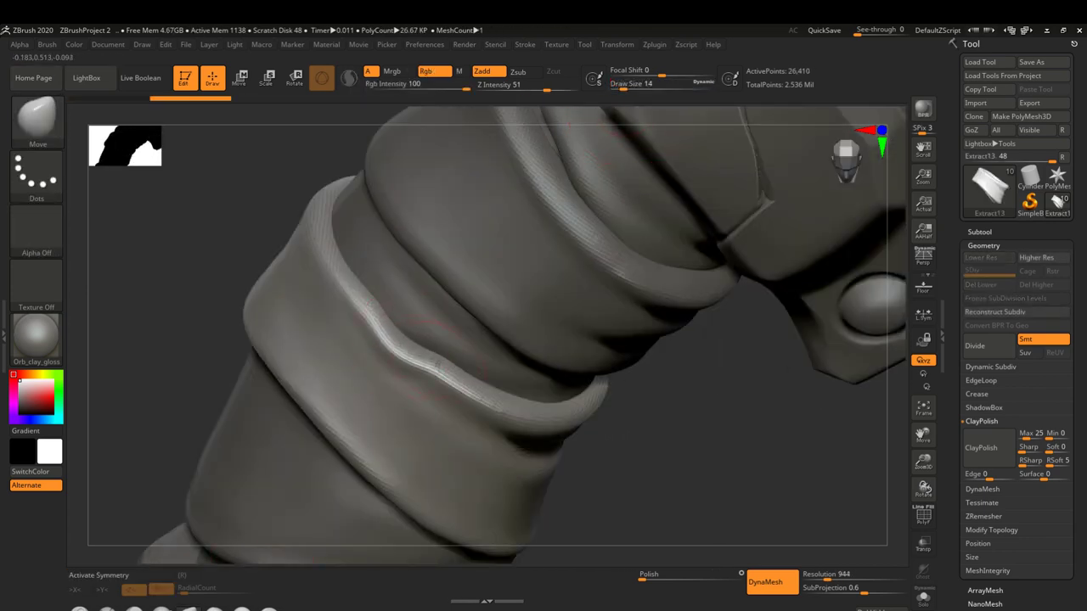
{"action": "right_click_drag", "start_coordinate": [401, 351], "coordinate": [428, 355]}
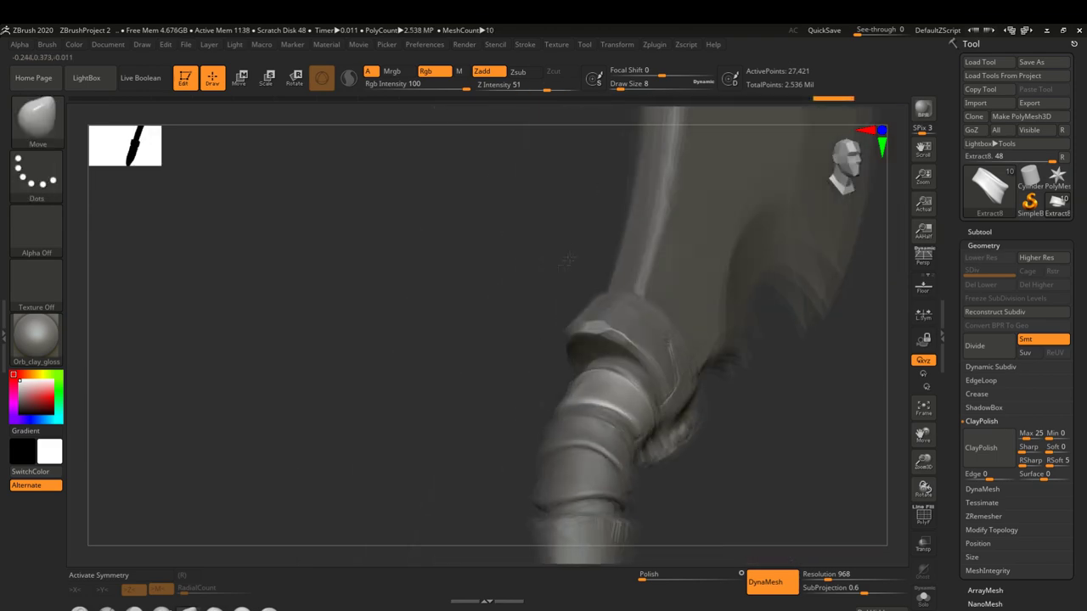
{"action": "mouse_move", "coordinate": [566, 260]}
{"action": "left_mouse_down"}
{"action": "mouse_move", "coordinate": [684, 334]}
{"action": "mouse_move", "coordinate": [653, 390]}
{"action": "mouse_move", "coordinate": [616, 447]}
{"action": "mouse_move", "coordinate": [566, 395]}
{"action": "mouse_move", "coordinate": [636, 407]}
{"action": "mouse_move", "coordinate": [453, 462]}
{"action": "left_mouse_up"}
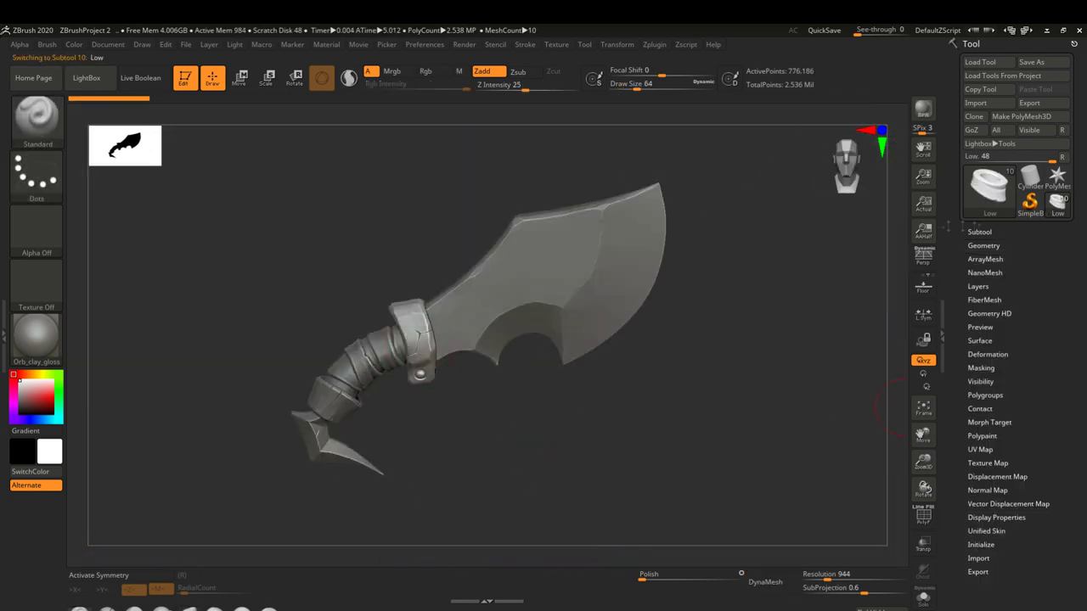
- Duplicate the piece, isolate it, and ZRemesh it at a target of 408
{"action": "left_click", "coordinate": [980, 537]}
{"action": "left_click", "coordinate": [923, 597]}
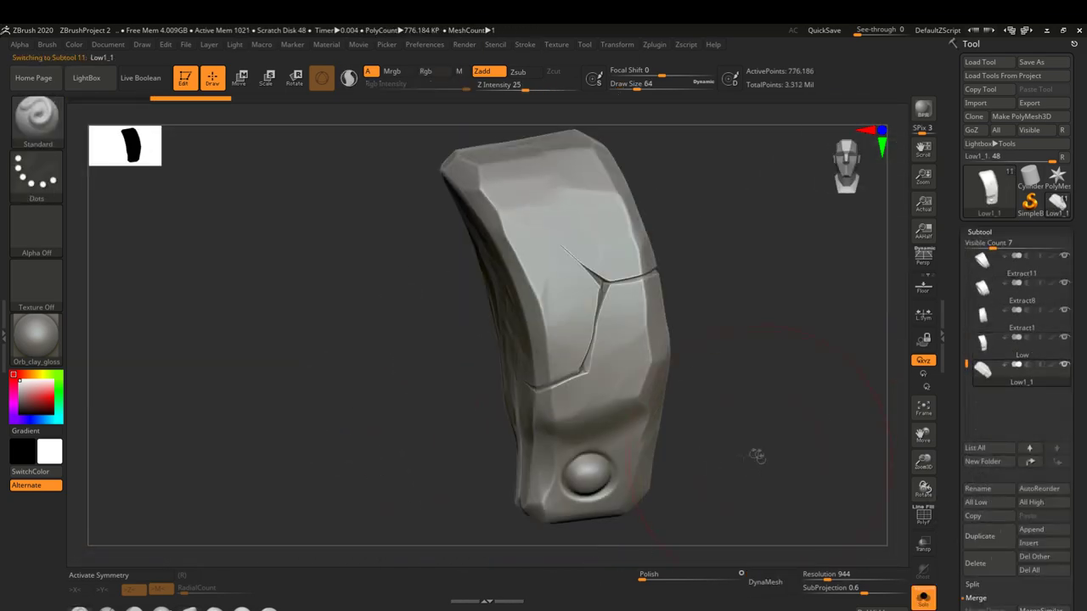
{"action": "left_click", "coordinate": [923, 515]}
{"action": "left_click_drag", "start_coordinate": [824, 521], "coordinate": [710, 457]}
{"action": "left_click", "coordinate": [923, 516]}
{"action": "left_click_drag", "start_coordinate": [874, 574], "coordinate": [836, 573]}
{"action": "left_click", "coordinate": [765, 581]}
{"action": "left_click", "coordinate": [628, 602]}
- Smooth out a bump on the remeshed mesh and bring up Geometry settings
{"action": "mouse_move", "coordinate": [679, 457]}
{"action": "left_mouse_down"}
{"action": "mouse_move", "coordinate": [645, 475]}
{"action": "mouse_move", "coordinate": [645, 407]}
{"action": "left_mouse_up"}
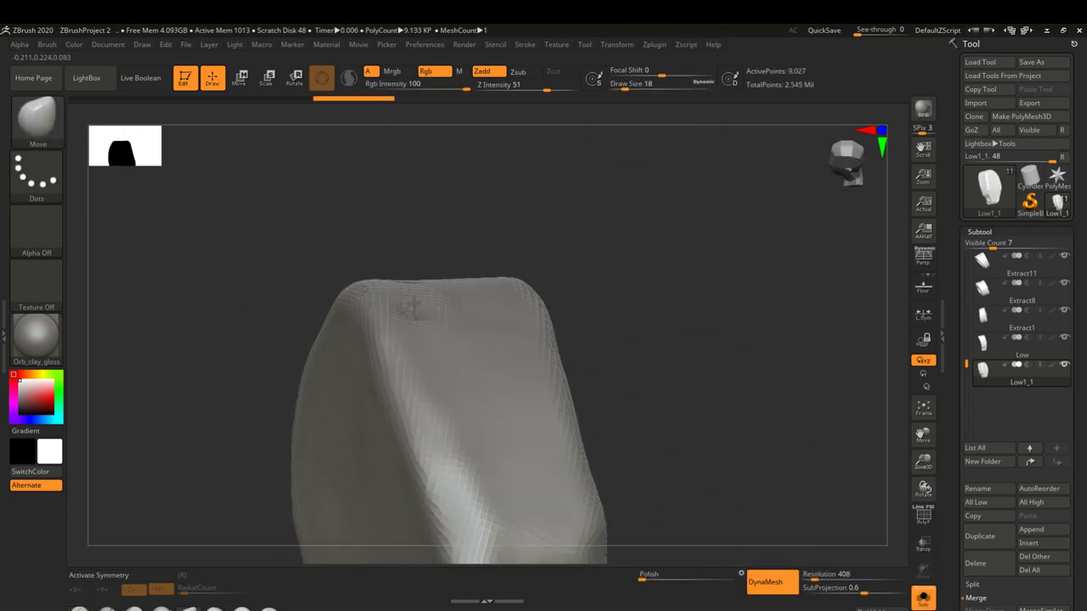
{"action": "mouse_move", "coordinate": [475, 378]}
{"action": "left_mouse_down"}
{"action": "mouse_move", "coordinate": [461, 388]}
{"action": "mouse_move", "coordinate": [635, 351]}
{"action": "mouse_move", "coordinate": [469, 146]}
{"action": "left_mouse_up"}
{"action": "left_click_drag", "start_coordinate": [537, 424], "coordinate": [648, 379]}
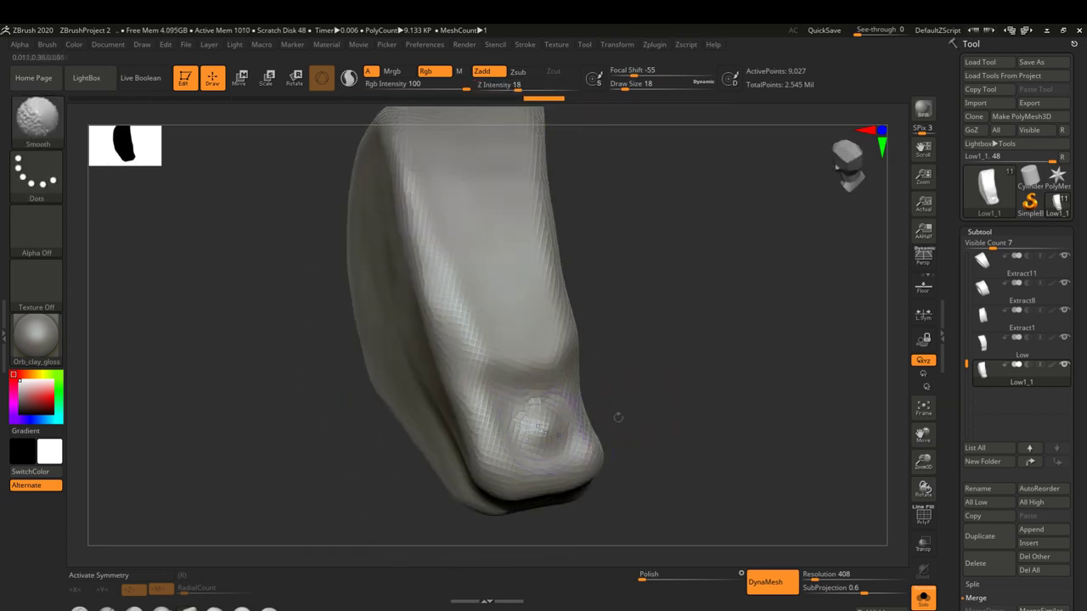
{"action": "mouse_move", "coordinate": [618, 417]}
{"action": "left_mouse_down", "text": "shift"}
{"action": "mouse_move", "coordinate": [647, 427]}
{"action": "mouse_move", "coordinate": [674, 334]}
{"action": "mouse_move", "coordinate": [741, 353]}
{"action": "left_mouse_up", "text": "shift"}
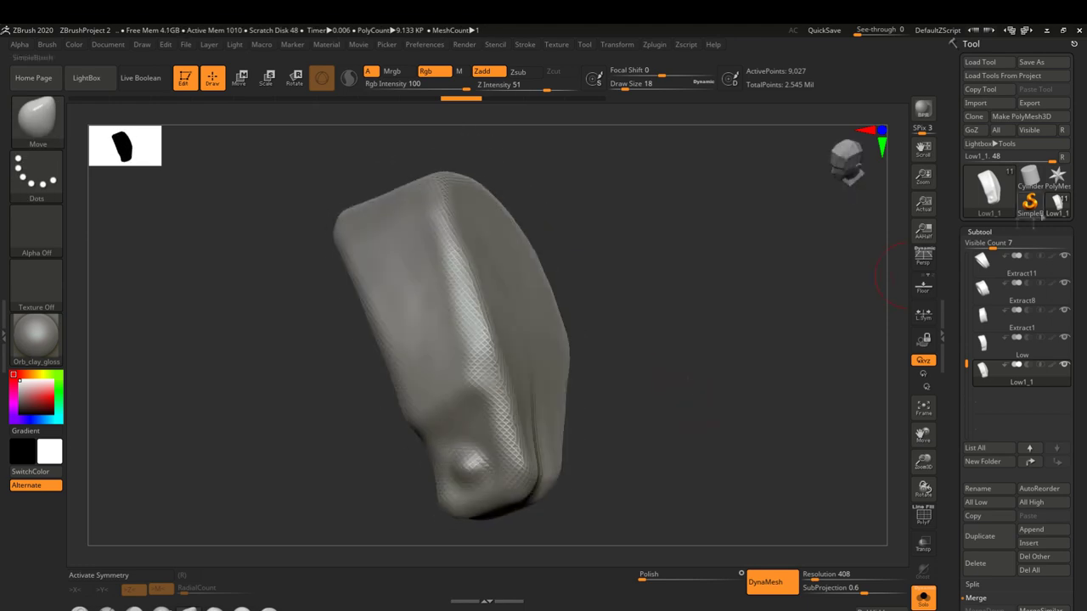
{"action": "left_click", "coordinate": [978, 232]}
{"action": "left_click", "coordinate": [983, 246]}
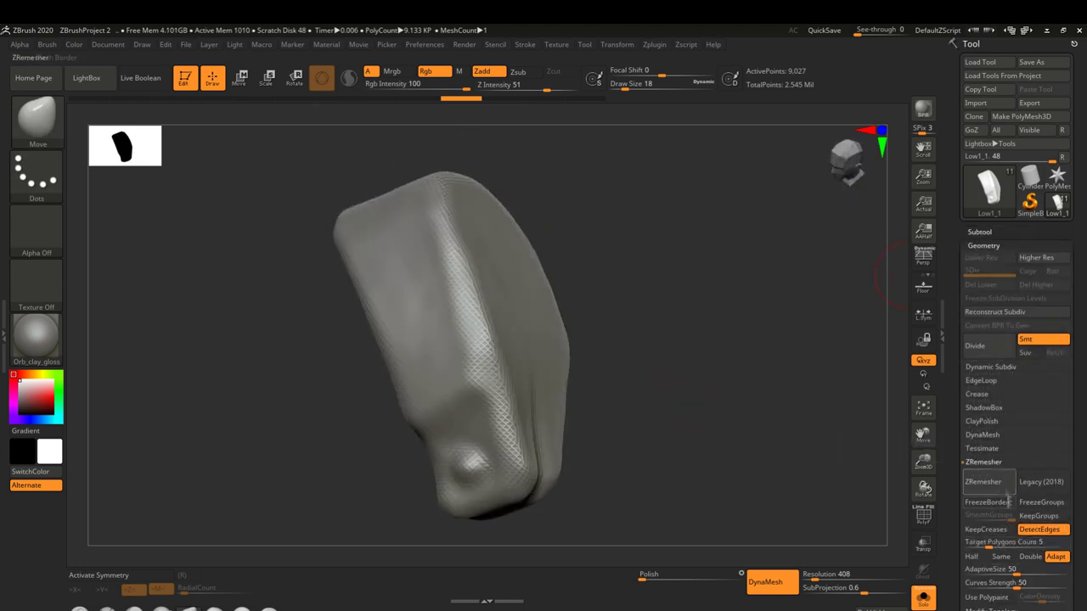
{"action": "mouse_move", "coordinate": [734, 429]}
{"action": "left_mouse_down"}
{"action": "mouse_move", "coordinate": [662, 476]}
{"action": "mouse_move", "coordinate": [647, 433]}
{"action": "mouse_move", "coordinate": [550, 392]}
{"action": "mouse_move", "coordinate": [546, 412]}
{"action": "mouse_move", "coordinate": [502, 432]}
{"action": "mouse_move", "coordinate": [647, 429]}
{"action": "left_mouse_up"}
- With PolyF and symmetry on, use ZModeler to delete an extra edge loop from the wrap
{"action": "key", "text": "shift+f"}
{"action": "key", "text": "x"}
{"action": "key", "text": "b"}
{"action": "key", "text": "z"}
{"action": "key", "text": "m"}
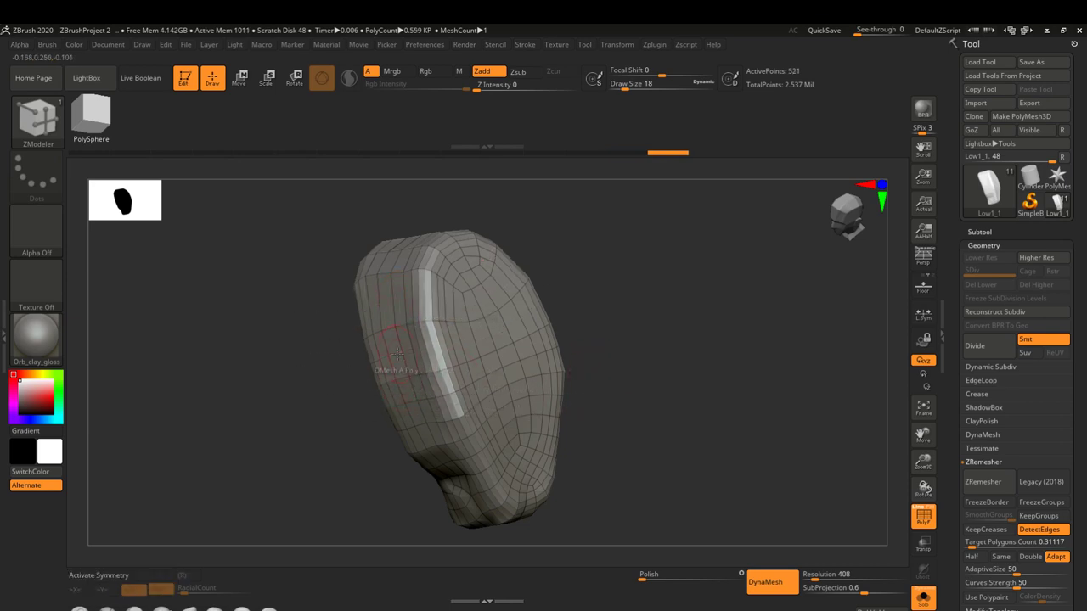
{"action": "left_click_drag", "start_coordinate": [639, 406], "coordinate": [645, 440]}
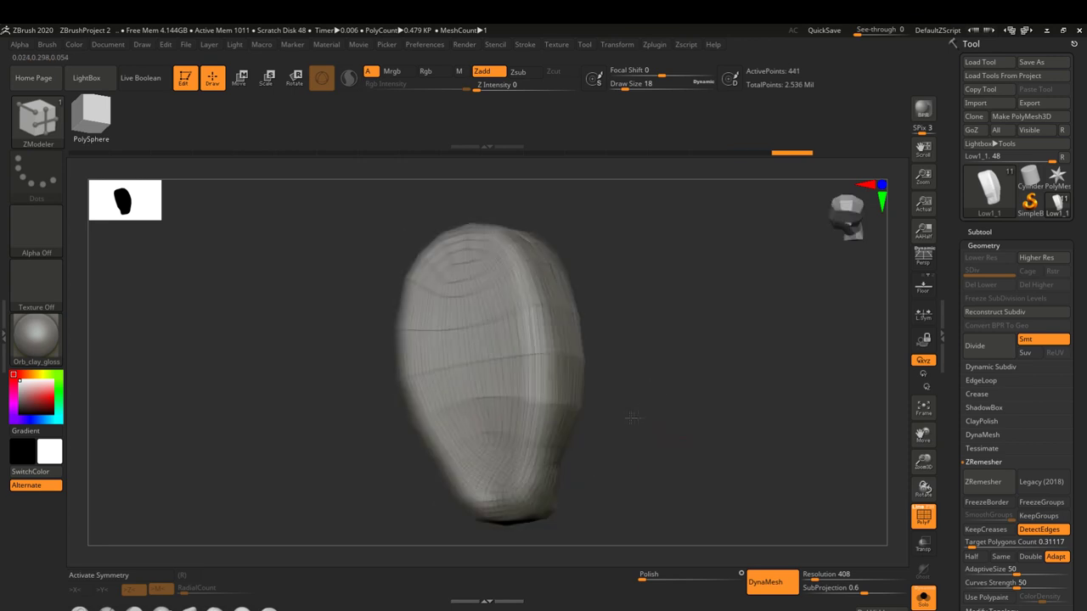
{"action": "left_click_drag", "start_coordinate": [669, 360], "coordinate": [657, 392]}
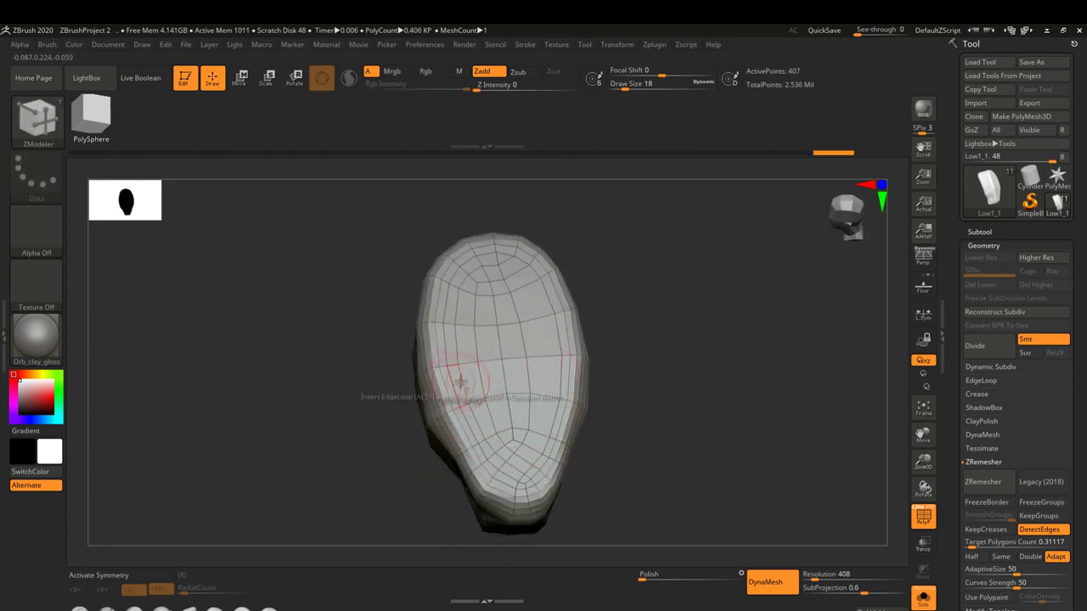
{"action": "left_click_drag", "start_coordinate": [641, 442], "coordinate": [668, 403]}
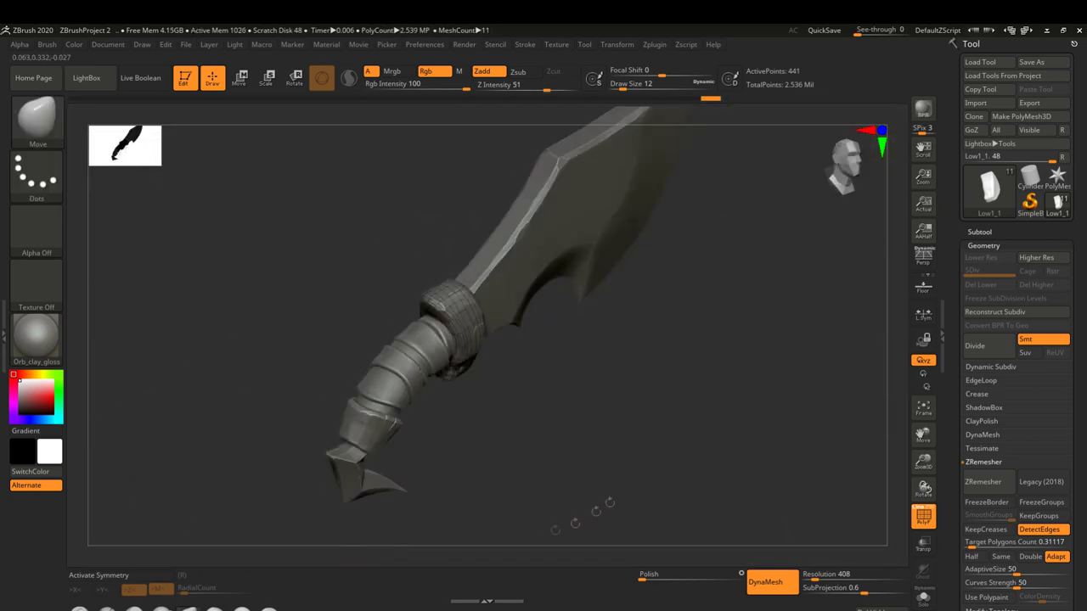
- Merge Extract13, Extract11, Extract8 and Extract1 down into Extract14
{"action": "left_click", "coordinate": [1005, 231]}
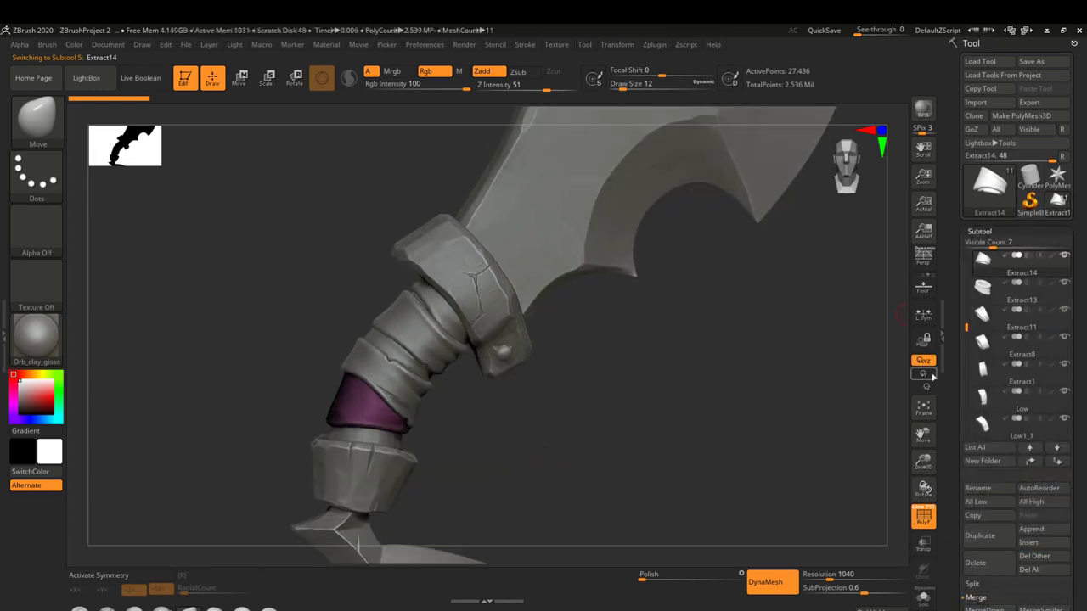
{"action": "key", "text": "Return"}
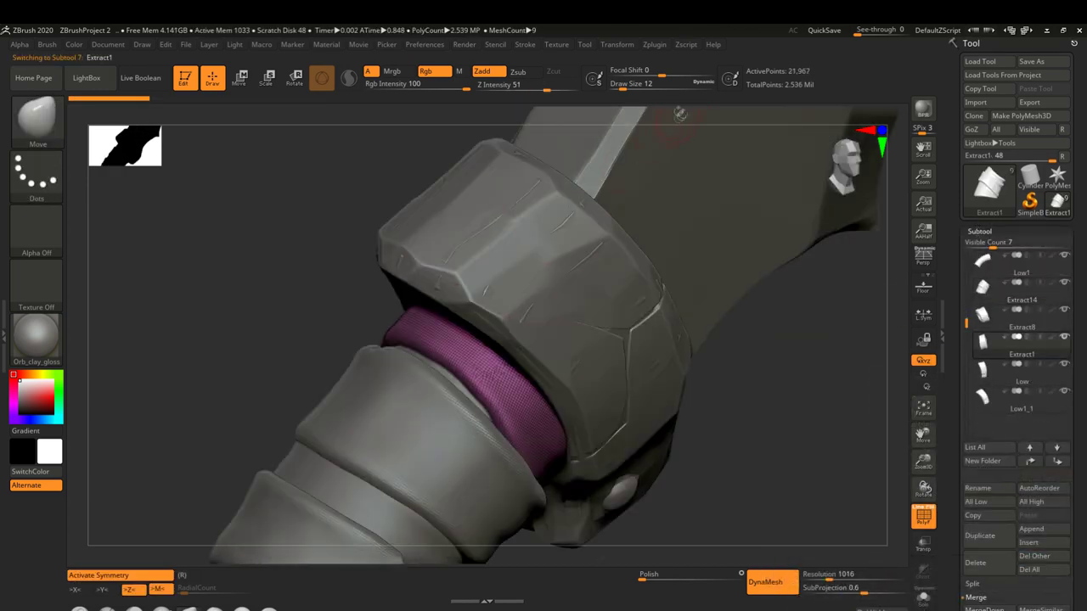
{"action": "type", "text": "27"}
{"action": "right_click_drag", "start_coordinate": [594, 255], "coordinate": [634, 105], "text": "alt"}
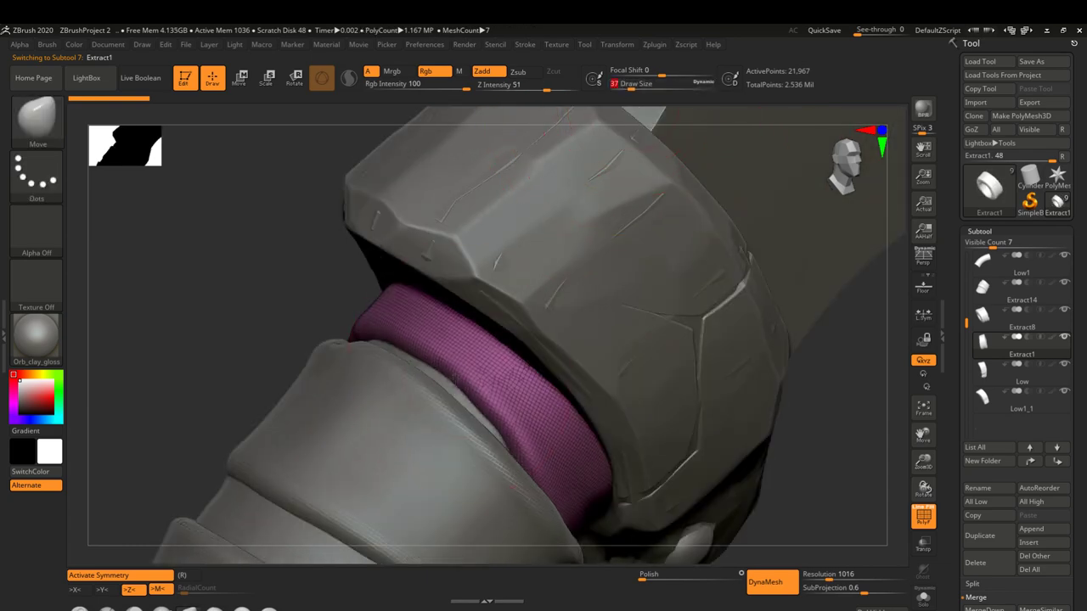
{"action": "mouse_move", "coordinate": [441, 396]}
{"action": "right_mouse_down"}
{"action": "mouse_move", "coordinate": [441, 375]}
{"action": "mouse_move", "coordinate": [594, 323]}
{"action": "right_mouse_up"}
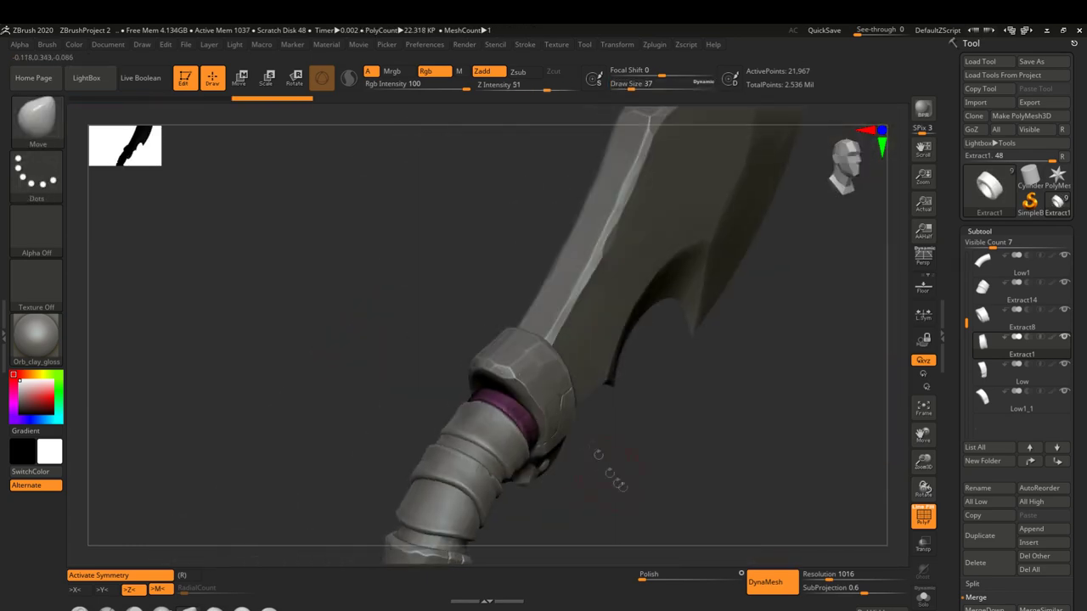
{"action": "right_click_drag", "start_coordinate": [686, 448], "coordinate": [849, 407]}
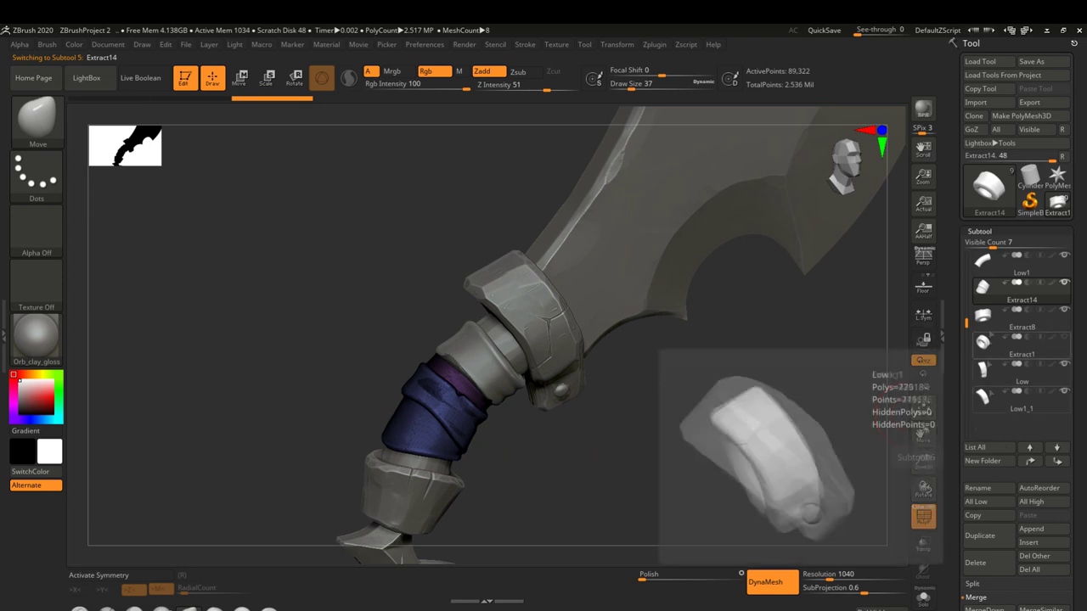
{"action": "left_click", "coordinate": [985, 608]}
{"action": "right_click_drag", "start_coordinate": [595, 442], "coordinate": [661, 475]}
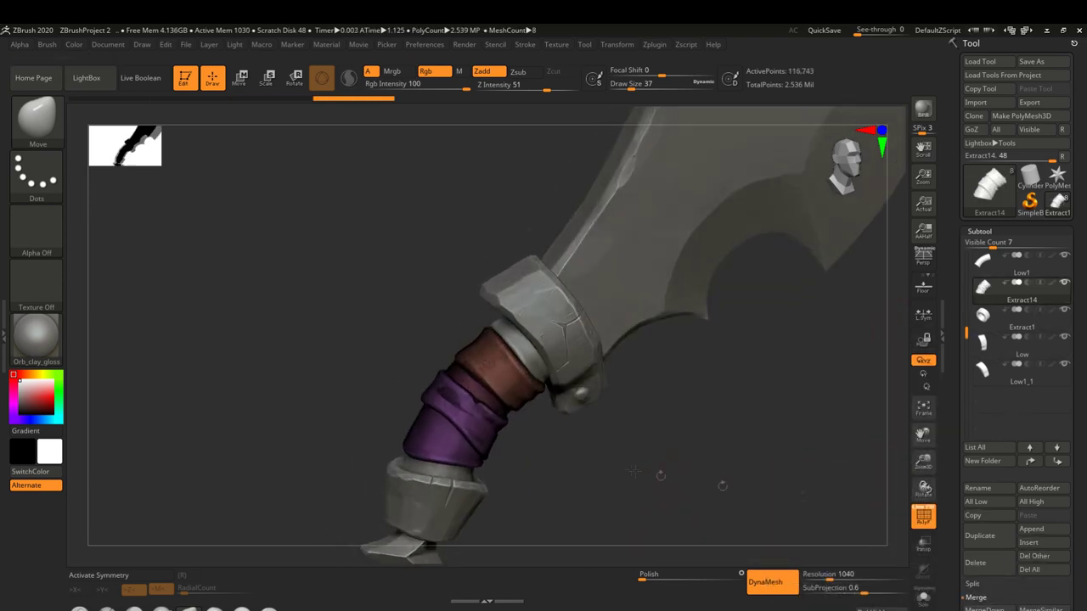
{"action": "key", "text": "Return"}
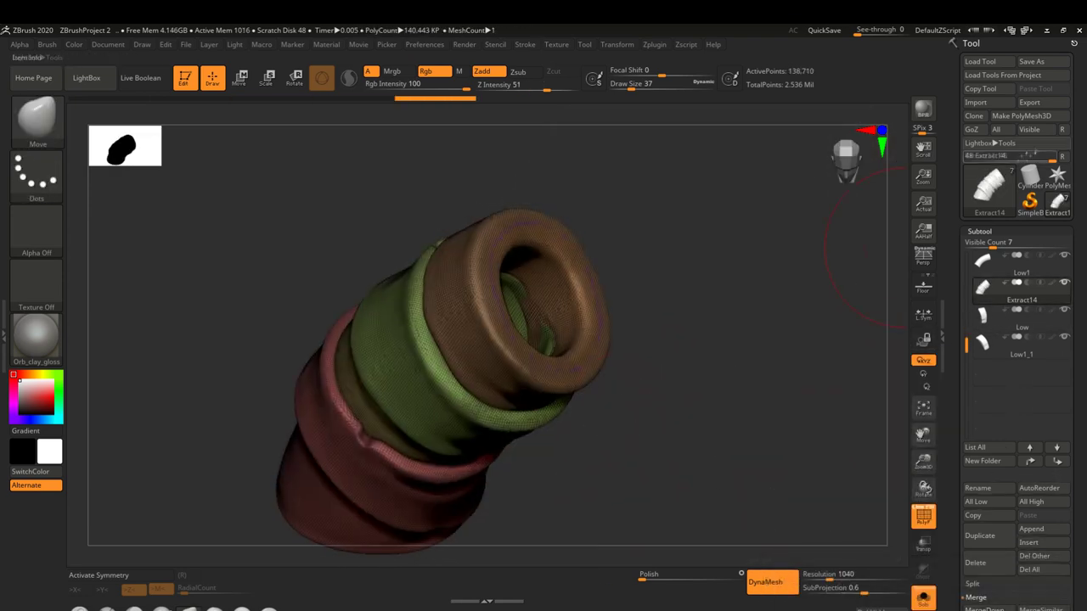
{"action": "type", "text": "5"}
{"action": "left_click", "coordinate": [978, 231]}
- Group the wrap by connected pieces, duplicate it, and ZRemesh the duplicate
{"action": "left_click", "coordinate": [978, 188]}
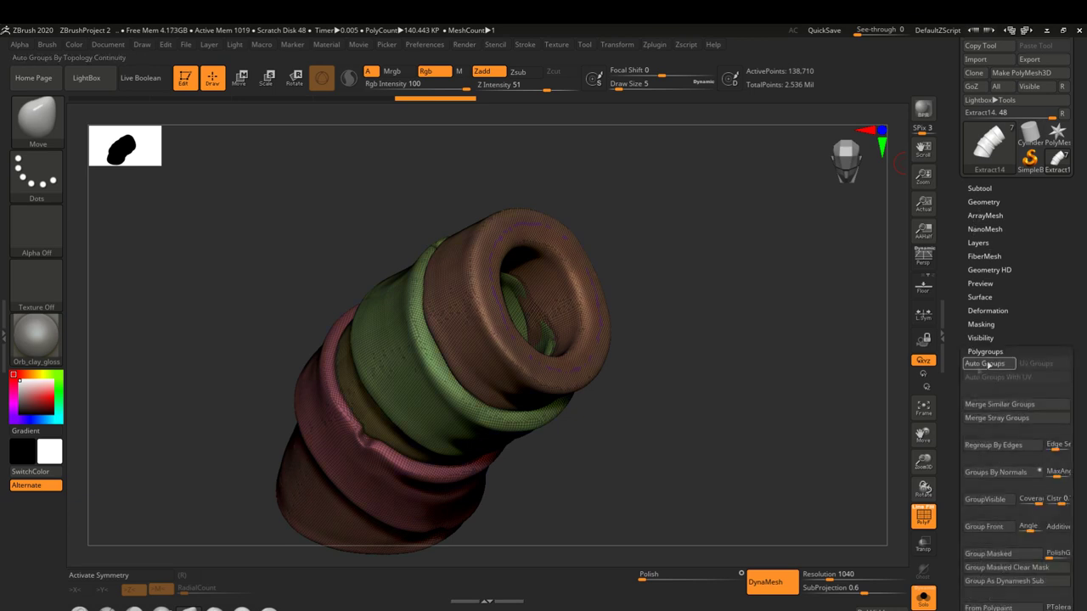
{"action": "left_click_drag", "start_coordinate": [764, 382], "coordinate": [900, 450]}
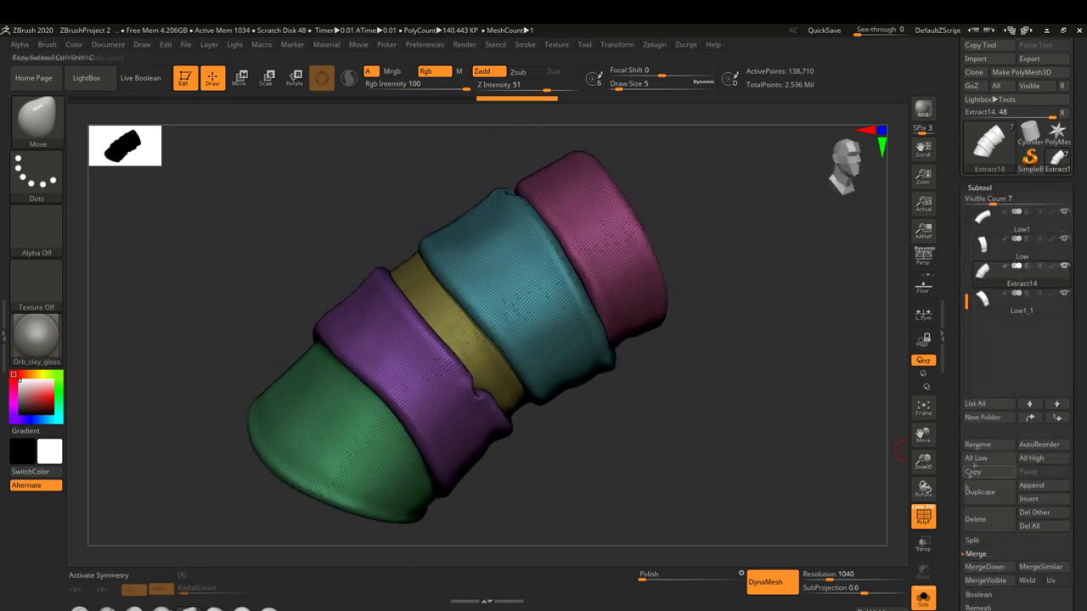
{"action": "left_click", "coordinate": [979, 491]}
{"action": "left_click_drag", "start_coordinate": [711, 381], "coordinate": [715, 485]}
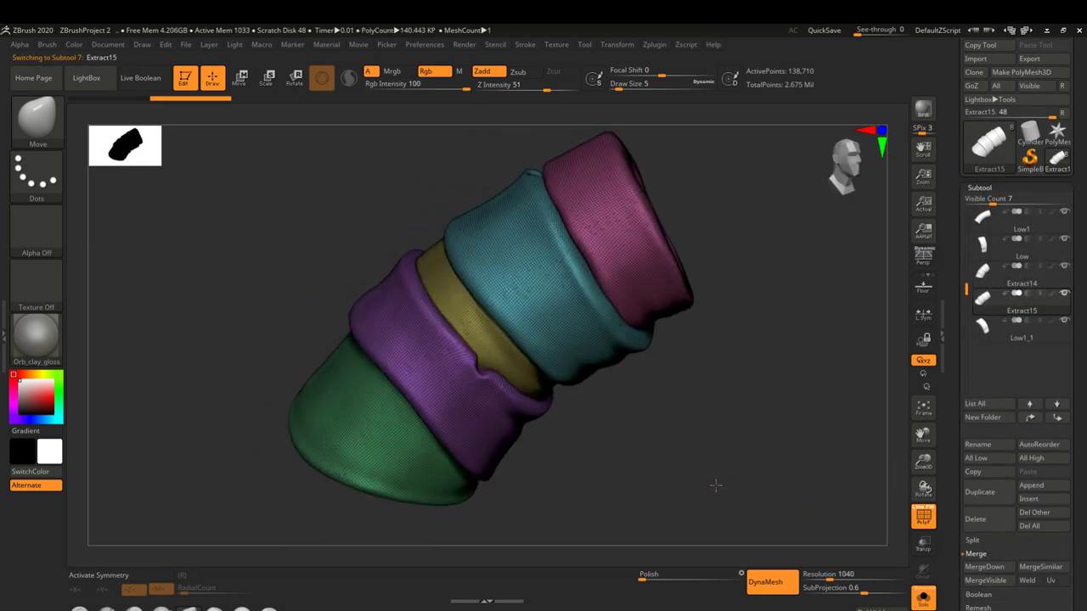
{"action": "left_click", "coordinate": [771, 582]}
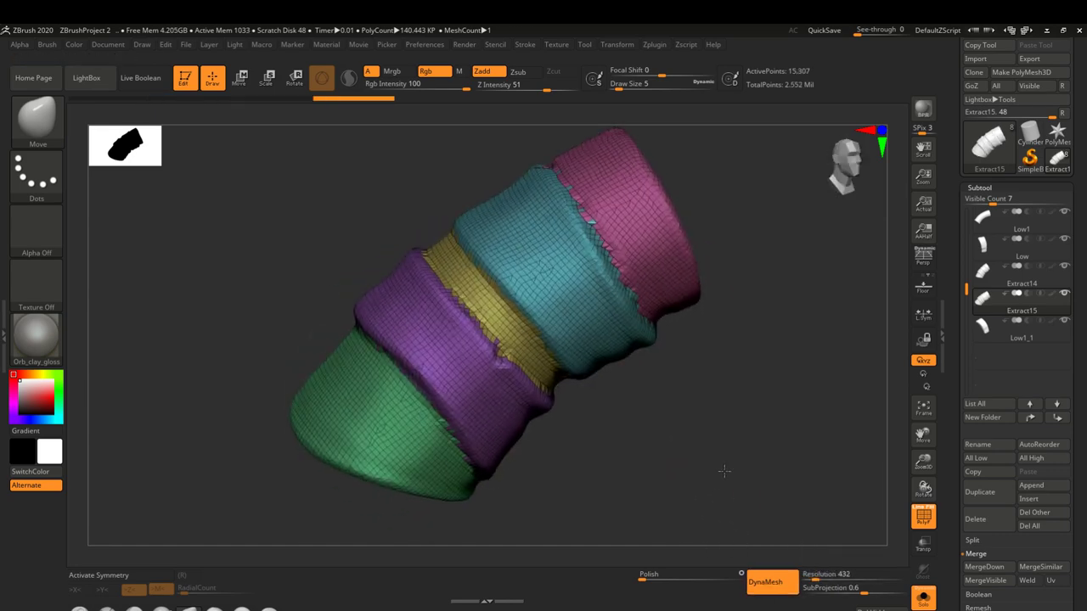
{"action": "mouse_move", "coordinate": [718, 478]}
{"action": "left_mouse_down"}
{"action": "mouse_move", "coordinate": [768, 471]}
{"action": "mouse_move", "coordinate": [789, 507]}
{"action": "mouse_move", "coordinate": [696, 485]}
{"action": "mouse_move", "coordinate": [727, 441]}
{"action": "mouse_move", "coordinate": [781, 499]}
{"action": "left_mouse_up"}
- Lower the ZRemesher target polygon count and inspect the retopologized wrap
{"action": "left_click", "coordinate": [979, 186]}
{"action": "left_click", "coordinate": [983, 201]}
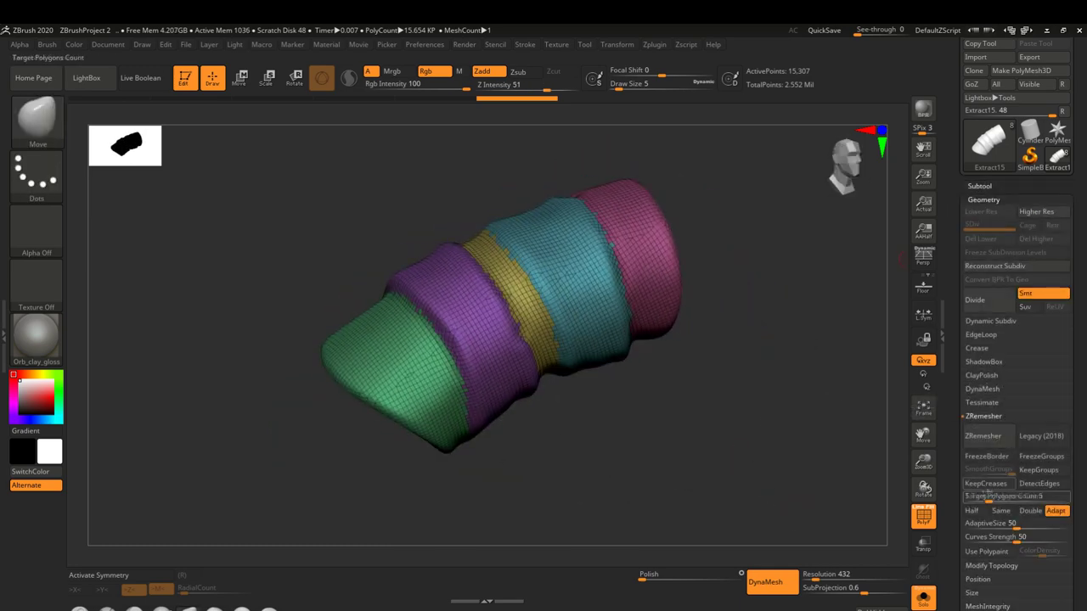
{"action": "left_click_drag", "start_coordinate": [706, 435], "coordinate": [717, 424]}
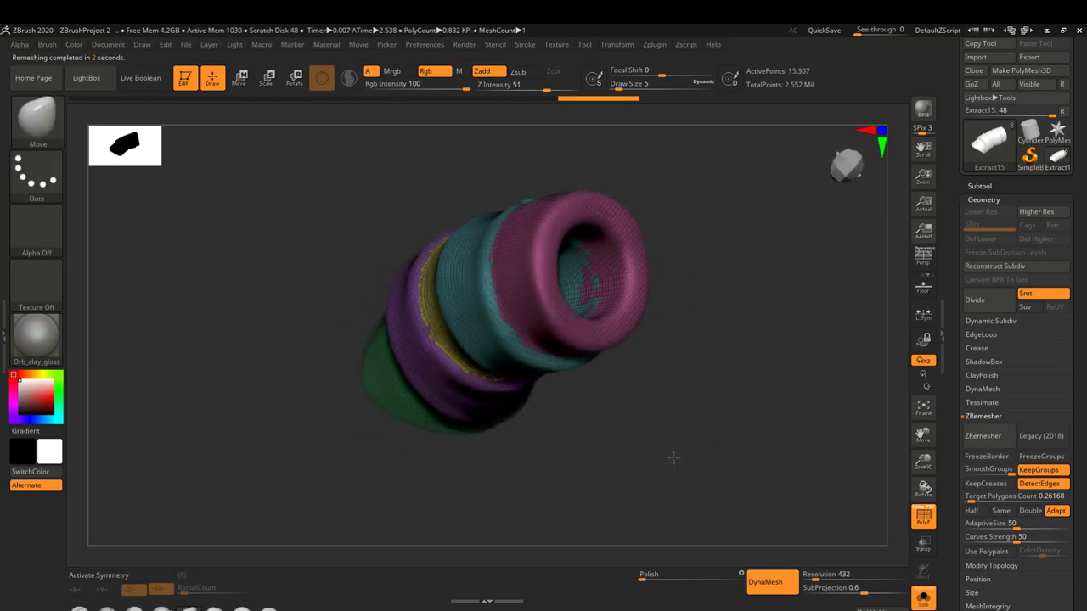
{"action": "left_click_drag", "start_coordinate": [713, 428], "coordinate": [718, 419]}
{"action": "left_click", "coordinate": [983, 199]}
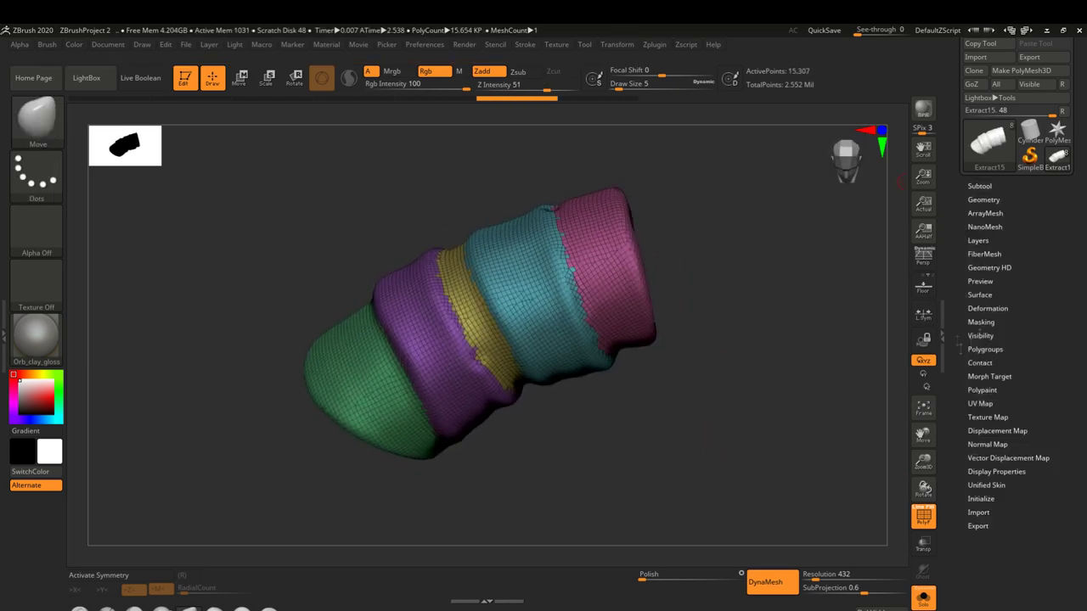
{"action": "left_click", "coordinate": [968, 332]}
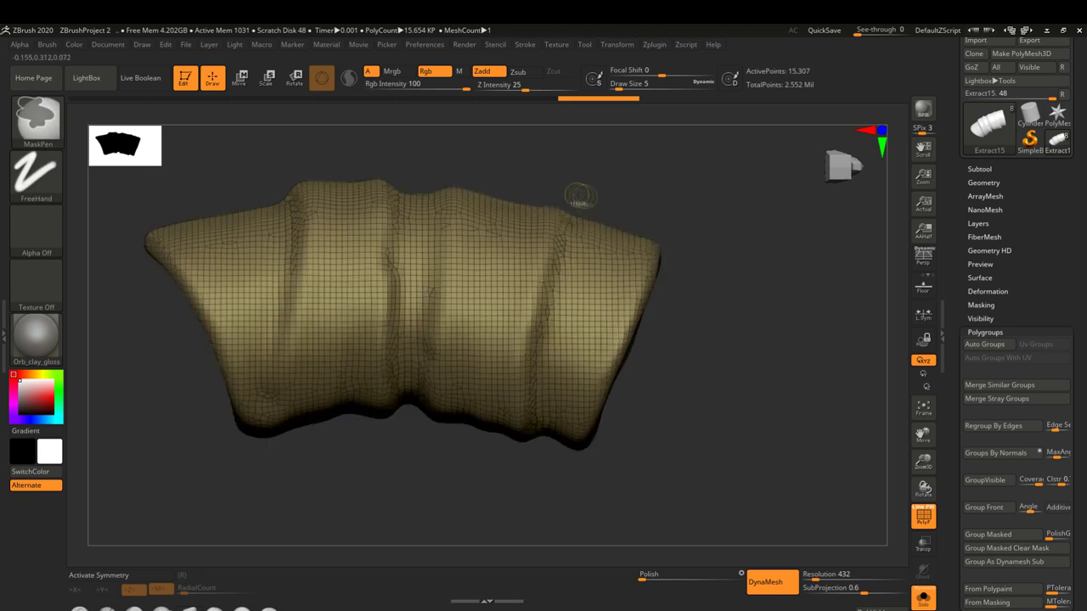
- Lasso-mask the wrap's end, middle and left sections, making each its own polygroup
{"action": "key", "text": "l"}
{"action": "left_click_drag", "start_coordinate": [570, 202], "coordinate": [560, 212], "text": "ctrl"}
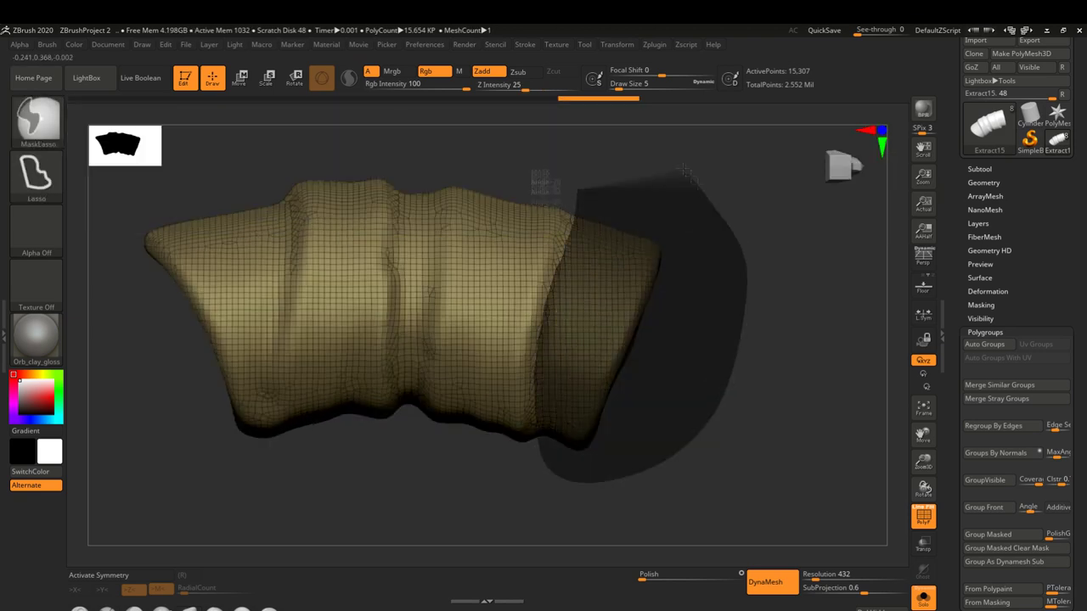
{"action": "key", "text": "ctrl+w"}
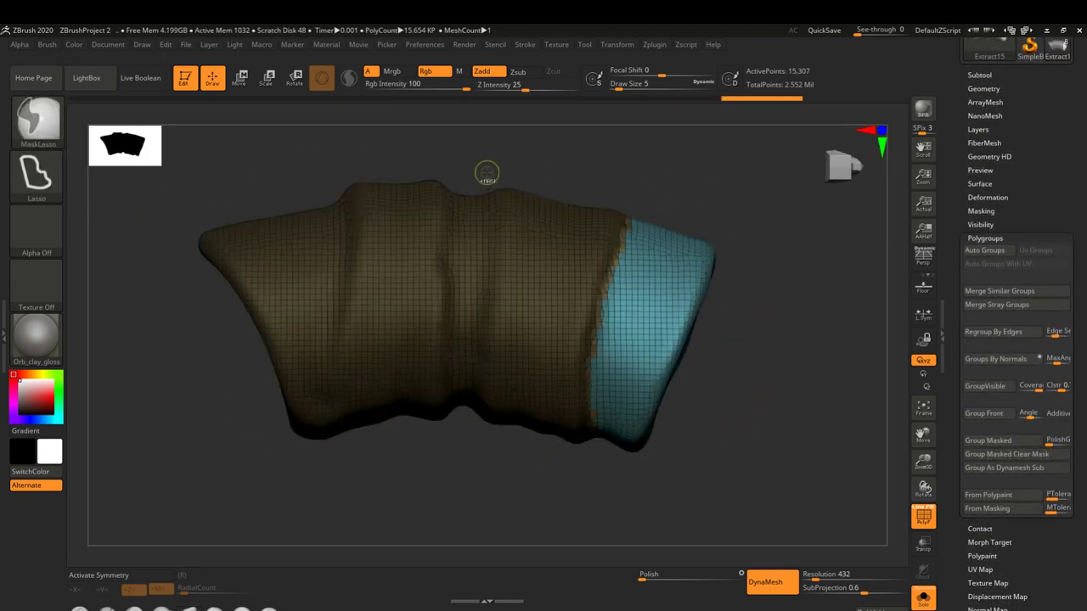
{"action": "left_click_drag", "start_coordinate": [481, 361], "coordinate": [484, 149], "text": "ctrl"}
{"action": "key", "text": "ctrl+w"}
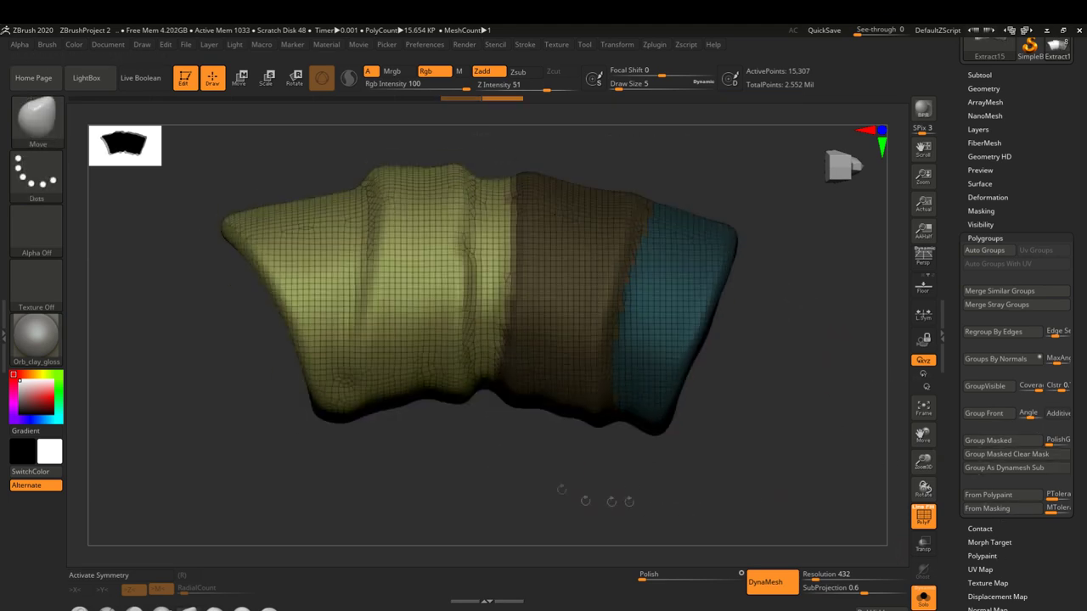
{"action": "left_click", "coordinate": [802, 355], "text": "ctrl"}
{"action": "left_click_drag", "start_coordinate": [467, 335], "coordinate": [778, 393], "text": "ctrl"}
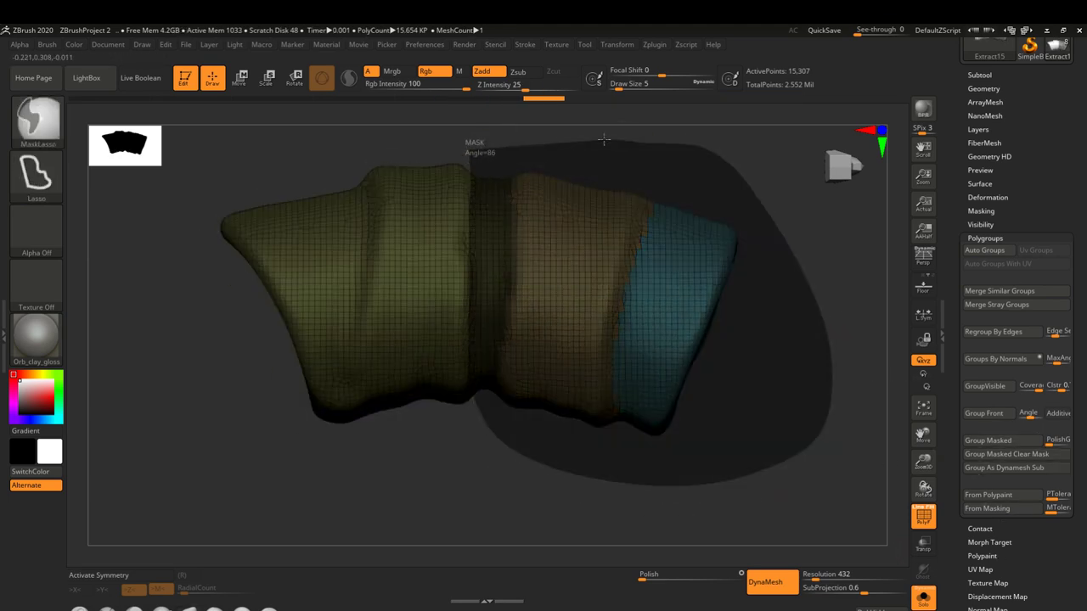
{"action": "left_click", "coordinate": [779, 400], "text": "ctrl"}
{"action": "mouse_move", "coordinate": [475, 186]}
{"action": "left_mouse_down", "text": "ctrl"}
{"action": "mouse_move", "coordinate": [472, 157]}
{"action": "mouse_move", "coordinate": [687, 454]}
{"action": "left_mouse_up", "text": "ctrl"}
{"action": "key", "text": "ctrl+w"}
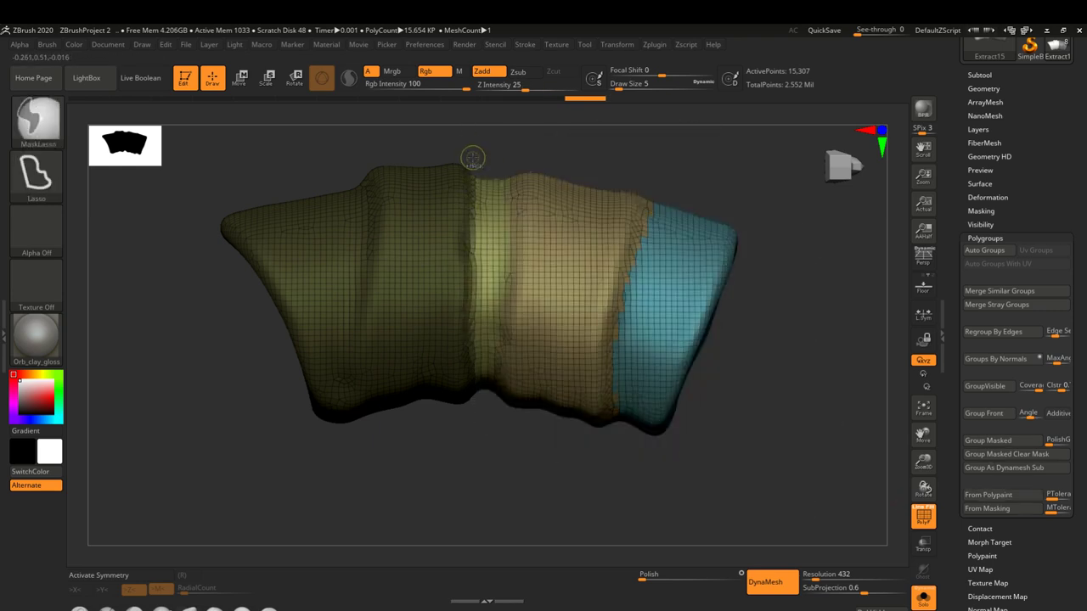
{"action": "left_click_drag", "start_coordinate": [489, 429], "coordinate": [817, 359], "text": "ctrl"}
{"action": "key", "text": "ctrl+w"}
{"action": "left_click", "coordinate": [475, 451], "text": "ctrl"}
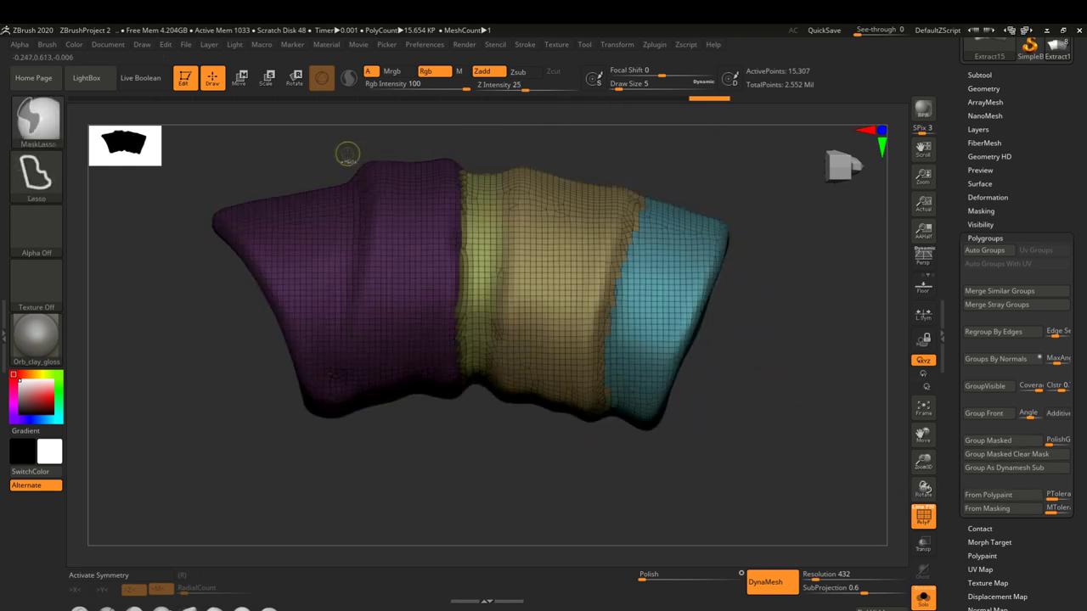
{"action": "left_click_drag", "start_coordinate": [351, 290], "coordinate": [348, 323], "text": "ctrl"}
- Rotate the wrap around to check its cyan, yellow and purple polygroup bands
{"action": "mouse_move", "coordinate": [390, 357]}
{"action": "left_mouse_down"}
{"action": "mouse_move", "coordinate": [692, 365]}
{"action": "mouse_move", "coordinate": [462, 188]}
{"action": "mouse_move", "coordinate": [662, 255]}
{"action": "mouse_move", "coordinate": [719, 299]}
{"action": "mouse_move", "coordinate": [446, 174]}
{"action": "left_mouse_up"}
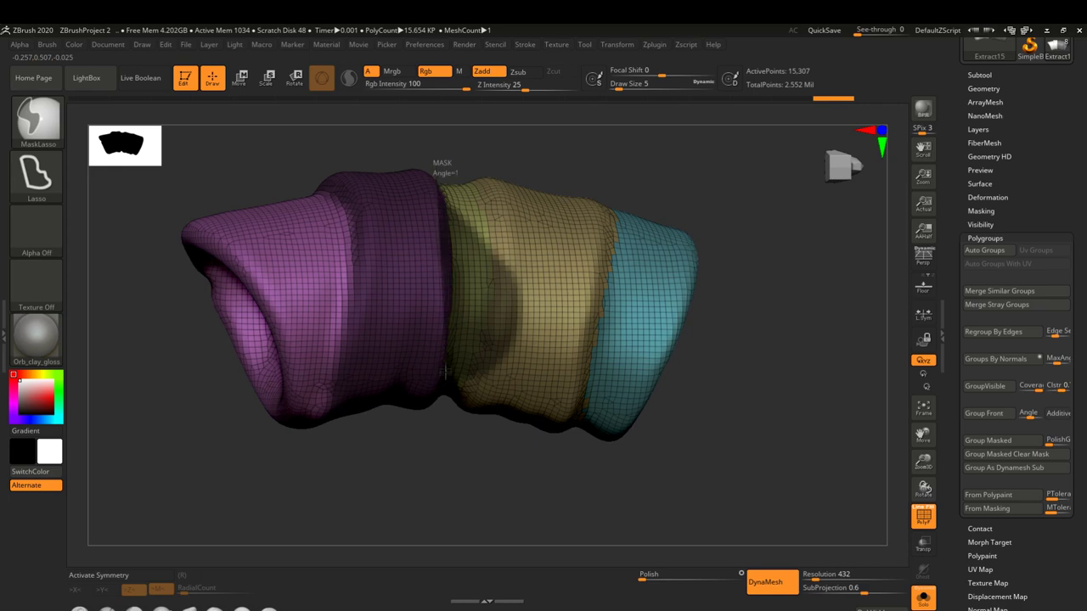
{"action": "mouse_move", "coordinate": [446, 361]}
{"action": "left_mouse_down"}
{"action": "mouse_move", "coordinate": [809, 446]}
{"action": "mouse_move", "coordinate": [542, 367]}
{"action": "left_mouse_up"}
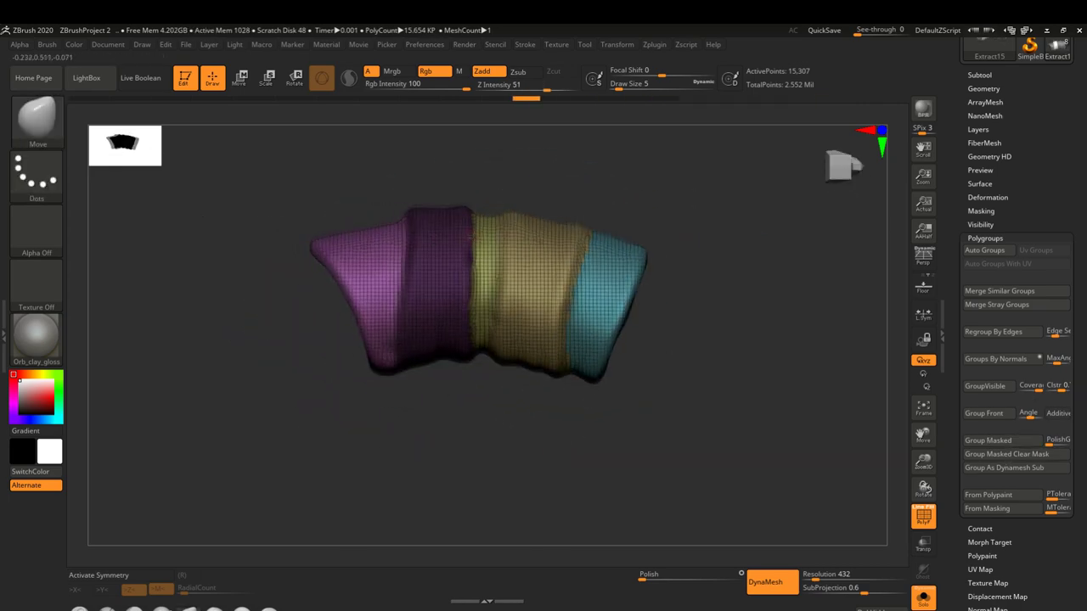
{"action": "left_click_drag", "start_coordinate": [472, 229], "coordinate": [770, 360]}
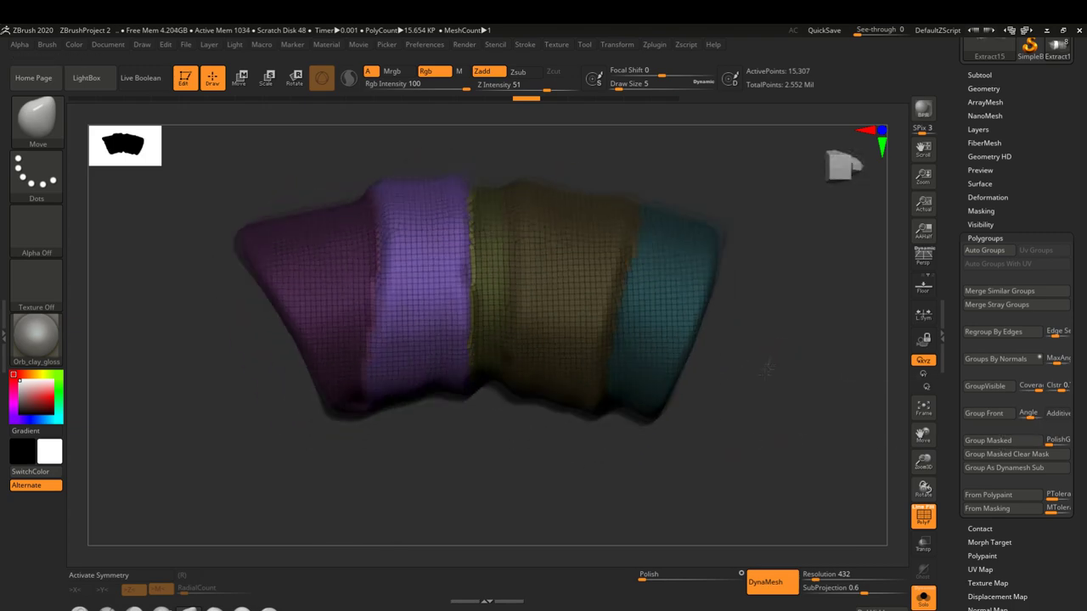
{"action": "mouse_move", "coordinate": [560, 439]}
{"action": "left_mouse_down"}
{"action": "mouse_move", "coordinate": [527, 452]}
{"action": "mouse_move", "coordinate": [593, 203]}
{"action": "mouse_move", "coordinate": [718, 211]}
{"action": "left_mouse_up"}
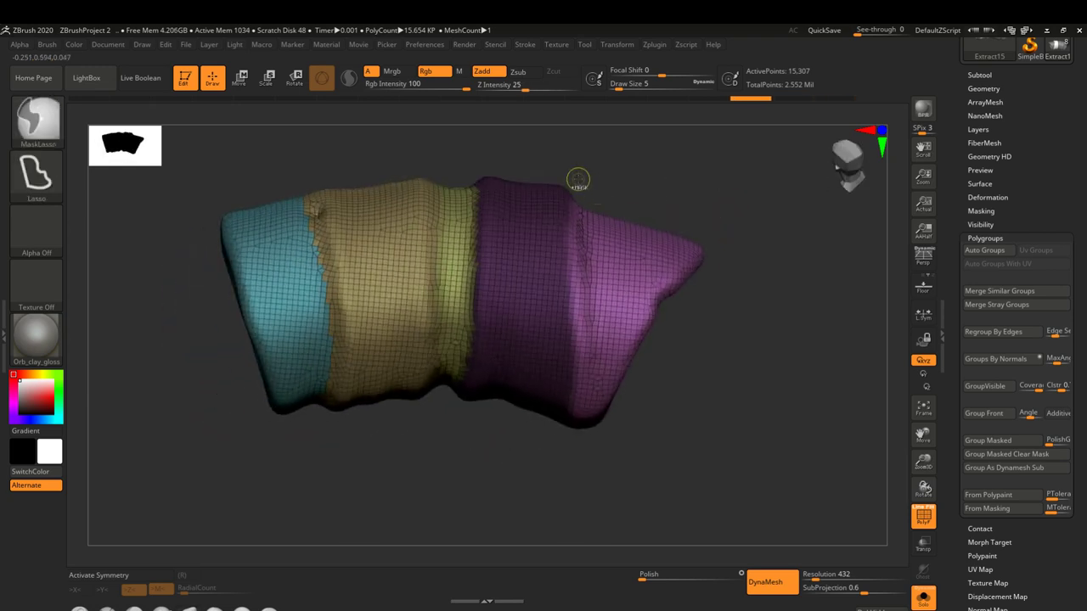
{"action": "left_click_drag", "start_coordinate": [578, 255], "coordinate": [495, 318]}
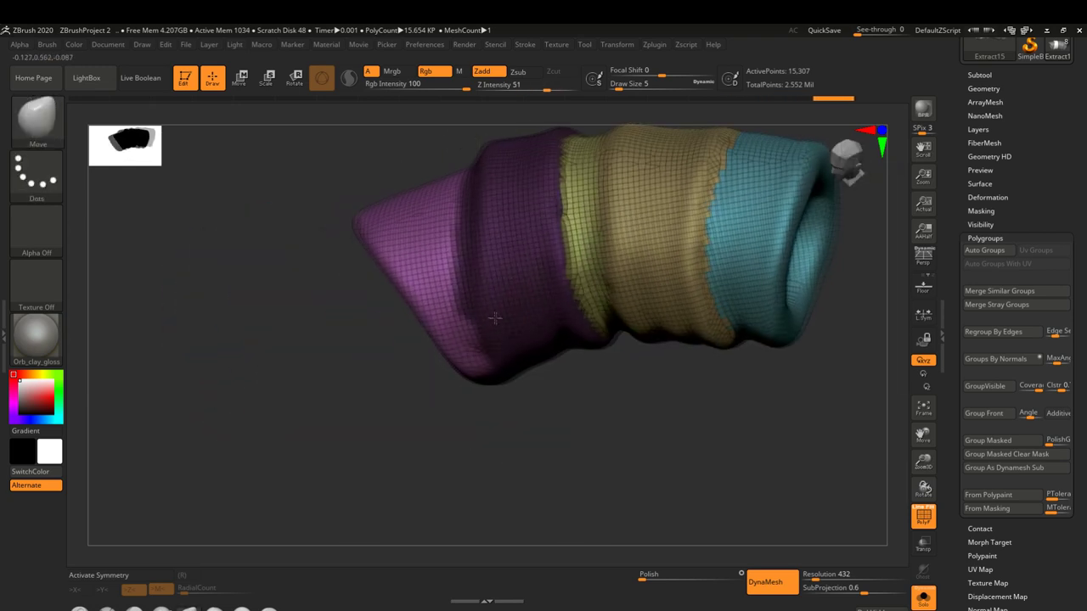
{"action": "left_click_drag", "start_coordinate": [374, 205], "coordinate": [466, 309]}
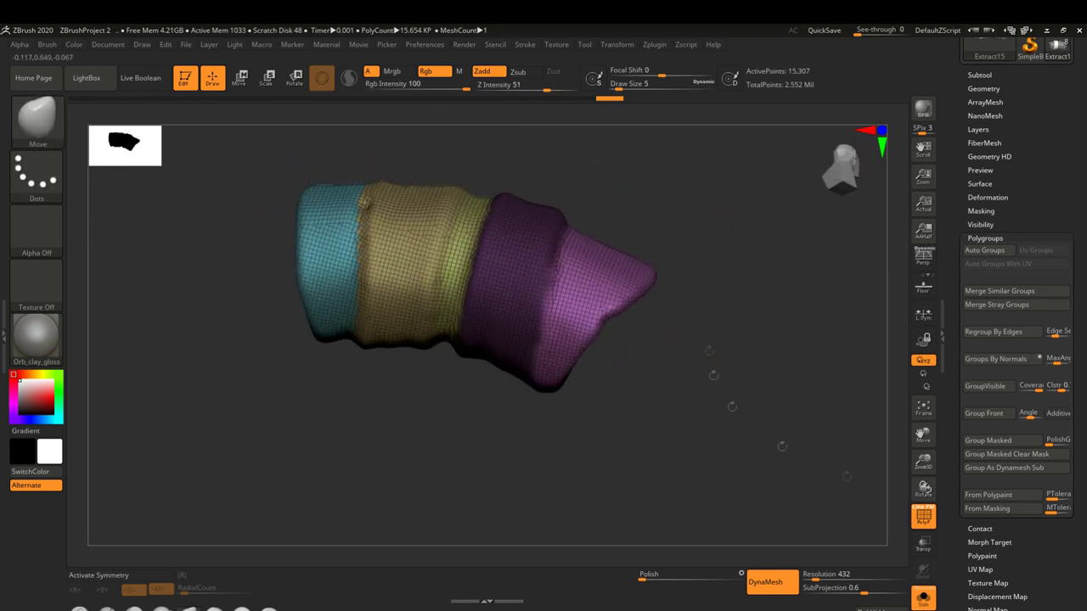
{"action": "left_click_drag", "start_coordinate": [658, 427], "coordinate": [643, 473]}
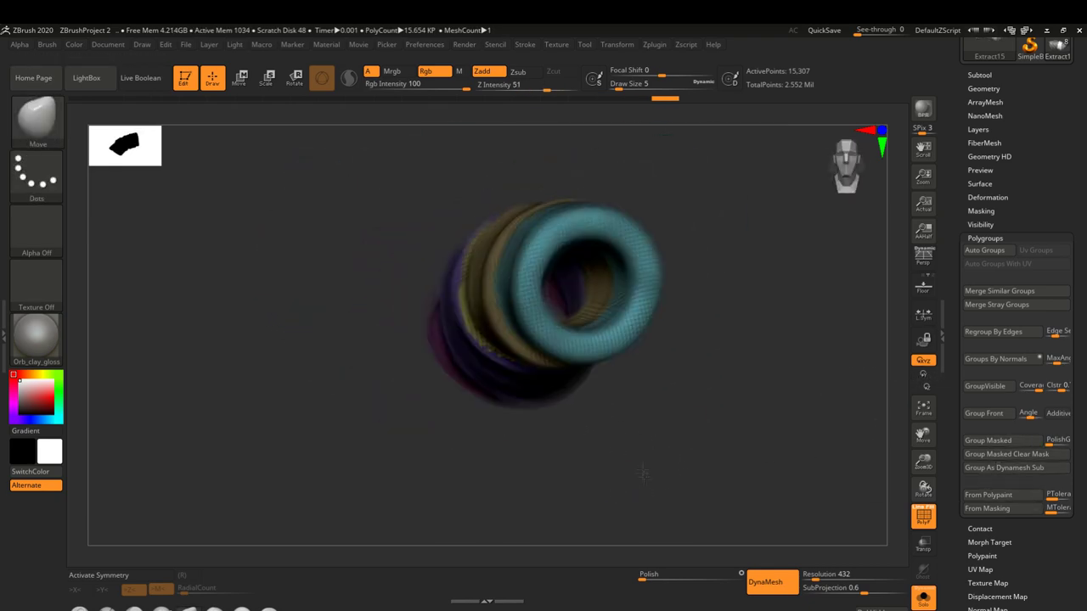
{"action": "left_click", "coordinate": [983, 88]}
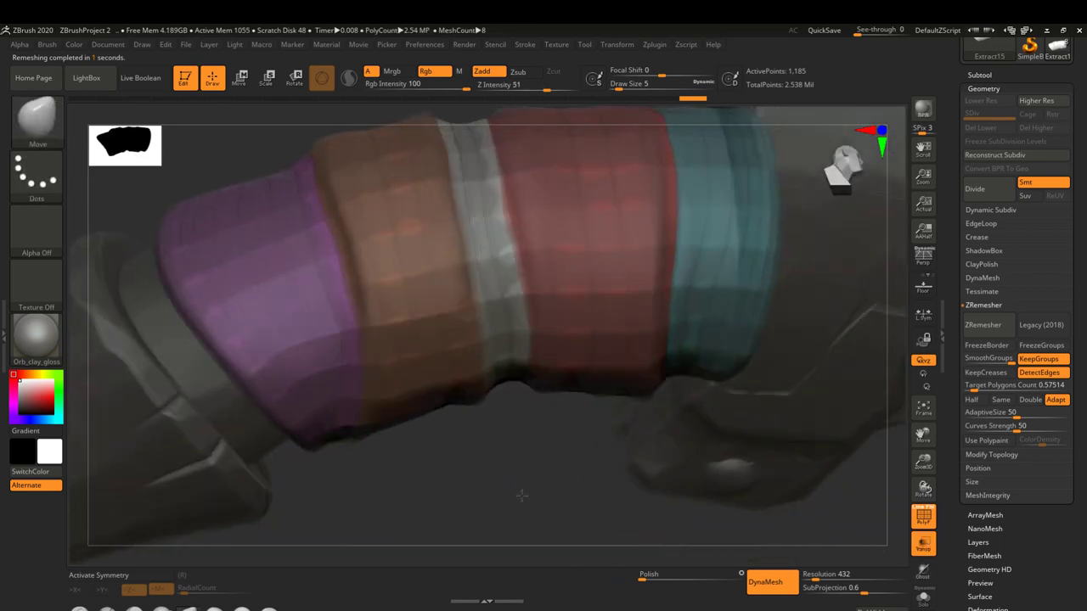
- Inspect the ~1,000-point remeshed wrap end-on and from the side, then turn PolyF off
{"action": "left_click_drag", "start_coordinate": [521, 495], "coordinate": [701, 395]}
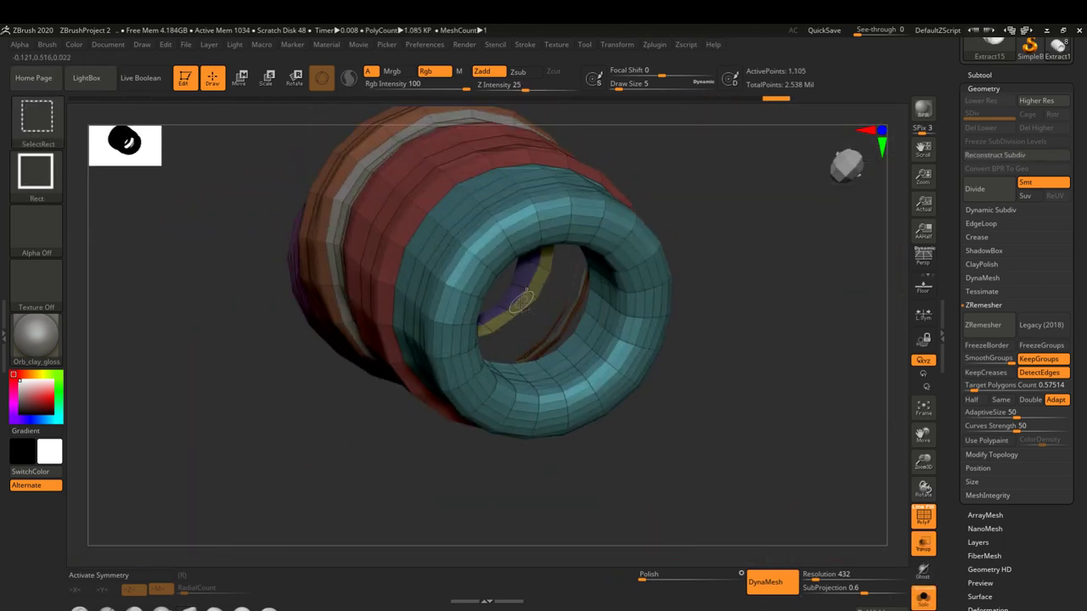
{"action": "left_click", "coordinate": [521, 303], "text": "ctrl+shift"}
{"action": "left_click_drag", "start_coordinate": [484, 315], "coordinate": [674, 382]}
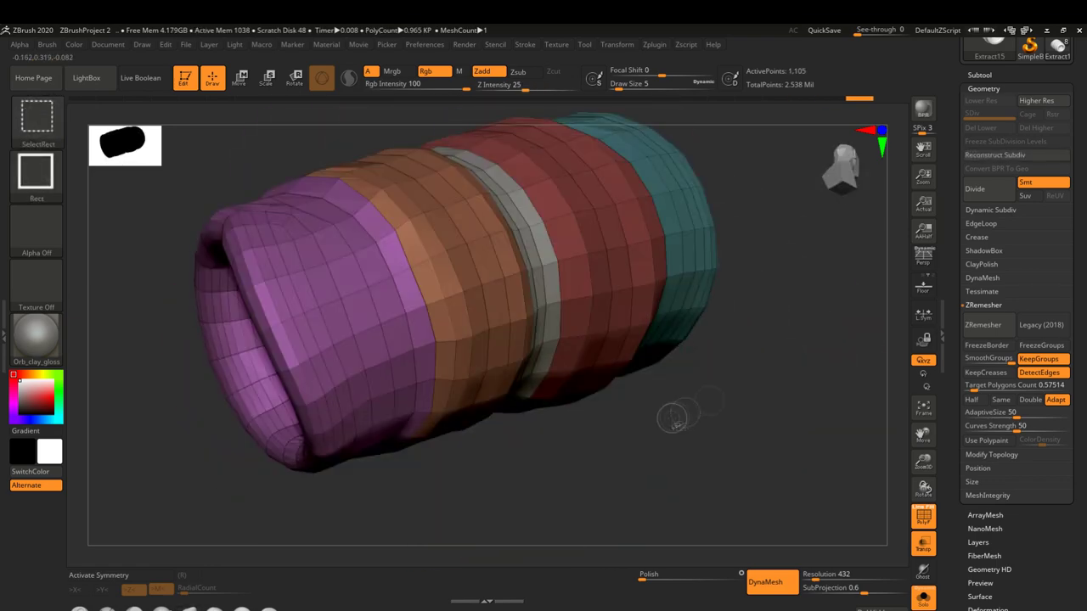
{"action": "mouse_move", "coordinate": [670, 377]}
{"action": "left_mouse_down"}
{"action": "mouse_move", "coordinate": [560, 340]}
{"action": "mouse_move", "coordinate": [795, 528]}
{"action": "left_mouse_up"}
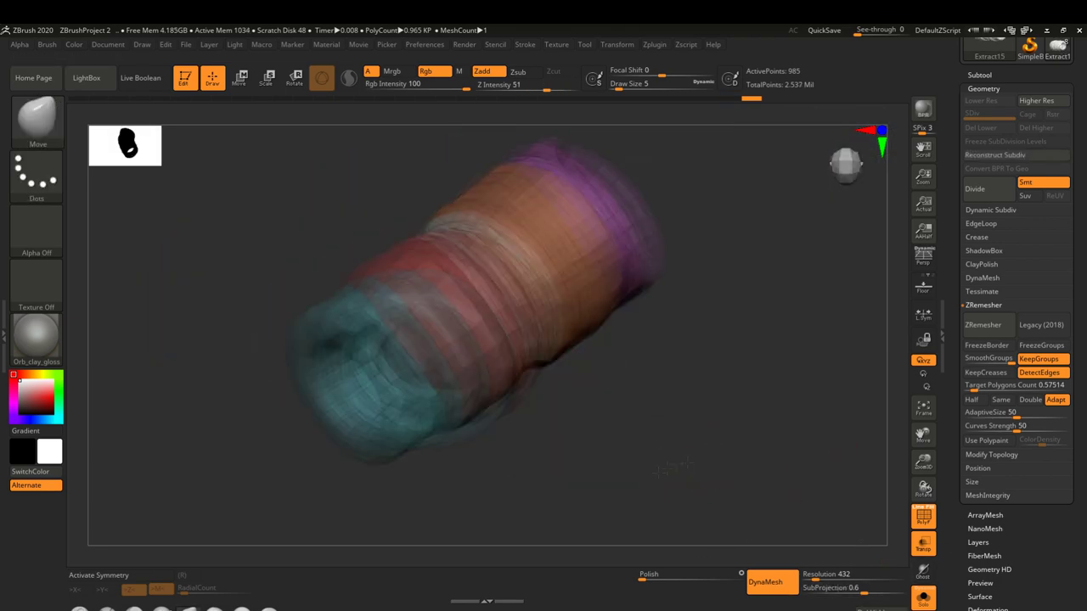
{"action": "key", "text": "shift+f"}
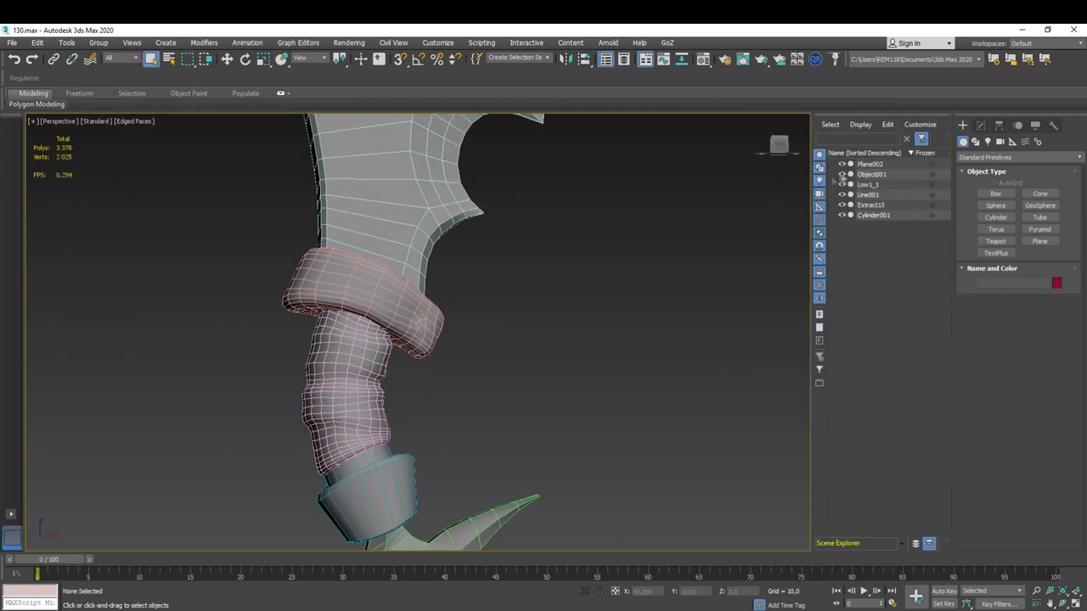
- Hide the blade, guard and pommel, then delete the unwanted Cylinder001 polygons
{"action": "left_click_drag", "start_coordinate": [842, 164], "coordinate": [841, 185]}
{"action": "left_click", "coordinate": [871, 216]}
{"action": "key", "text": "F3"}
{"action": "middle_click_drag", "start_coordinate": [518, 434], "coordinate": [526, 386], "text": "alt"}
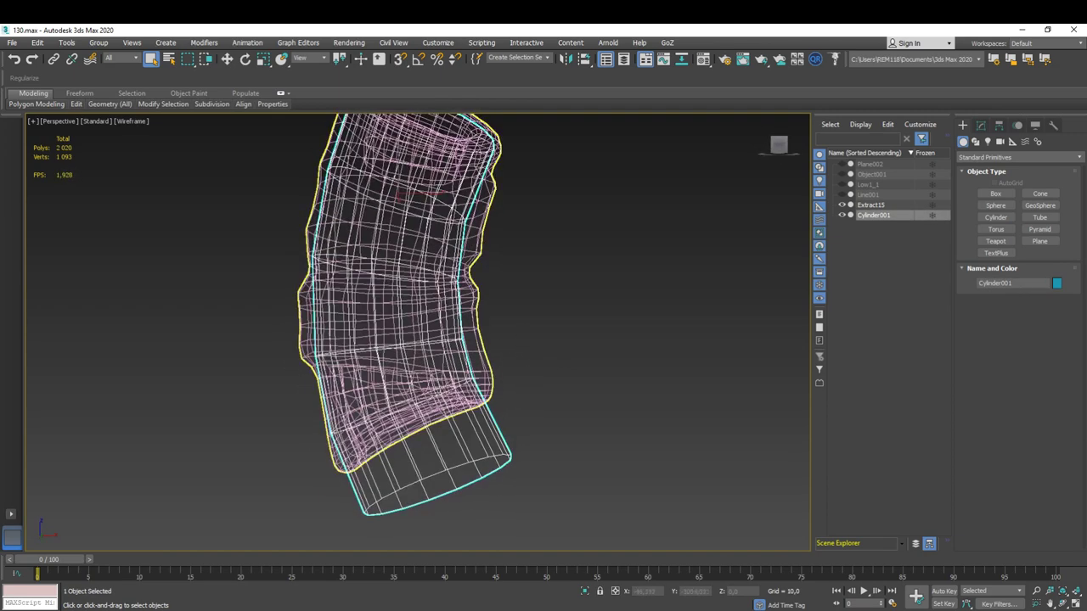
{"action": "key", "text": "2"}
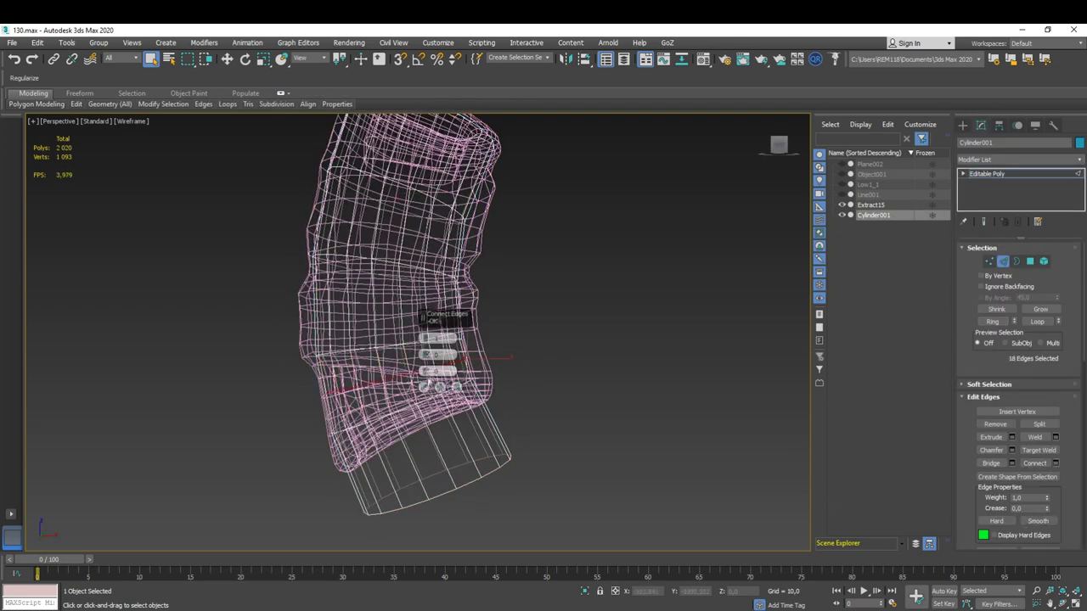
{"action": "left_click", "coordinate": [1030, 260]}
{"action": "mouse_move", "coordinate": [560, 354]}
{"action": "middle_mouse_down", "text": "alt"}
{"action": "mouse_move", "coordinate": [303, 374]}
{"action": "mouse_move", "coordinate": [582, 376]}
{"action": "middle_mouse_up", "text": "alt"}
{"action": "key", "text": "Delete"}
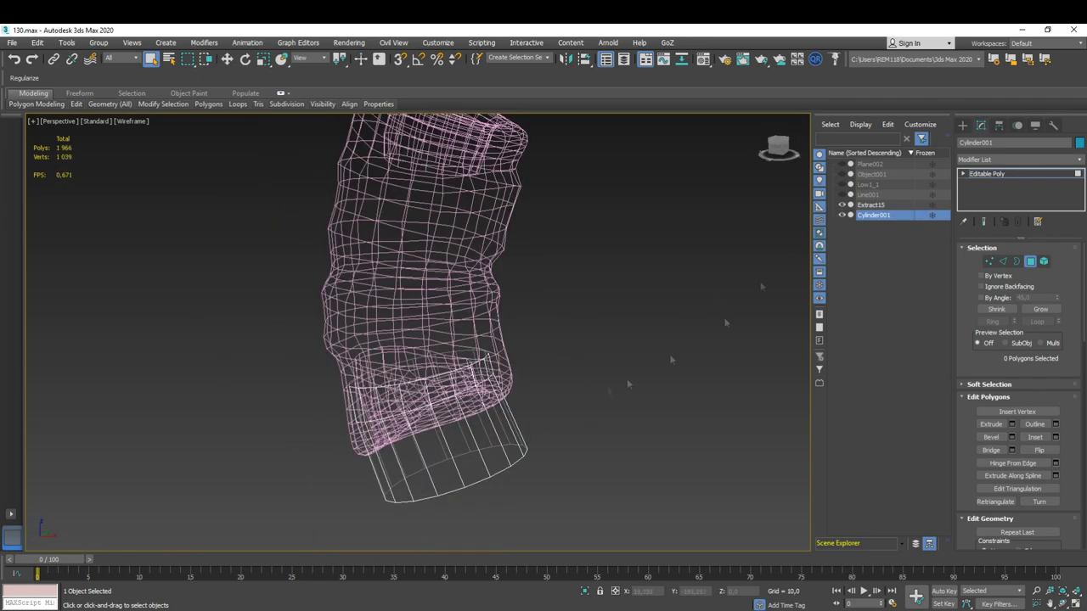
{"action": "key", "text": "F3"}
- Convert the grip wrap Extract15 to Editable Poly and remove two edge loops
{"action": "scroll", "coordinate": [514, 399], "scroll_direction": "up", "scroll_amount": 3}
{"action": "left_click", "coordinate": [439, 266]}
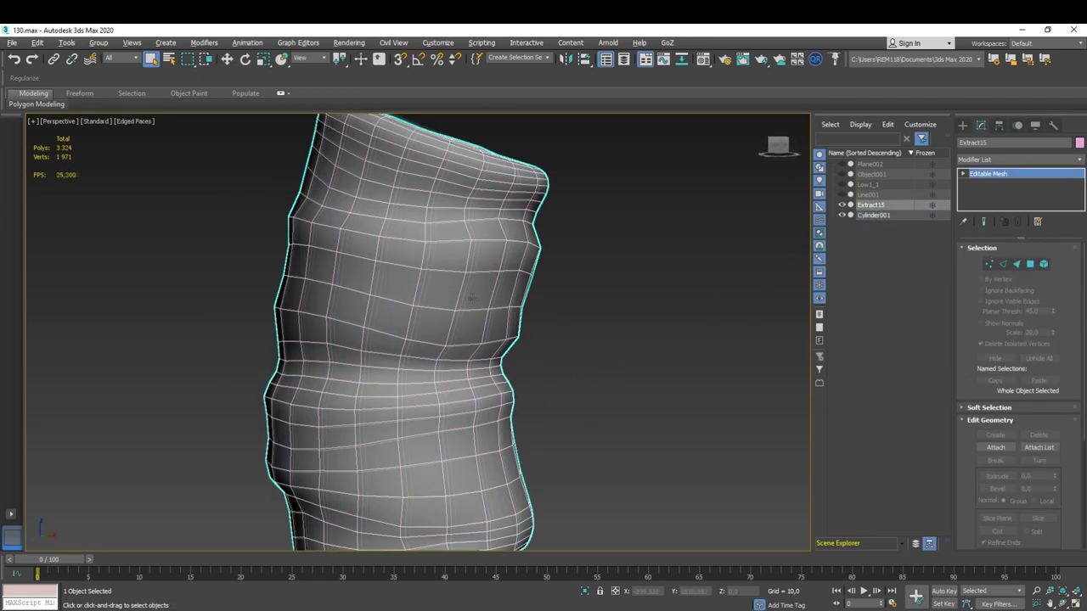
{"action": "right_click", "coordinate": [407, 277]}
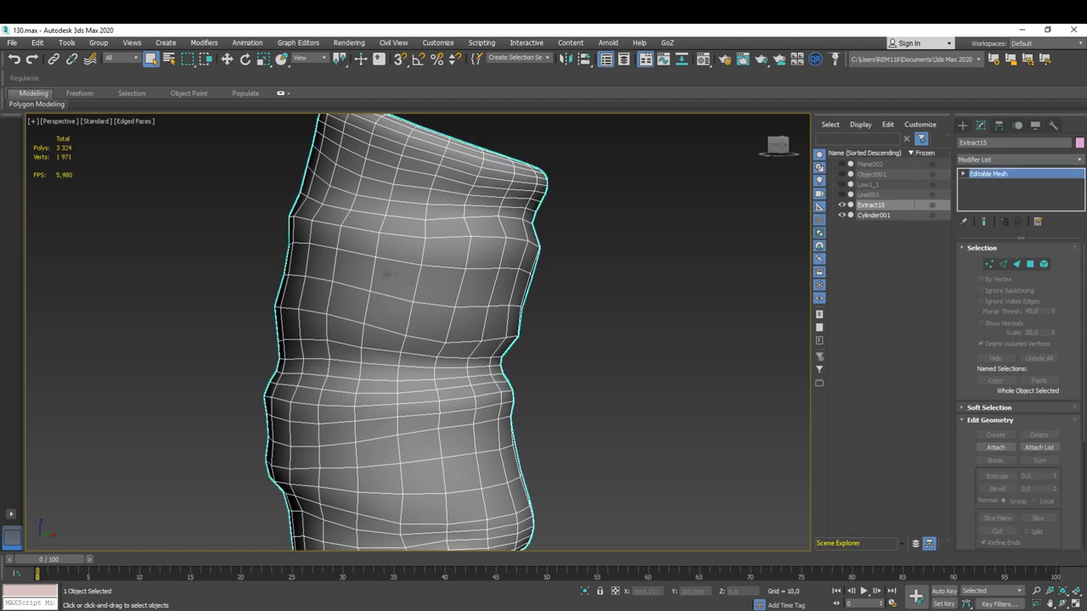
{"action": "left_click", "coordinate": [552, 407]}
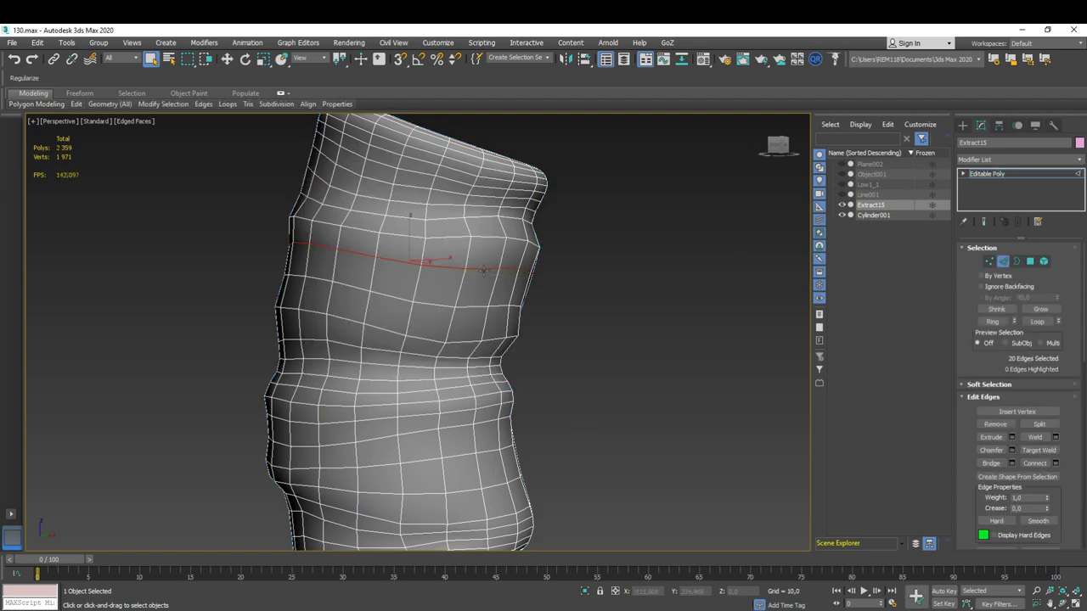
{"action": "middle_click_drag", "start_coordinate": [483, 270], "coordinate": [573, 318], "text": "alt"}
{"action": "double_click", "coordinate": [467, 264], "text": "ctrl"}
{"action": "key", "text": "ctrl+BackSpace"}
- Select and delete the polygons around the wrap's top rim
{"action": "mouse_move", "coordinate": [708, 442]}
{"action": "middle_mouse_down", "text": "alt"}
{"action": "mouse_move", "coordinate": [461, 388]}
{"action": "mouse_move", "coordinate": [475, 408]}
{"action": "middle_mouse_up", "text": "alt"}
{"action": "scroll", "coordinate": [473, 361], "scroll_direction": "up", "scroll_amount": 5}
{"action": "key", "text": "4"}
{"action": "left_click", "coordinate": [446, 292]}
{"action": "left_click", "coordinate": [1040, 309]}
{"action": "left_click", "coordinate": [1040, 309]}
{"action": "mouse_move", "coordinate": [594, 382]}
{"action": "middle_mouse_down", "text": "alt"}
{"action": "mouse_move", "coordinate": [670, 424]}
{"action": "mouse_move", "coordinate": [594, 407]}
{"action": "middle_mouse_up", "text": "alt"}
{"action": "key", "text": "Delete"}
- Remove further surplus edge loops from the middle of the wrap
{"action": "scroll", "coordinate": [476, 382], "scroll_direction": "up", "scroll_amount": 3}
{"action": "key", "text": "2"}
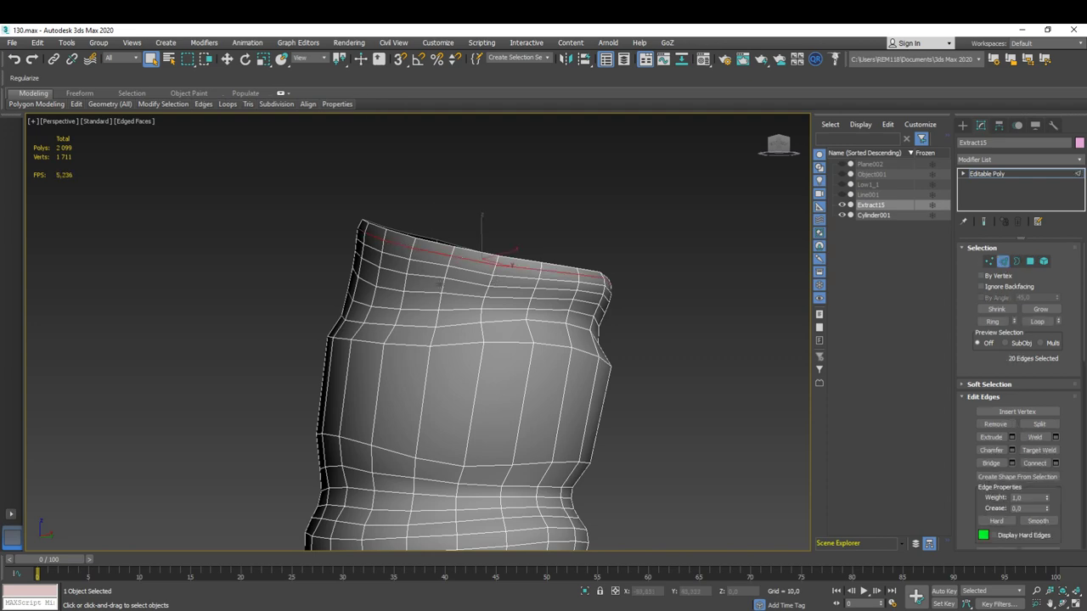
{"action": "mouse_move", "coordinate": [411, 308]}
{"action": "middle_mouse_down", "text": "alt"}
{"action": "mouse_move", "coordinate": [475, 357]}
{"action": "mouse_move", "coordinate": [571, 326]}
{"action": "mouse_move", "coordinate": [541, 323]}
{"action": "middle_mouse_up", "text": "alt"}
{"action": "key", "text": "ctrl+BackSpace"}
{"action": "scroll", "coordinate": [498, 369], "scroll_direction": "up", "scroll_amount": 3}
{"action": "scroll", "coordinate": [577, 338], "scroll_direction": "down", "scroll_amount": 2}
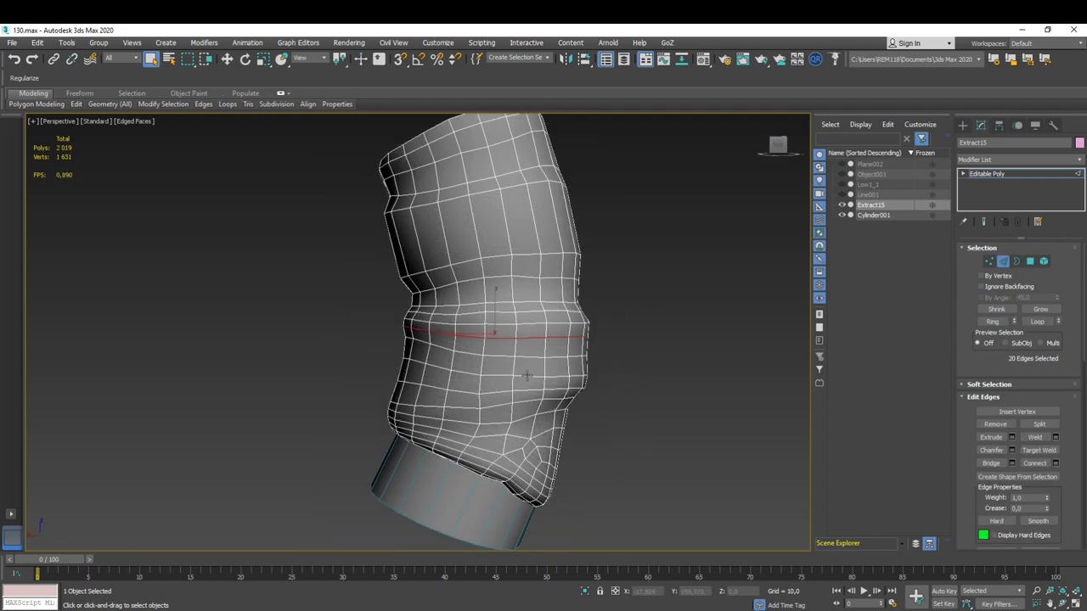
- Remove the selected edge loops and select polygons around the tube's inner lip
{"action": "key", "text": "ctrl+BackSpace"}
{"action": "middle_click_drag", "start_coordinate": [522, 378], "coordinate": [553, 432], "text": "alt"}
{"action": "scroll", "coordinate": [552, 432], "scroll_direction": "up", "scroll_amount": 3}
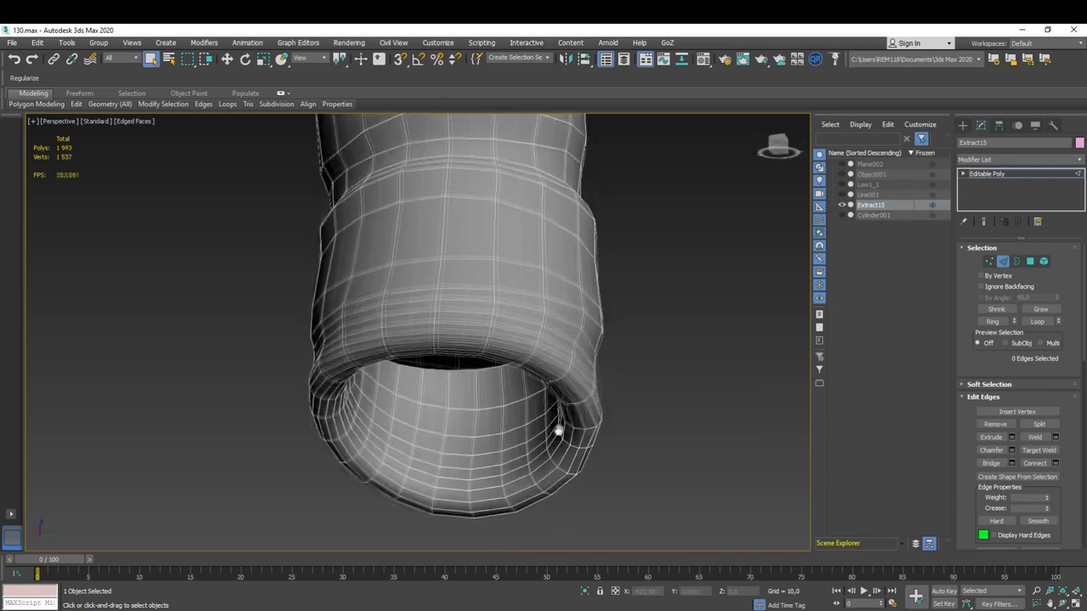
{"action": "key", "text": "4"}
{"action": "left_click", "coordinate": [489, 388]}
{"action": "middle_click_drag", "start_coordinate": [489, 387], "coordinate": [529, 422], "text": "alt"}
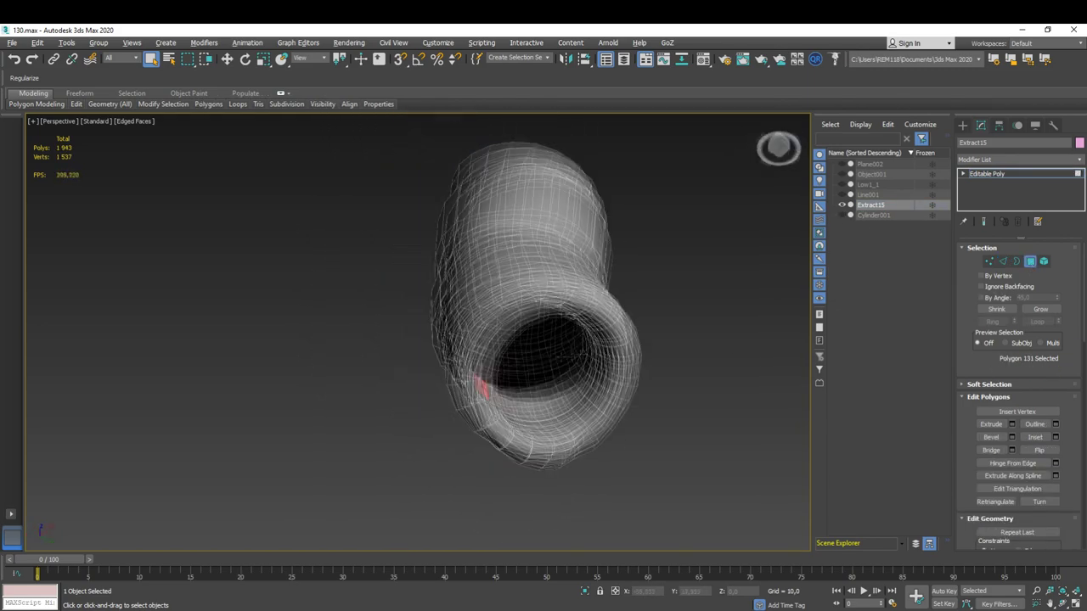
{"action": "scroll", "coordinate": [532, 401], "scroll_direction": "up", "scroll_amount": 2}
{"action": "left_click", "coordinate": [601, 378], "text": "shift"}
{"action": "mouse_move", "coordinate": [601, 378]}
{"action": "middle_mouse_down", "text": "alt"}
{"action": "mouse_move", "coordinate": [717, 382]}
{"action": "mouse_move", "coordinate": [432, 297]}
{"action": "middle_mouse_up", "text": "alt"}
{"action": "left_click", "coordinate": [738, 361], "text": "ctrl"}
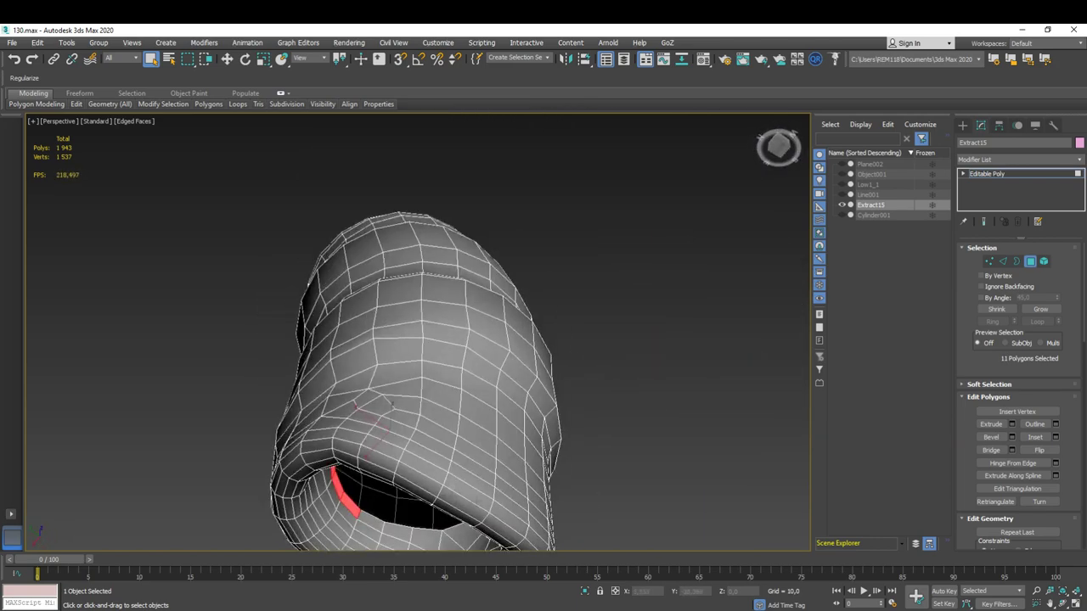
{"action": "left_click", "coordinate": [462, 433], "text": "ctrl"}
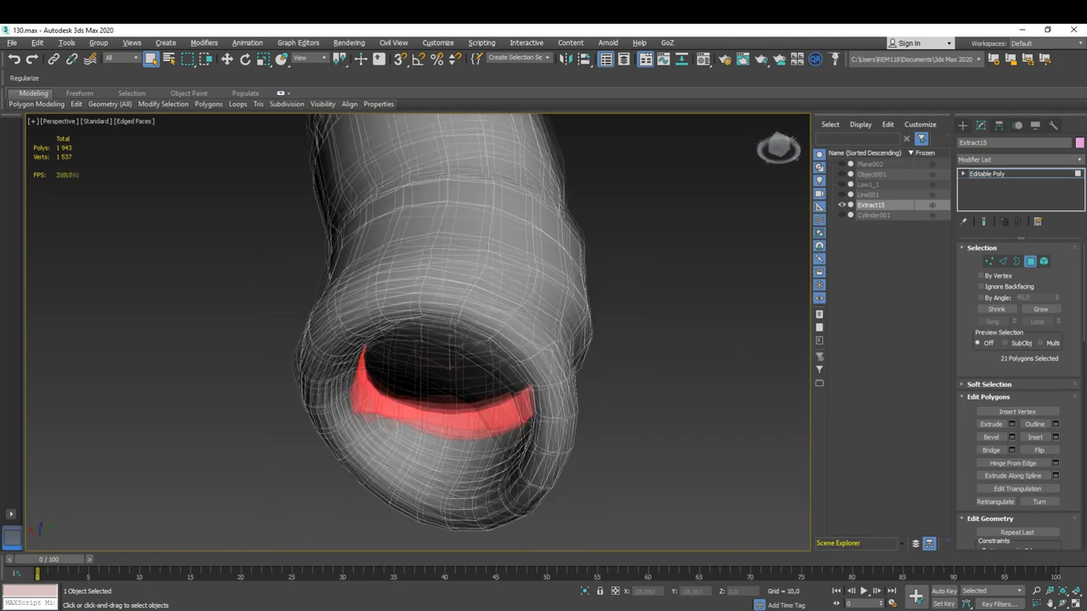
{"action": "middle_click_drag", "start_coordinate": [463, 433], "coordinate": [696, 371], "text": "alt"}
{"action": "left_click", "coordinate": [1039, 311]}
{"action": "middle_click_drag", "start_coordinate": [594, 424], "coordinate": [659, 461], "text": "alt"}
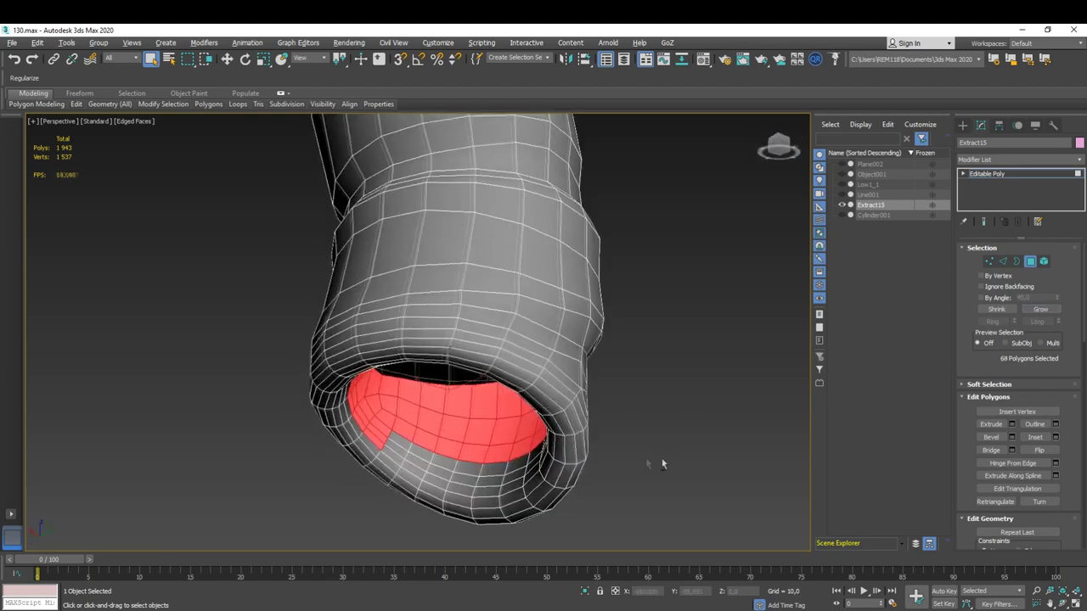
- Unhide objects, hide Low1_1 and Line001 again, and select interior tube faces
{"action": "key", "text": "alt+q"}
{"action": "key", "text": "alt+q"}
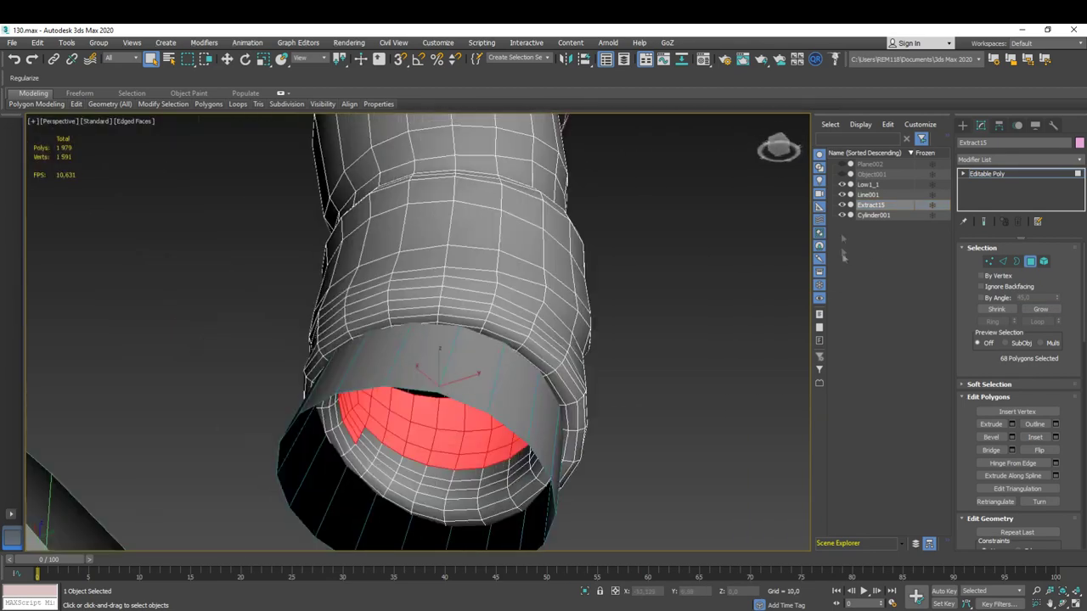
{"action": "middle_click_drag", "start_coordinate": [589, 284], "coordinate": [508, 280], "text": "alt"}
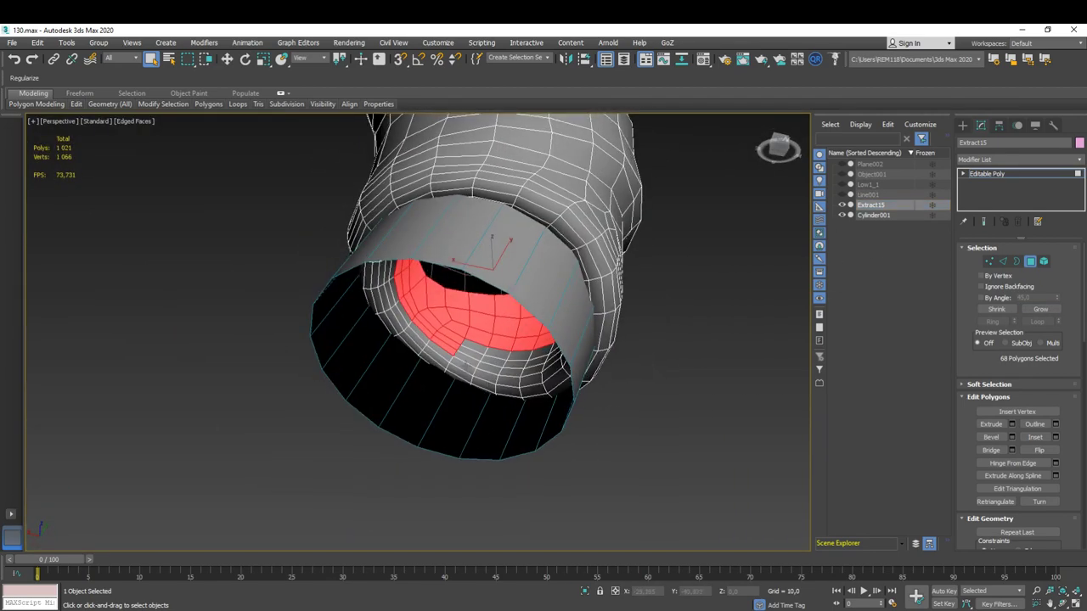
{"action": "middle_click_drag", "start_coordinate": [569, 462], "coordinate": [438, 345], "text": "alt"}
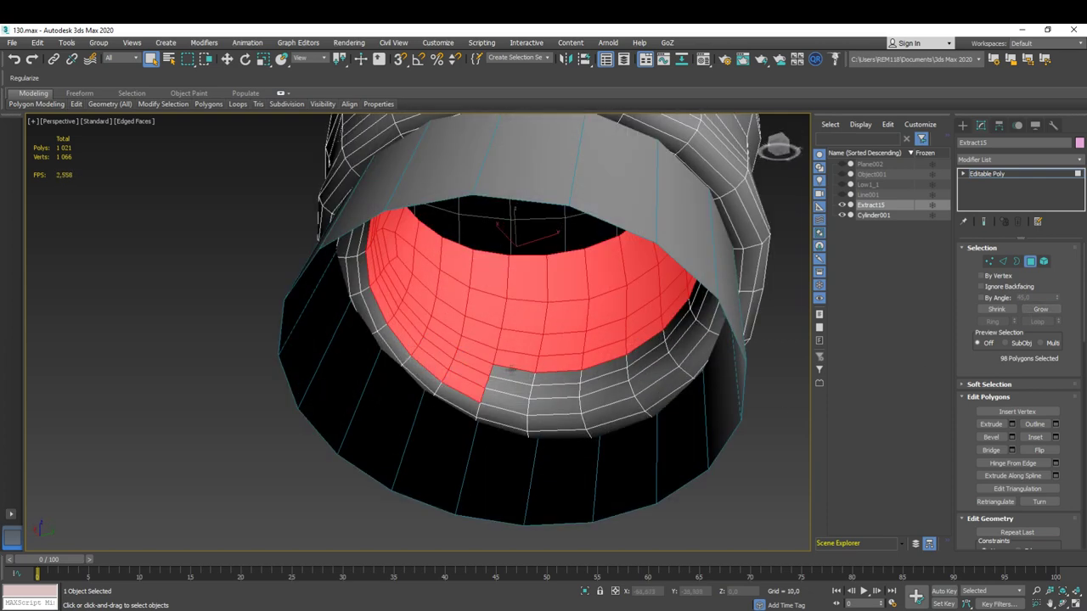
{"action": "mouse_move", "coordinate": [642, 383]}
{"action": "middle_mouse_down", "text": "alt"}
{"action": "mouse_move", "coordinate": [637, 340]}
{"action": "mouse_move", "coordinate": [544, 280]}
{"action": "middle_mouse_up", "text": "alt"}
{"action": "left_click", "coordinate": [637, 340], "text": "ctrl"}
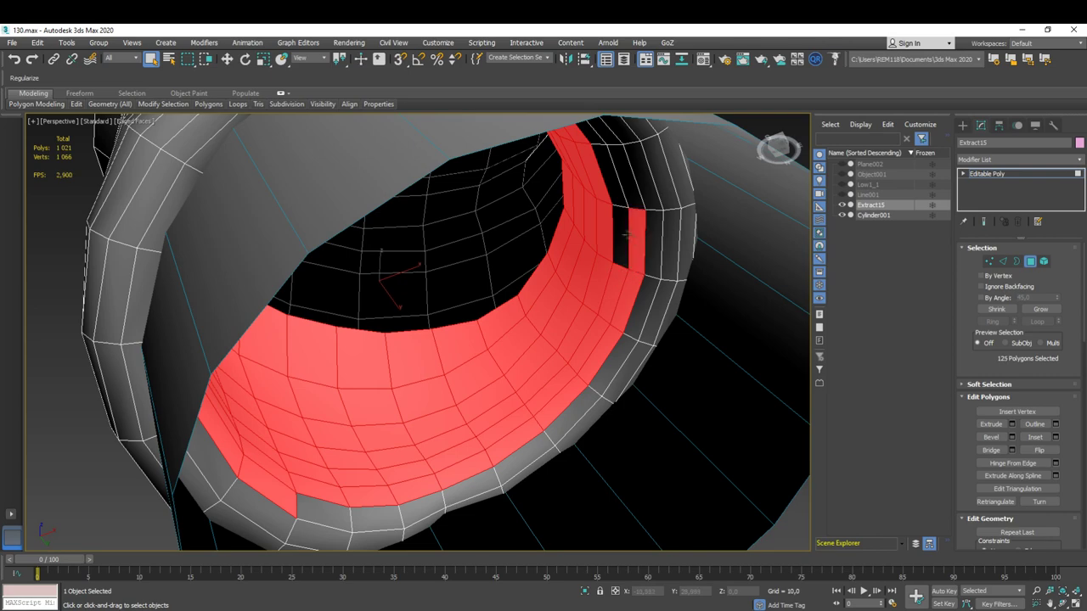
{"action": "left_click", "coordinate": [633, 241], "text": "ctrl"}
{"action": "middle_click_drag", "start_coordinate": [632, 241], "coordinate": [635, 409], "text": "alt"}
{"action": "scroll", "coordinate": [547, 259], "scroll_direction": "down", "scroll_amount": 5}
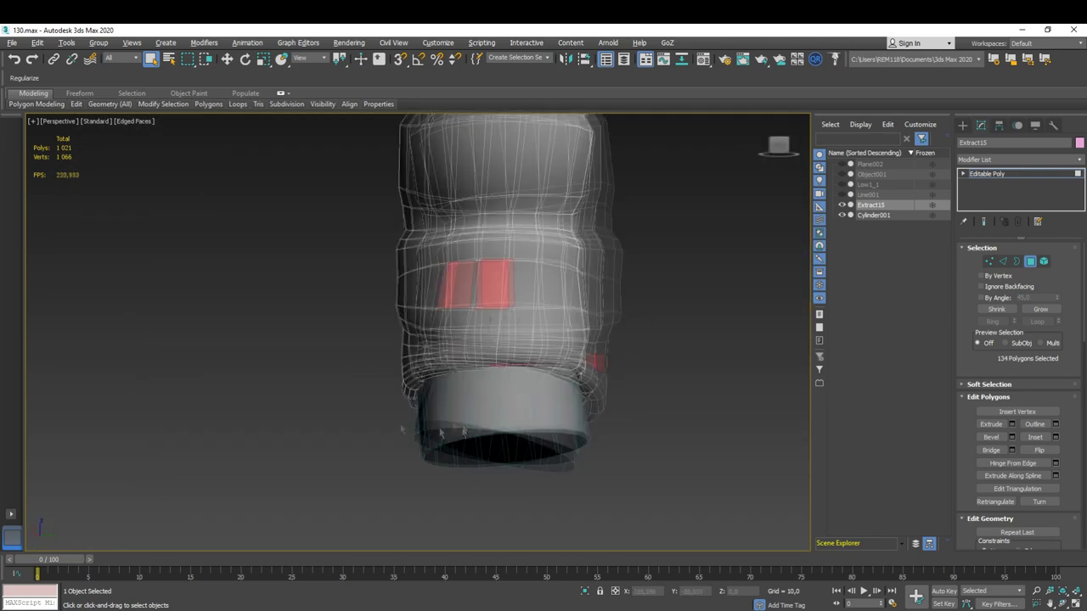
- Add more interior tube faces to the selection, then clear it
{"action": "middle_click_drag", "start_coordinate": [381, 364], "coordinate": [382, 296], "text": "alt"}
{"action": "scroll", "coordinate": [382, 297], "scroll_direction": "up", "scroll_amount": 5}
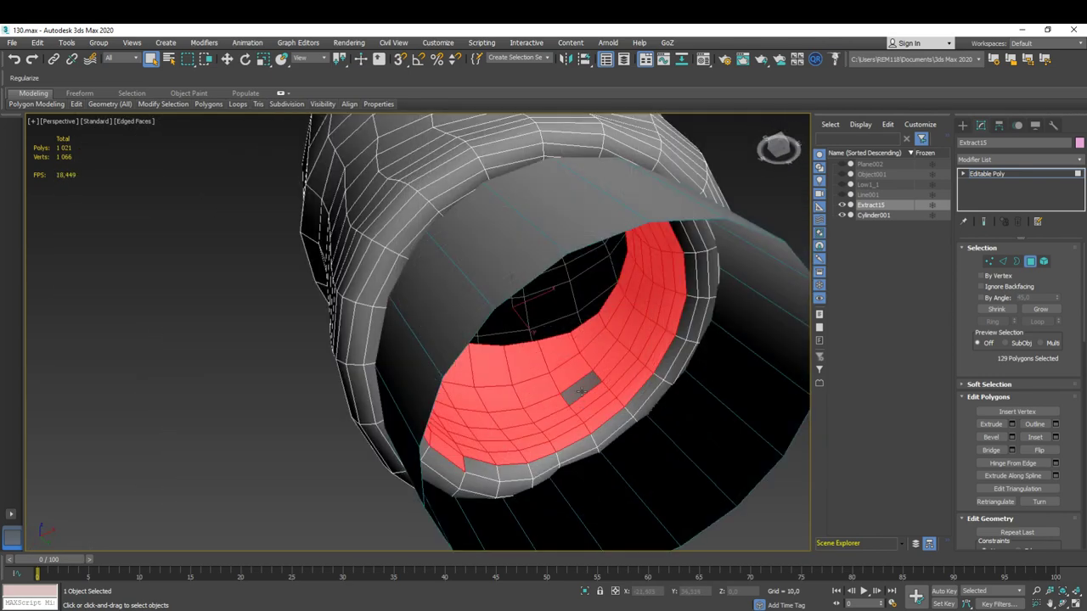
{"action": "scroll", "coordinate": [425, 340], "scroll_direction": "down", "scroll_amount": 5}
{"action": "scroll", "coordinate": [476, 382], "scroll_direction": "up", "scroll_amount": 5}
{"action": "left_click", "coordinate": [492, 407], "text": "ctrl"}
{"action": "scroll", "coordinate": [509, 462], "scroll_direction": "down", "scroll_amount": 5}
{"action": "mouse_move", "coordinate": [492, 407]}
{"action": "middle_mouse_down", "text": "alt"}
{"action": "mouse_move", "coordinate": [509, 462]}
{"action": "mouse_move", "coordinate": [315, 460]}
{"action": "mouse_move", "coordinate": [218, 412]}
{"action": "mouse_move", "coordinate": [268, 498]}
{"action": "middle_mouse_up", "text": "alt"}
{"action": "scroll", "coordinate": [520, 461], "scroll_direction": "up", "scroll_amount": 5}
{"action": "left_click", "coordinate": [268, 497]}
{"action": "scroll", "coordinate": [268, 497], "scroll_direction": "down", "scroll_amount": 5}
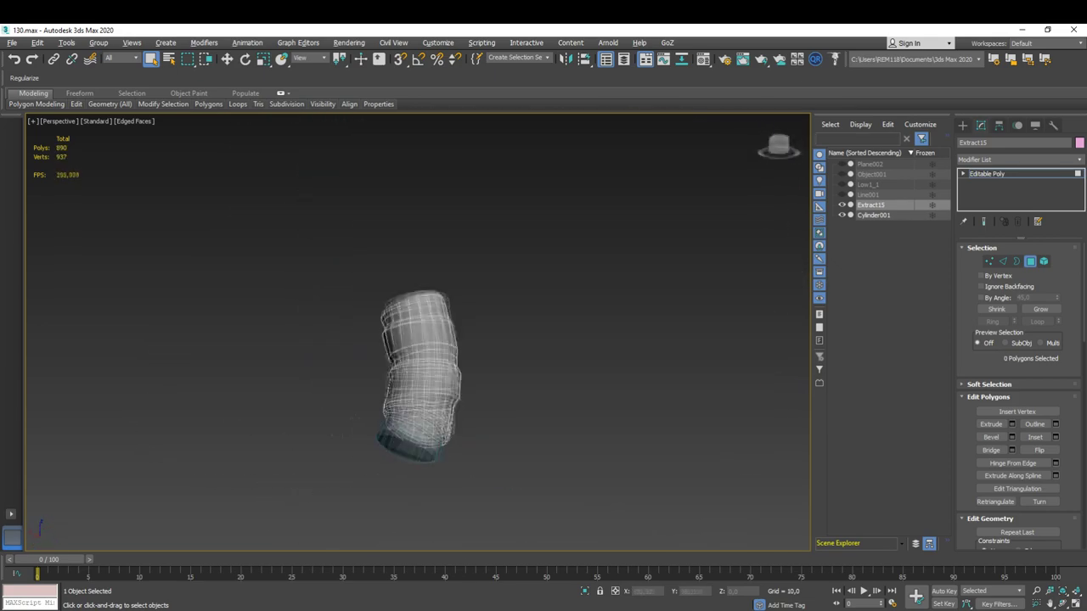
{"action": "scroll", "coordinate": [504, 427], "scroll_direction": "up", "scroll_amount": 5}
{"action": "mouse_move", "coordinate": [504, 427]}
{"action": "middle_mouse_down", "text": "alt"}
{"action": "mouse_move", "coordinate": [526, 416]}
{"action": "mouse_move", "coordinate": [350, 404]}
{"action": "mouse_move", "coordinate": [716, 494]}
{"action": "mouse_move", "coordinate": [615, 463]}
{"action": "mouse_move", "coordinate": [687, 407]}
{"action": "mouse_move", "coordinate": [628, 407]}
{"action": "middle_mouse_up", "text": "alt"}
- Unhide the other scene objects and select the edge loops around the grip tube
{"action": "key", "text": "alt+q"}
{"action": "scroll", "coordinate": [567, 410], "scroll_direction": "up", "scroll_amount": 3}
{"action": "scroll", "coordinate": [567, 410], "scroll_direction": "up", "scroll_amount": 4}
{"action": "key", "text": "2"}
{"action": "double_click", "coordinate": [350, 403]}
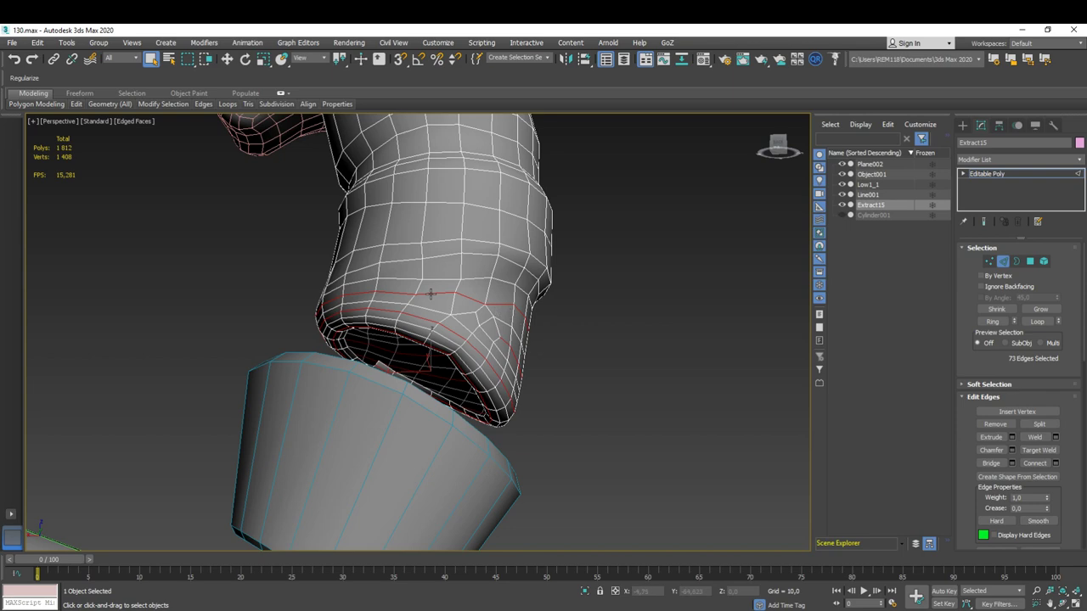
{"action": "middle_click_drag", "start_coordinate": [444, 311], "coordinate": [425, 340], "text": "alt"}
{"action": "scroll", "coordinate": [424, 357], "scroll_direction": "up", "scroll_amount": 2}
{"action": "scroll", "coordinate": [429, 373], "scroll_direction": "down", "scroll_amount": 8}
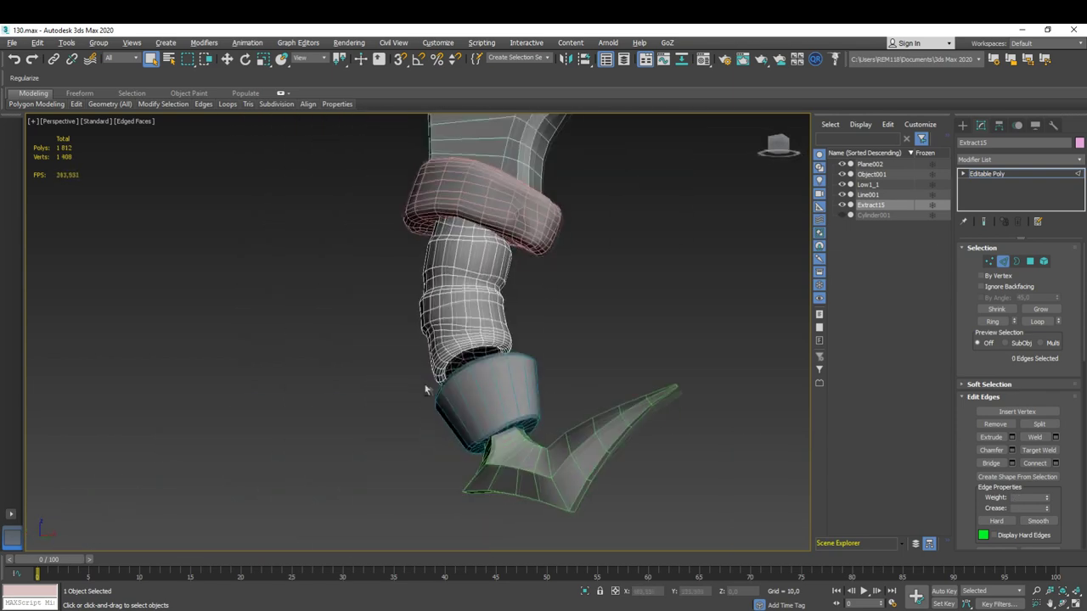
{"action": "scroll", "coordinate": [509, 421], "scroll_direction": "down", "scroll_amount": 3}
- Turn off Edged Faces and deselect the grip to show the plain shaded sword
{"action": "middle_click_drag", "start_coordinate": [571, 389], "coordinate": [594, 374], "text": "alt"}
{"action": "scroll", "coordinate": [594, 373], "scroll_direction": "up", "scroll_amount": 3}
{"action": "key", "text": "F4"}
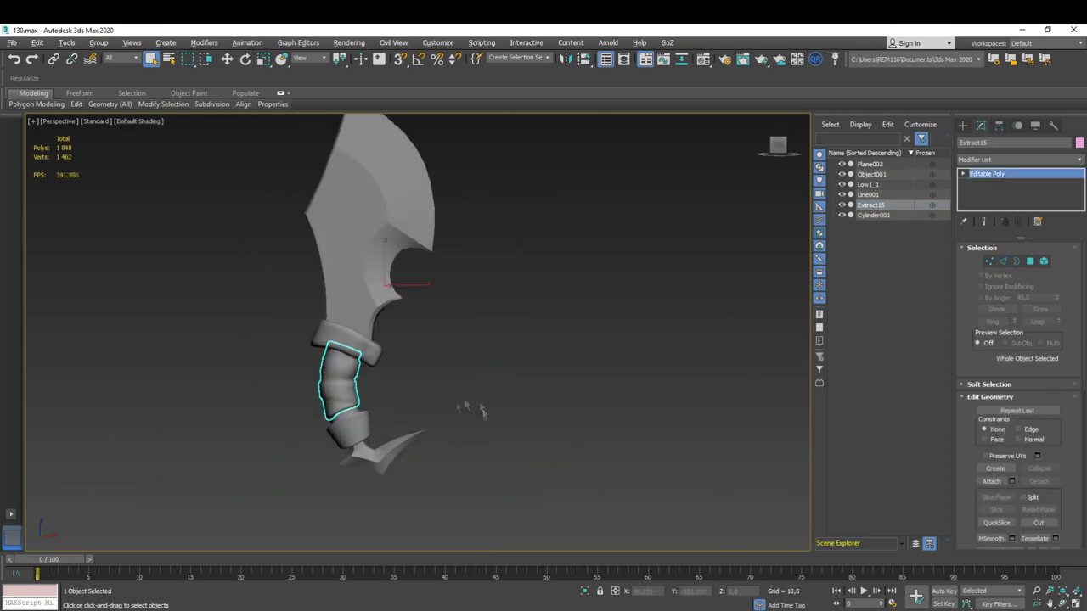
{"action": "left_click", "coordinate": [699, 334]}
{"action": "mouse_move", "coordinate": [699, 334]}
{"action": "middle_mouse_down", "text": "alt"}
{"action": "mouse_move", "coordinate": [485, 359]}
{"action": "mouse_move", "coordinate": [315, 521]}
{"action": "middle_mouse_up", "text": "alt"}
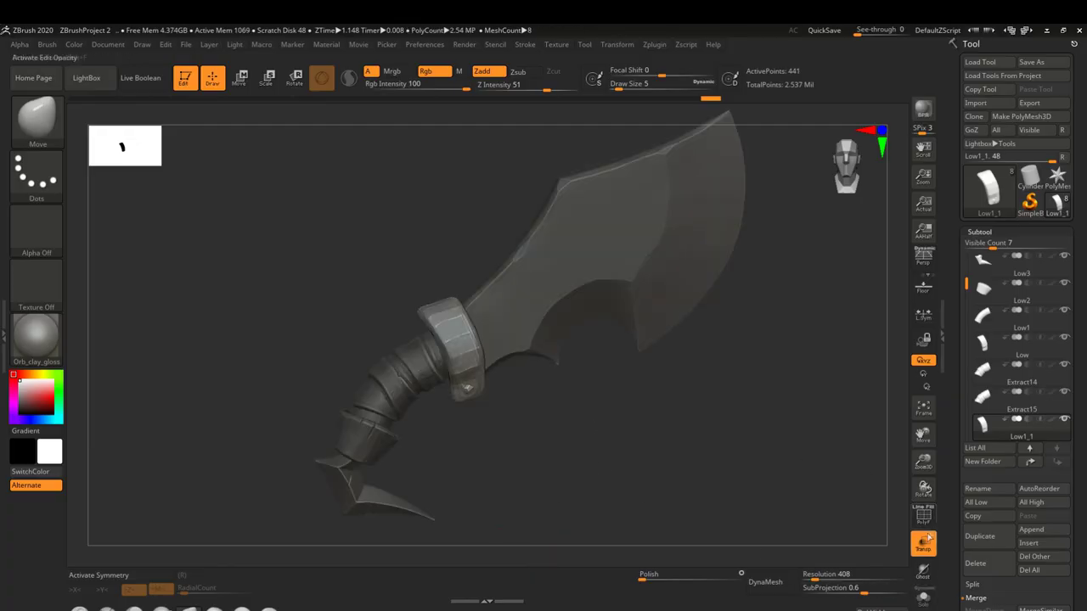
- Turn off Transp, select Extract14 and merge visible subtools with SubTool Master into Merged_Extract15
{"action": "left_click", "coordinate": [923, 542]}
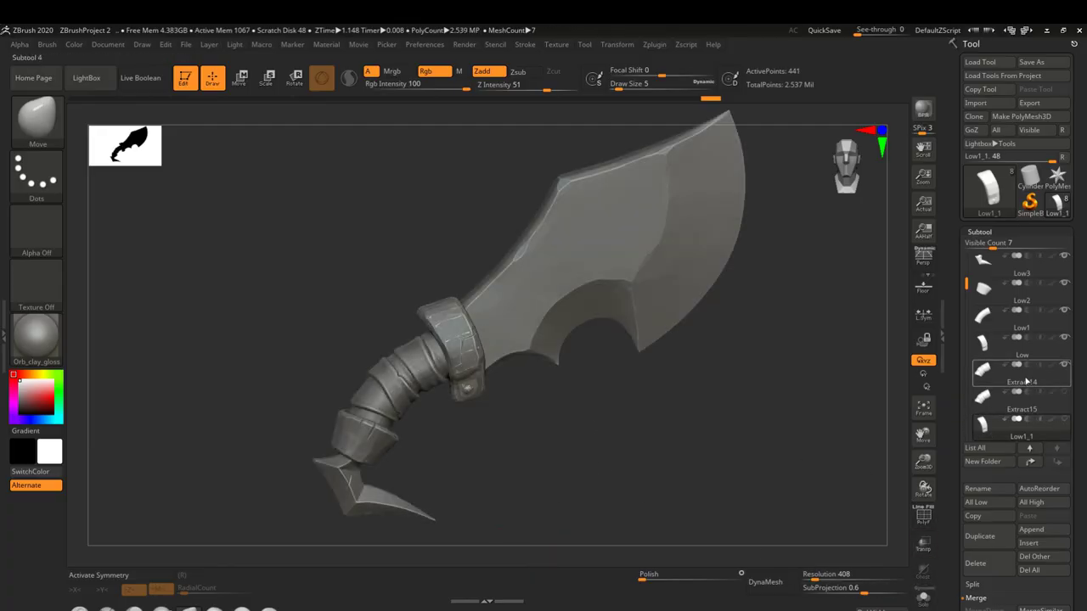
{"action": "left_click", "coordinate": [1025, 382]}
{"action": "mouse_move", "coordinate": [697, 425]}
{"action": "left_mouse_down"}
{"action": "mouse_move", "coordinate": [581, 434]}
{"action": "mouse_move", "coordinate": [594, 425]}
{"action": "left_mouse_up"}
{"action": "left_click", "coordinate": [655, 44]}
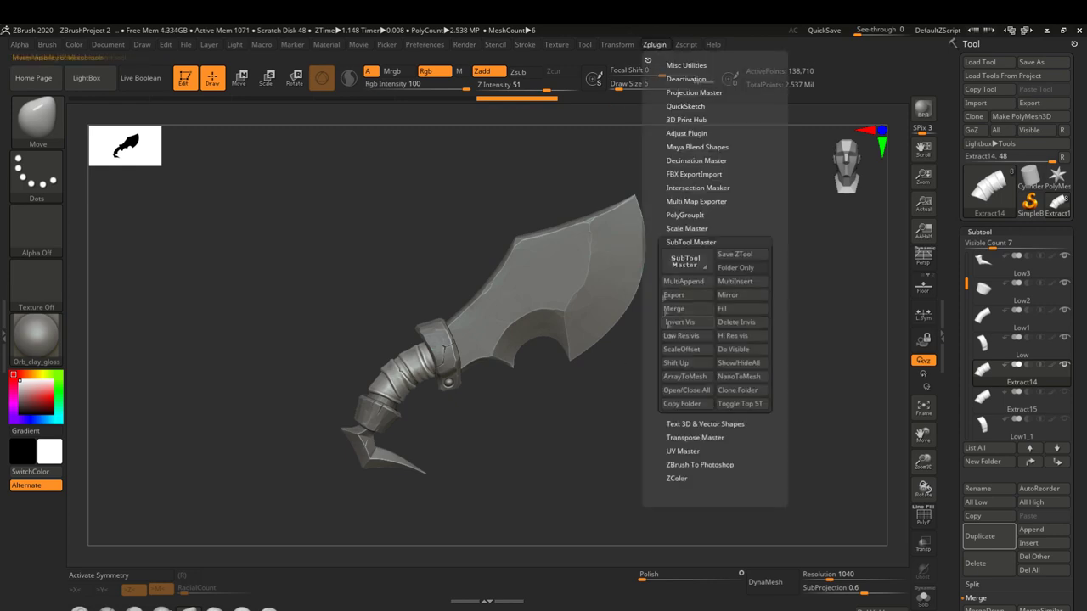
{"action": "left_click", "coordinate": [684, 308]}
{"action": "left_click", "coordinate": [598, 303]}
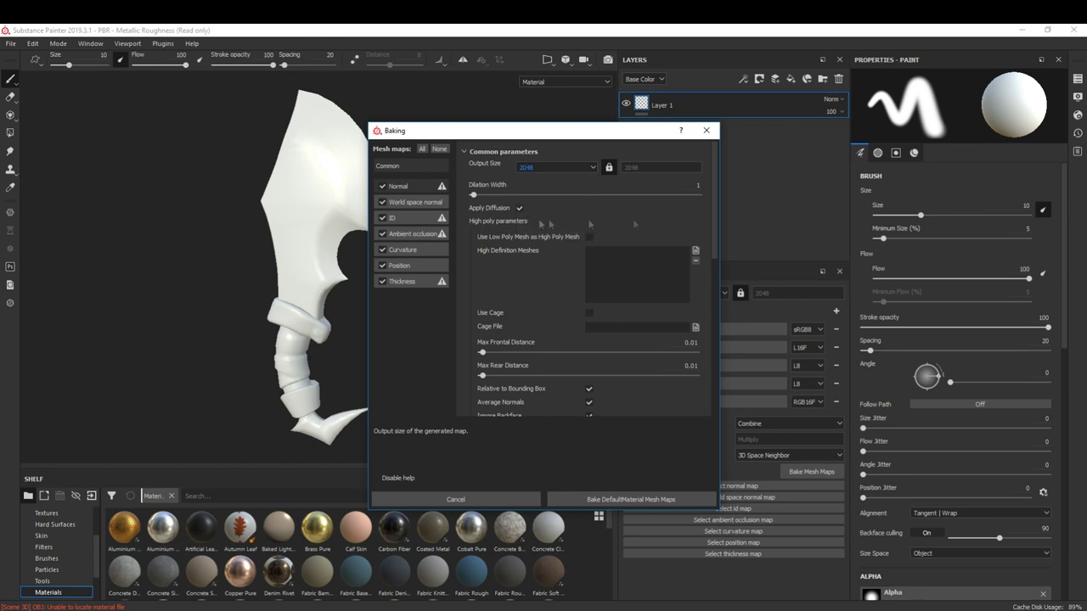
- Review the Curvature and Position baker settings, bake the DefaultMaterial mesh maps, and close the report
{"action": "scroll", "coordinate": [586, 254], "scroll_direction": "down", "scroll_amount": 3}
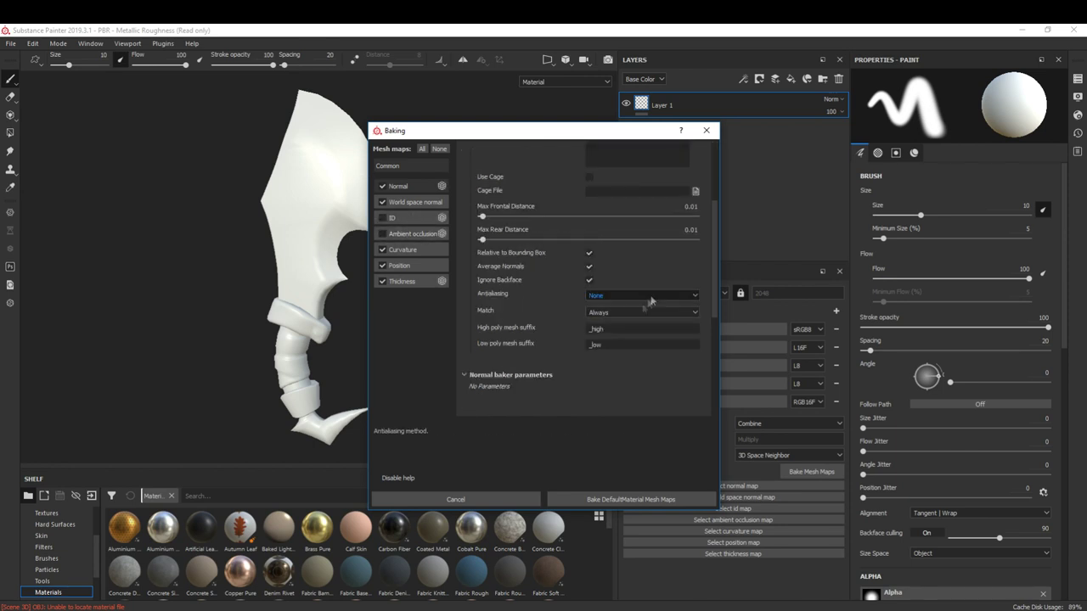
{"action": "left_click", "coordinate": [430, 252]}
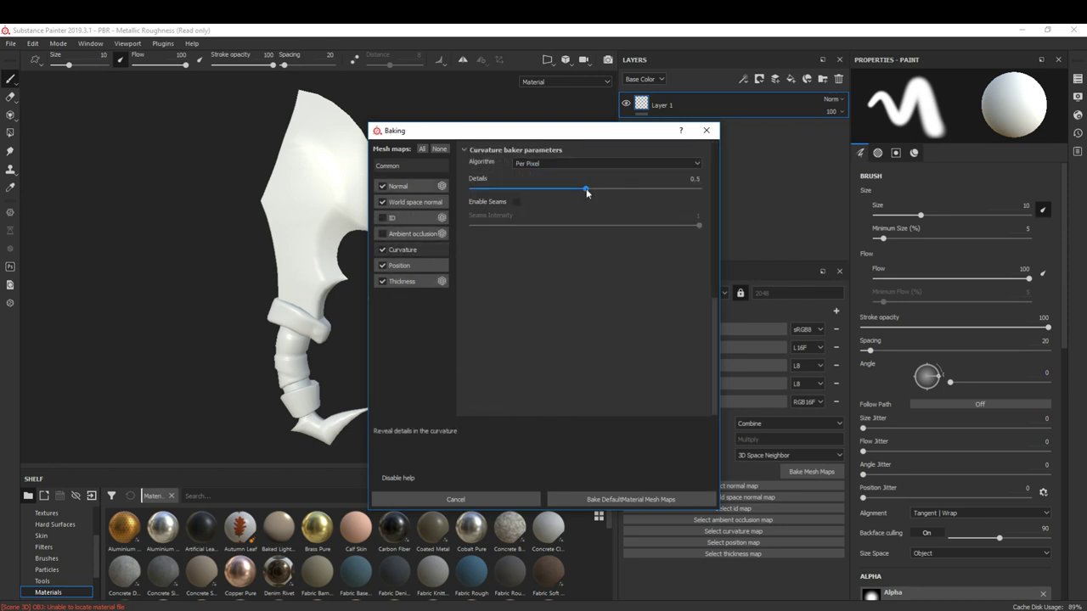
{"action": "left_click", "coordinate": [400, 265]}
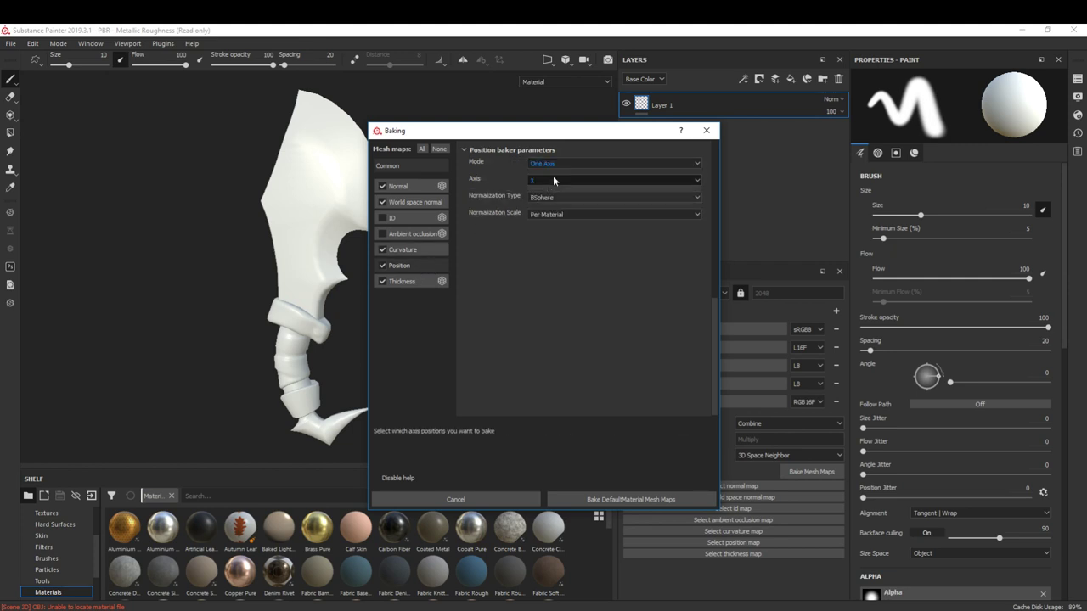
{"action": "scroll", "coordinate": [553, 288], "scroll_direction": "up", "scroll_amount": 2}
{"action": "scroll", "coordinate": [551, 277], "scroll_direction": "up", "scroll_amount": 2}
{"action": "left_click", "coordinate": [630, 499]}
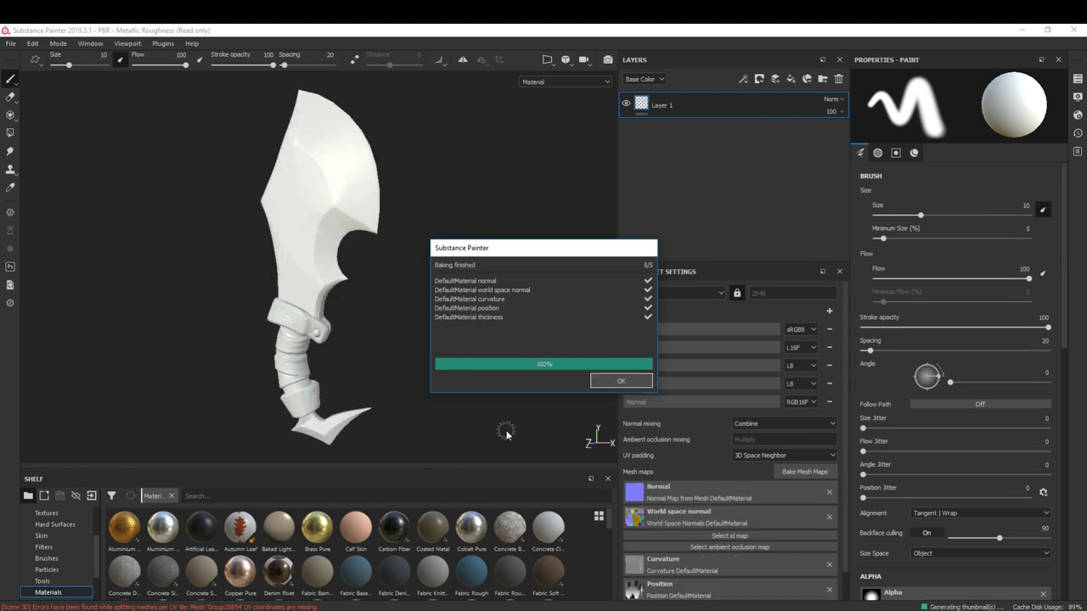
{"action": "left_click", "coordinate": [620, 381]}
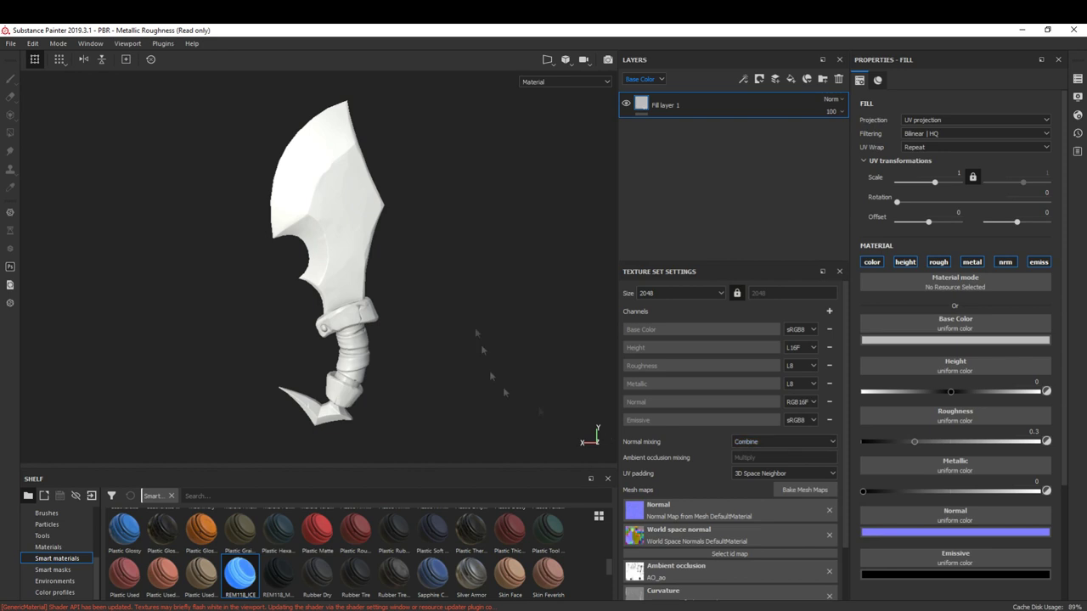
- Replace the fill layer with REM118_Metal and lighten its Color and Color 2 layers to grey-blue
{"action": "left_click", "coordinate": [836, 80]}
{"action": "left_click_drag", "start_coordinate": [279, 573], "coordinate": [510, 250]}
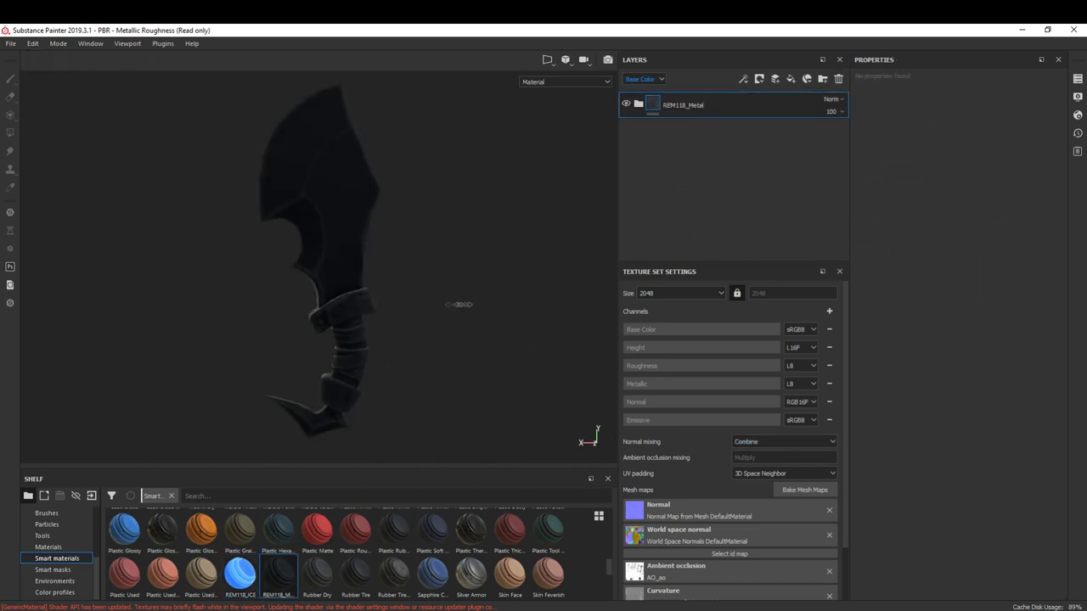
{"action": "left_click", "coordinate": [654, 242]}
{"action": "left_click", "coordinate": [955, 341]}
{"action": "left_click", "coordinate": [940, 421]}
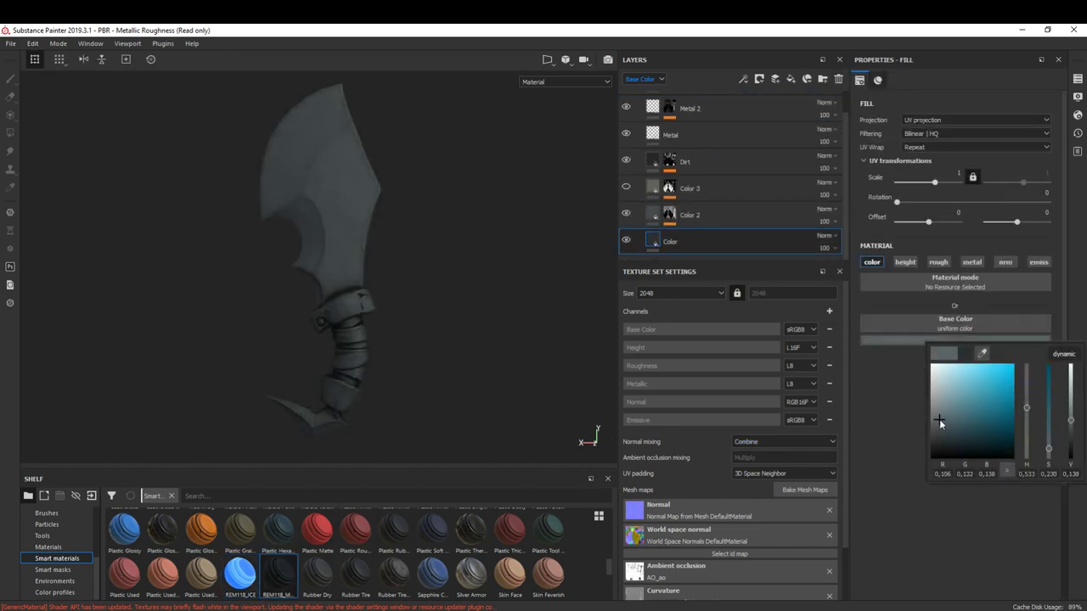
{"action": "left_click", "coordinate": [656, 212]}
{"action": "left_click", "coordinate": [942, 383]}
- Add a black mask to the REM118_Metal folder
{"action": "left_click", "coordinate": [670, 134]}
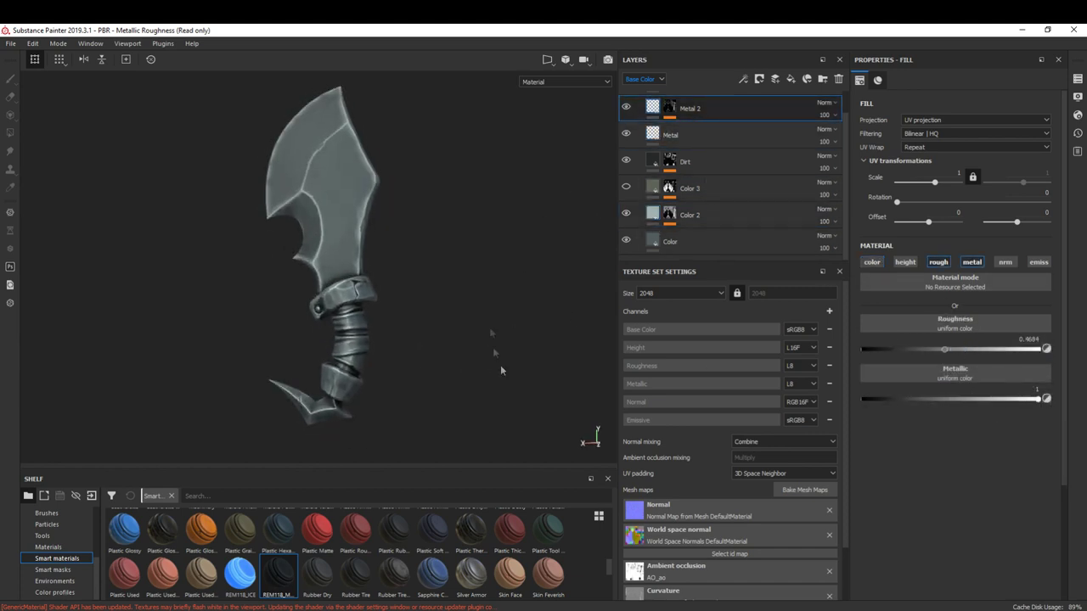
{"action": "right_click", "coordinate": [735, 103]}
{"action": "left_click", "coordinate": [768, 128]}
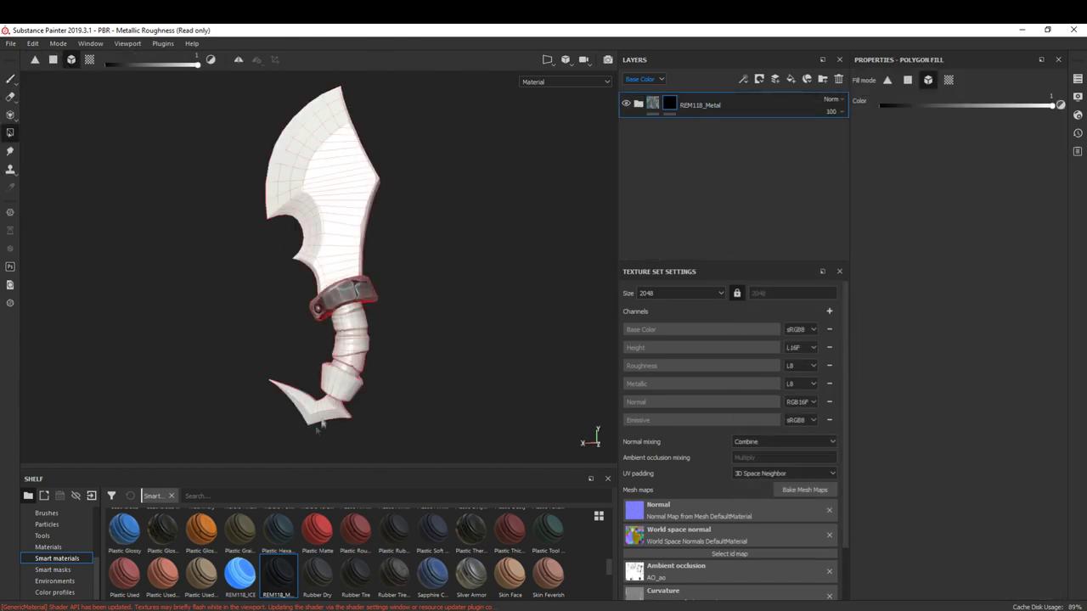
- Add a new fill layer with a deep orange-red base colour
{"action": "left_click", "coordinate": [11, 80]}
{"action": "left_click", "coordinate": [790, 79]}
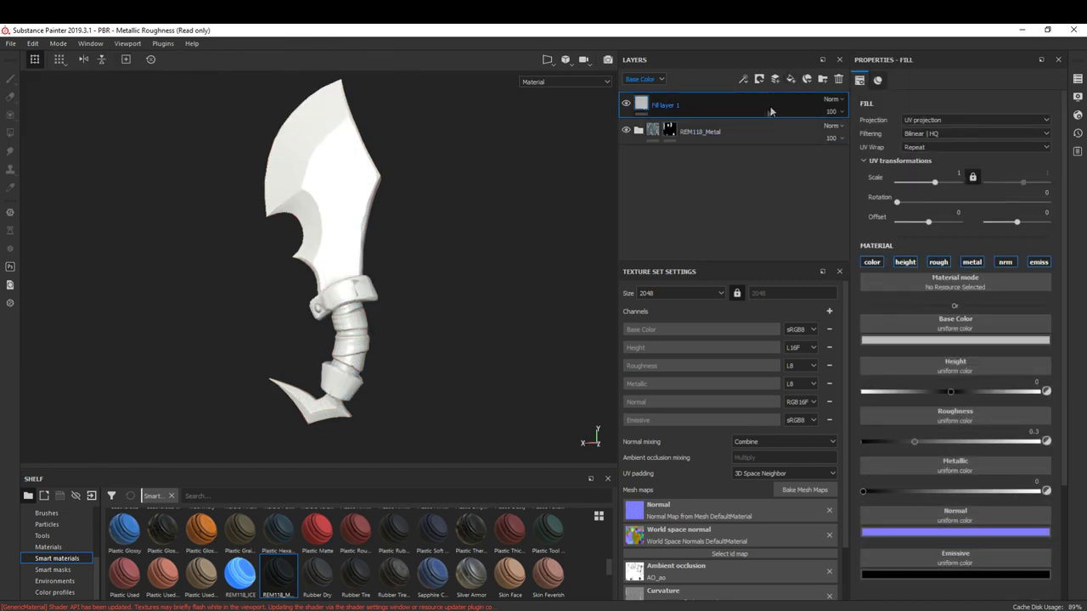
{"action": "left_click", "coordinate": [955, 341]}
{"action": "left_click", "coordinate": [1005, 399]}
{"action": "left_click", "coordinate": [1029, 458]}
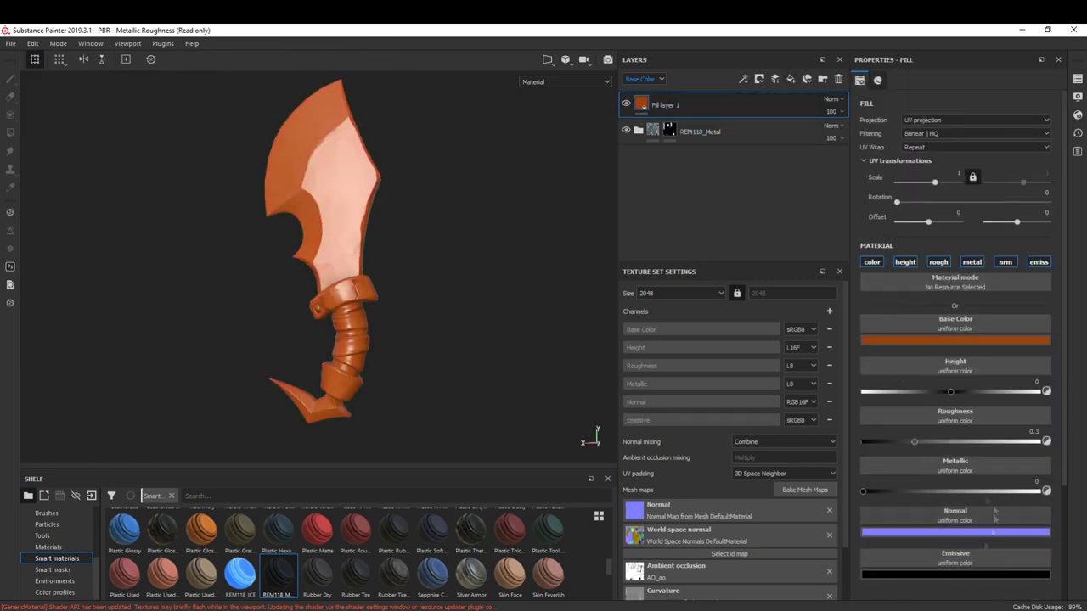
{"action": "scroll", "coordinate": [575, 160], "scroll_direction": "up", "scroll_amount": 2}
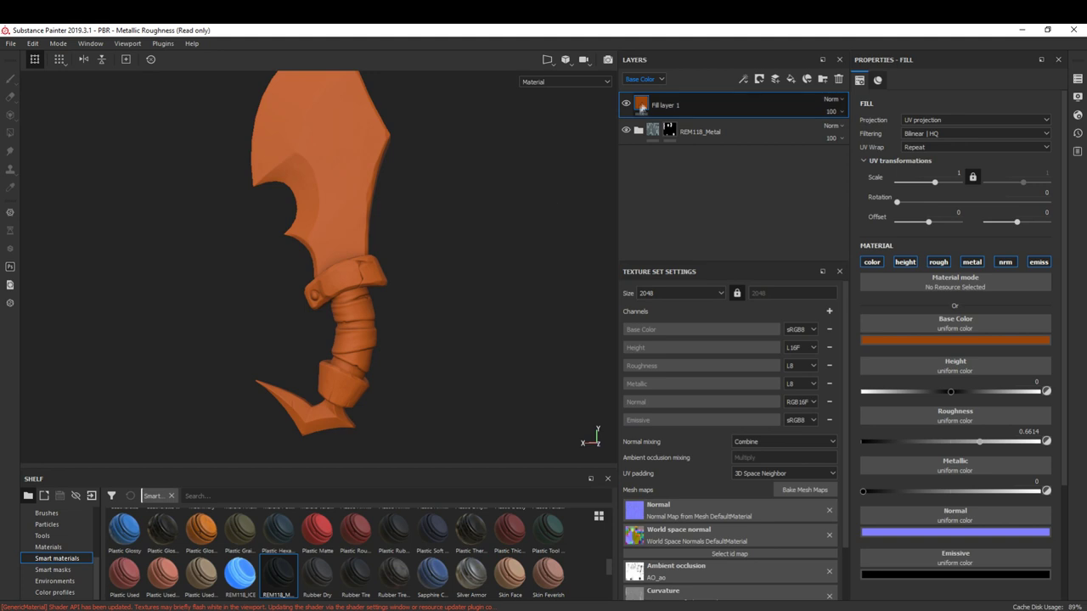
{"action": "left_click", "coordinate": [955, 341]}
{"action": "left_click_drag", "start_coordinate": [1051, 442], "coordinate": [1051, 445]}
- Duplicate the red fill layer and give the copy a black mask with a generator
{"action": "key", "text": "ctrl+d"}
{"action": "left_click", "coordinate": [955, 340]}
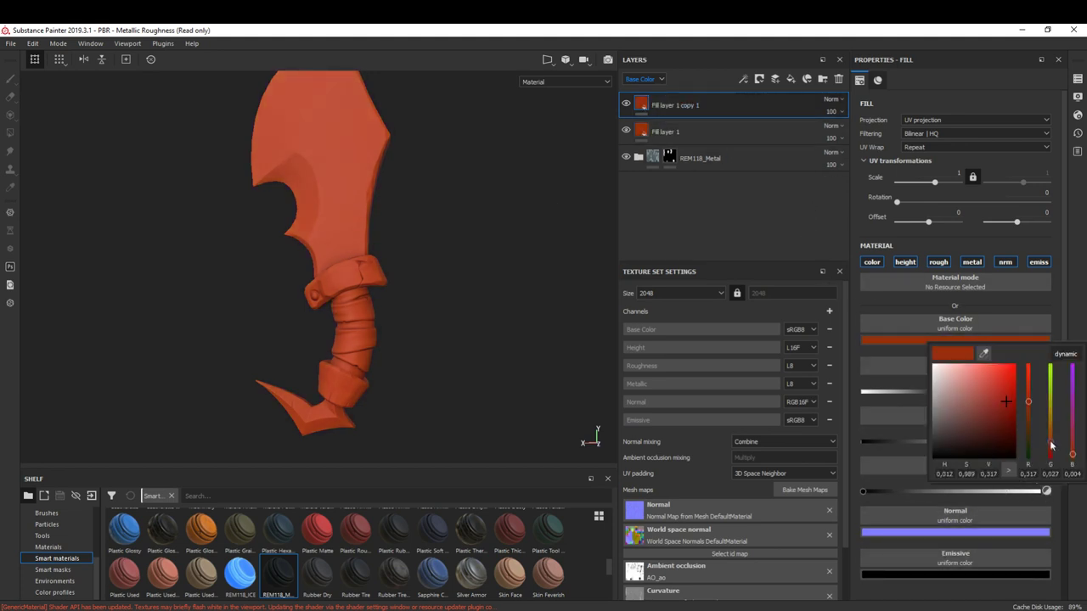
{"action": "right_click", "coordinate": [722, 105]}
{"action": "left_click", "coordinate": [747, 121]}
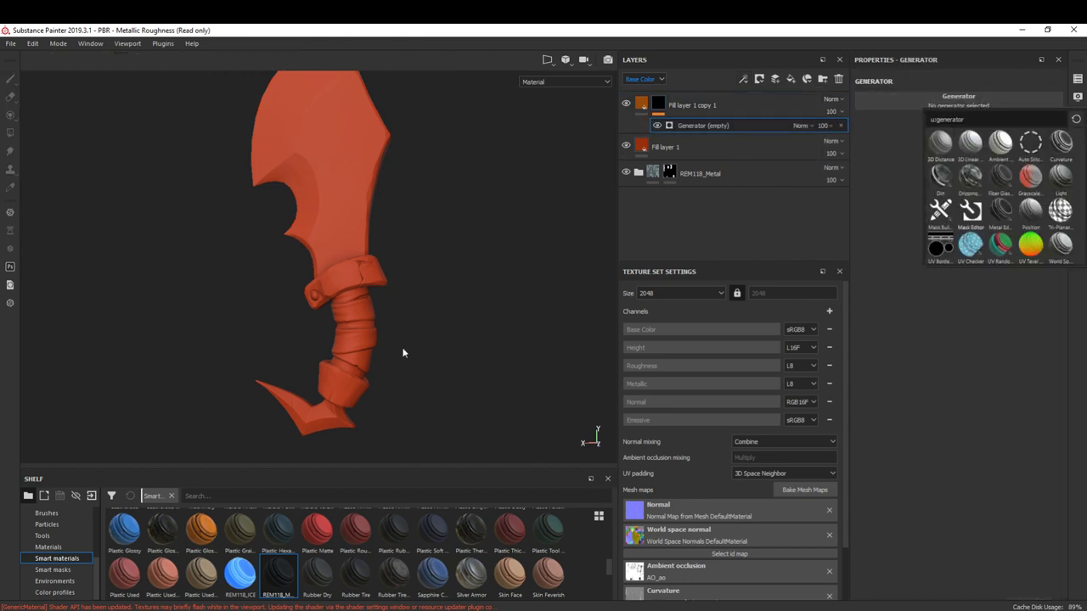
{"action": "scroll", "coordinate": [403, 352], "scroll_direction": "up", "scroll_amount": 2}
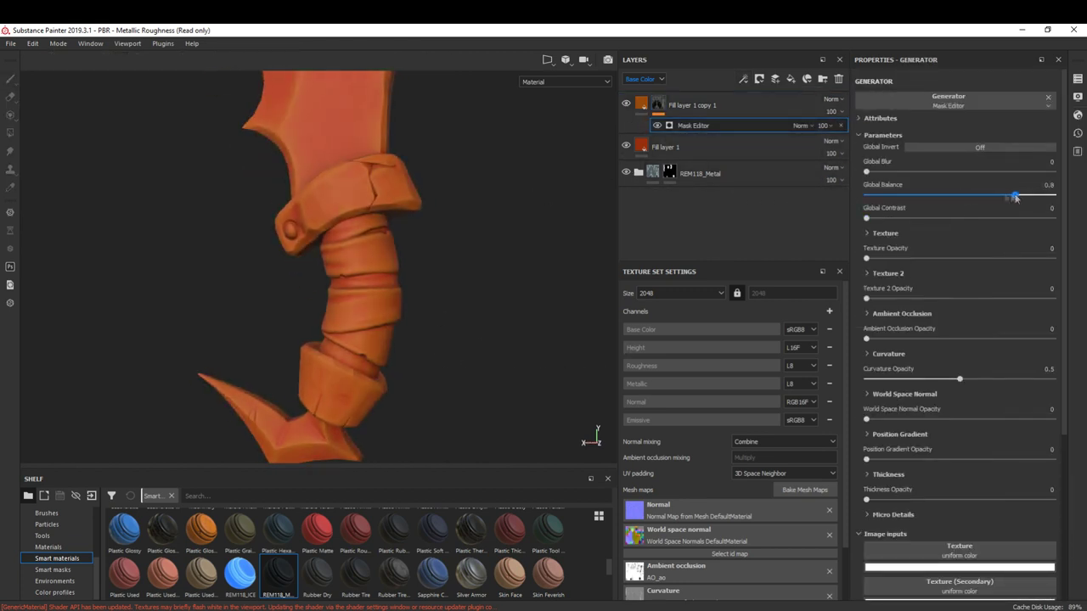
{"action": "left_click", "coordinate": [641, 104]}
{"action": "left_click", "coordinate": [955, 341]}
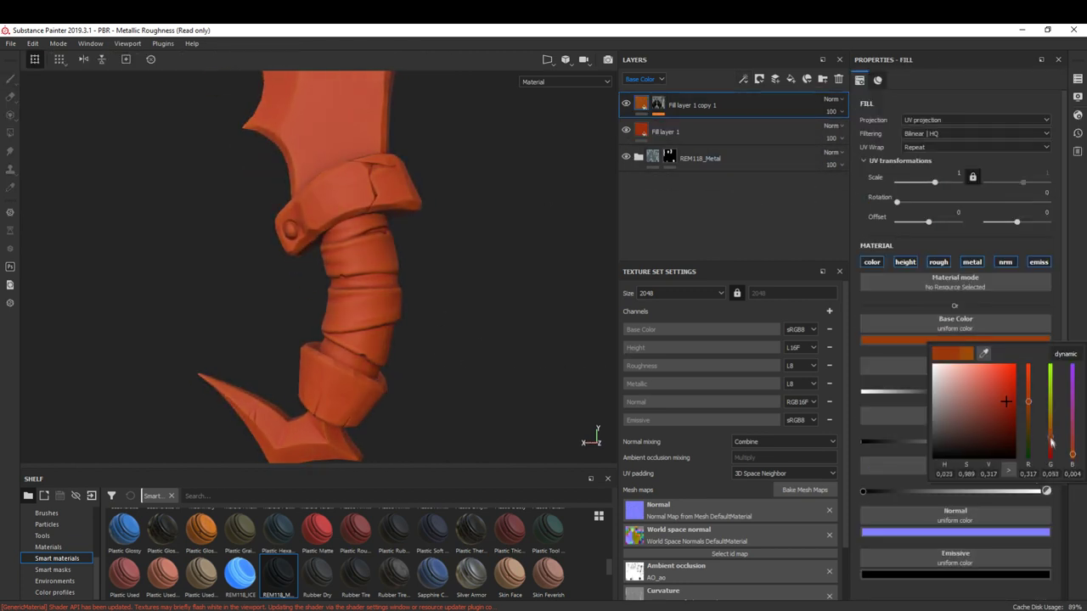
- Adjust the colours of Fill layer 1 and its copy and tweak the Mask Editor settings
{"action": "left_click", "coordinate": [666, 132]}
{"action": "left_click", "coordinate": [1008, 470]}
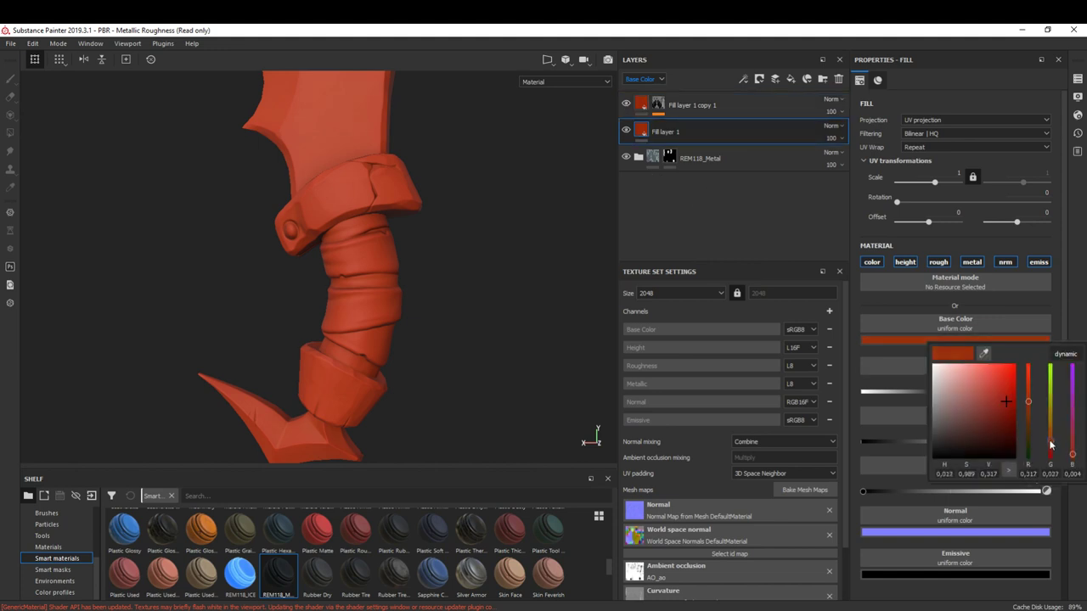
{"action": "left_click", "coordinate": [641, 104]}
{"action": "left_click", "coordinate": [955, 341]}
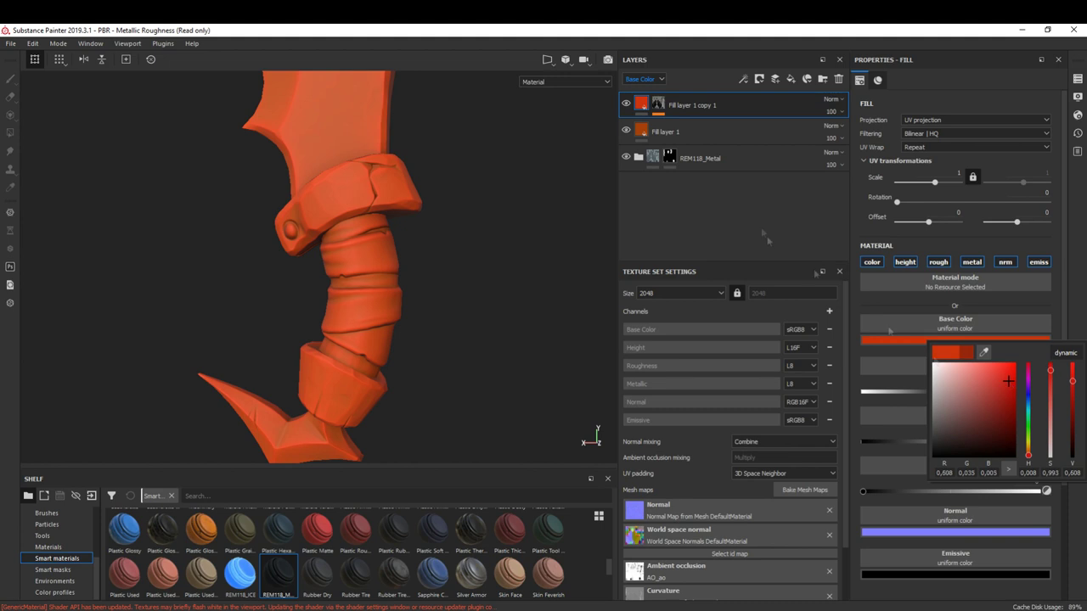
{"action": "left_click", "coordinate": [658, 103]}
{"action": "left_click", "coordinate": [727, 126]}
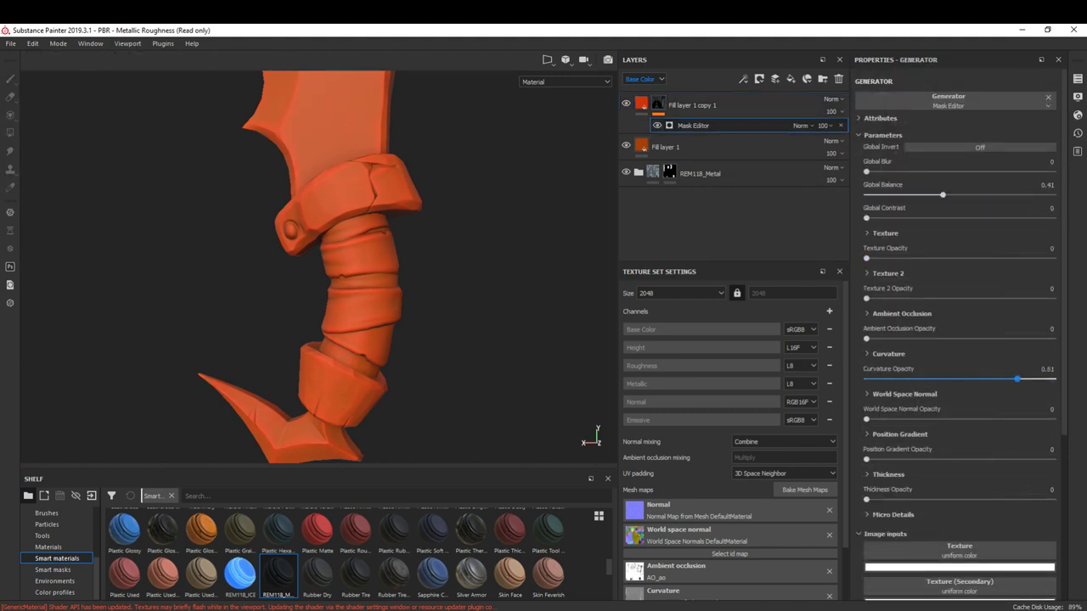
{"action": "left_click", "coordinate": [641, 103]}
{"action": "left_click", "coordinate": [955, 341]}
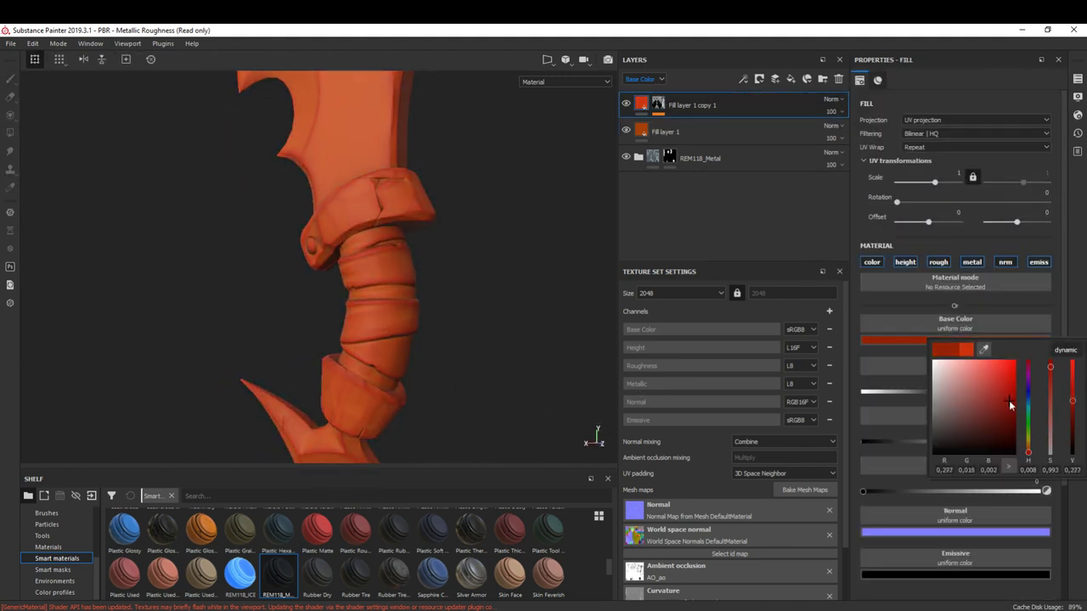
- Make Fill layer 1 redder and shift the upper grip layer toward orange
{"action": "left_click", "coordinate": [665, 132]}
{"action": "left_click", "coordinate": [955, 340]}
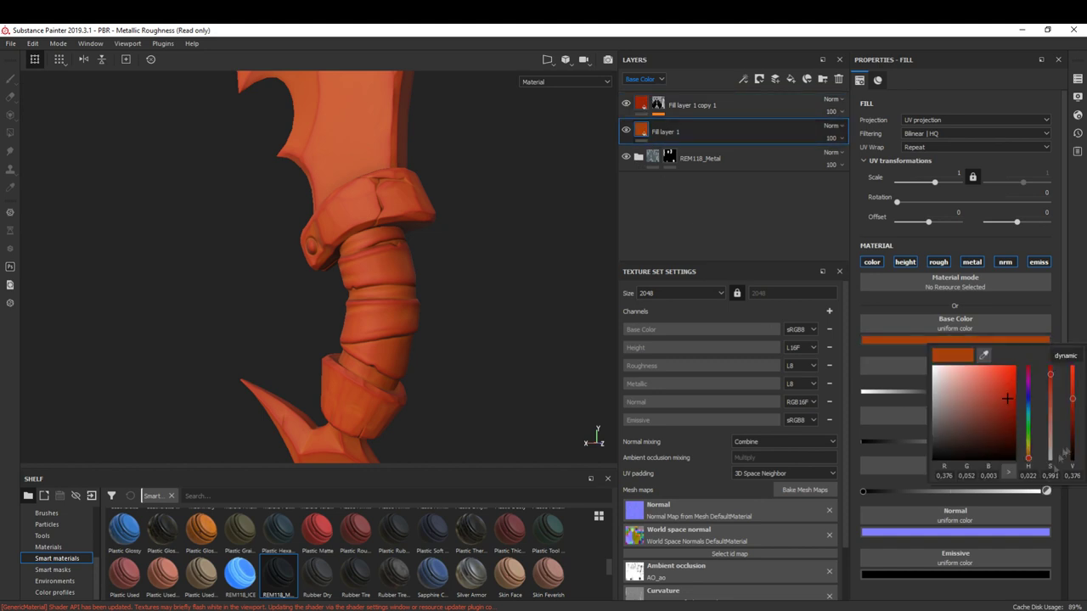
{"action": "left_click_drag", "start_coordinate": [1050, 428], "coordinate": [1054, 451]}
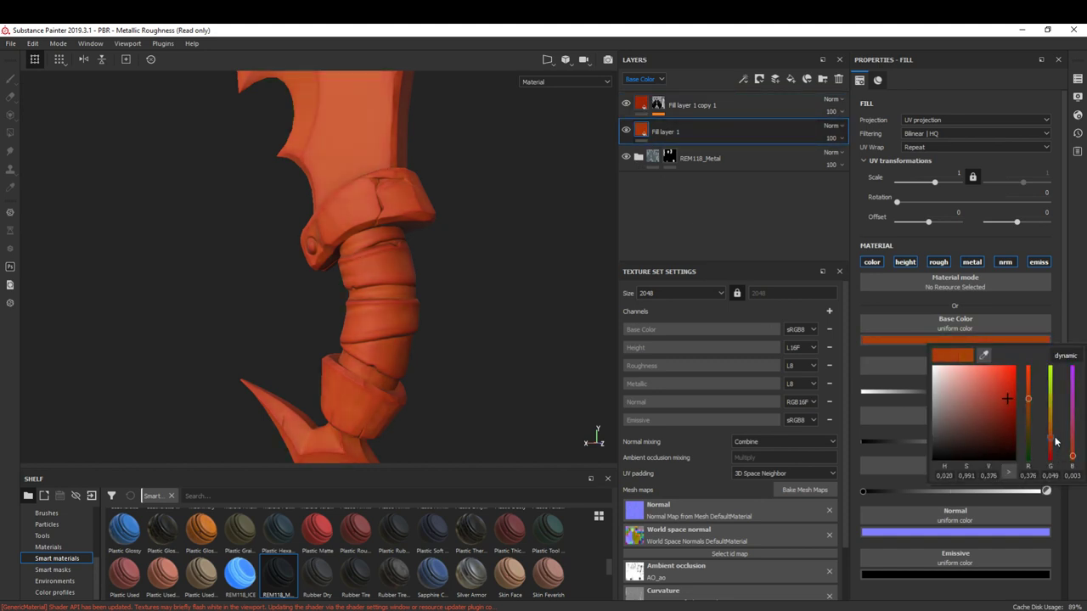
{"action": "left_click", "coordinate": [640, 104]}
{"action": "left_click", "coordinate": [955, 341]}
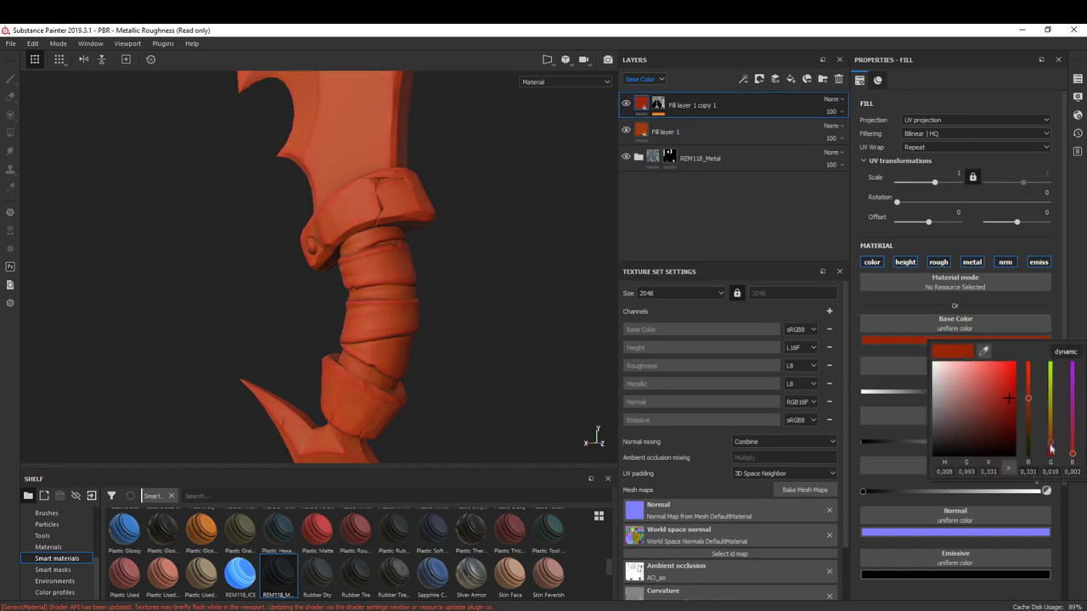
{"action": "left_click_drag", "start_coordinate": [1051, 448], "coordinate": [1049, 433]}
- Revisit the grip layers' colours and tint Fill layer 2 a dark red
{"action": "left_click", "coordinate": [665, 131]}
{"action": "left_click", "coordinate": [699, 158]}
{"action": "left_click", "coordinate": [692, 105]}
{"action": "left_click", "coordinate": [955, 341]}
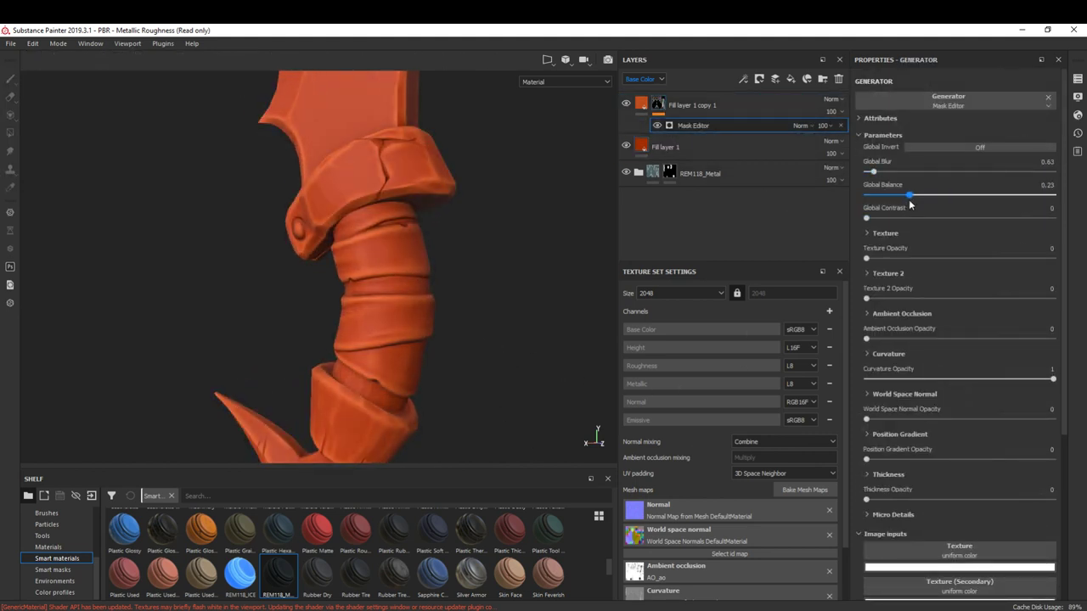
{"action": "left_click", "coordinate": [724, 117]}
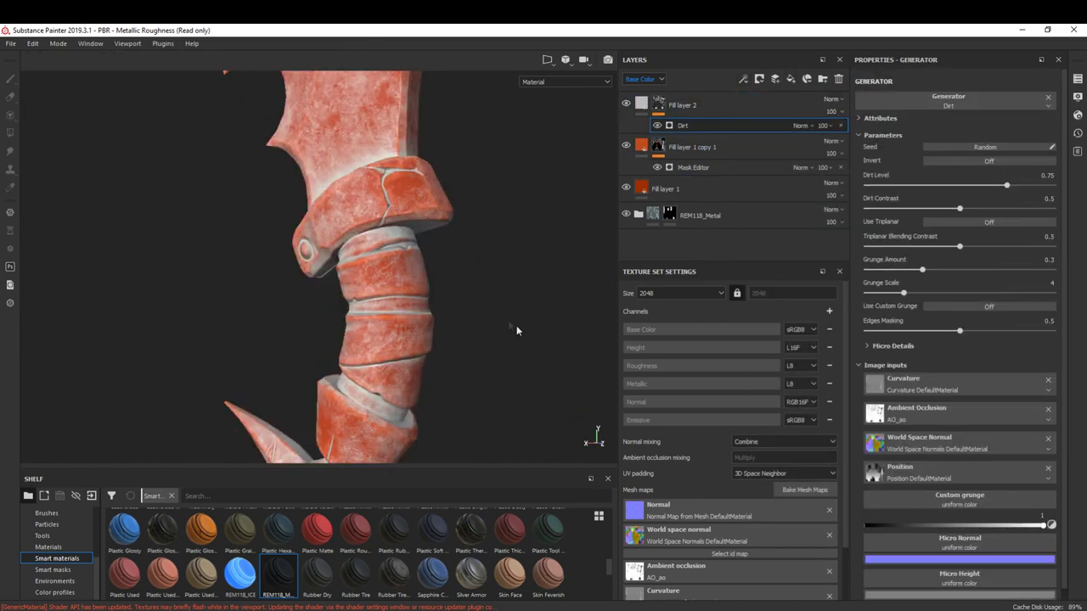
{"action": "left_click", "coordinate": [964, 340]}
{"action": "left_click_drag", "start_coordinate": [1010, 397], "coordinate": [1009, 426]}
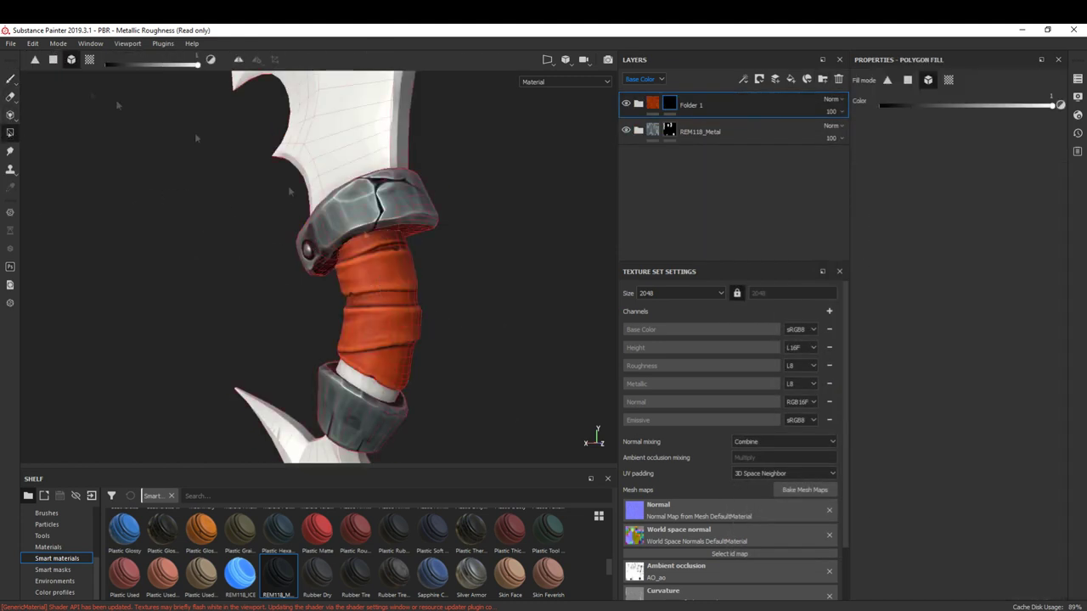
- Try a brighter base colour on the Folder 1 copy 1 fill layer, then undo it
{"action": "key", "text": "1"}
{"action": "key", "text": "f"}
{"action": "left_click", "coordinate": [737, 106]}
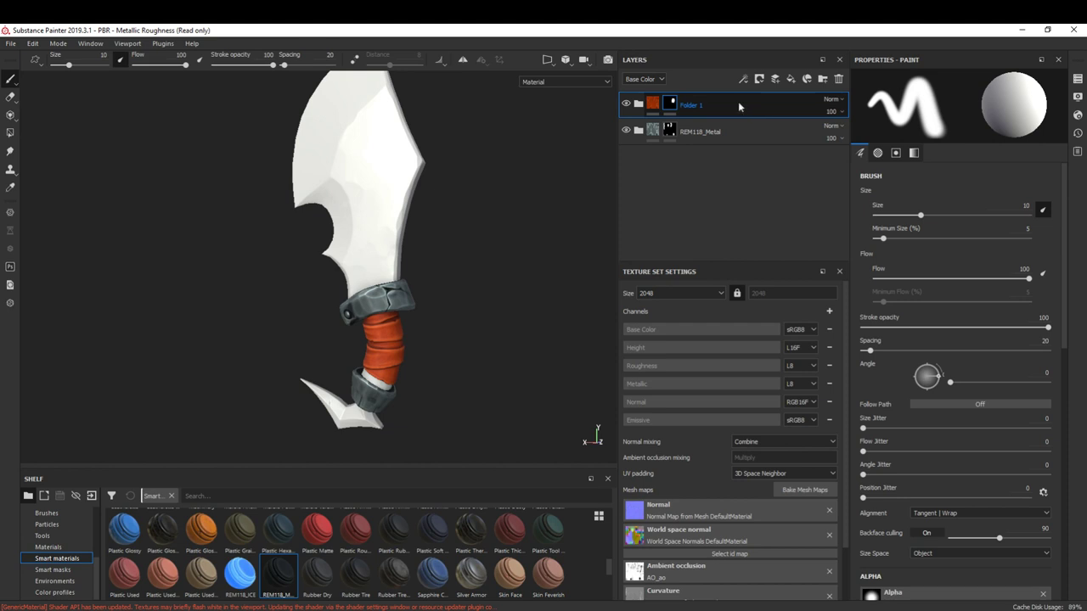
{"action": "left_click", "coordinate": [638, 104]}
{"action": "left_click", "coordinate": [676, 184]}
{"action": "left_click", "coordinate": [955, 339]}
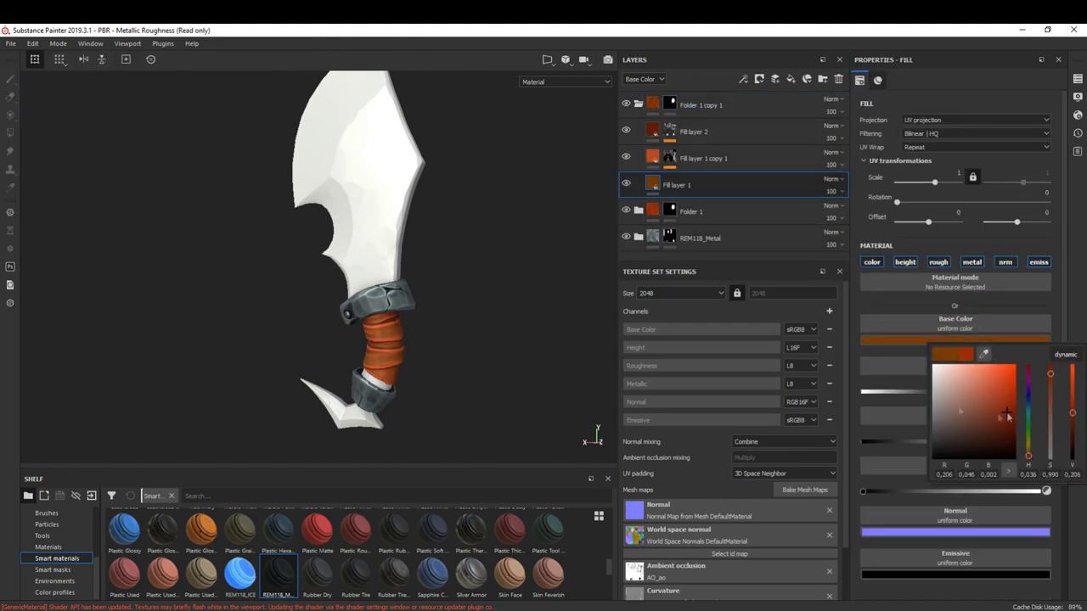
{"action": "left_click_drag", "start_coordinate": [1007, 415], "coordinate": [976, 378]}
{"action": "key", "text": "ctrl+z"}
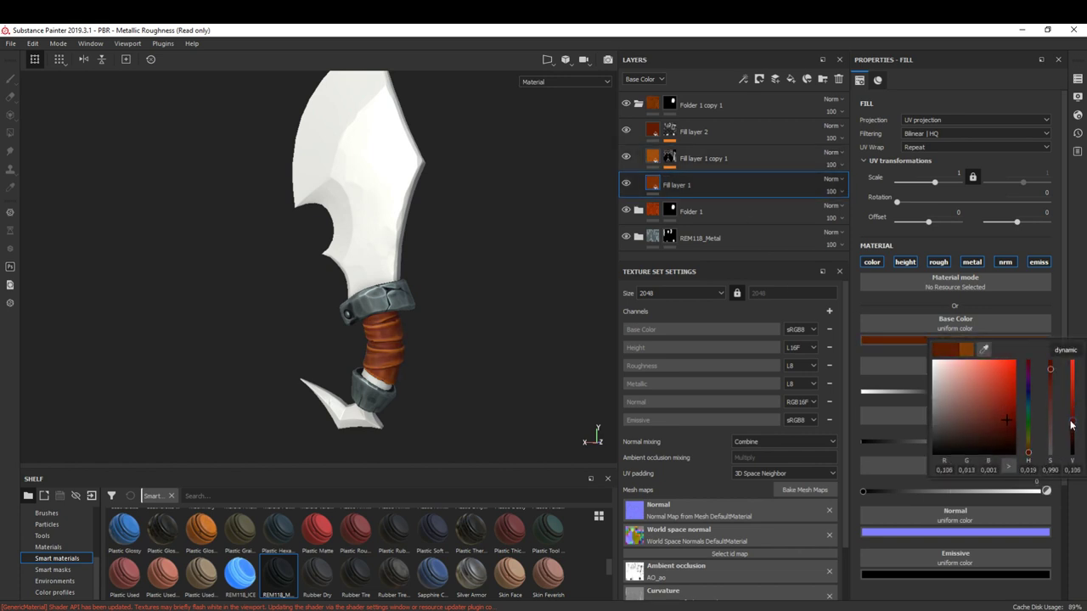
{"action": "key", "text": "ctrl+z"}
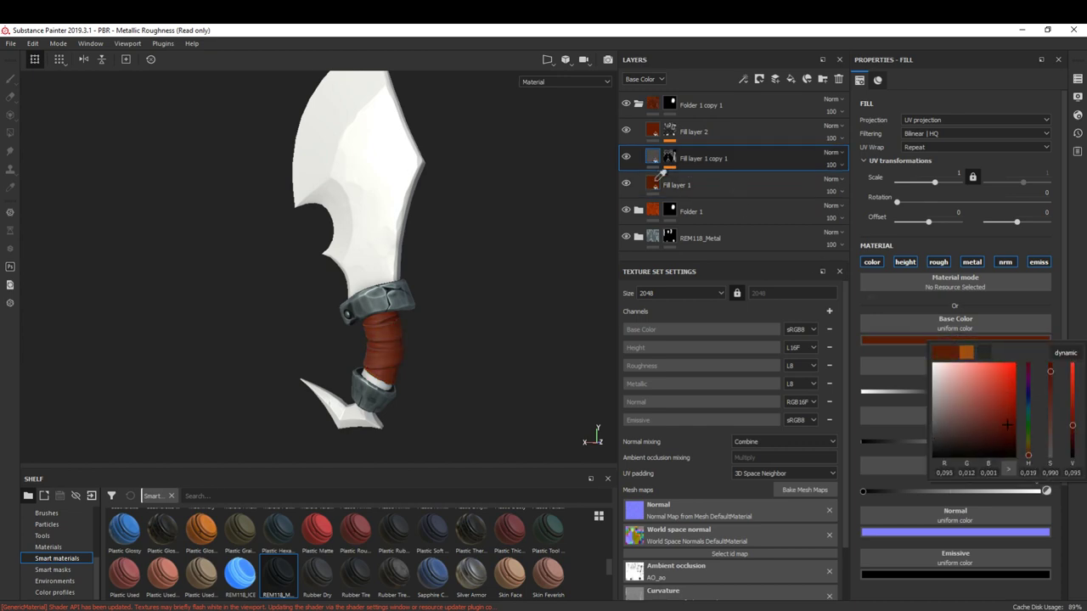
- Check the copy's mask and base colour, undoing back through the Mask Editor and Dirt generator changes
{"action": "right_click", "coordinate": [671, 104]}
{"action": "left_click", "coordinate": [730, 119]}
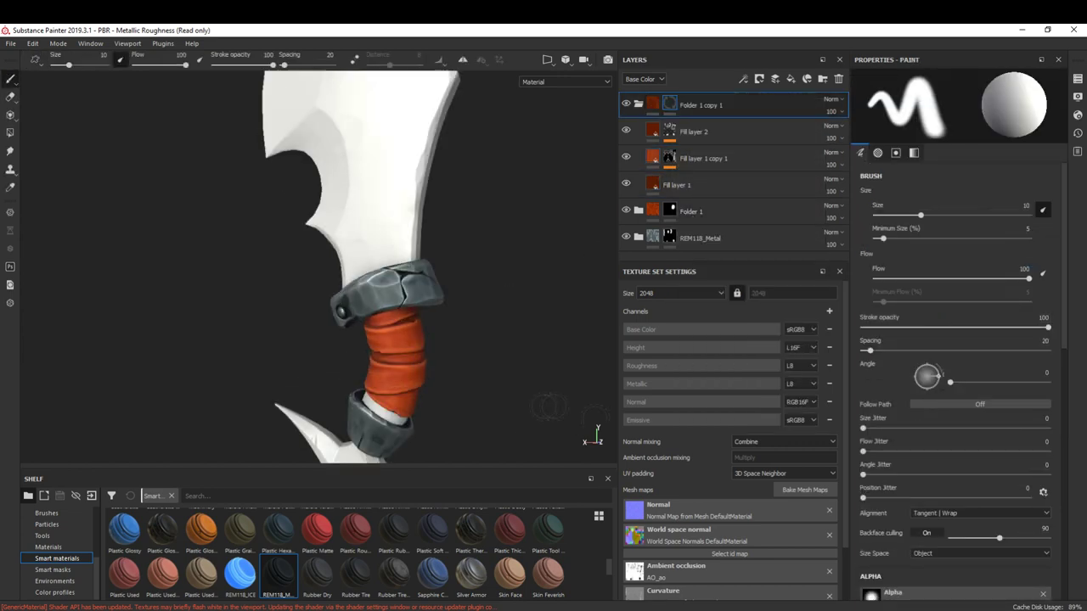
{"action": "scroll", "coordinate": [351, 355], "scroll_direction": "up", "scroll_amount": 5}
{"action": "key", "text": "4"}
{"action": "key", "text": "1"}
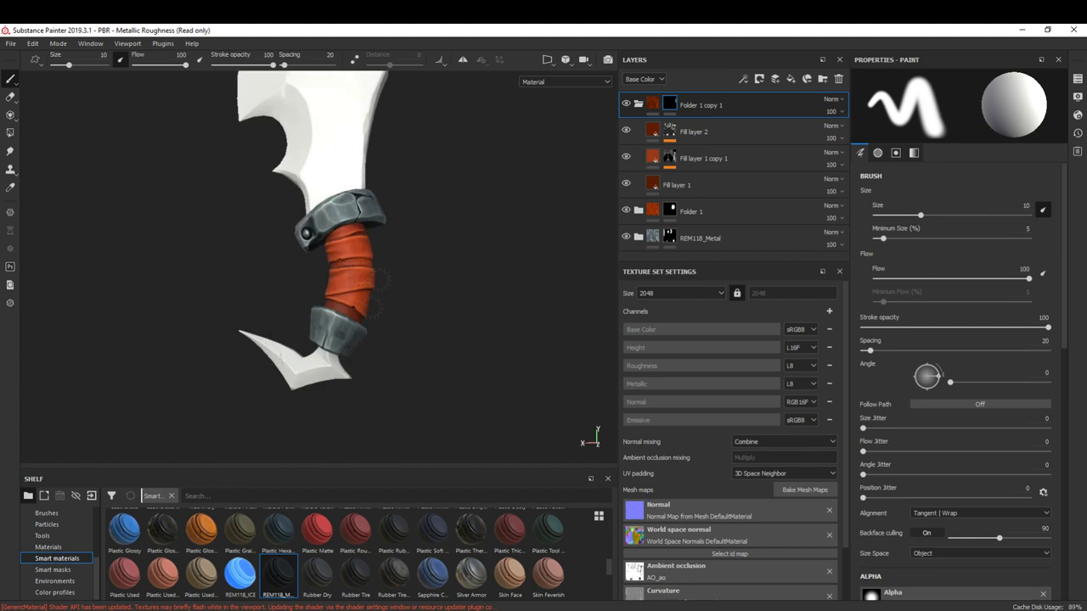
{"action": "left_click", "coordinate": [679, 184]}
{"action": "left_click", "coordinate": [954, 340]}
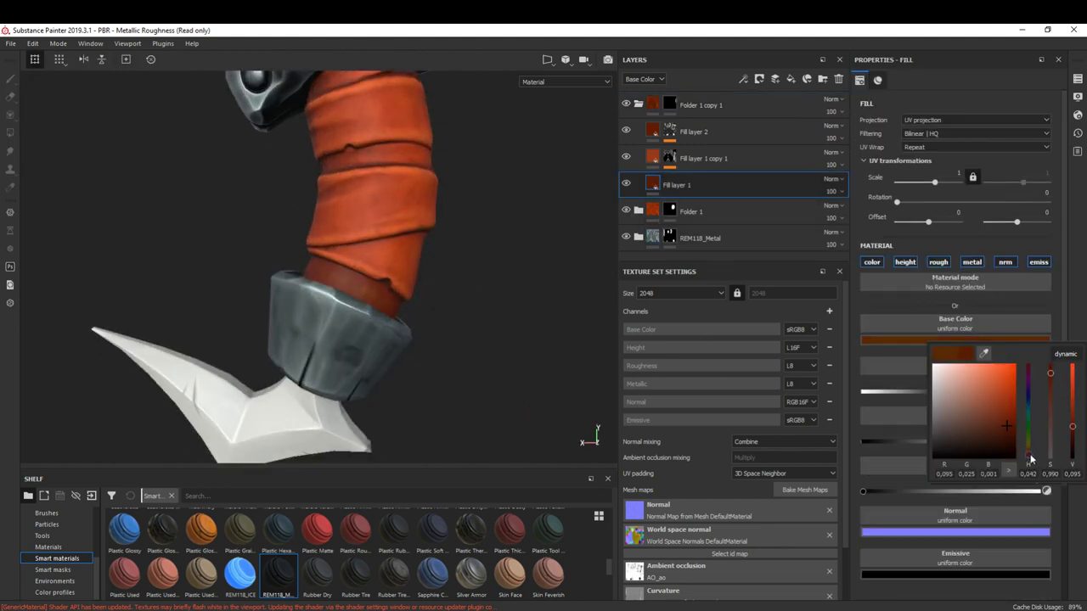
{"action": "key", "text": "ctrl+z"}
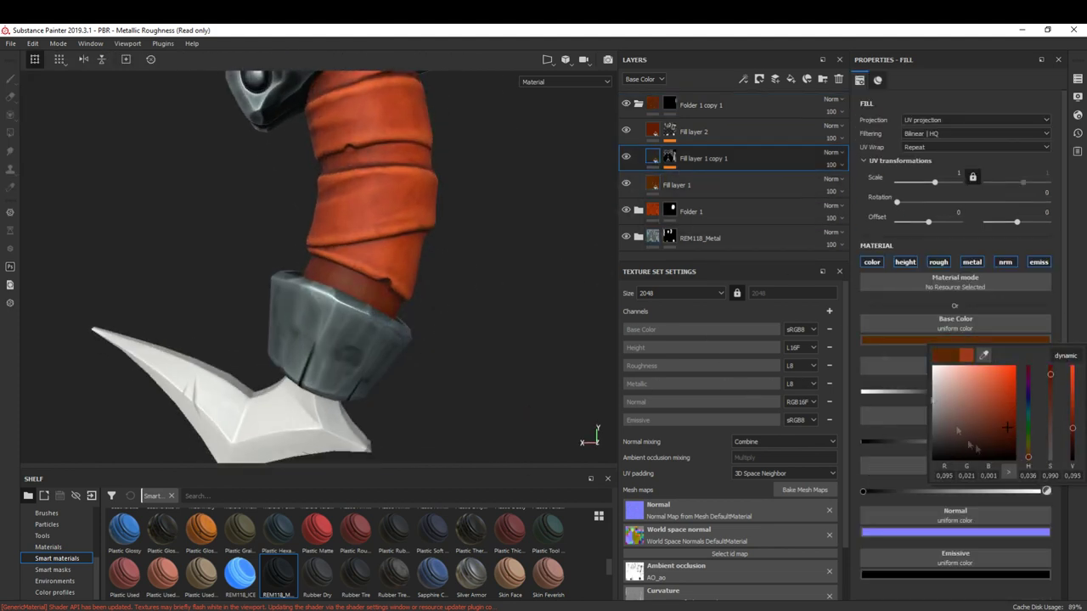
{"action": "key", "text": "ctrl+z"}
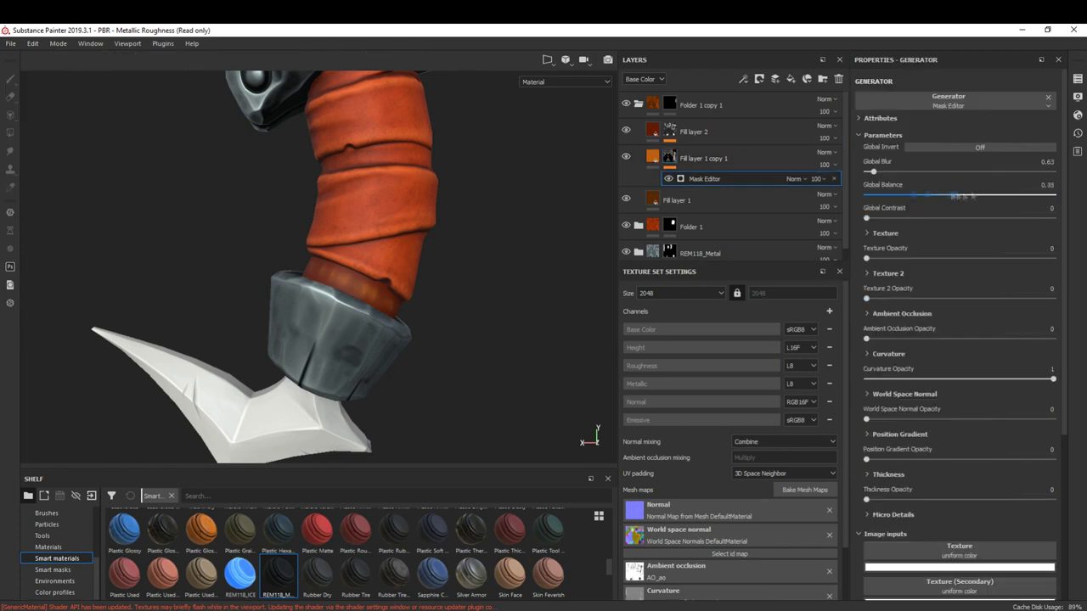
{"action": "key", "text": "ctrl+z"}
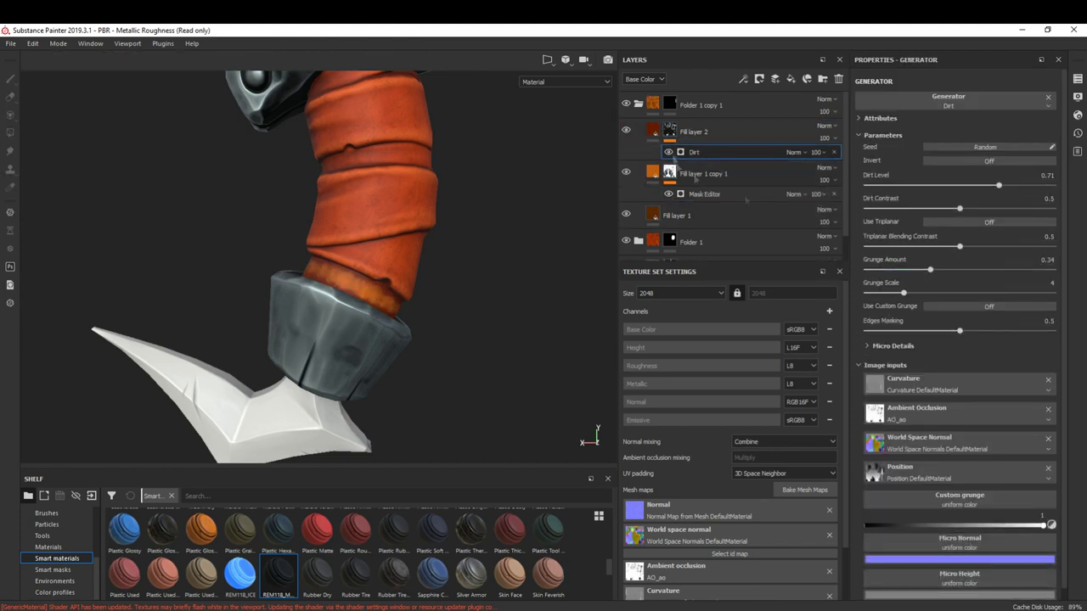
{"action": "key", "text": "ctrl+z"}
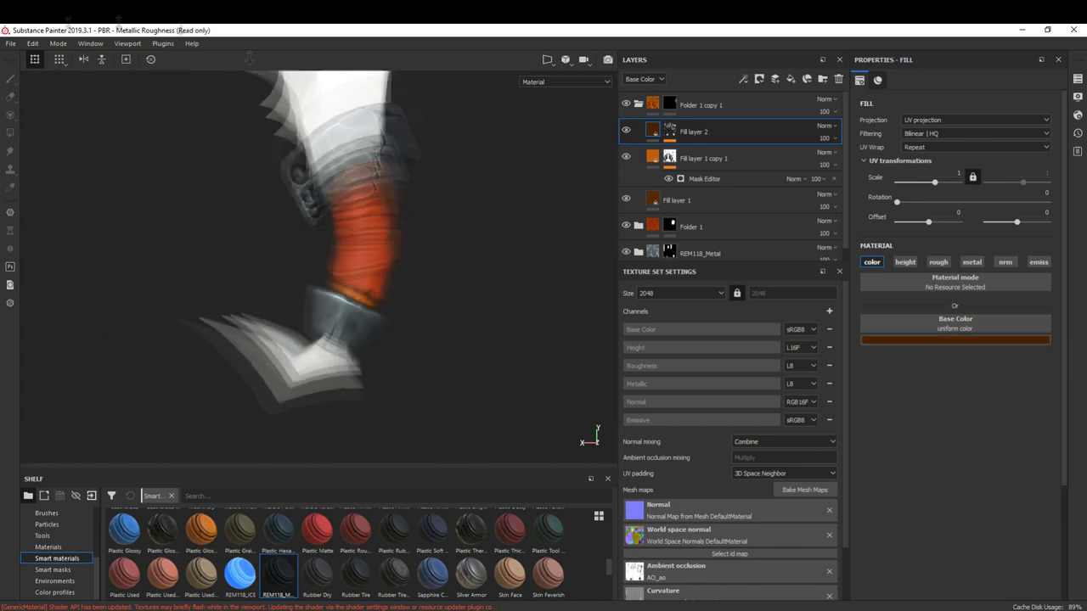
{"action": "left_click", "coordinate": [768, 106]}
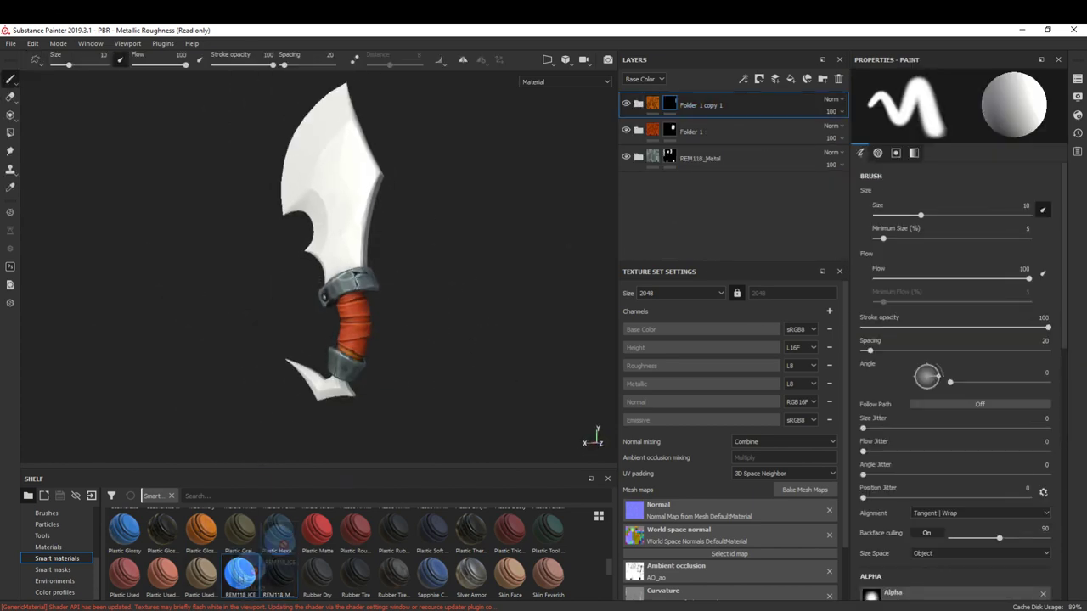
- Apply the REM118_ICE smart material and select its Dirt fill layer
{"action": "left_click_drag", "start_coordinate": [735, 96], "coordinate": [739, 102]}
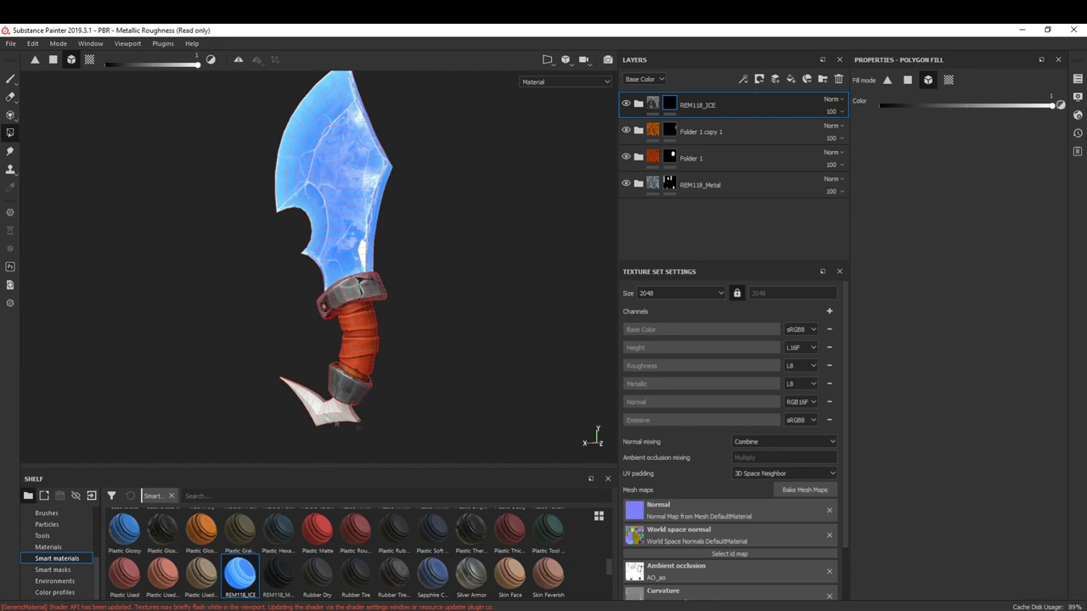
{"action": "key", "text": "1"}
{"action": "scroll", "coordinate": [340, 254], "scroll_direction": "up", "scroll_amount": 5}
{"action": "left_click", "coordinate": [638, 104]}
{"action": "left_click", "coordinate": [688, 132]}
{"action": "scroll", "coordinate": [478, 356], "scroll_direction": "up", "scroll_amount": 3}
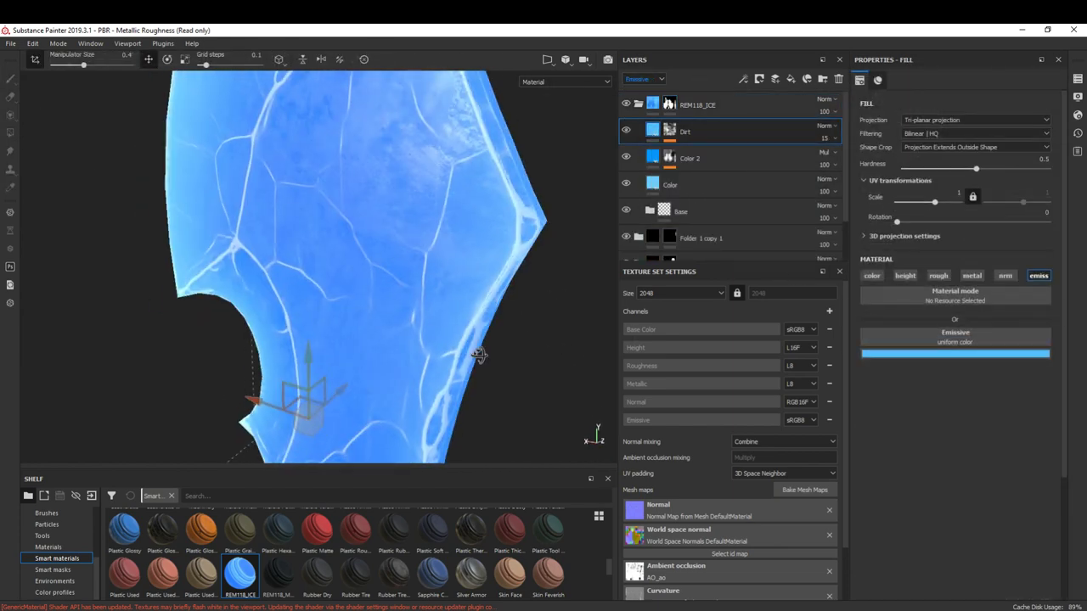
{"action": "left_click", "coordinate": [669, 130]}
{"action": "left_click", "coordinate": [652, 130]}
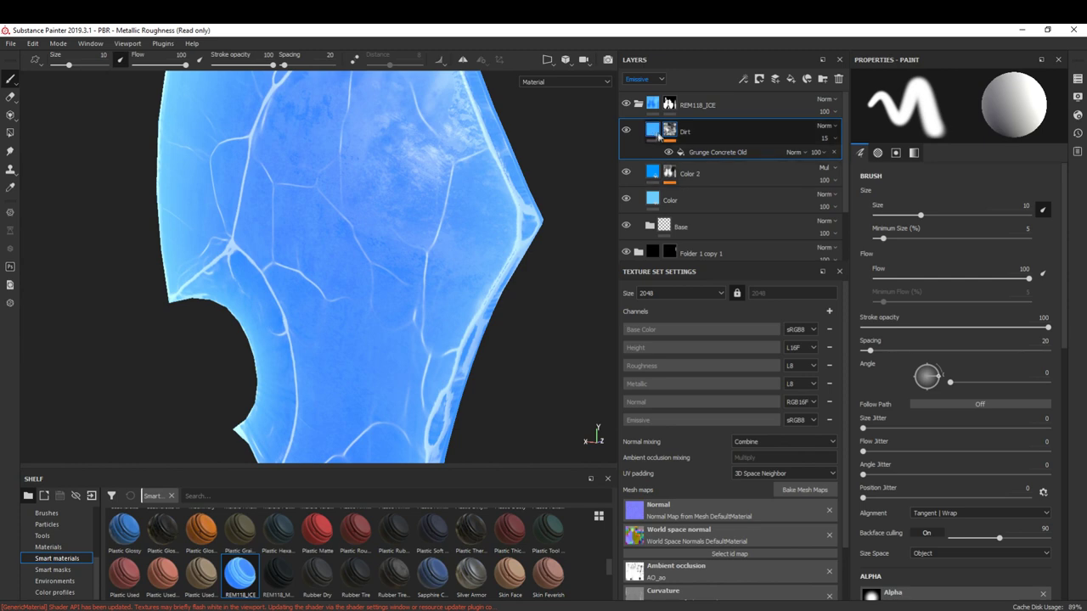
- Tune the Dirt layer's Emissive colour to a lighter cyan-blue glow, checking it in emissive preview
{"action": "left_click", "coordinate": [959, 353]}
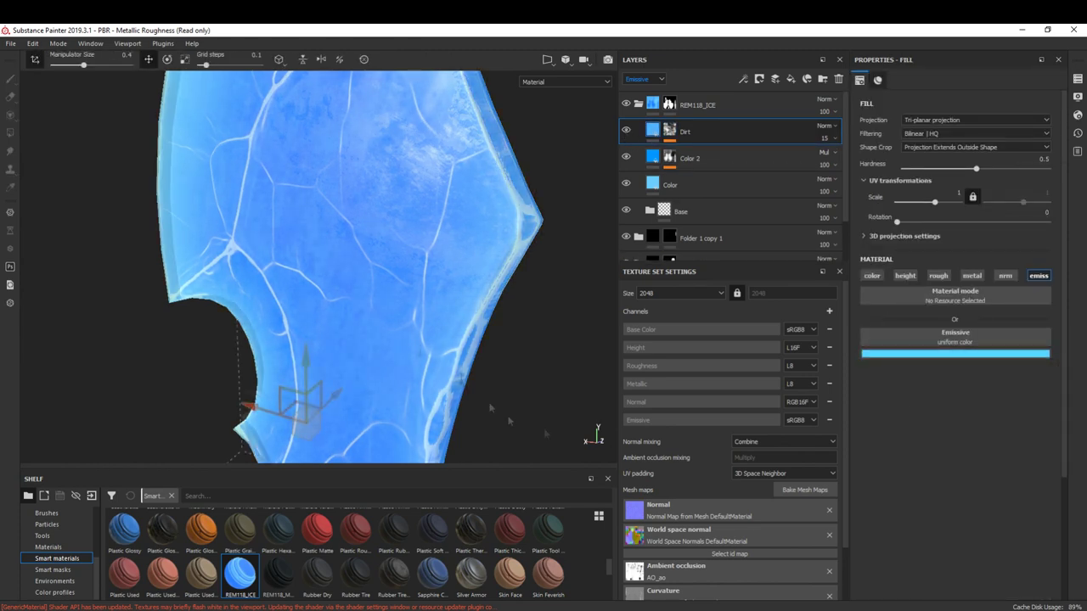
{"action": "left_click_drag", "start_coordinate": [382, 255], "coordinate": [322, 254], "text": "alt"}
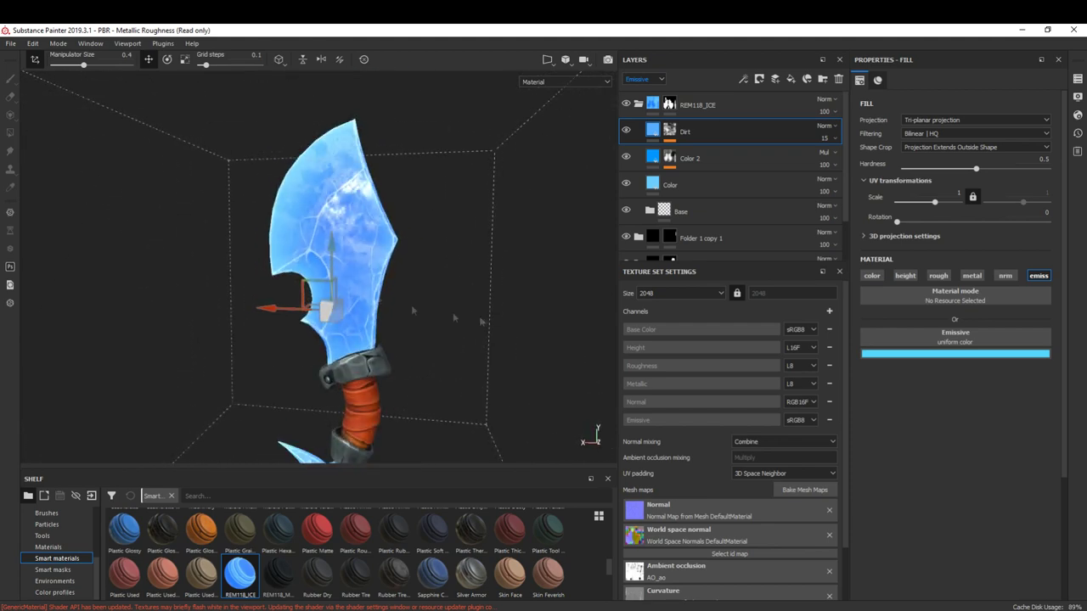
{"action": "scroll", "coordinate": [480, 321], "scroll_direction": "up", "scroll_amount": 5}
{"action": "left_click", "coordinate": [955, 353]}
{"action": "left_click_drag", "start_coordinate": [993, 402], "coordinate": [973, 385]}
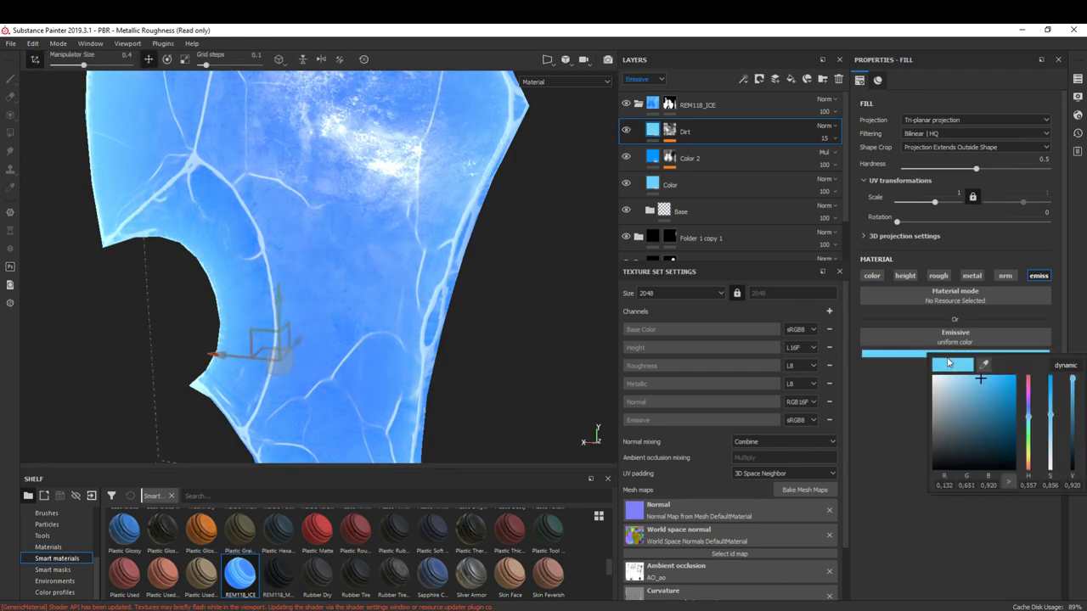
{"action": "key", "text": "c"}
{"action": "key", "text": "c"}
{"action": "key", "text": "c"}
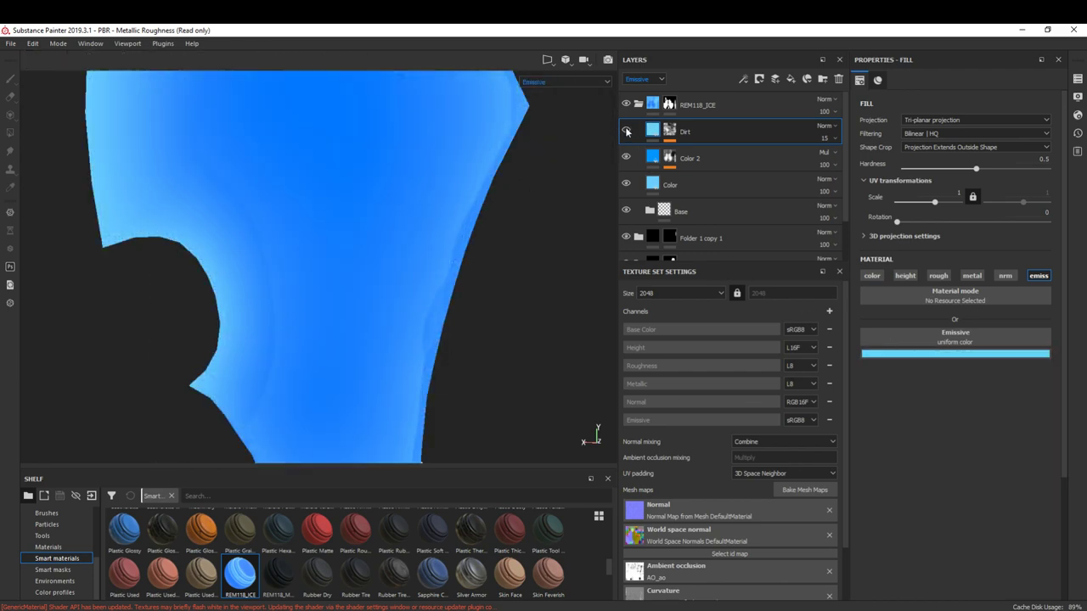
{"action": "left_click", "coordinate": [956, 353]}
{"action": "left_click_drag", "start_coordinate": [991, 396], "coordinate": [987, 386]}
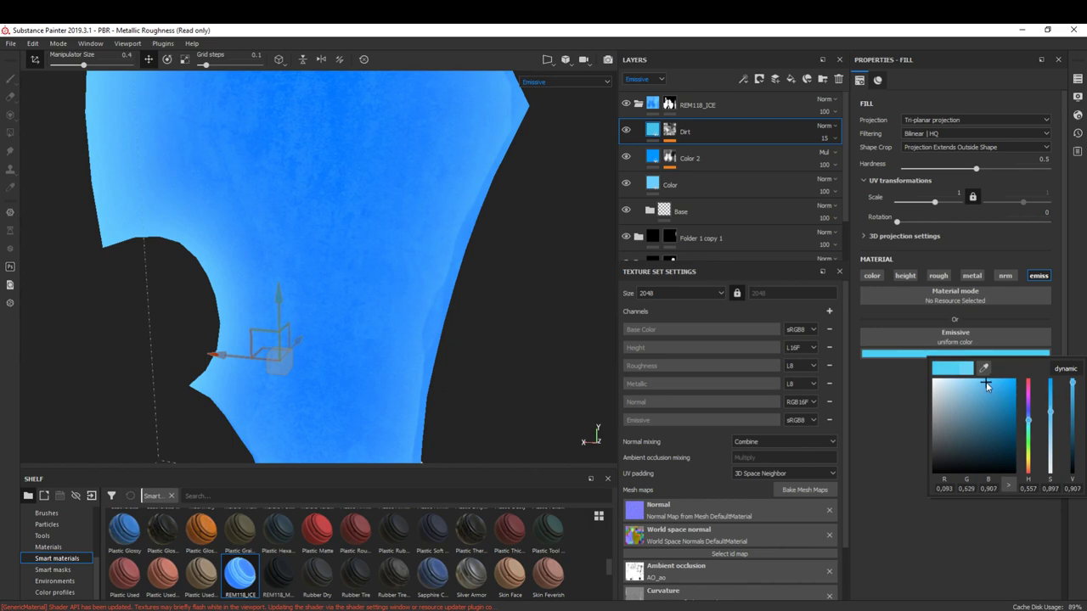
{"action": "key", "text": "m"}
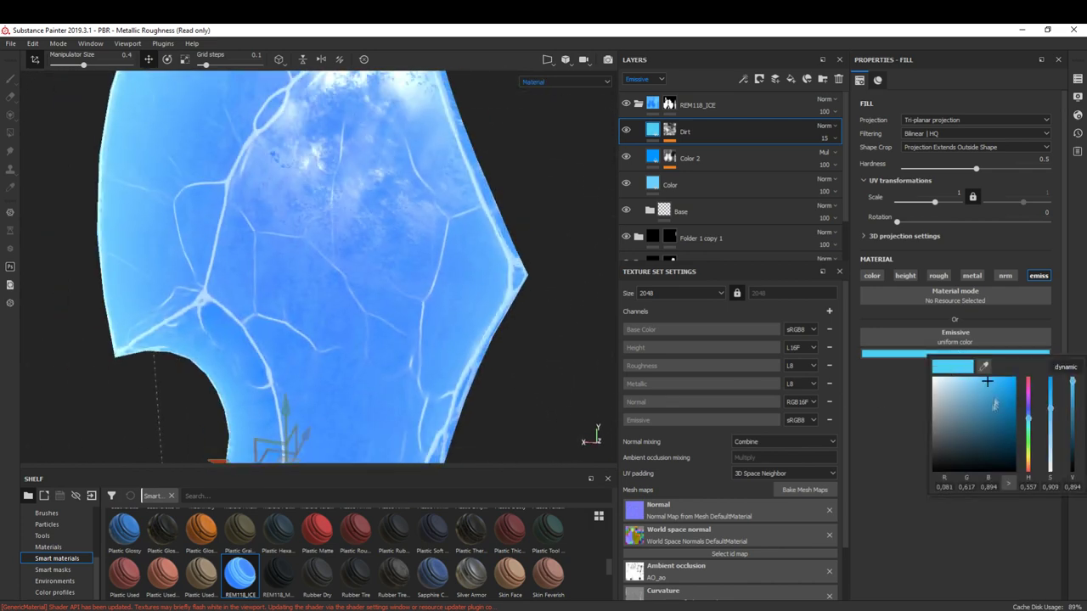
{"action": "key", "text": "f"}
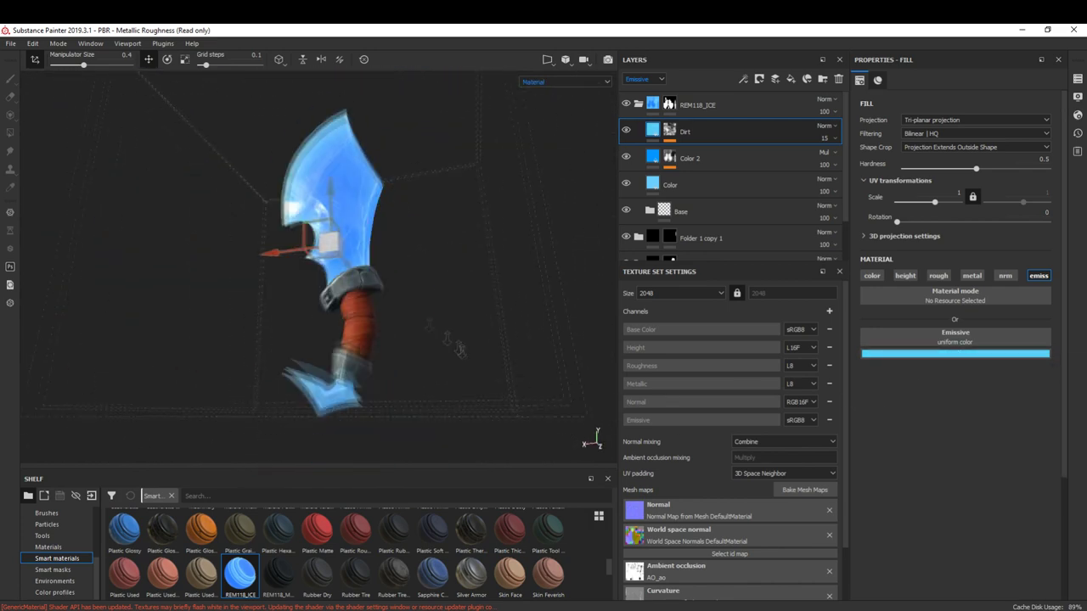
{"action": "left_click_drag", "start_coordinate": [429, 250], "coordinate": [485, 315], "text": "alt"}
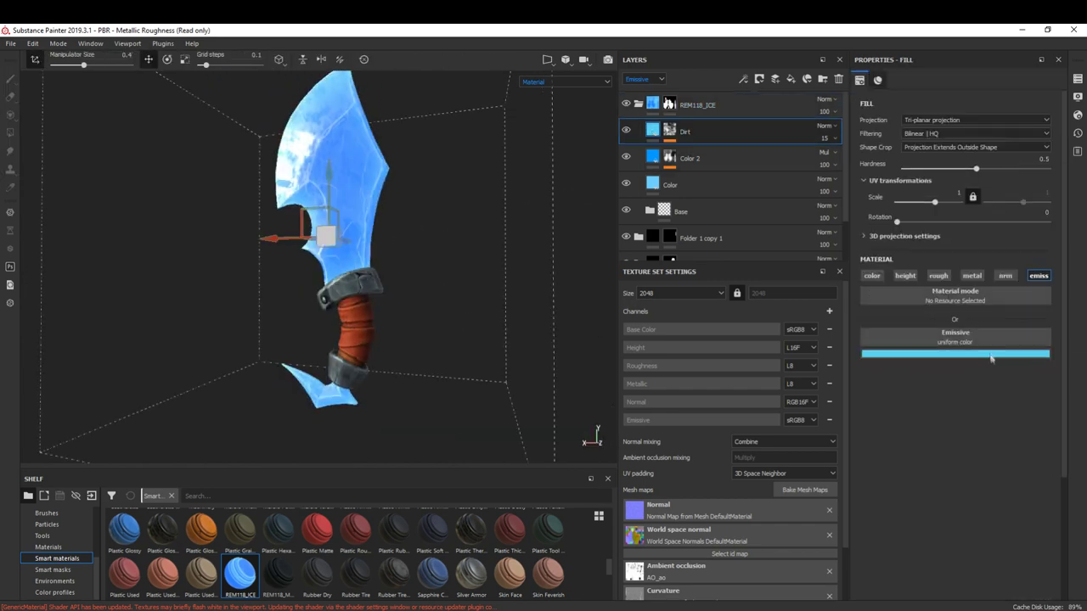
{"action": "left_click", "coordinate": [976, 353]}
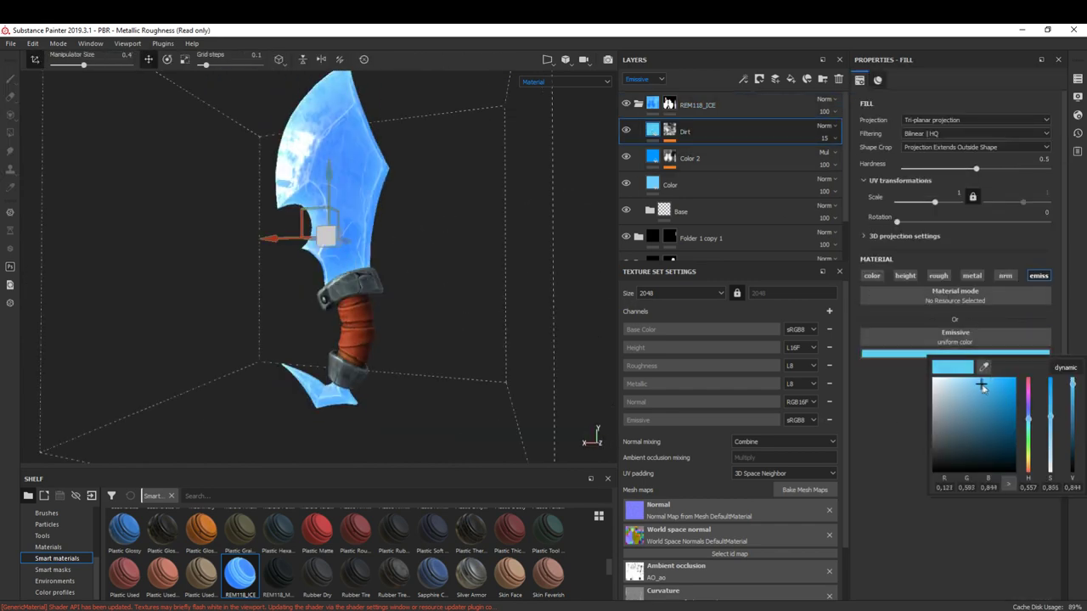
{"action": "mouse_move", "coordinate": [480, 262]}
{"action": "left_mouse_down", "text": "alt"}
{"action": "mouse_move", "coordinate": [513, 316]}
{"action": "mouse_move", "coordinate": [497, 351]}
{"action": "mouse_move", "coordinate": [467, 320]}
{"action": "mouse_move", "coordinate": [485, 324]}
{"action": "left_mouse_up", "text": "alt"}
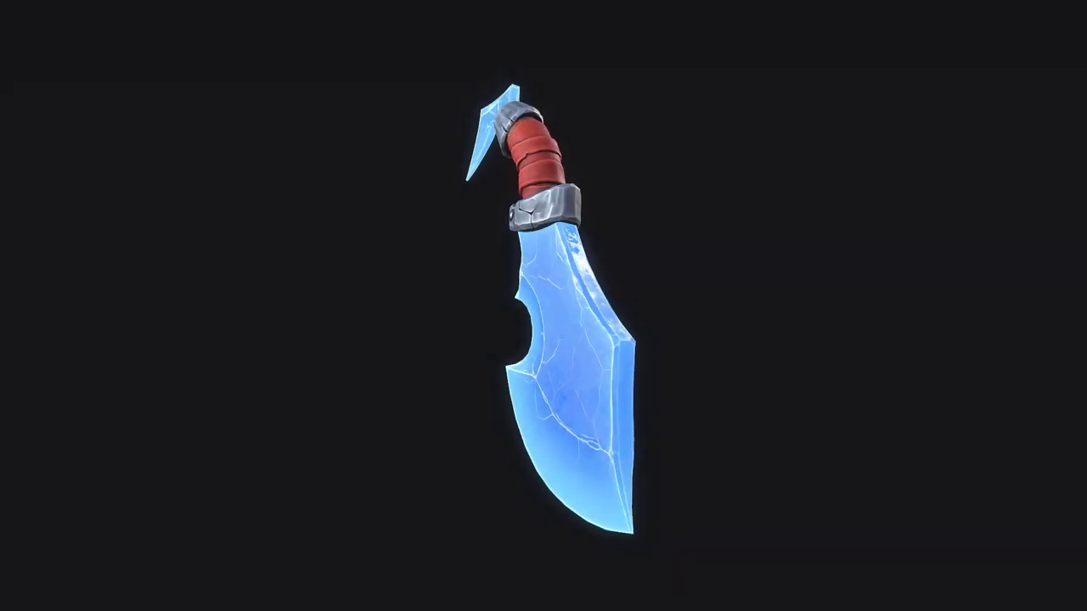